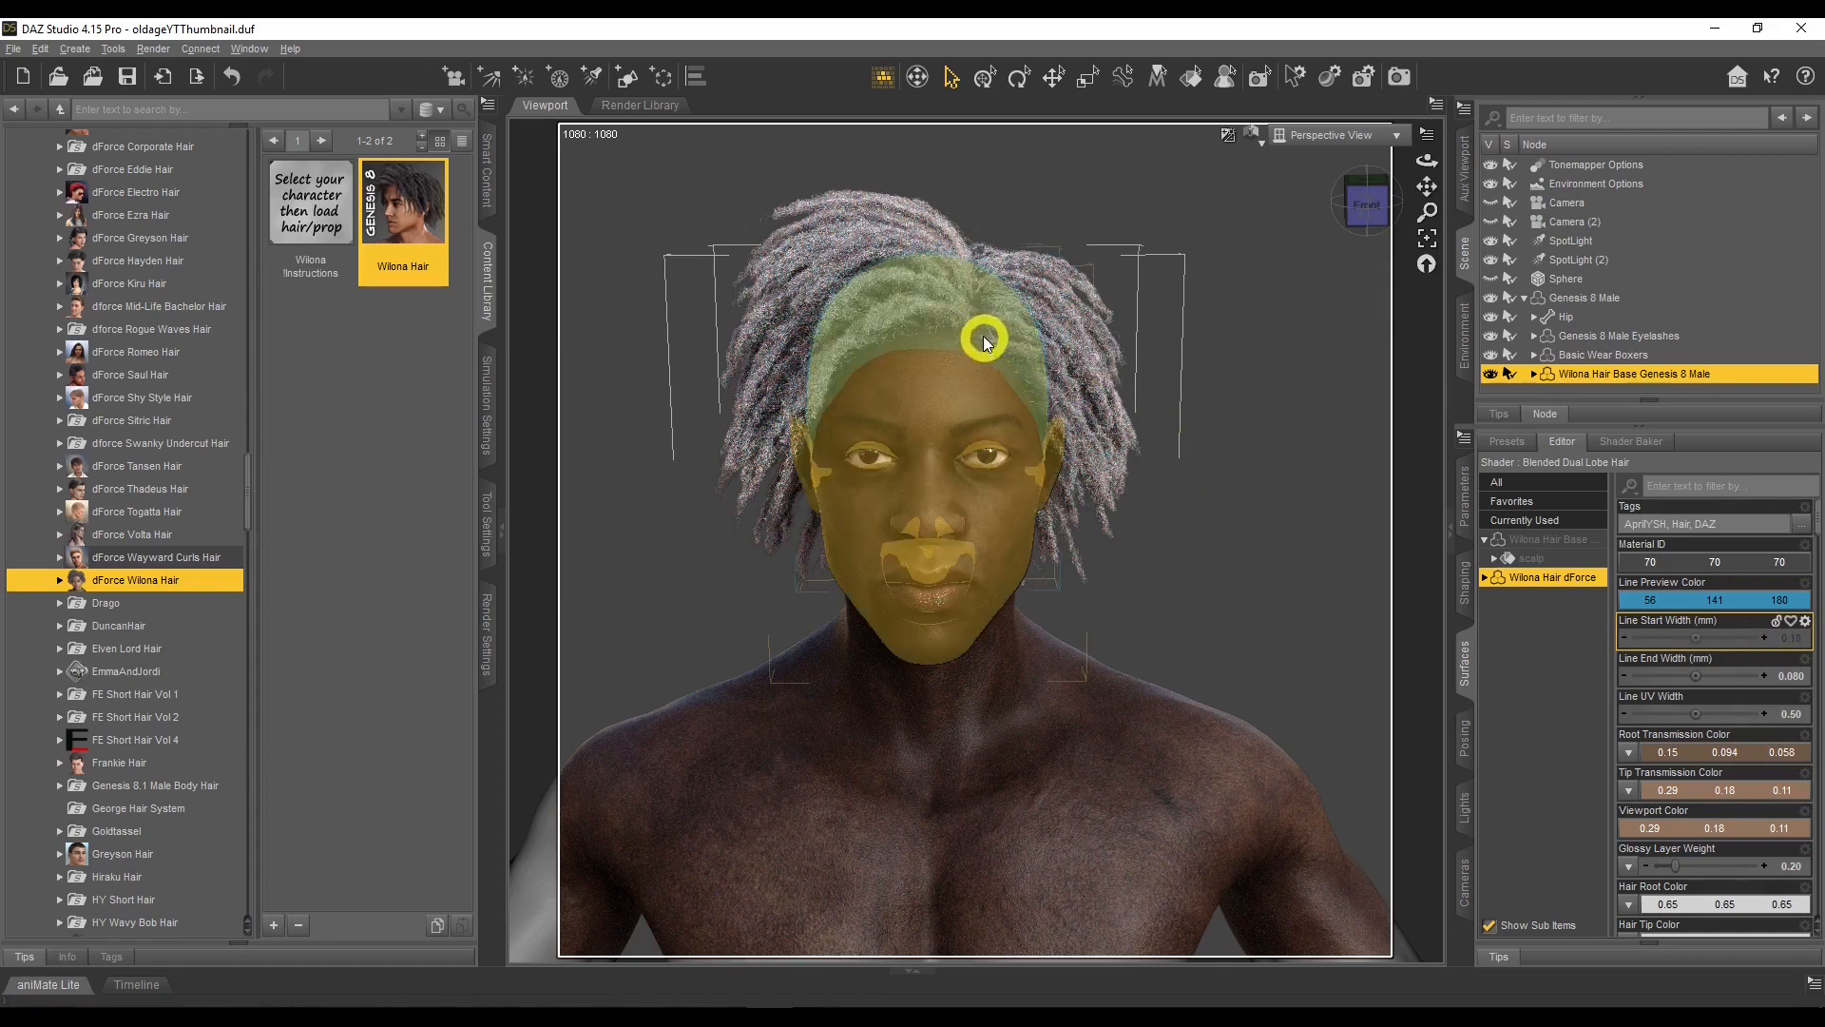
# Set the Wilona hair's Line Start Width to 0.03 mm and check the hair from behind.
pyautogui.click(1796, 639)
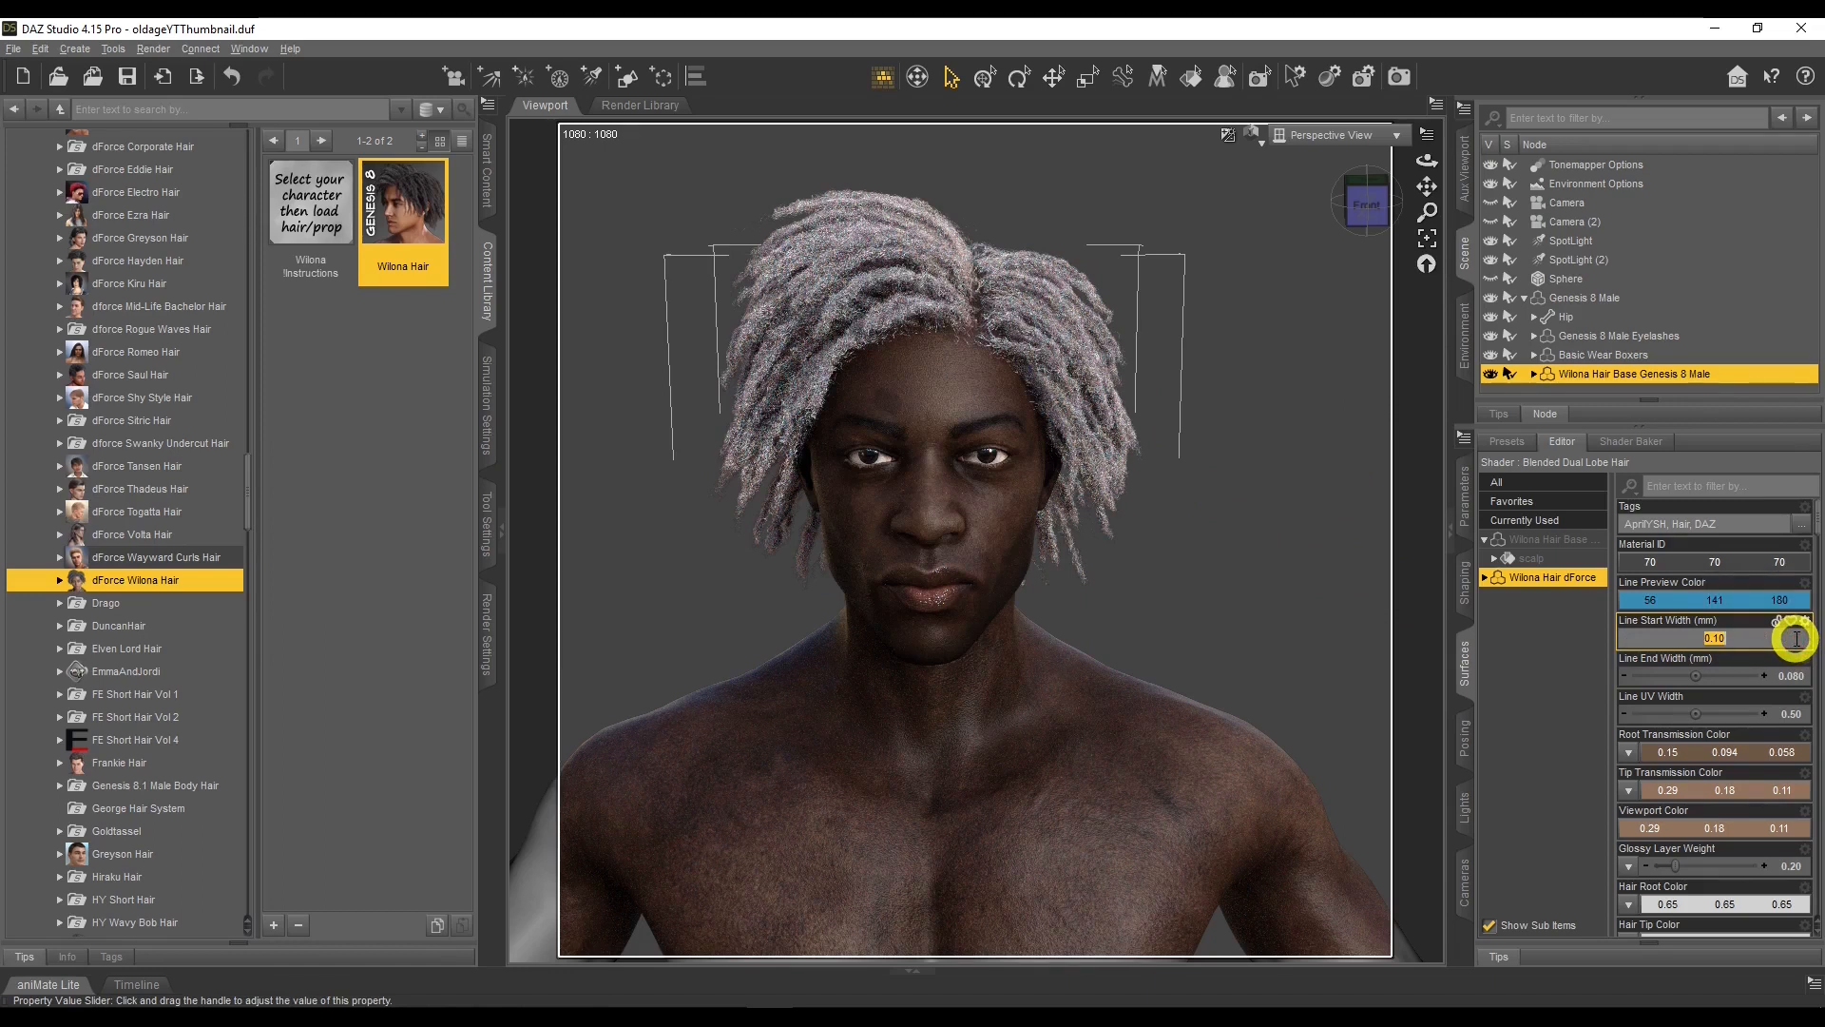
pyautogui.write('0')
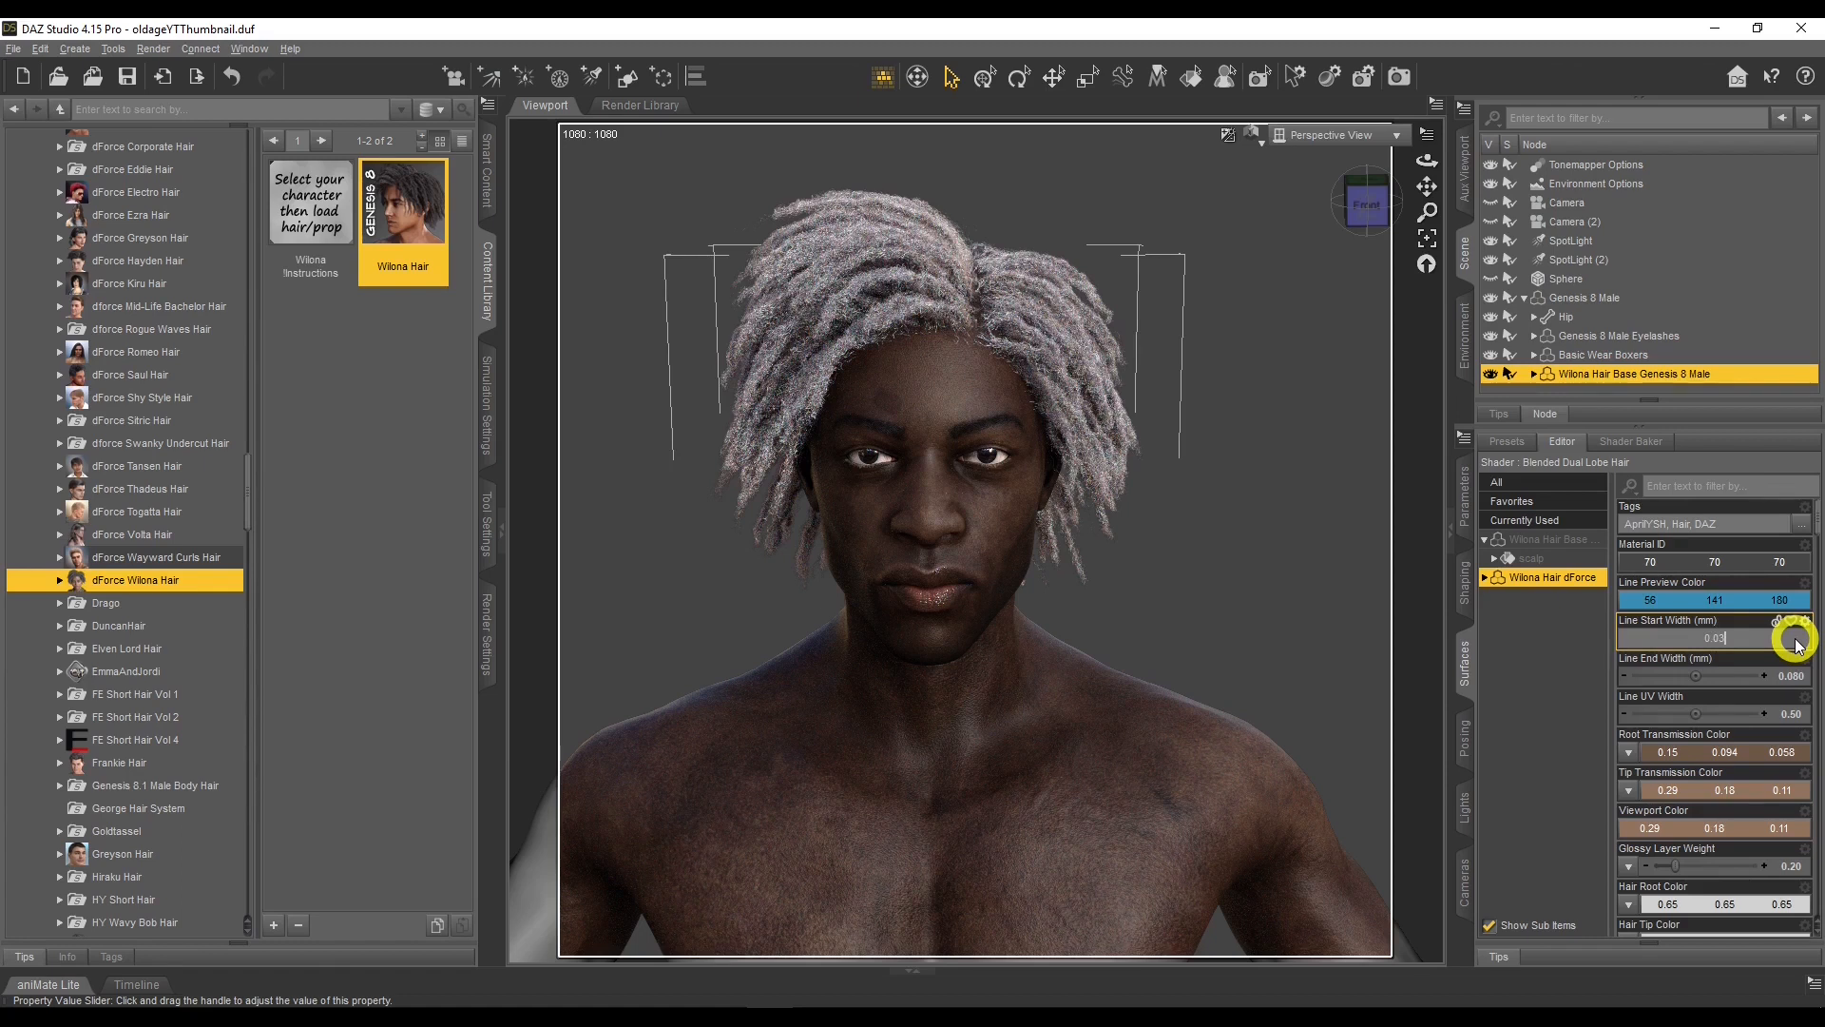
pyautogui.press('Return')
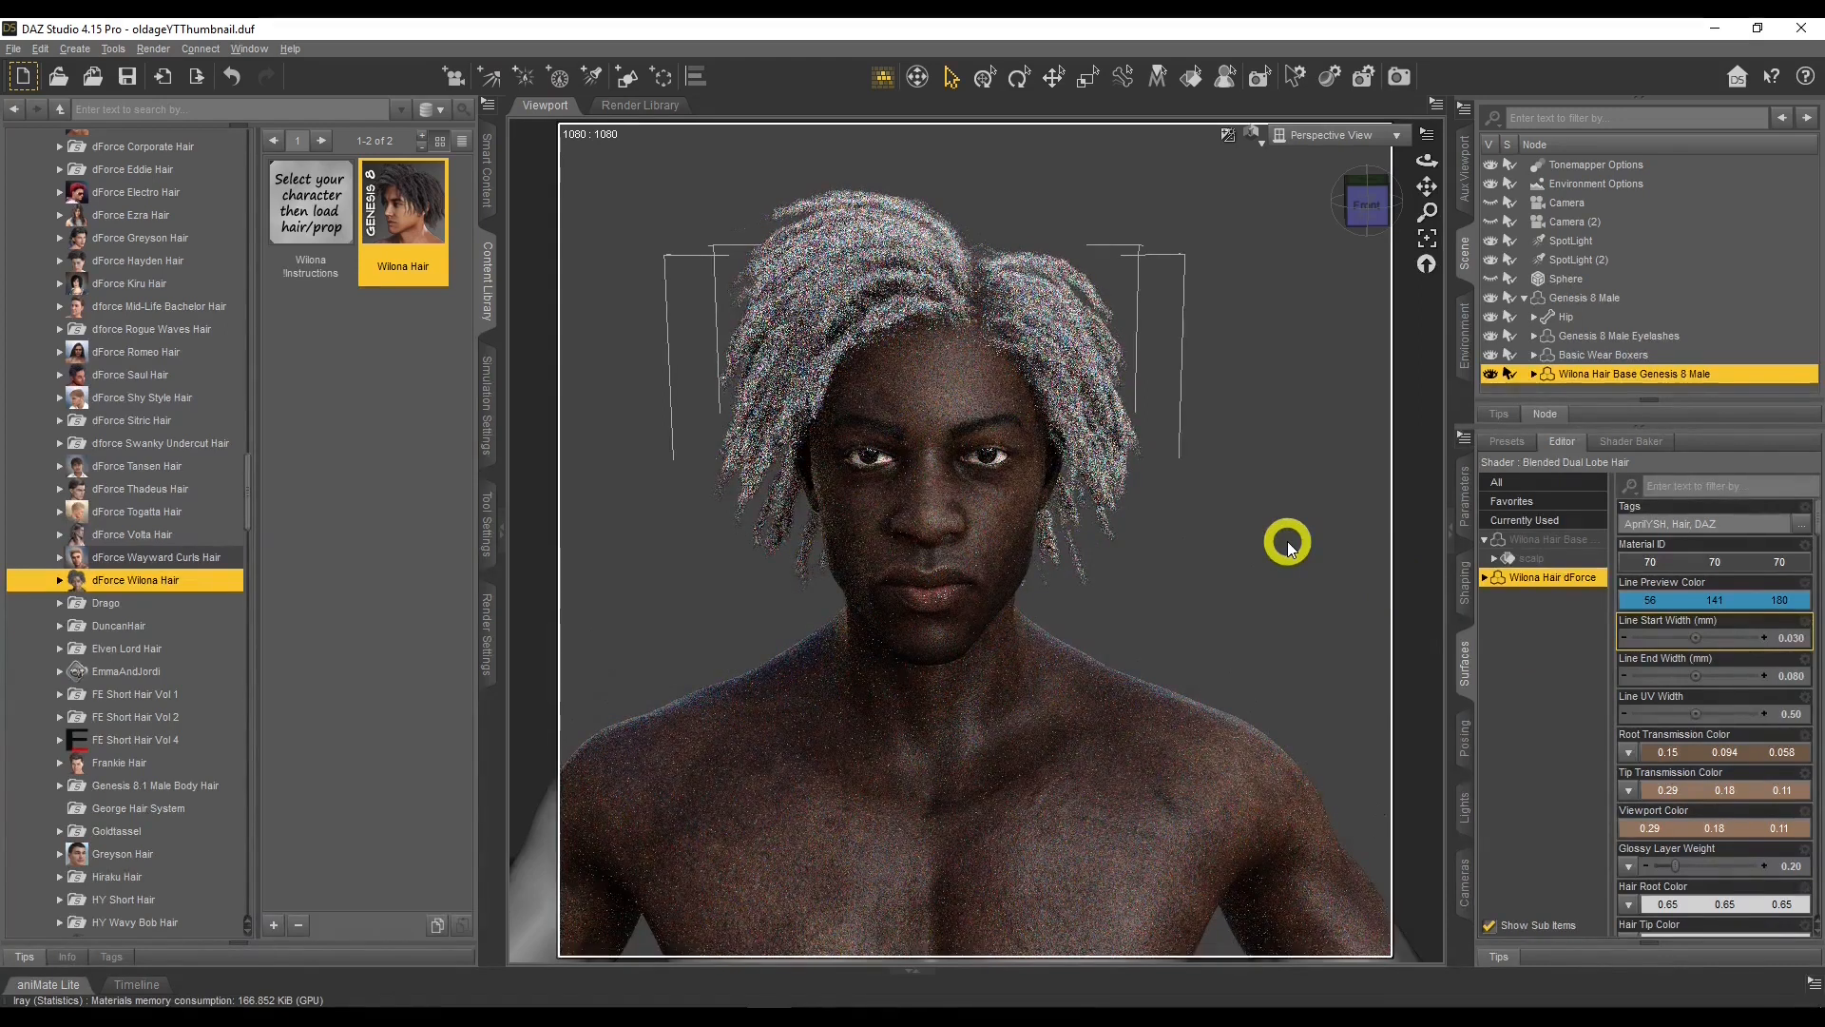
pyautogui.moveTo(1417, 163)
pyautogui.mouseDown()
pyautogui.moveTo(1405, 181)
pyautogui.moveTo(1442, 139)
pyautogui.moveTo(1423, 159)
pyautogui.mouseUp()
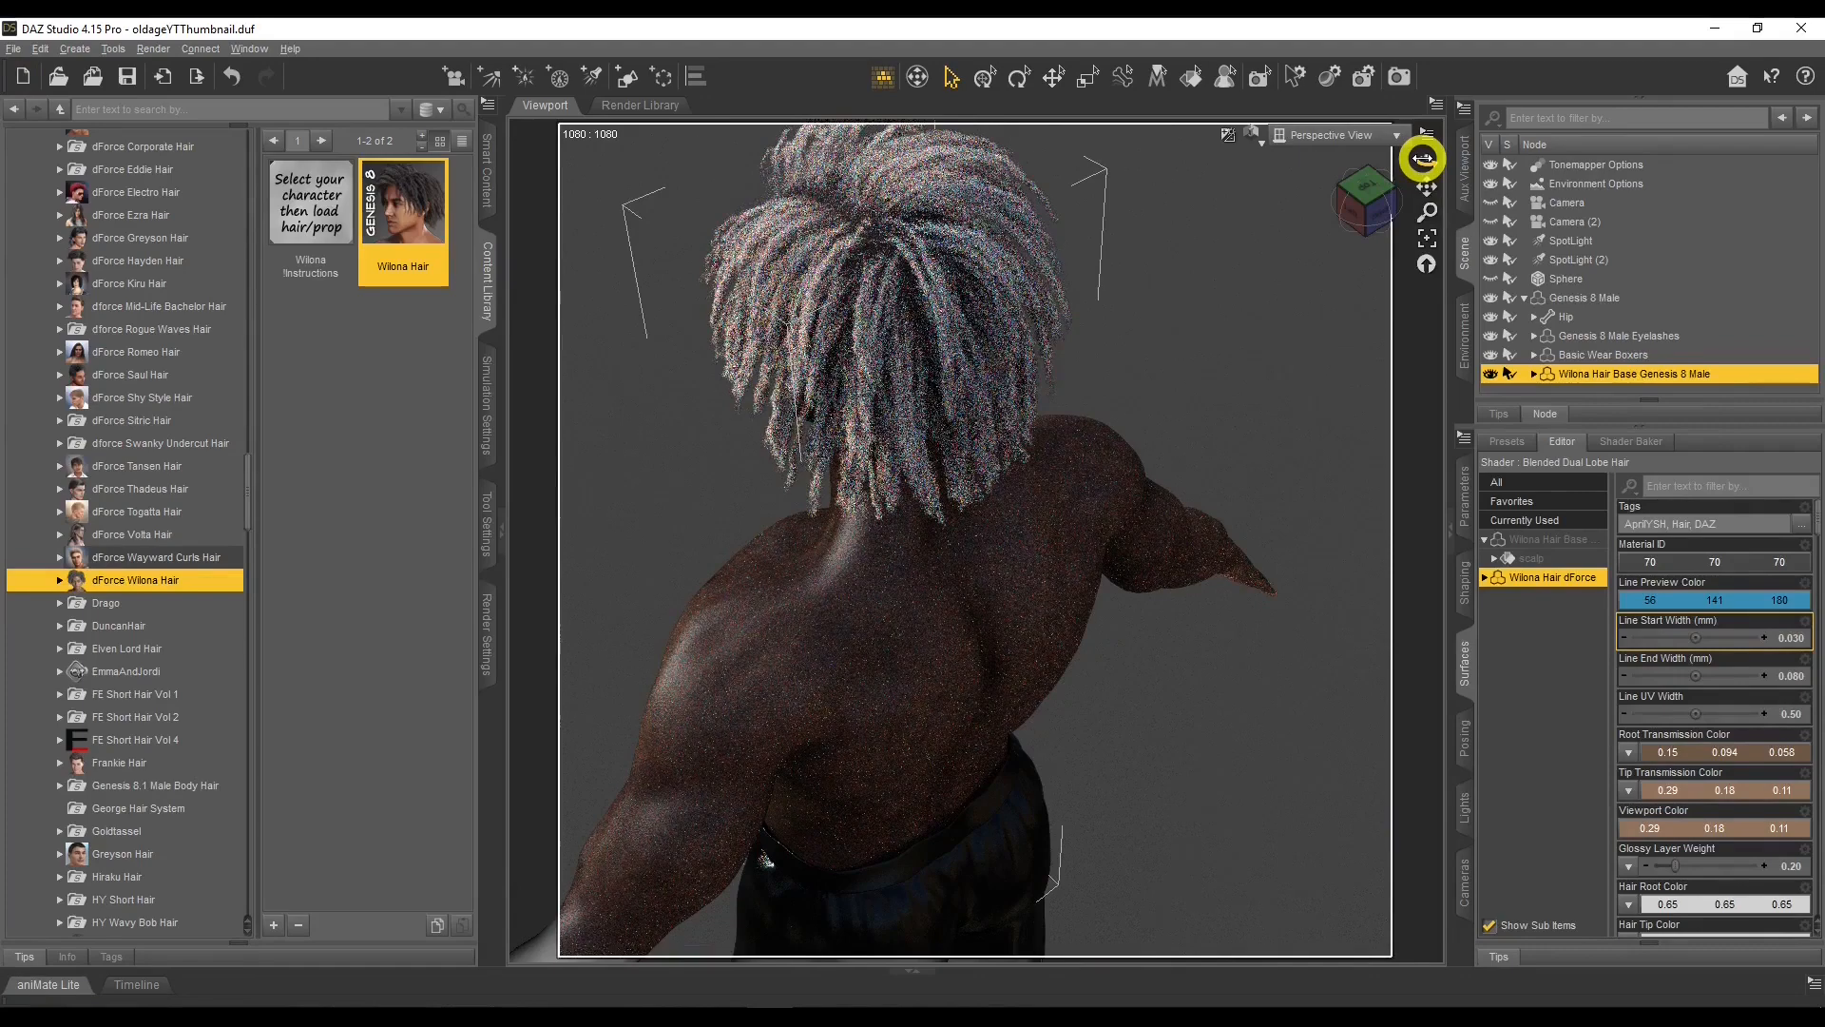
pyautogui.moveTo(1423, 160)
pyautogui.mouseDown()
pyautogui.moveTo(1458, 155)
pyautogui.moveTo(1423, 164)
pyautogui.mouseUp()
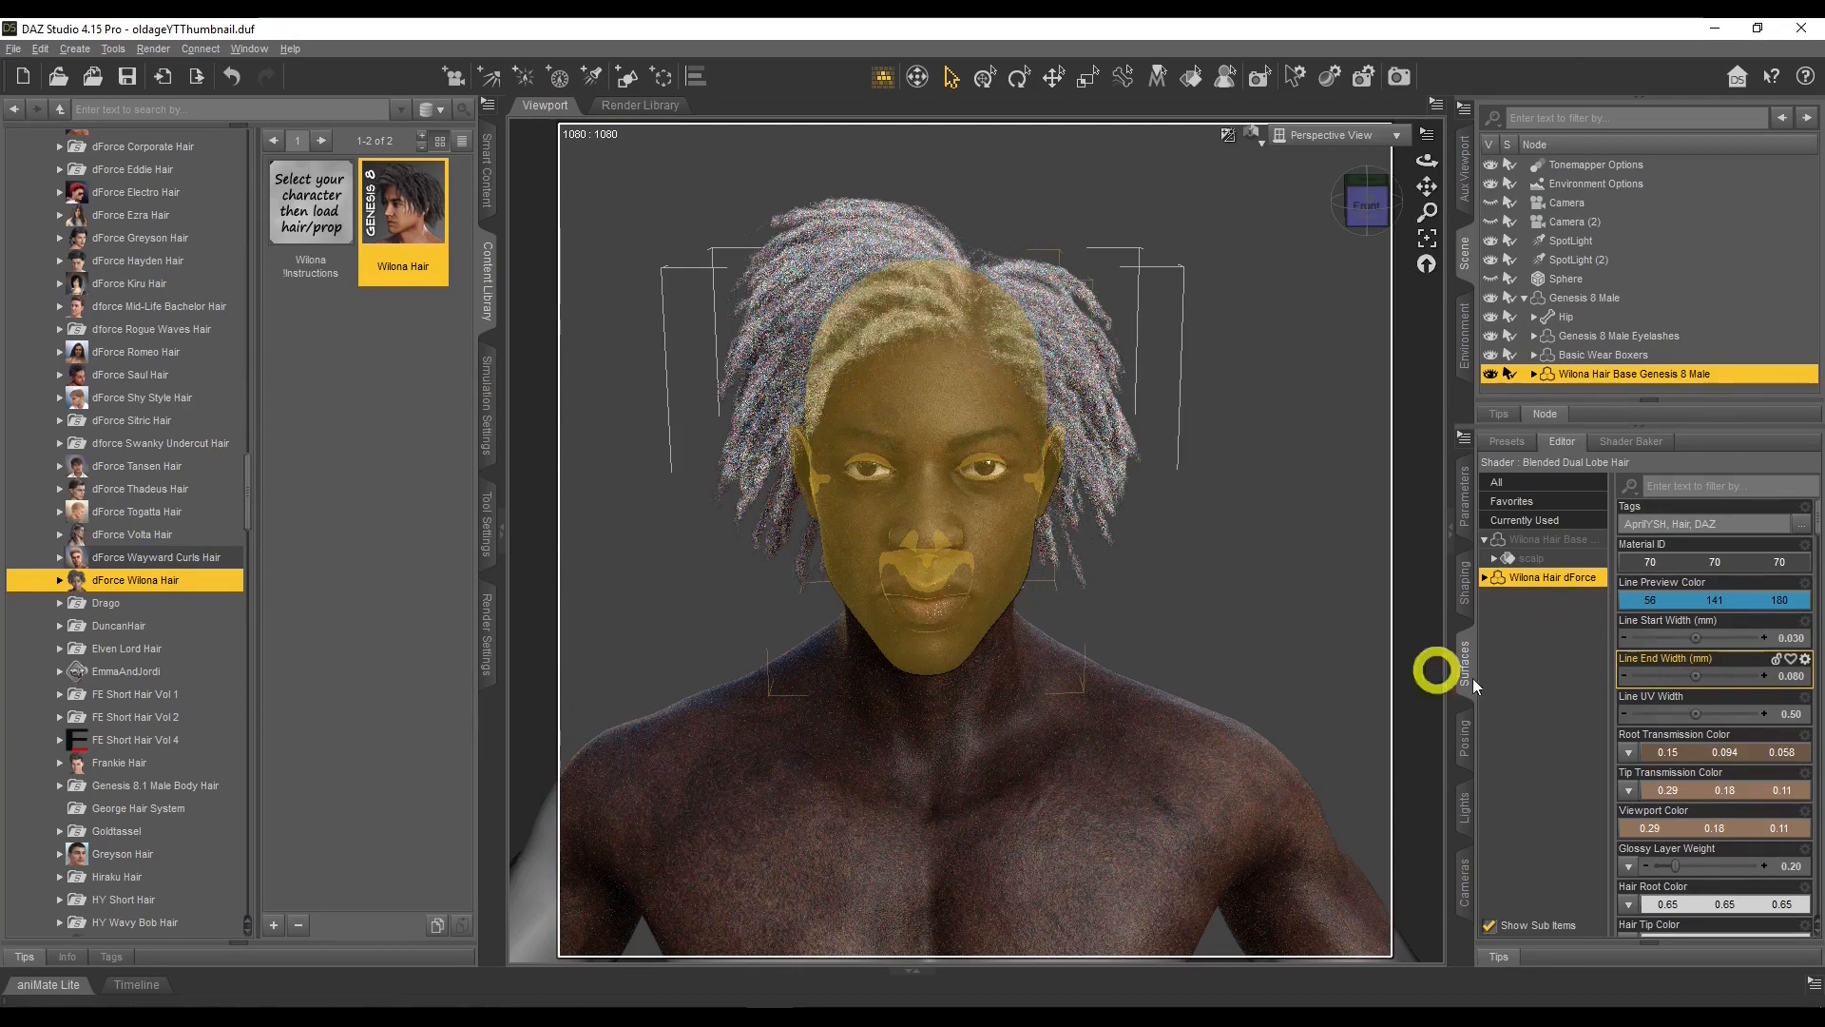
# Try a Line End Width of 0.20 mm on the hair and inspect the strands from behind.
pyautogui.click(1796, 680)
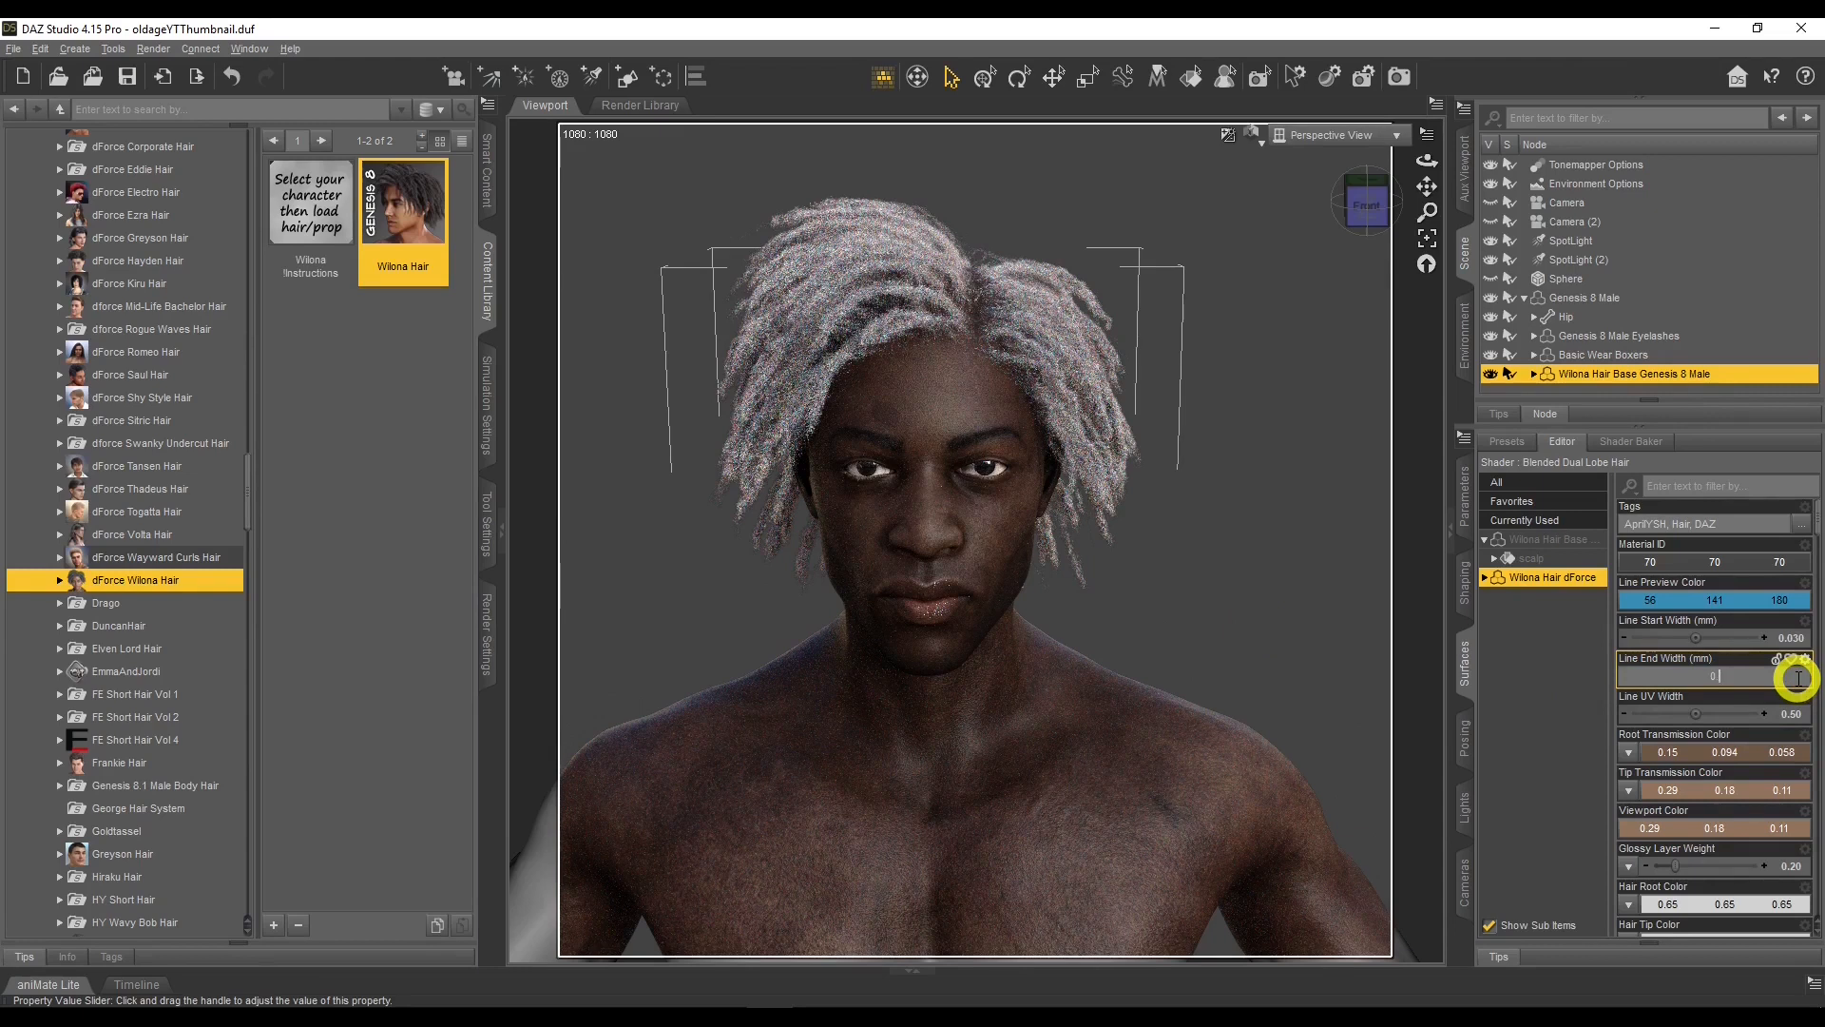
pyautogui.press('Return')
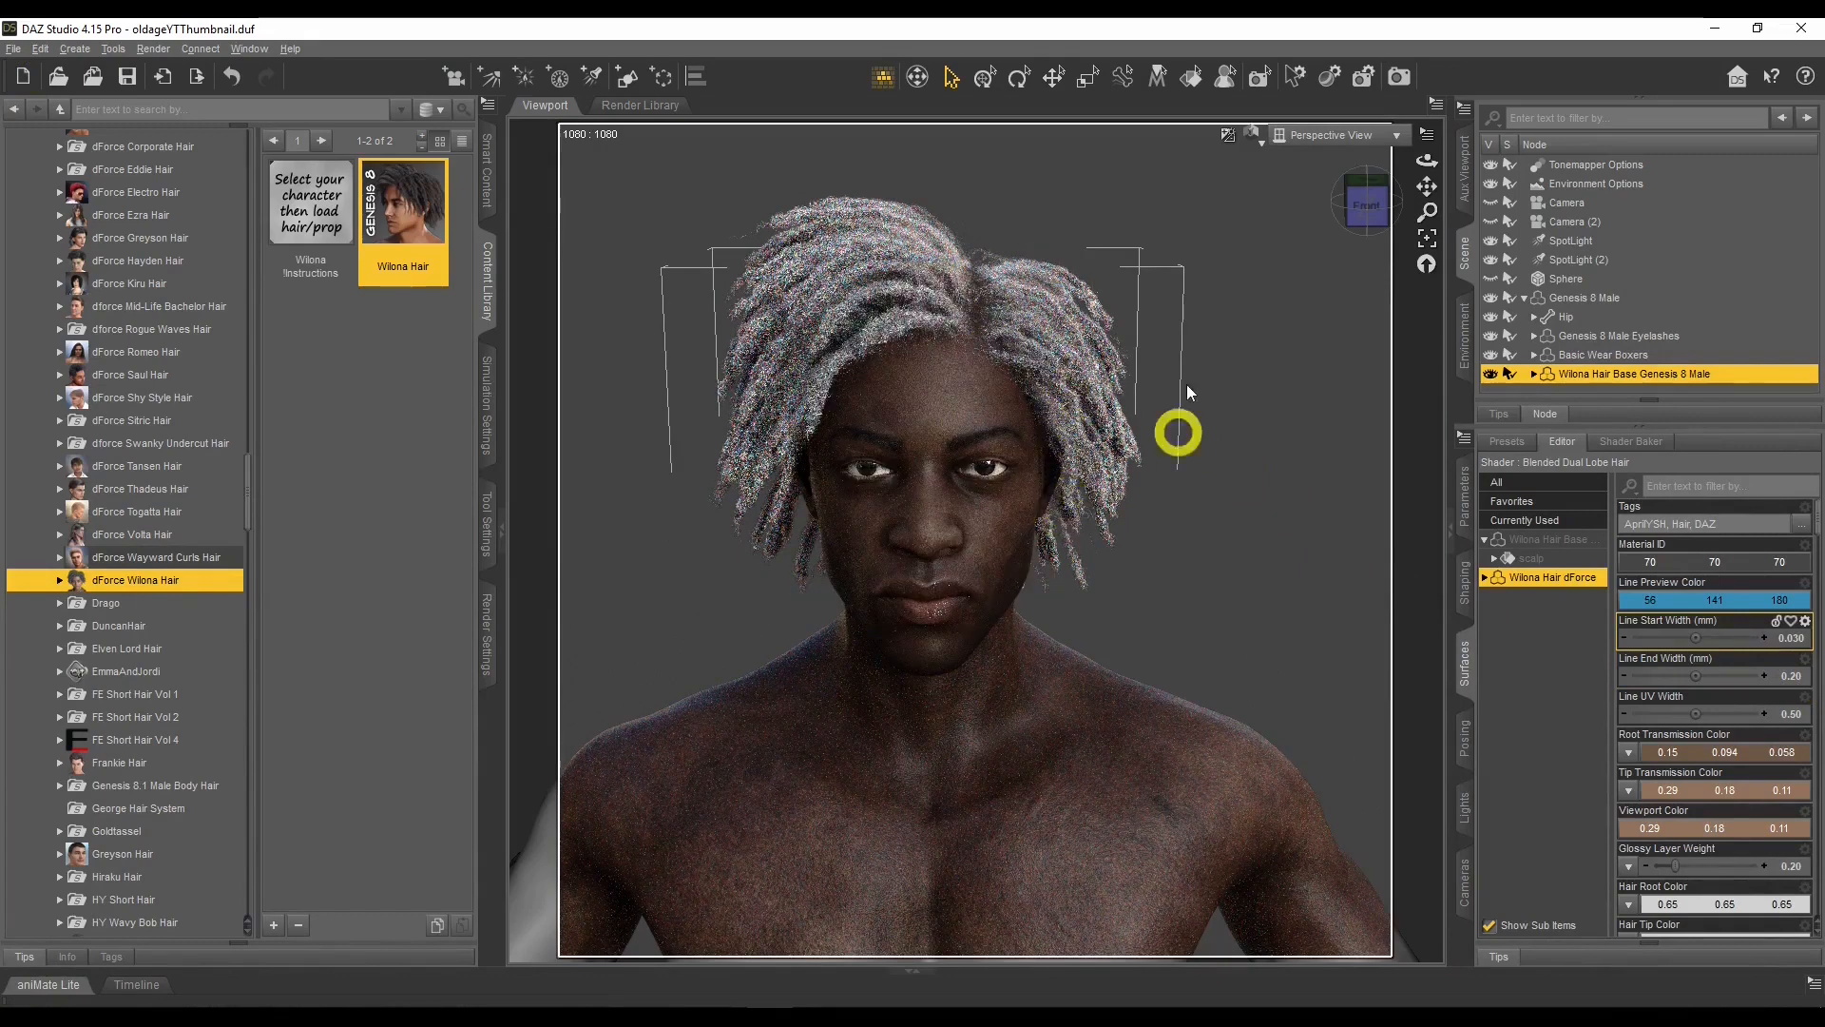
pyautogui.moveTo(1427, 162); pyautogui.dragTo(1365, 164)
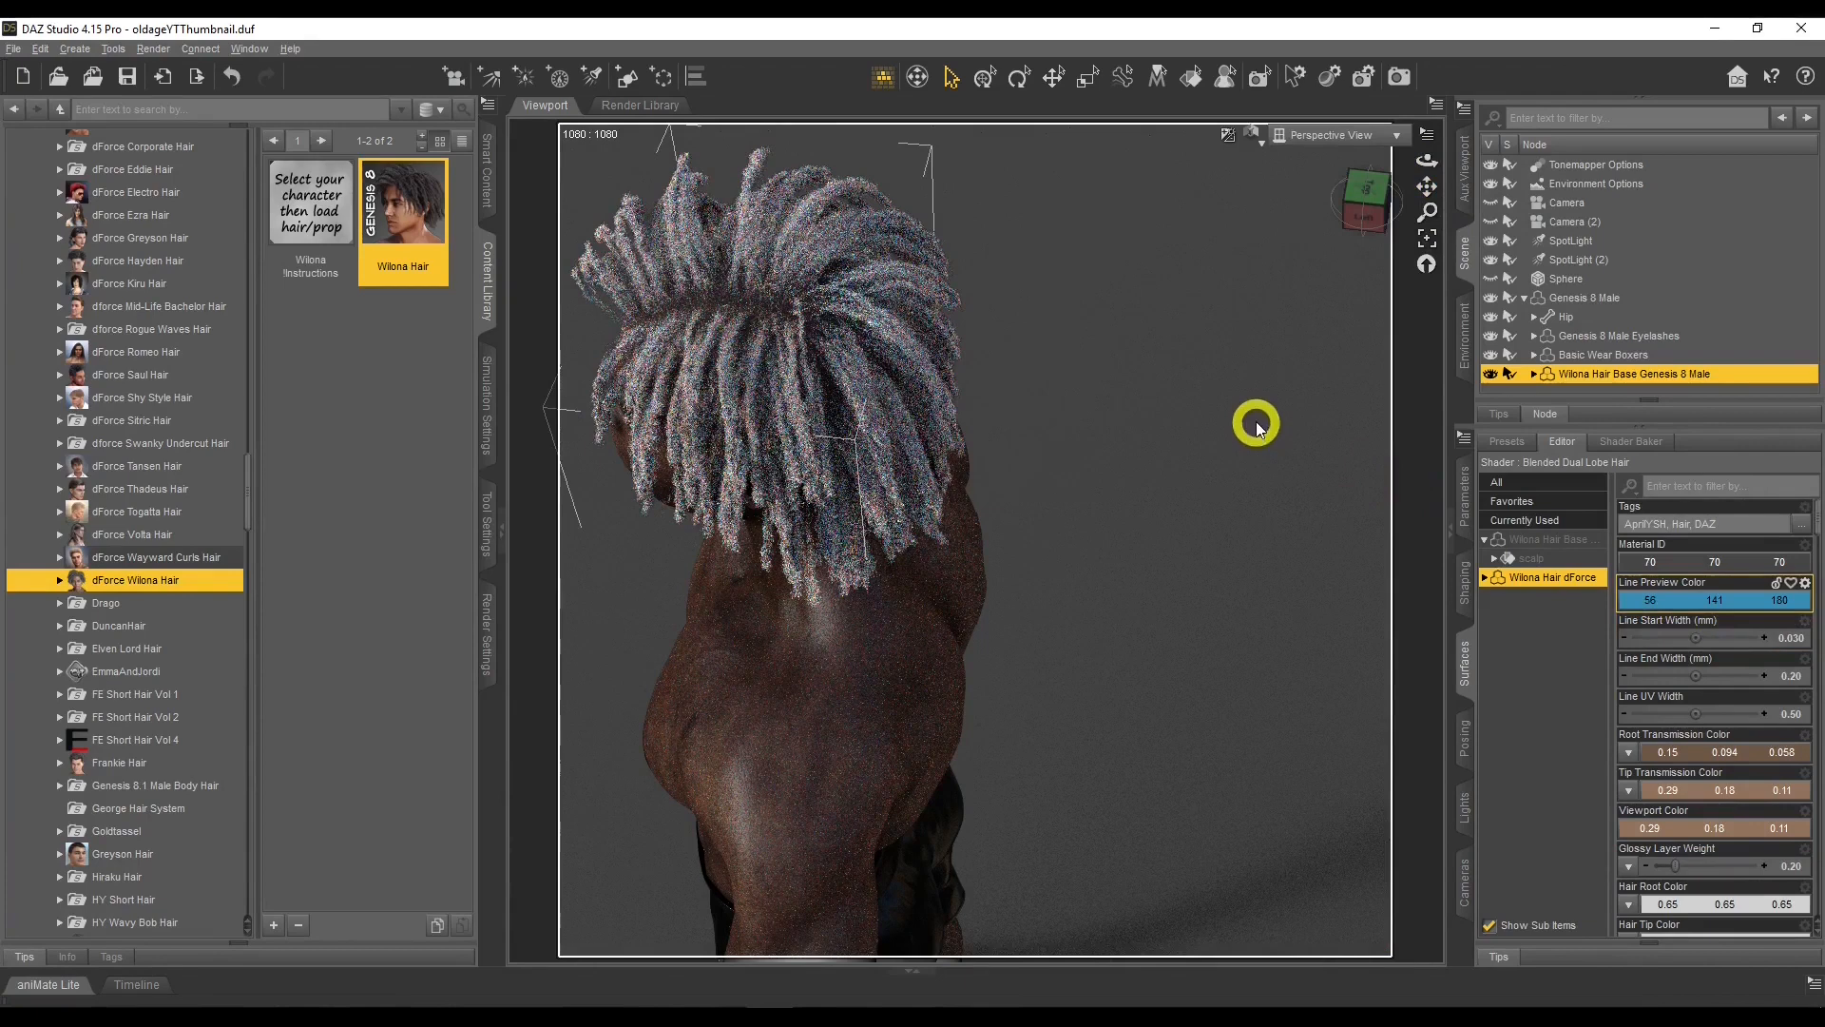
pyautogui.moveTo(1426, 161); pyautogui.dragTo(1337, 652)
pyautogui.moveTo(1427, 186); pyautogui.dragTo(1433, 220)
# Set the hair's Line End Width to 0.05 mm and check the thinner strand tips.
pyautogui.click(1793, 683)
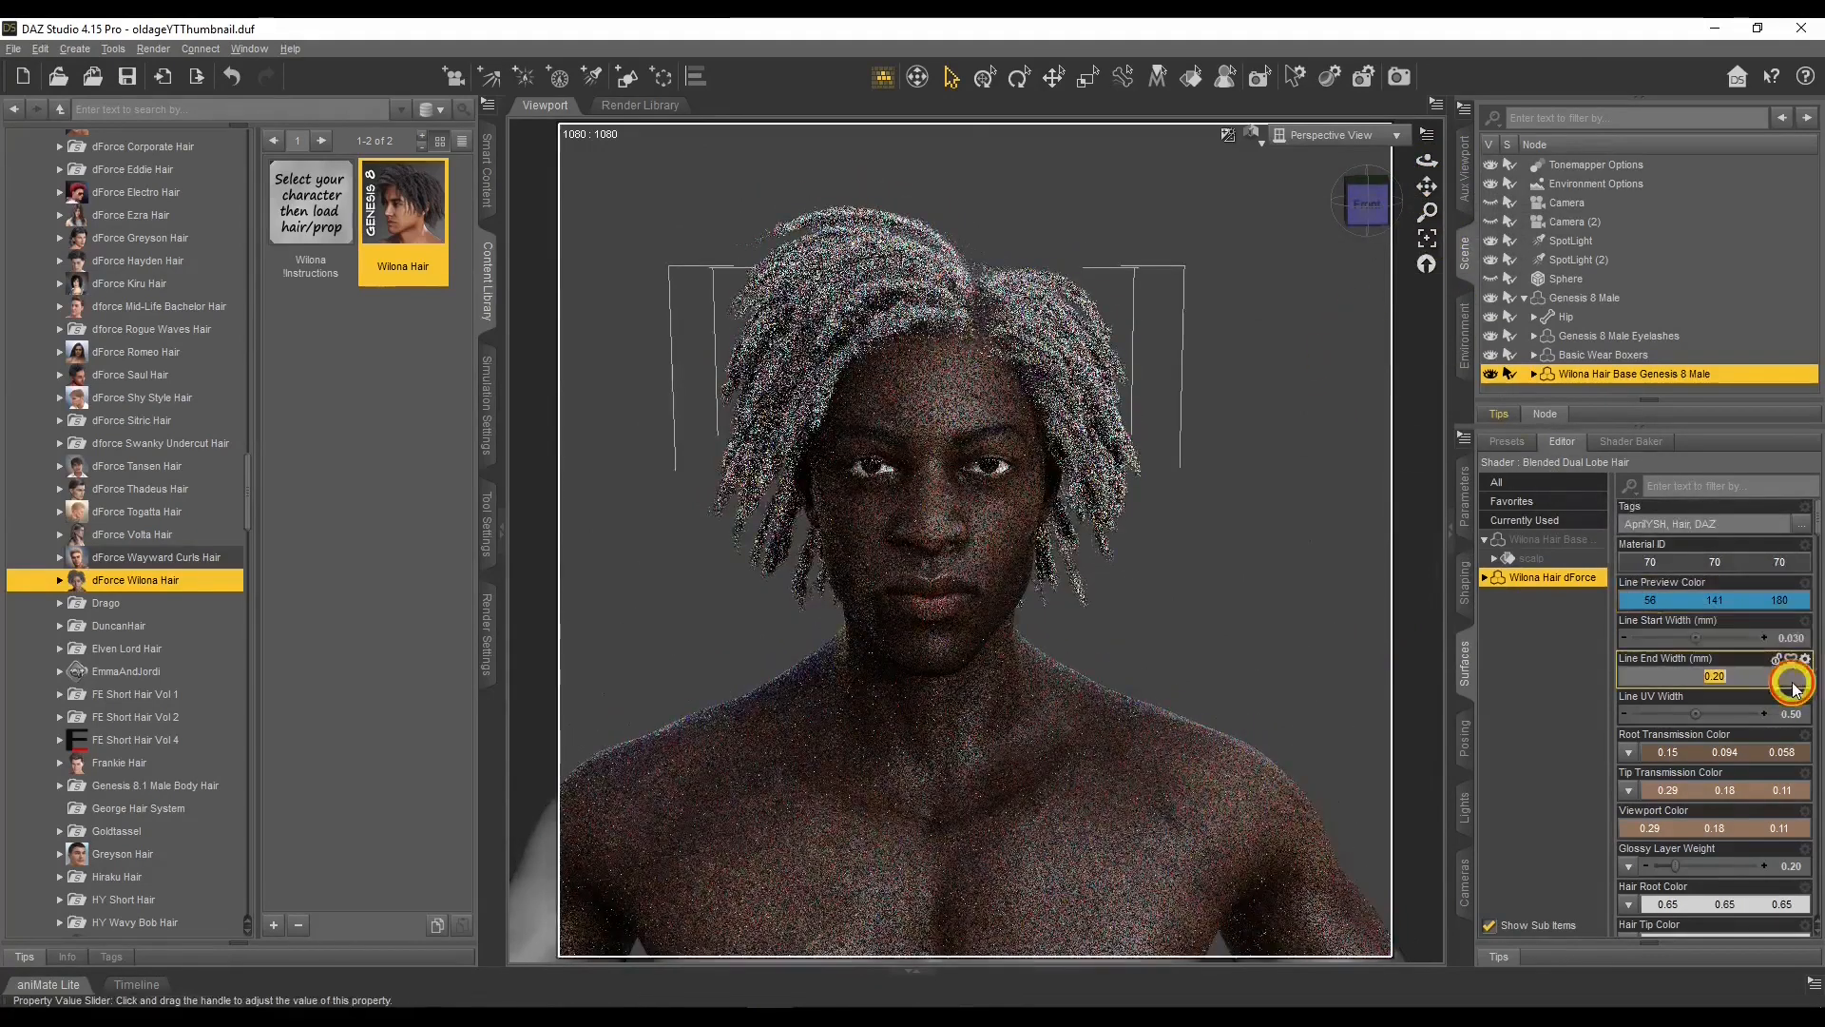
pyautogui.write('0.0')
pyautogui.press('Return')
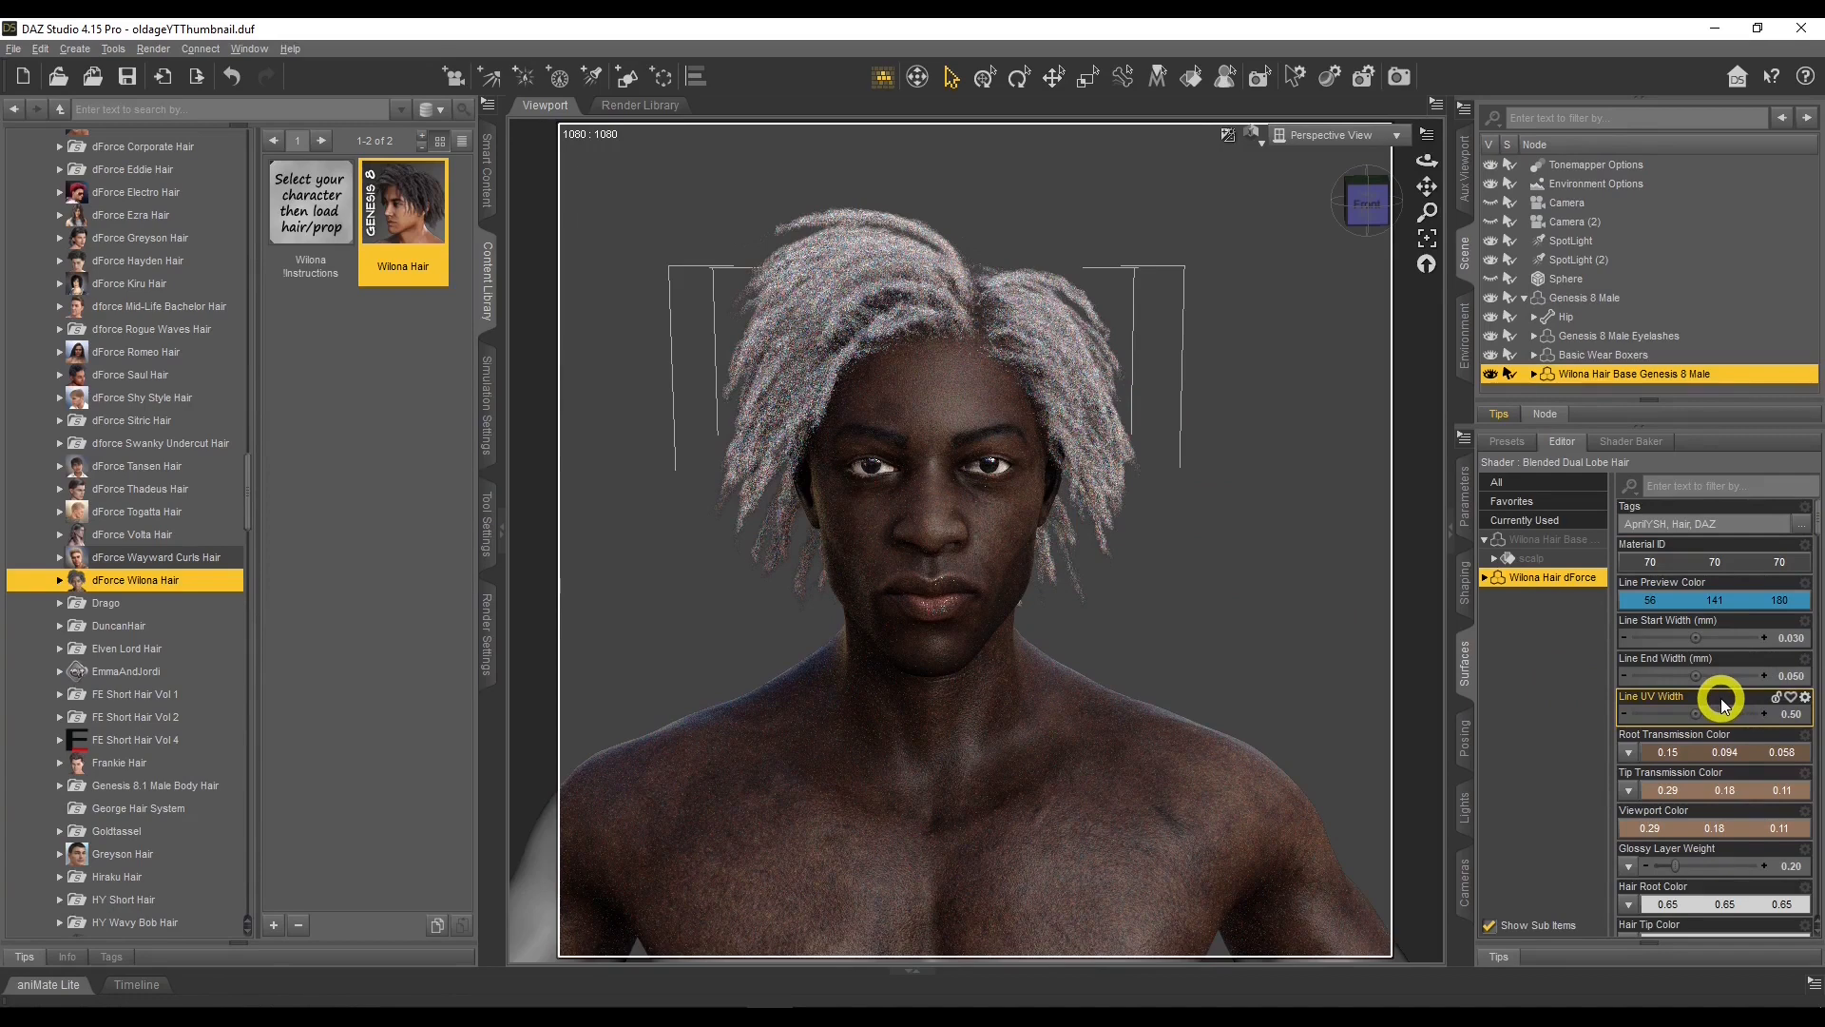
pyautogui.moveTo(1421, 156); pyautogui.dragTo(1239, 608)
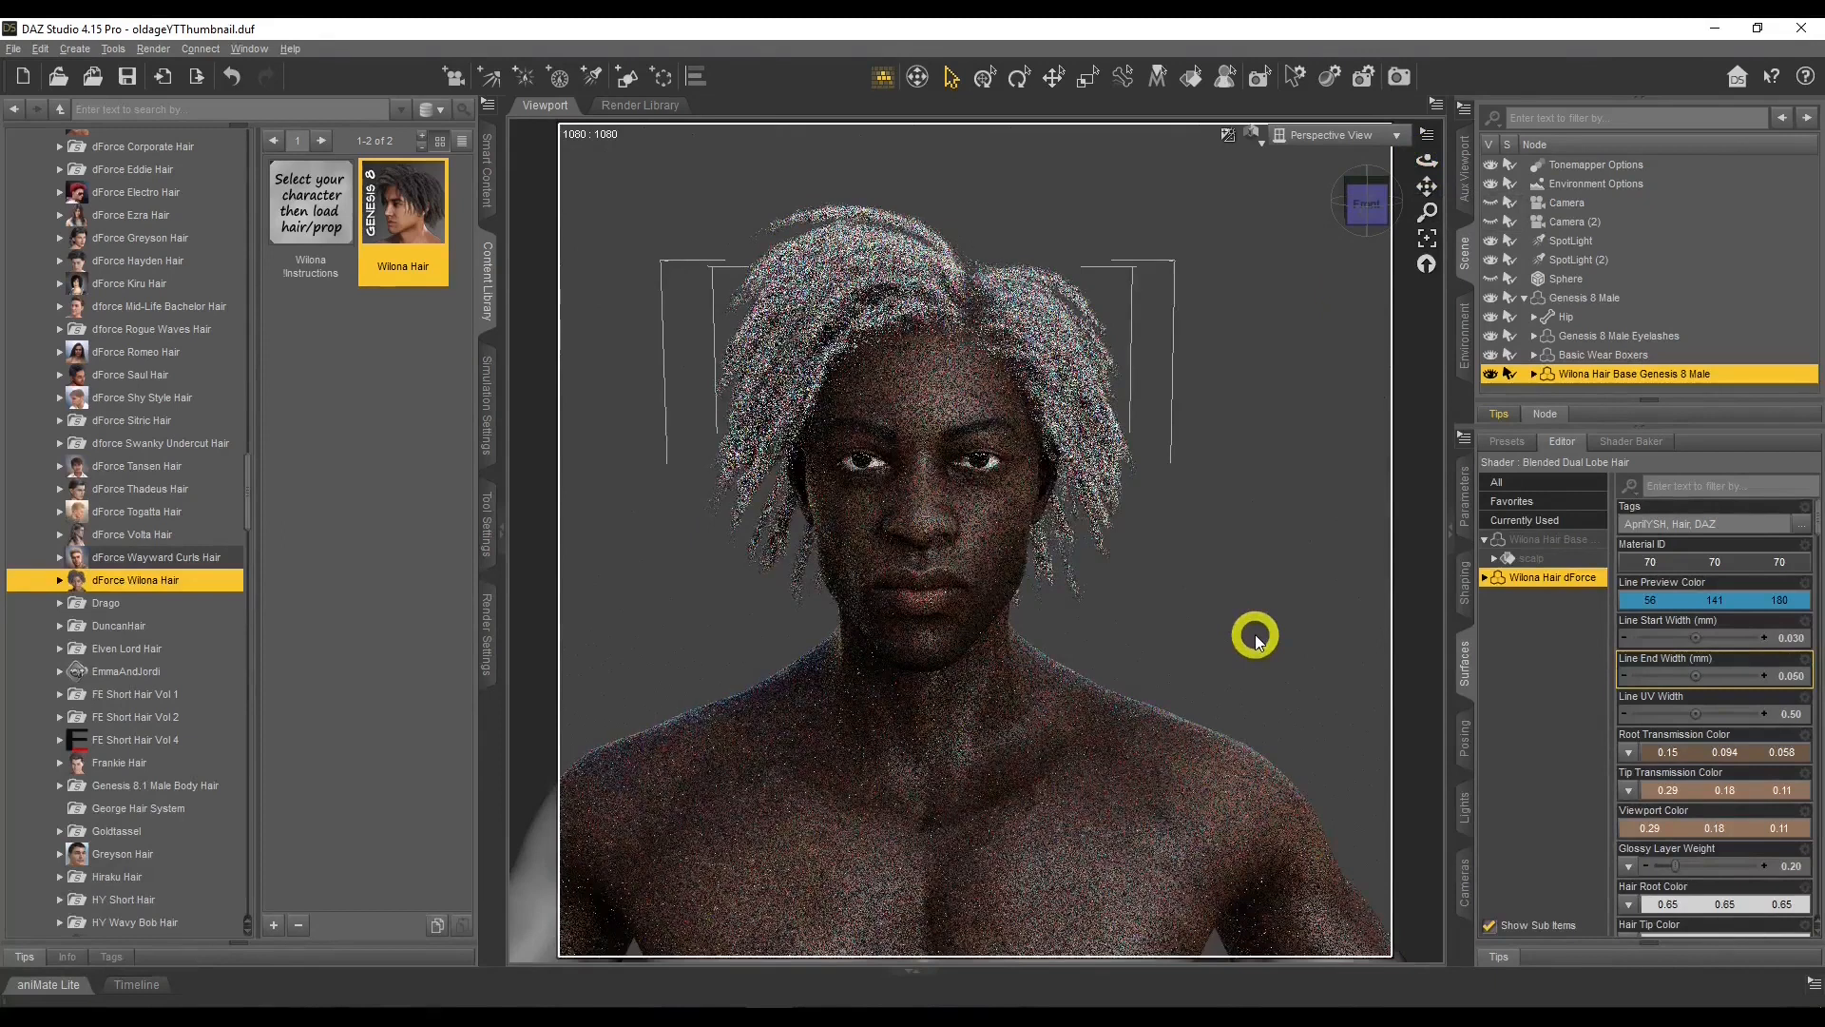
# Try pure red as the hair's Root Transmission Color and look at the roots from above.
pyautogui.scroll(-2, 1687, 627)
pyautogui.scroll(-1, 1688, 631)
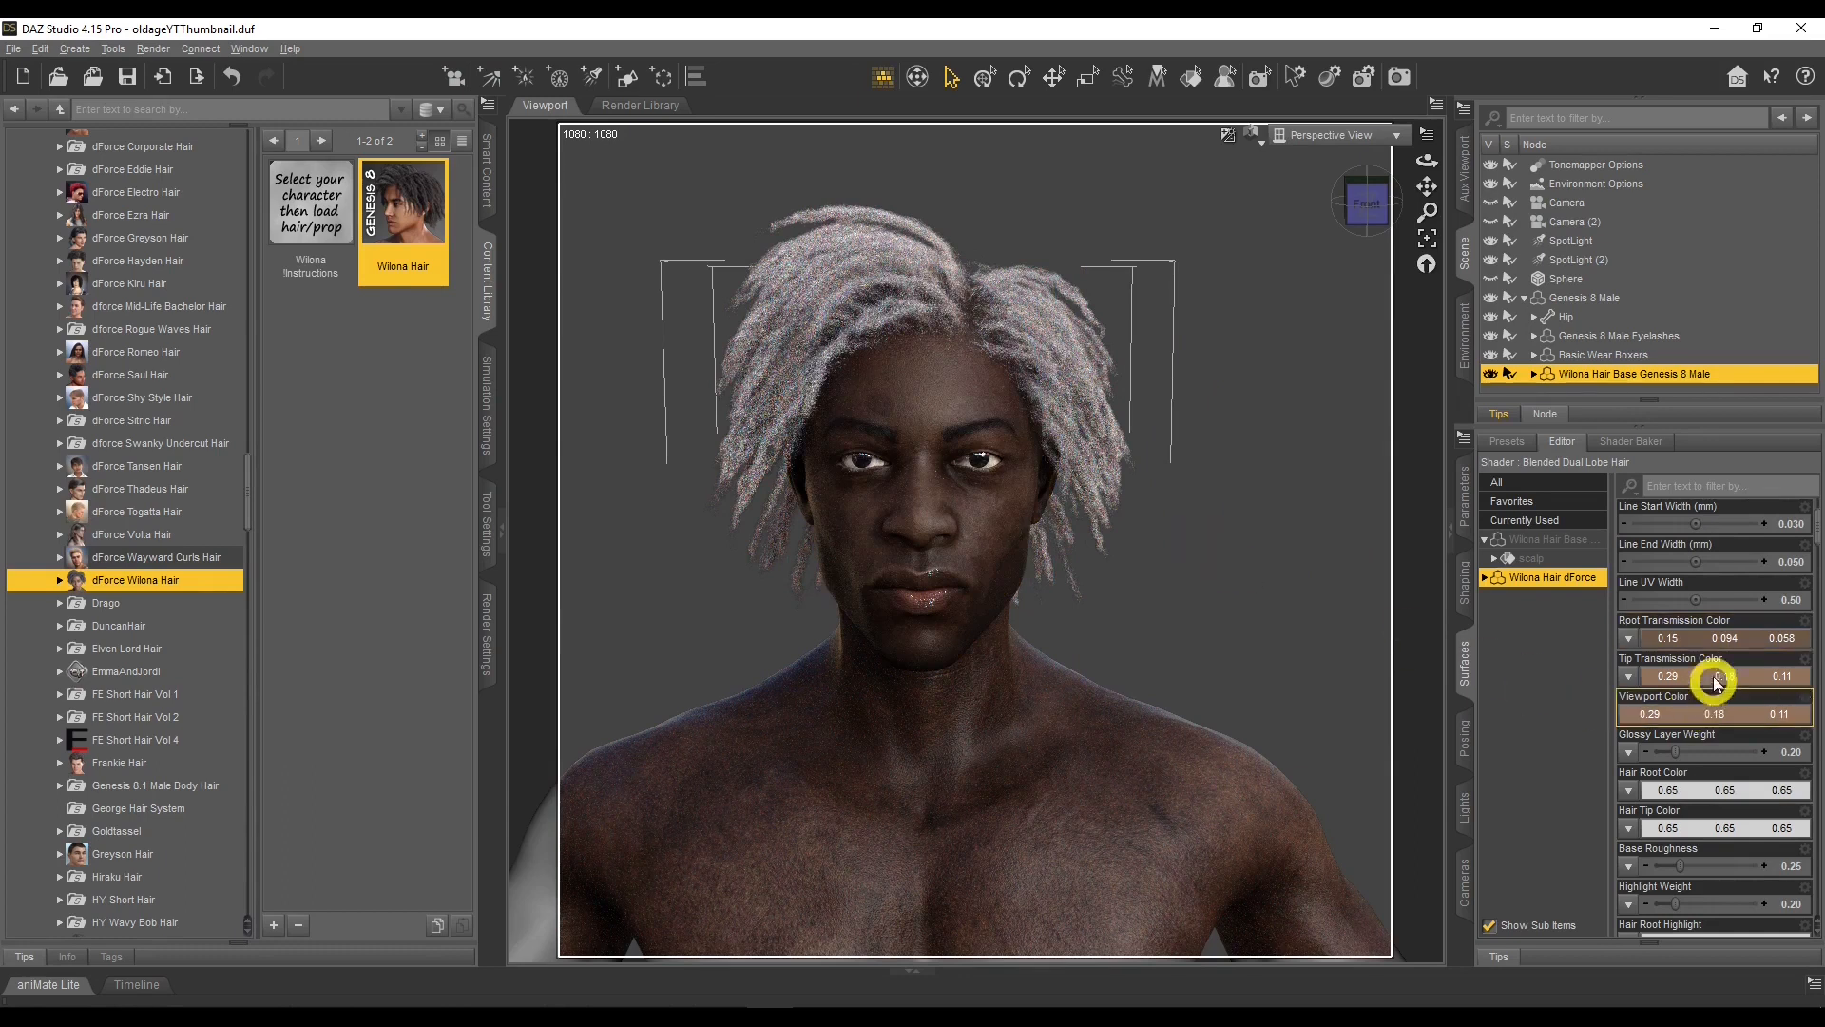
pyautogui.click(1685, 637)
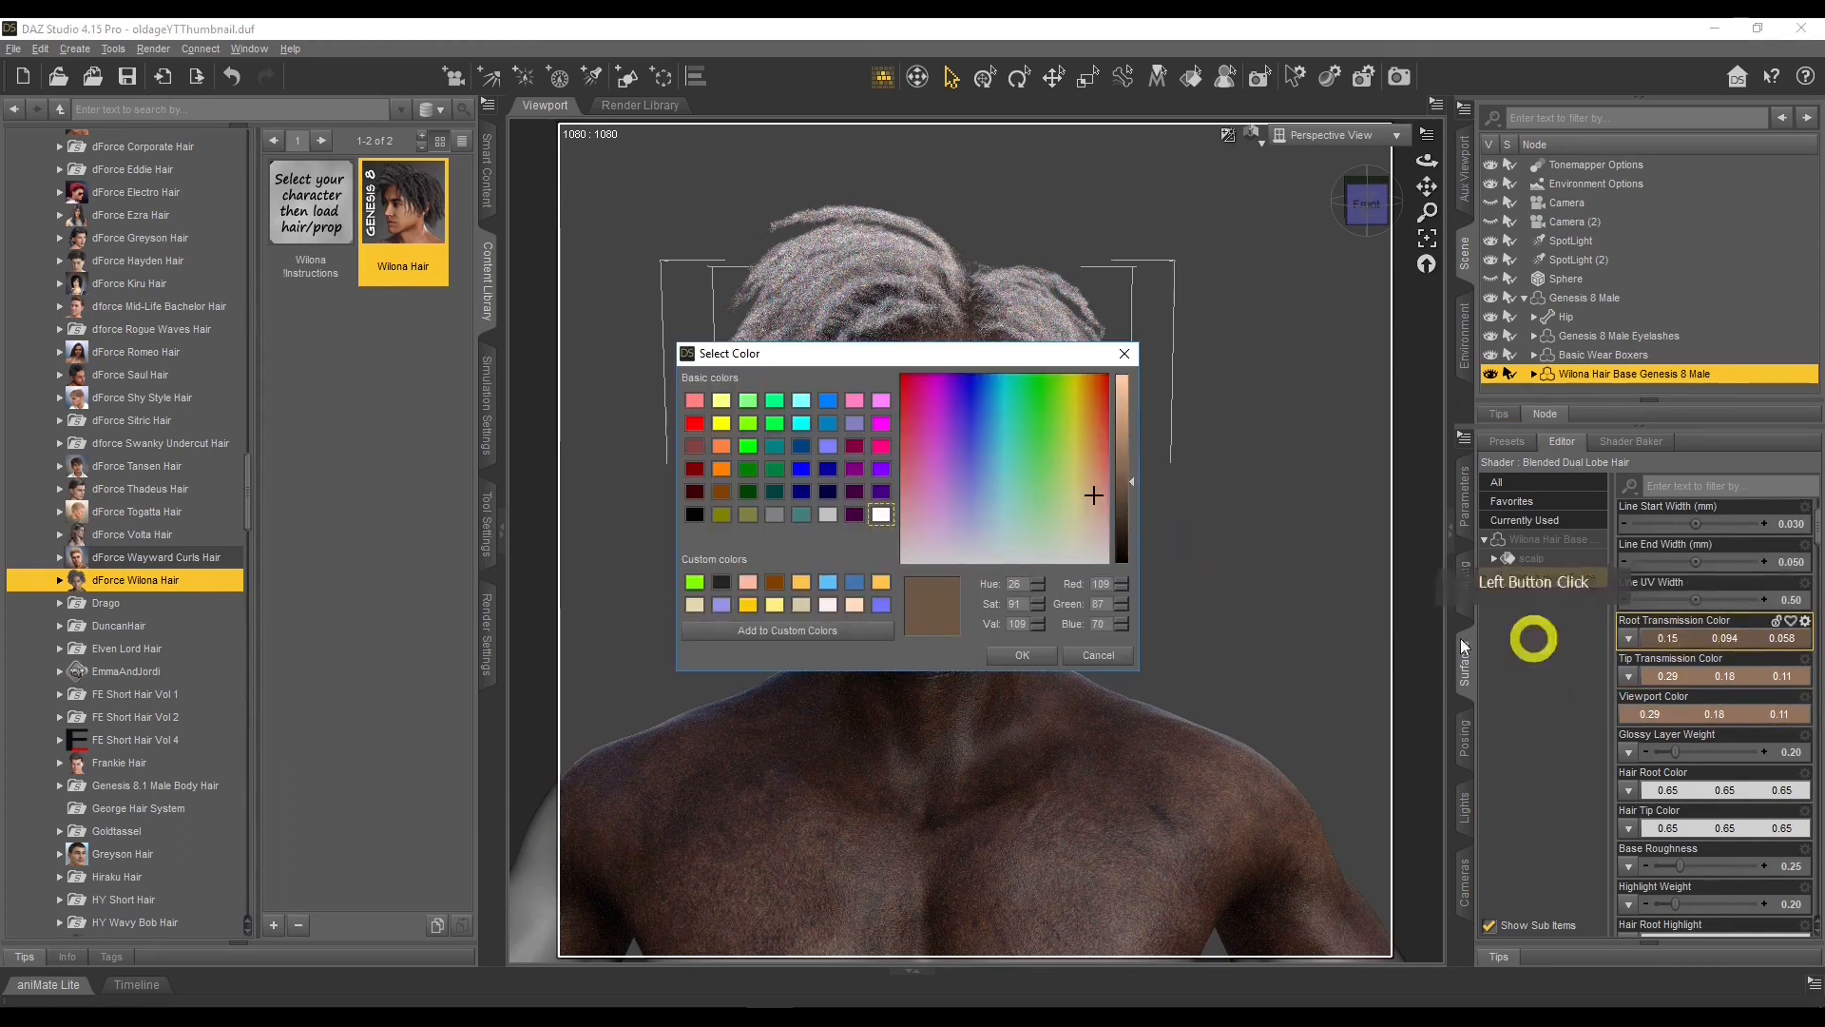
pyautogui.moveTo(1137, 487); pyautogui.dragTo(1132, 377)
pyautogui.click(695, 423)
pyautogui.click(1018, 654)
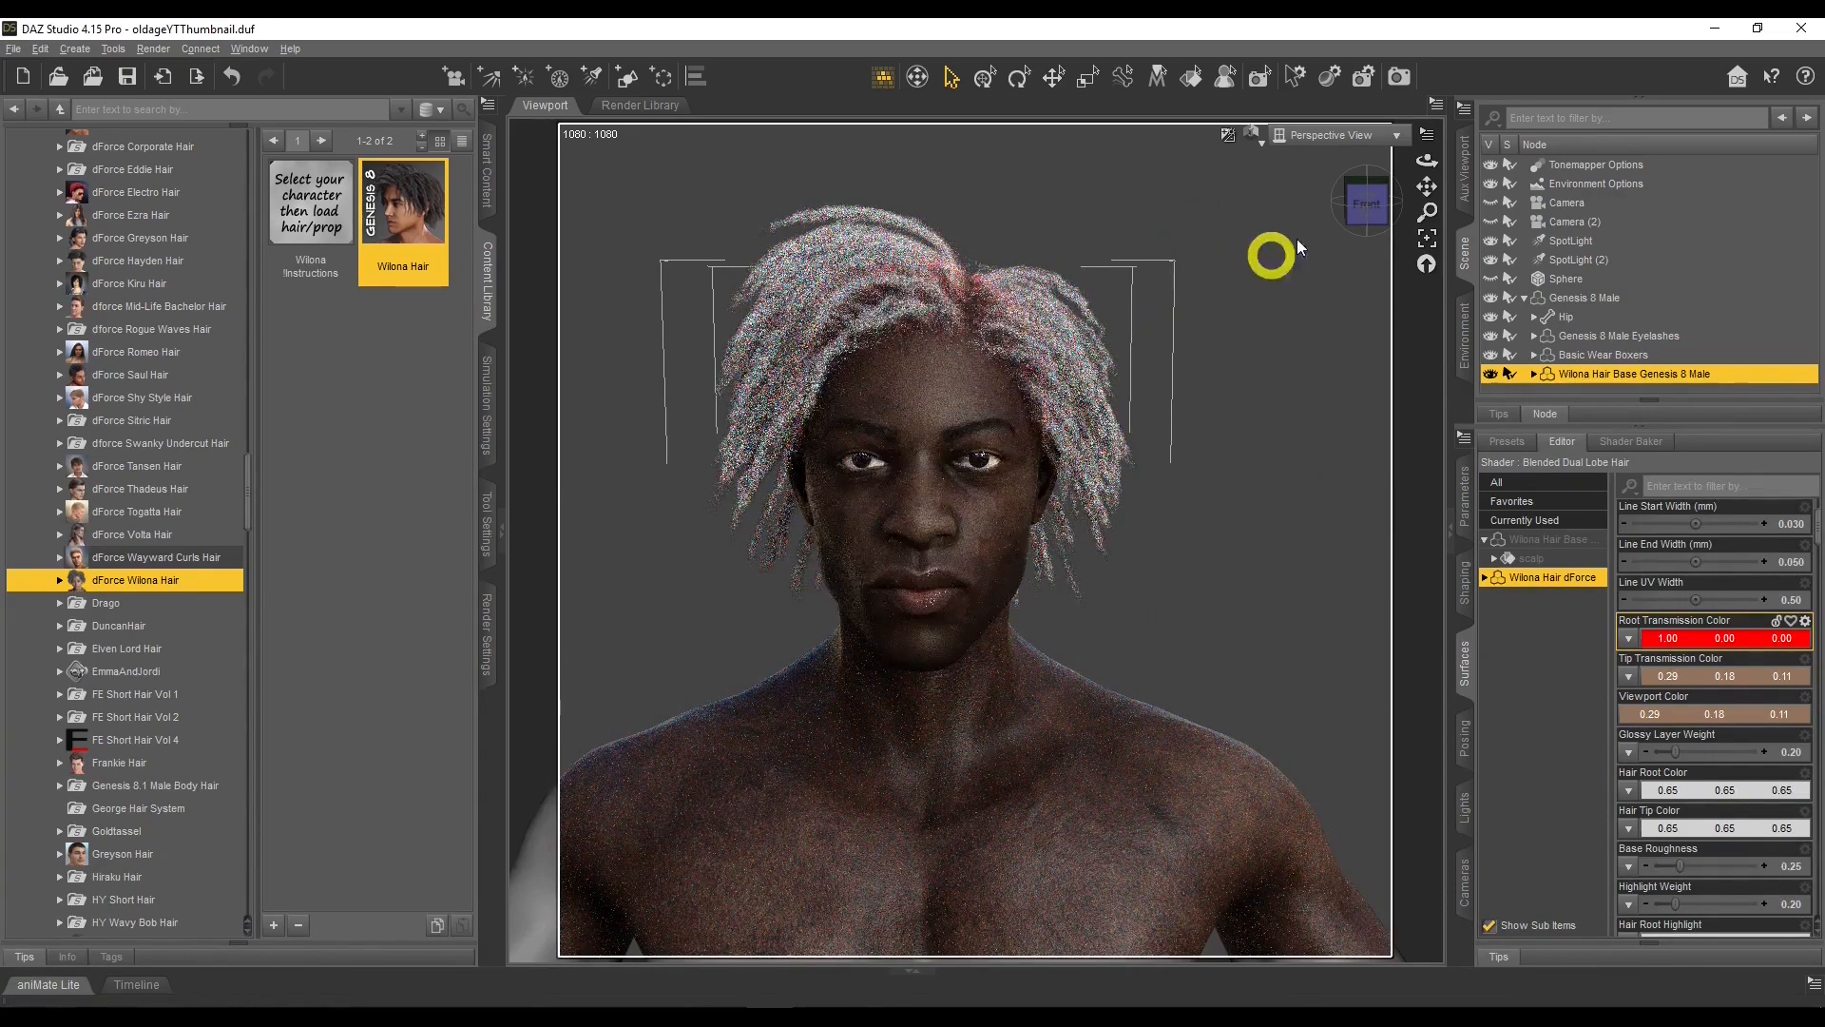
pyautogui.moveTo(1435, 171); pyautogui.dragTo(1431, 163)
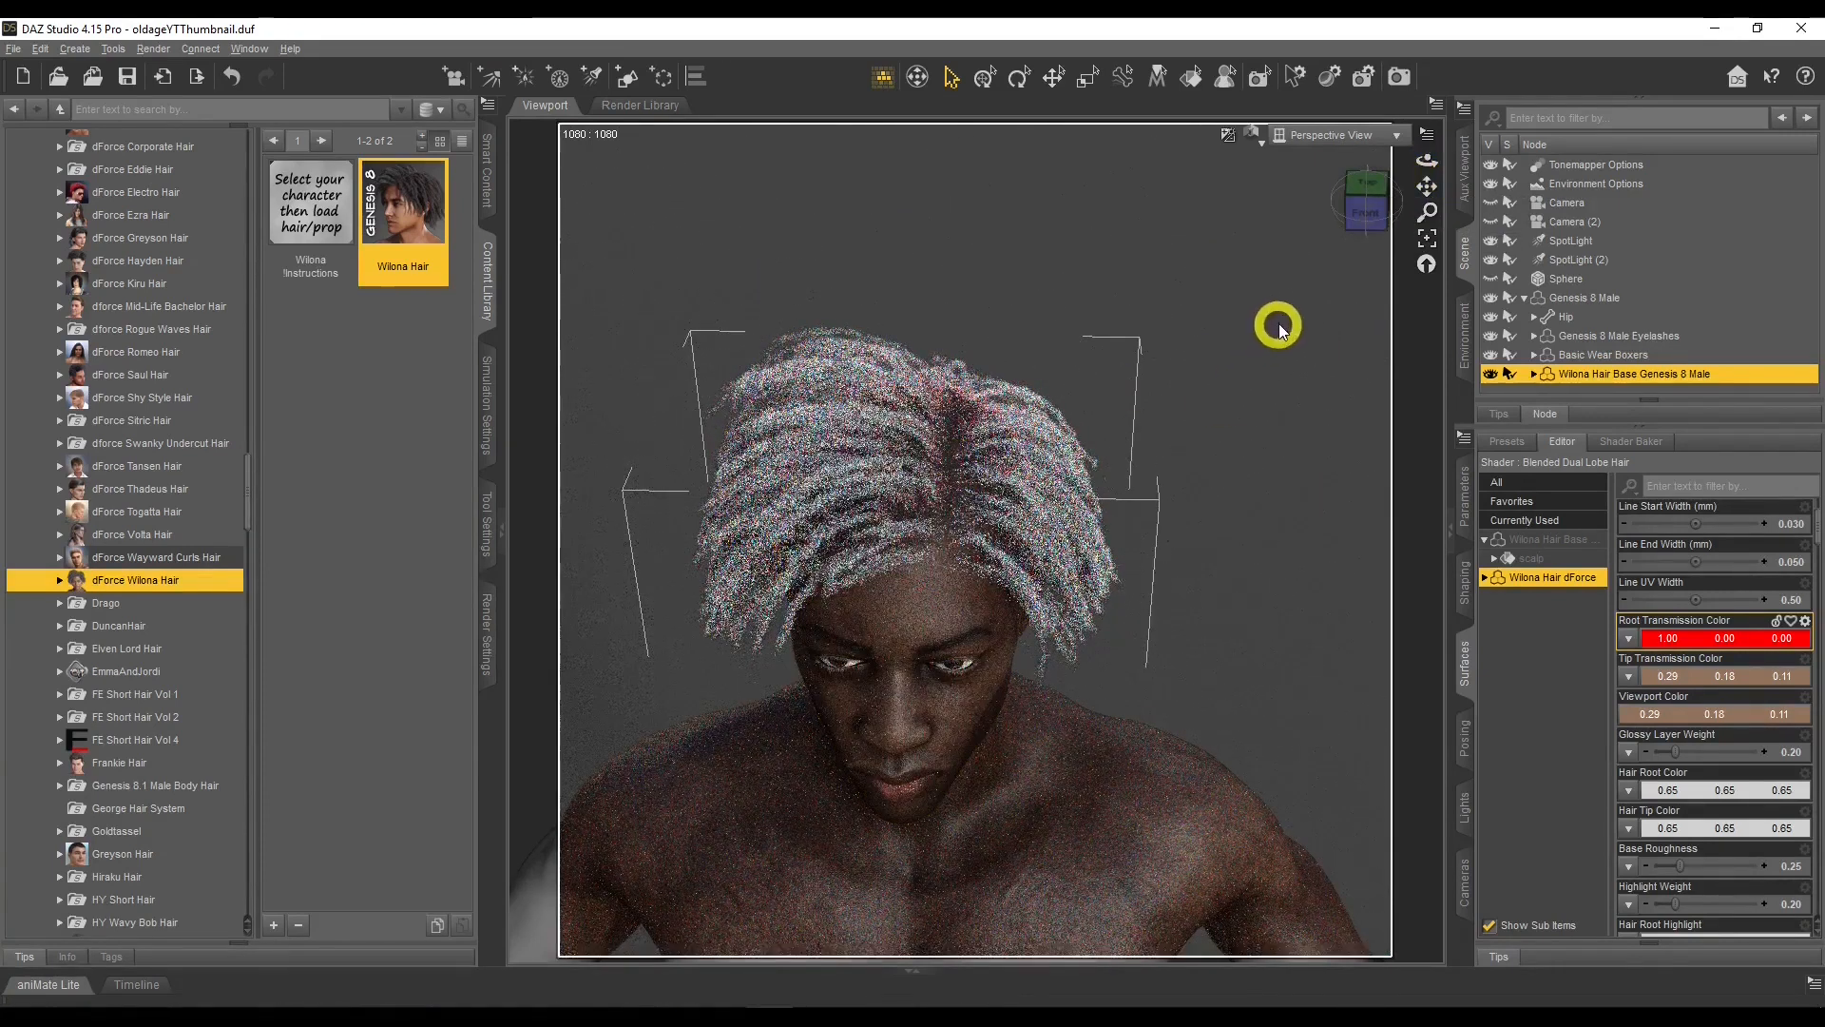
pyautogui.moveTo(1427, 157); pyautogui.dragTo(1426, 169)
# Set the hair's Root Transmission Color to the custom dark grey (RGB 34, 34, 34) and inspect the roots from above.
pyautogui.click(1666, 637)
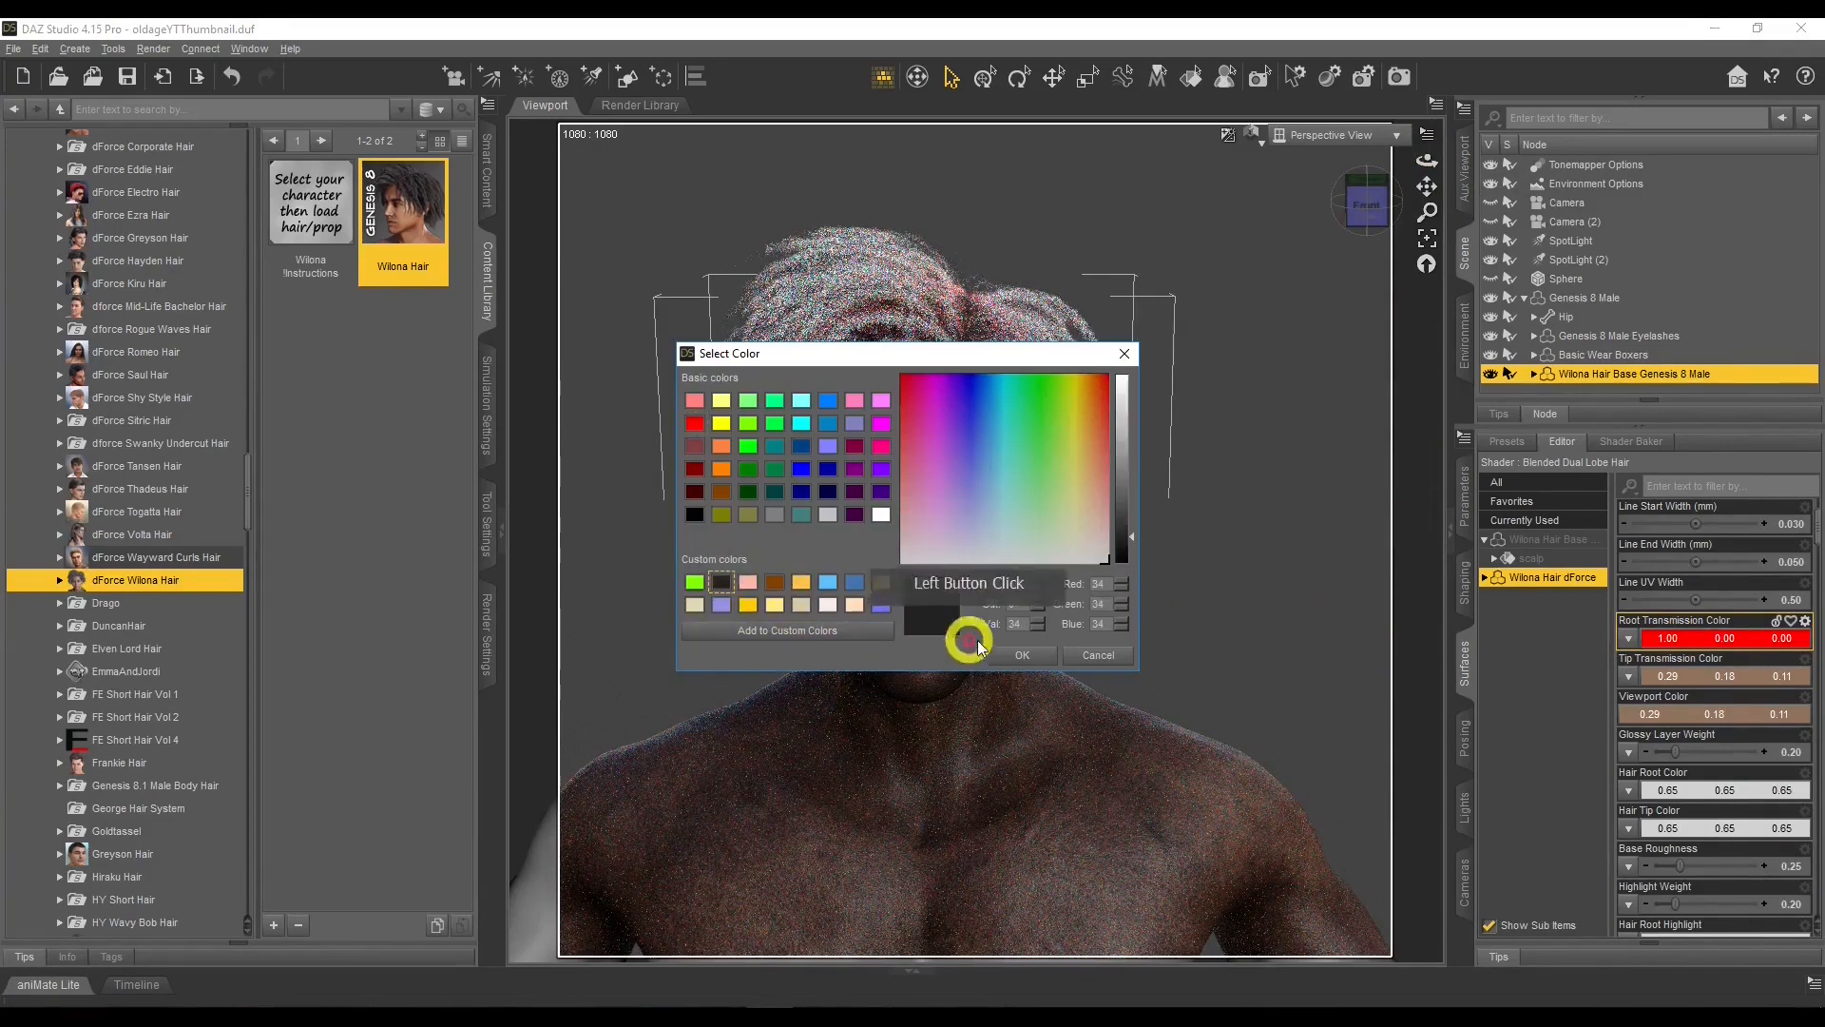
pyautogui.click(1015, 656)
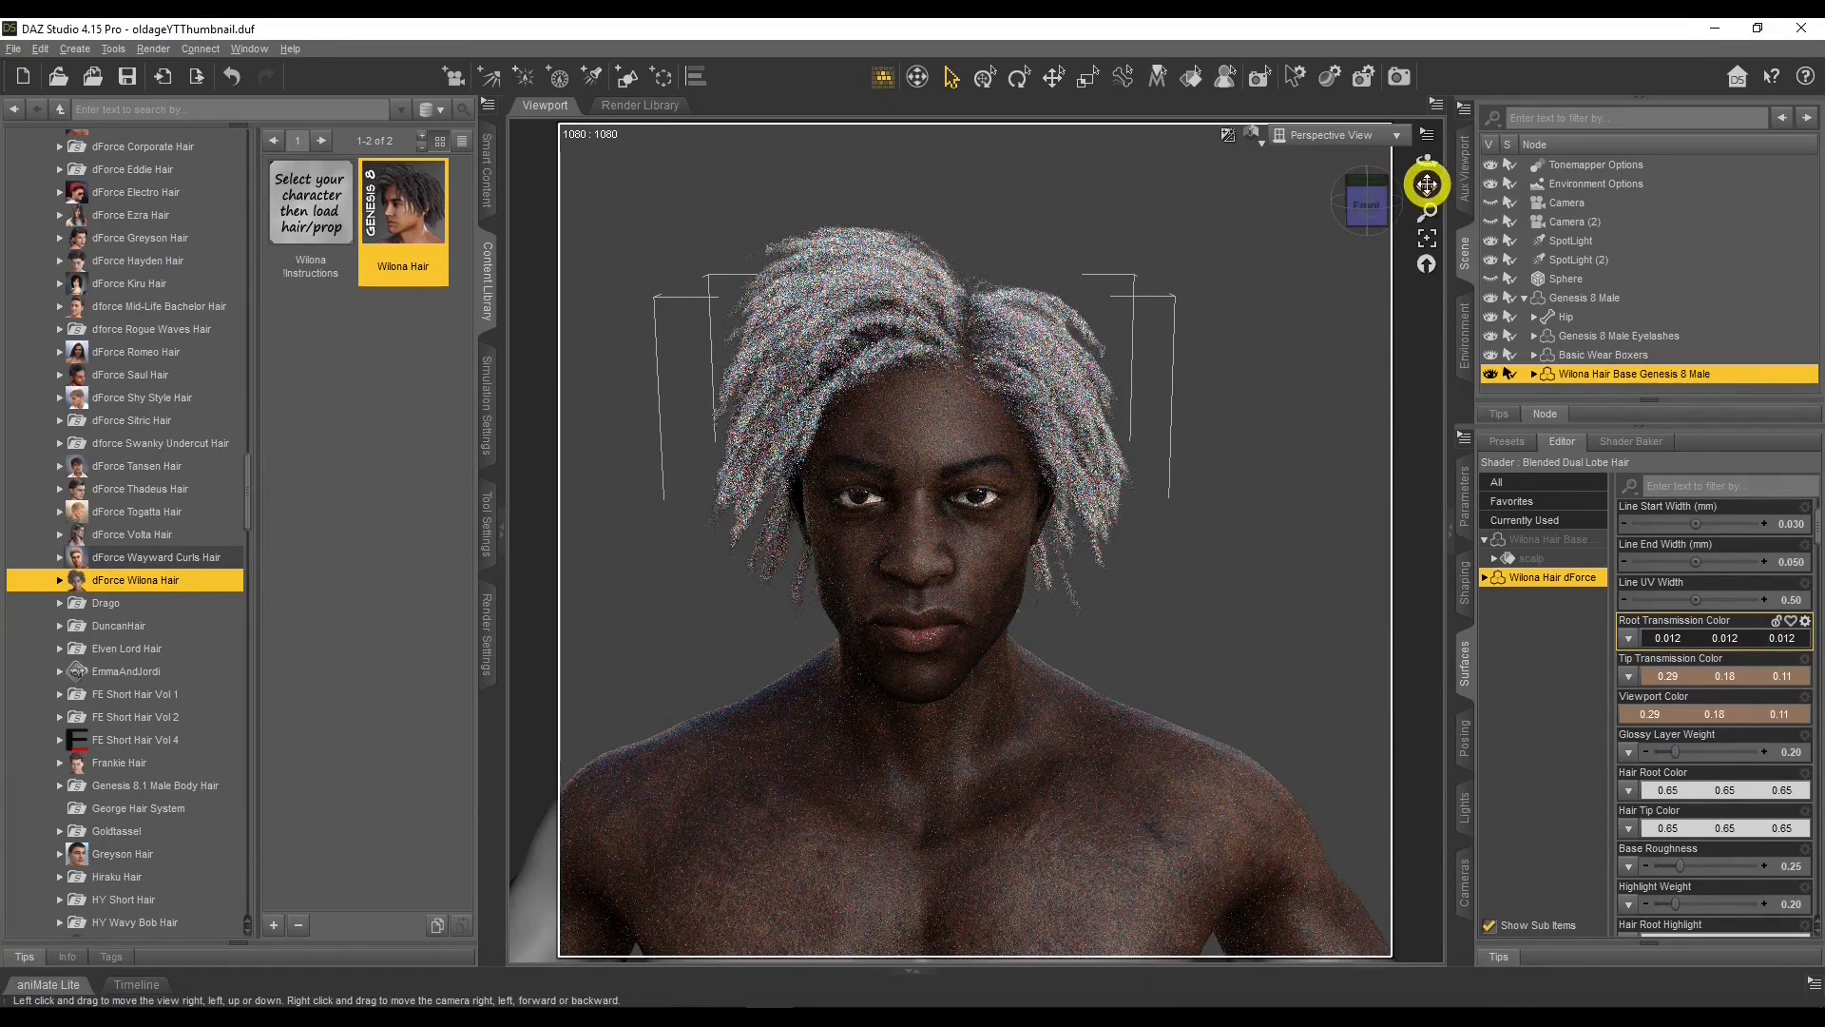
pyautogui.moveTo(1427, 184)
pyautogui.mouseDown()
pyautogui.moveTo(1422, 163)
pyautogui.moveTo(1424, 191)
pyautogui.mouseUp()
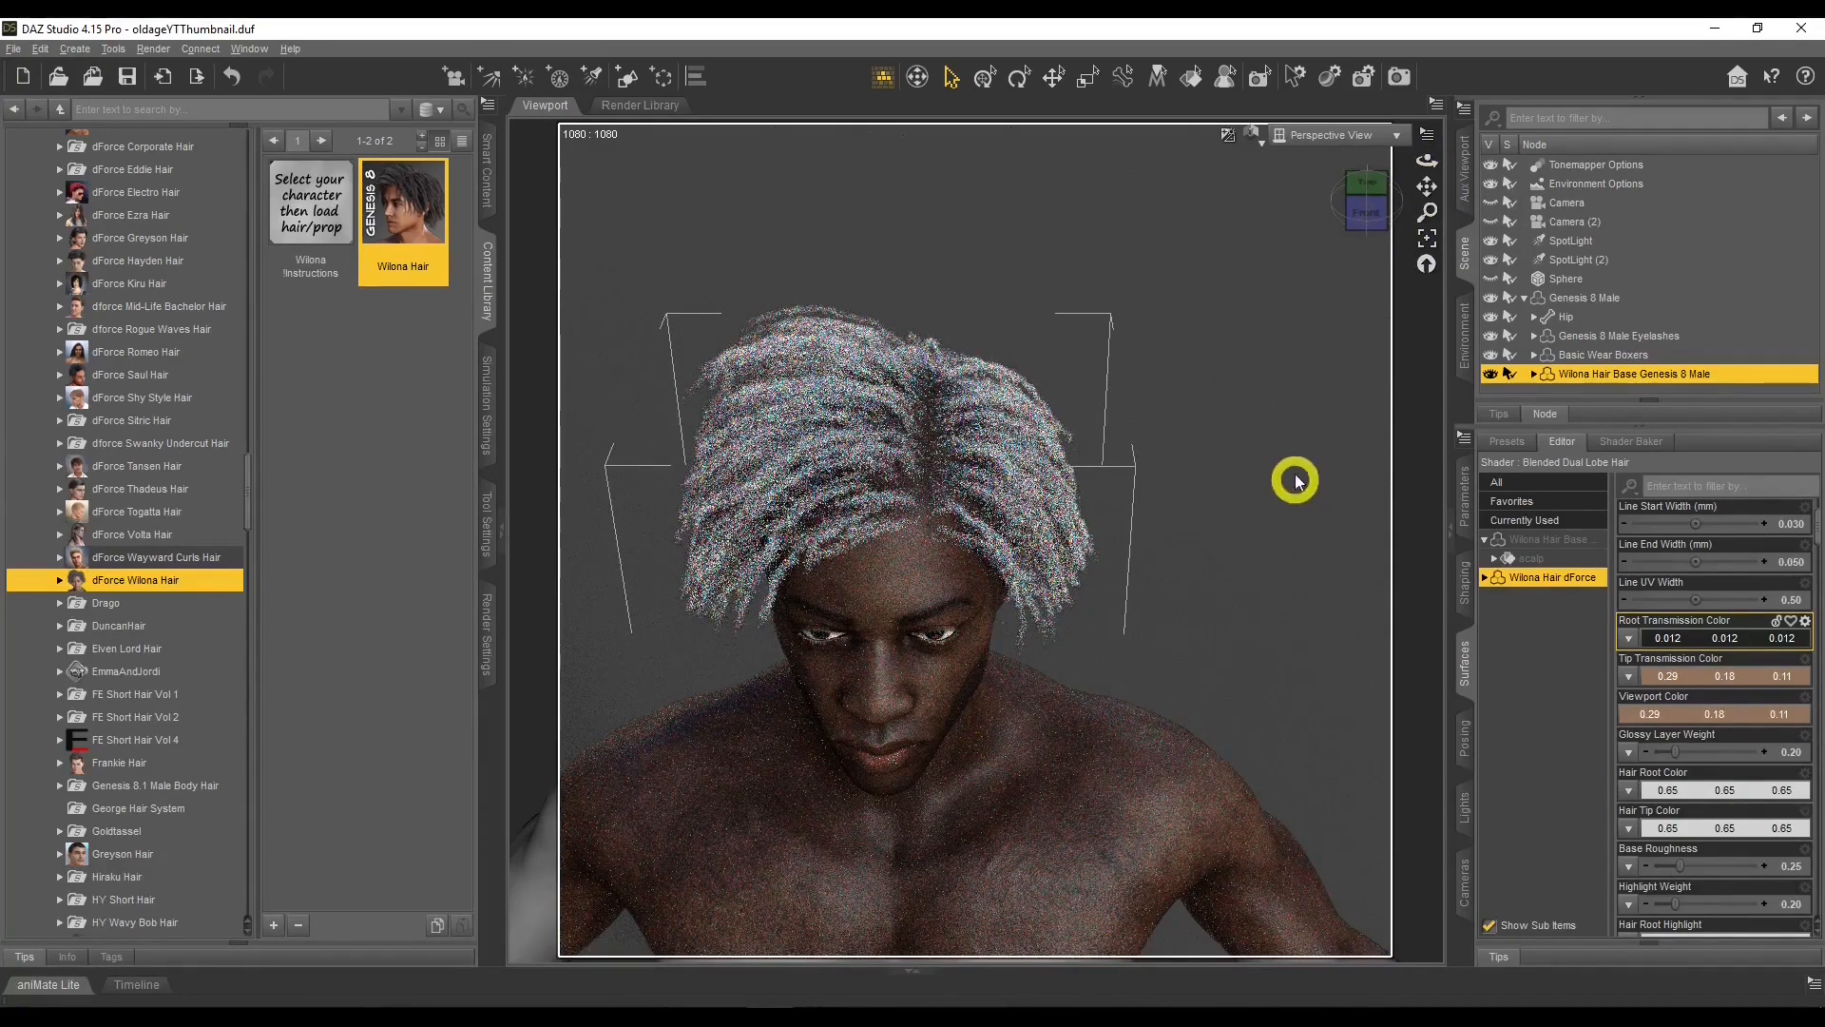
pyautogui.moveTo(1423, 161); pyautogui.dragTo(1425, 193)
pyautogui.moveTo(1428, 186); pyautogui.dragTo(1483, 618)
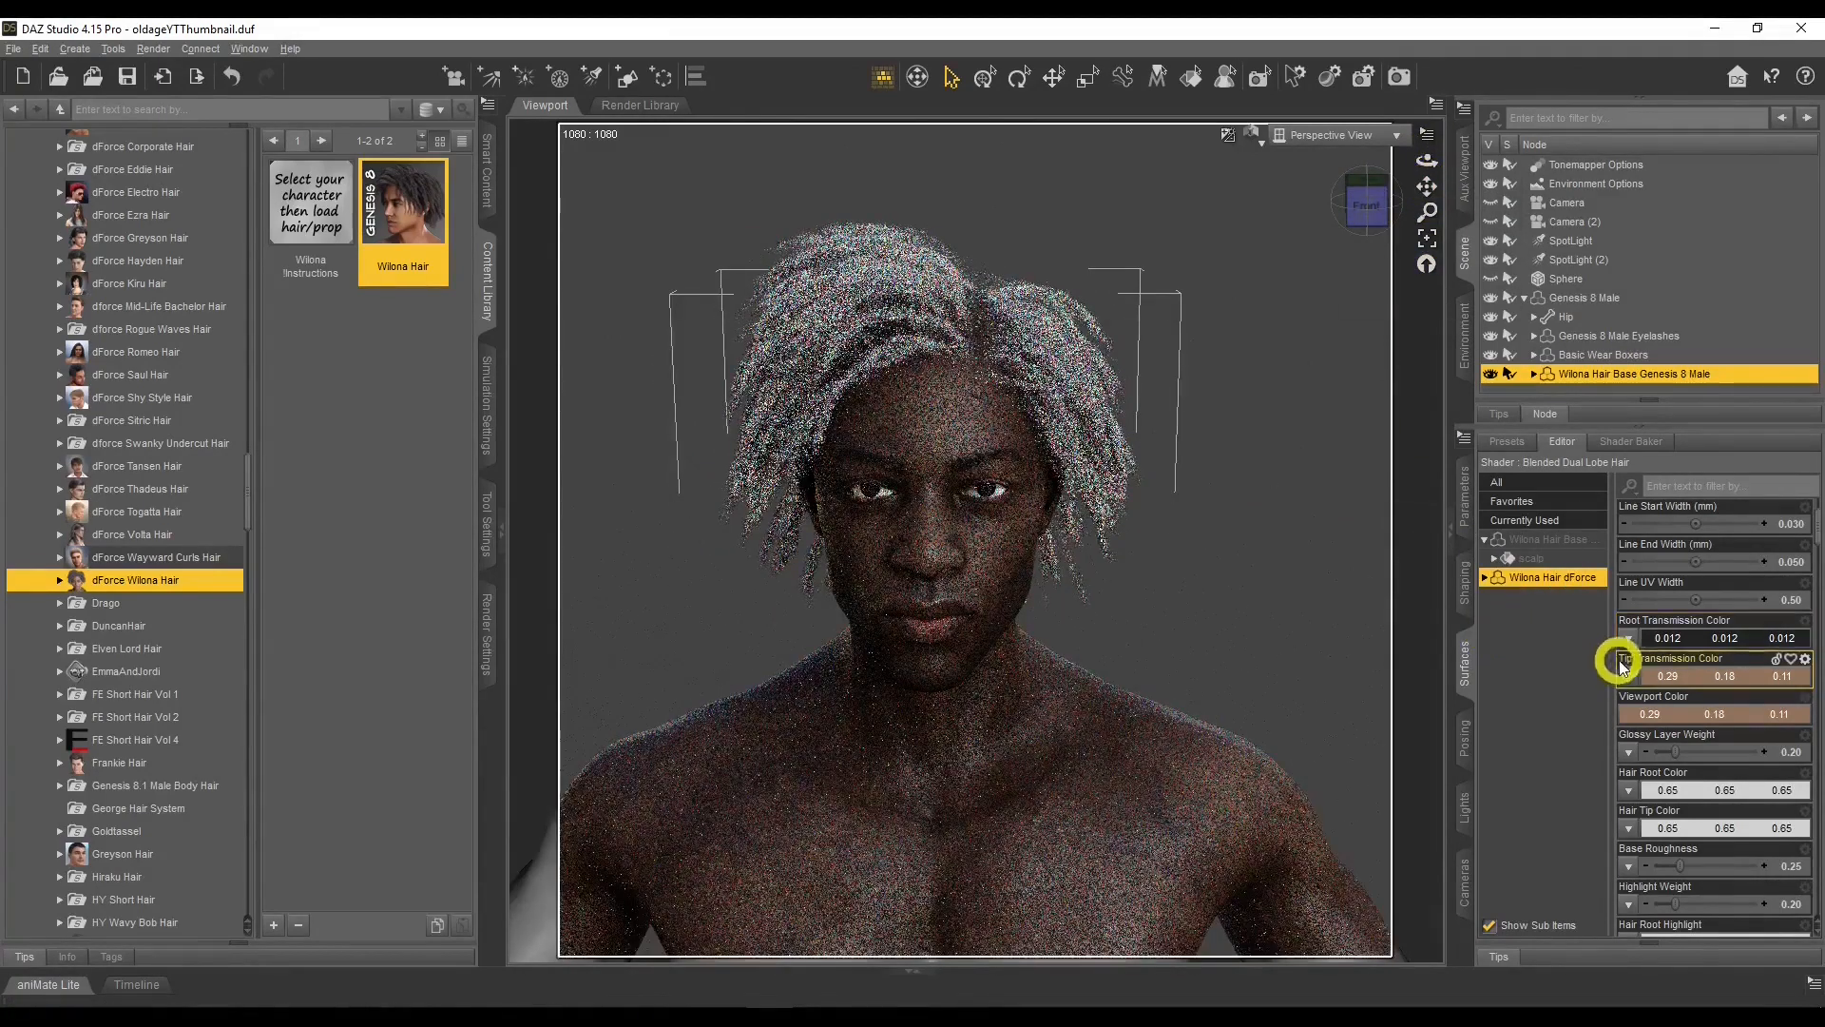
# Try pure red as the hair's Tip Transmission Color.
pyautogui.click(1702, 681)
pyautogui.click(702, 425)
pyautogui.click(1003, 655)
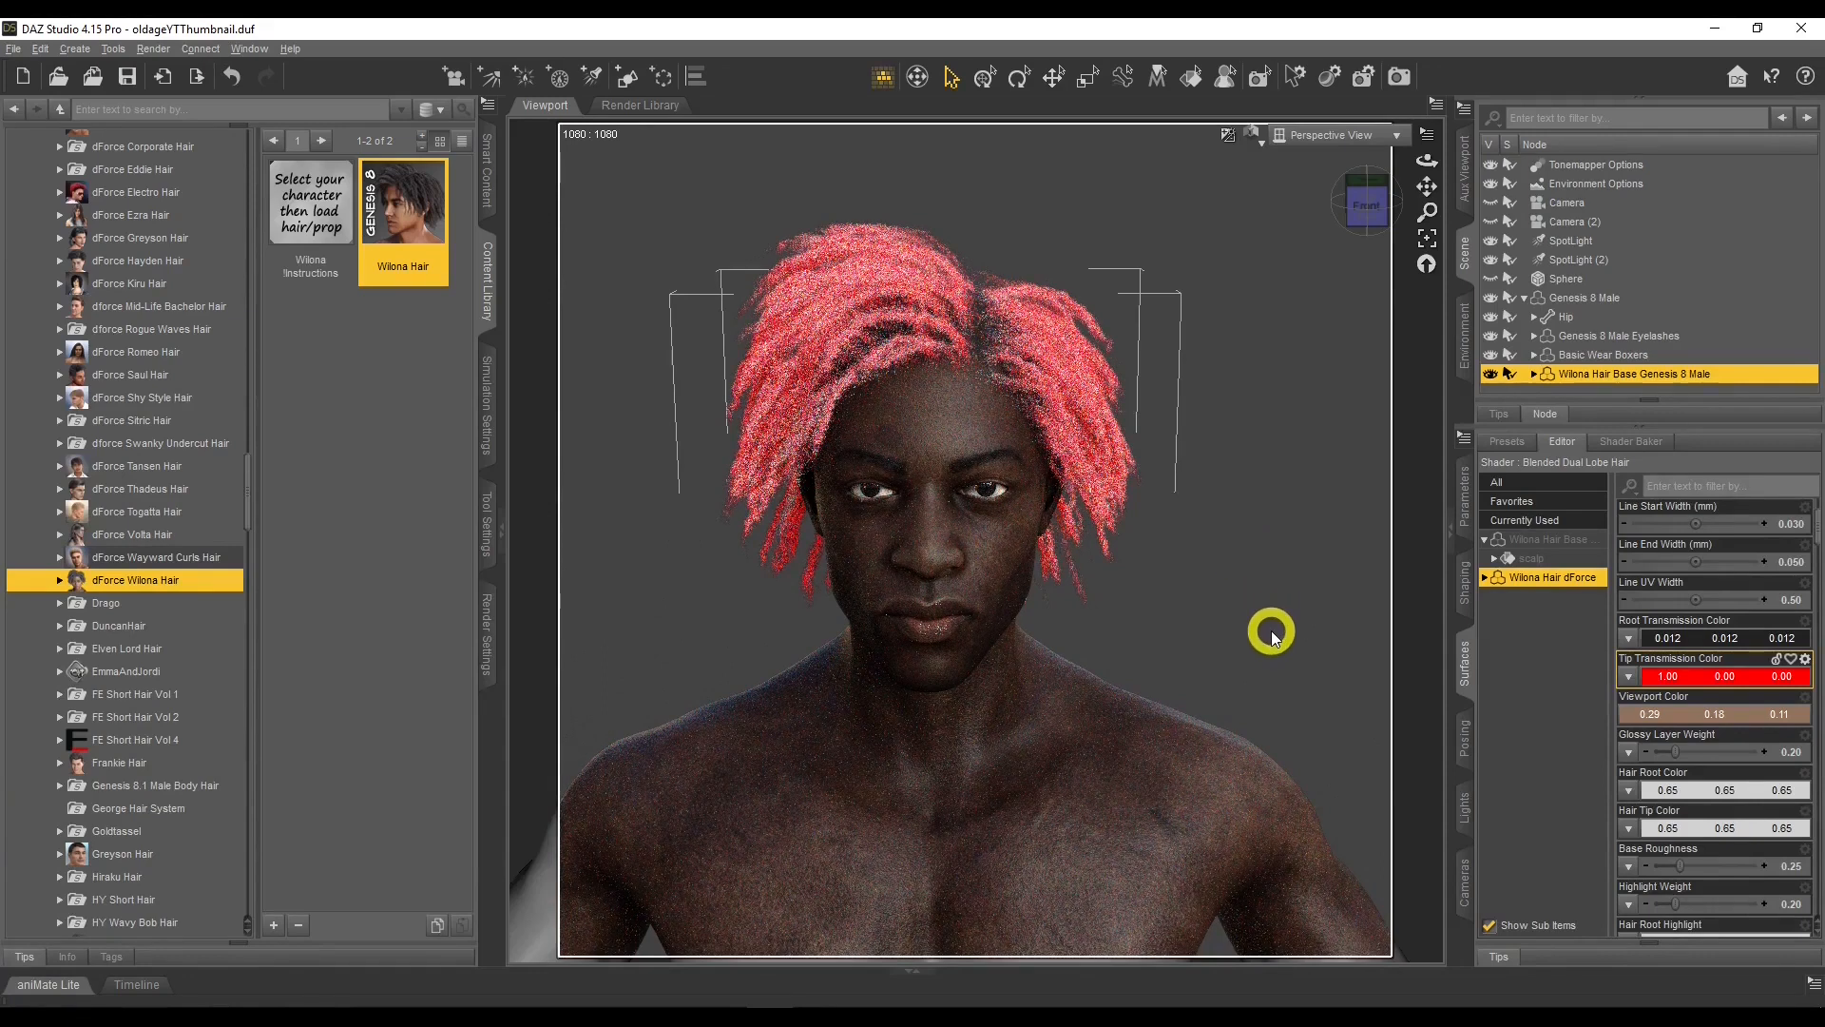
# Set the hair's Tip Transmission Color to medium grey (RGB 128, 128, 128).
pyautogui.click(1679, 679)
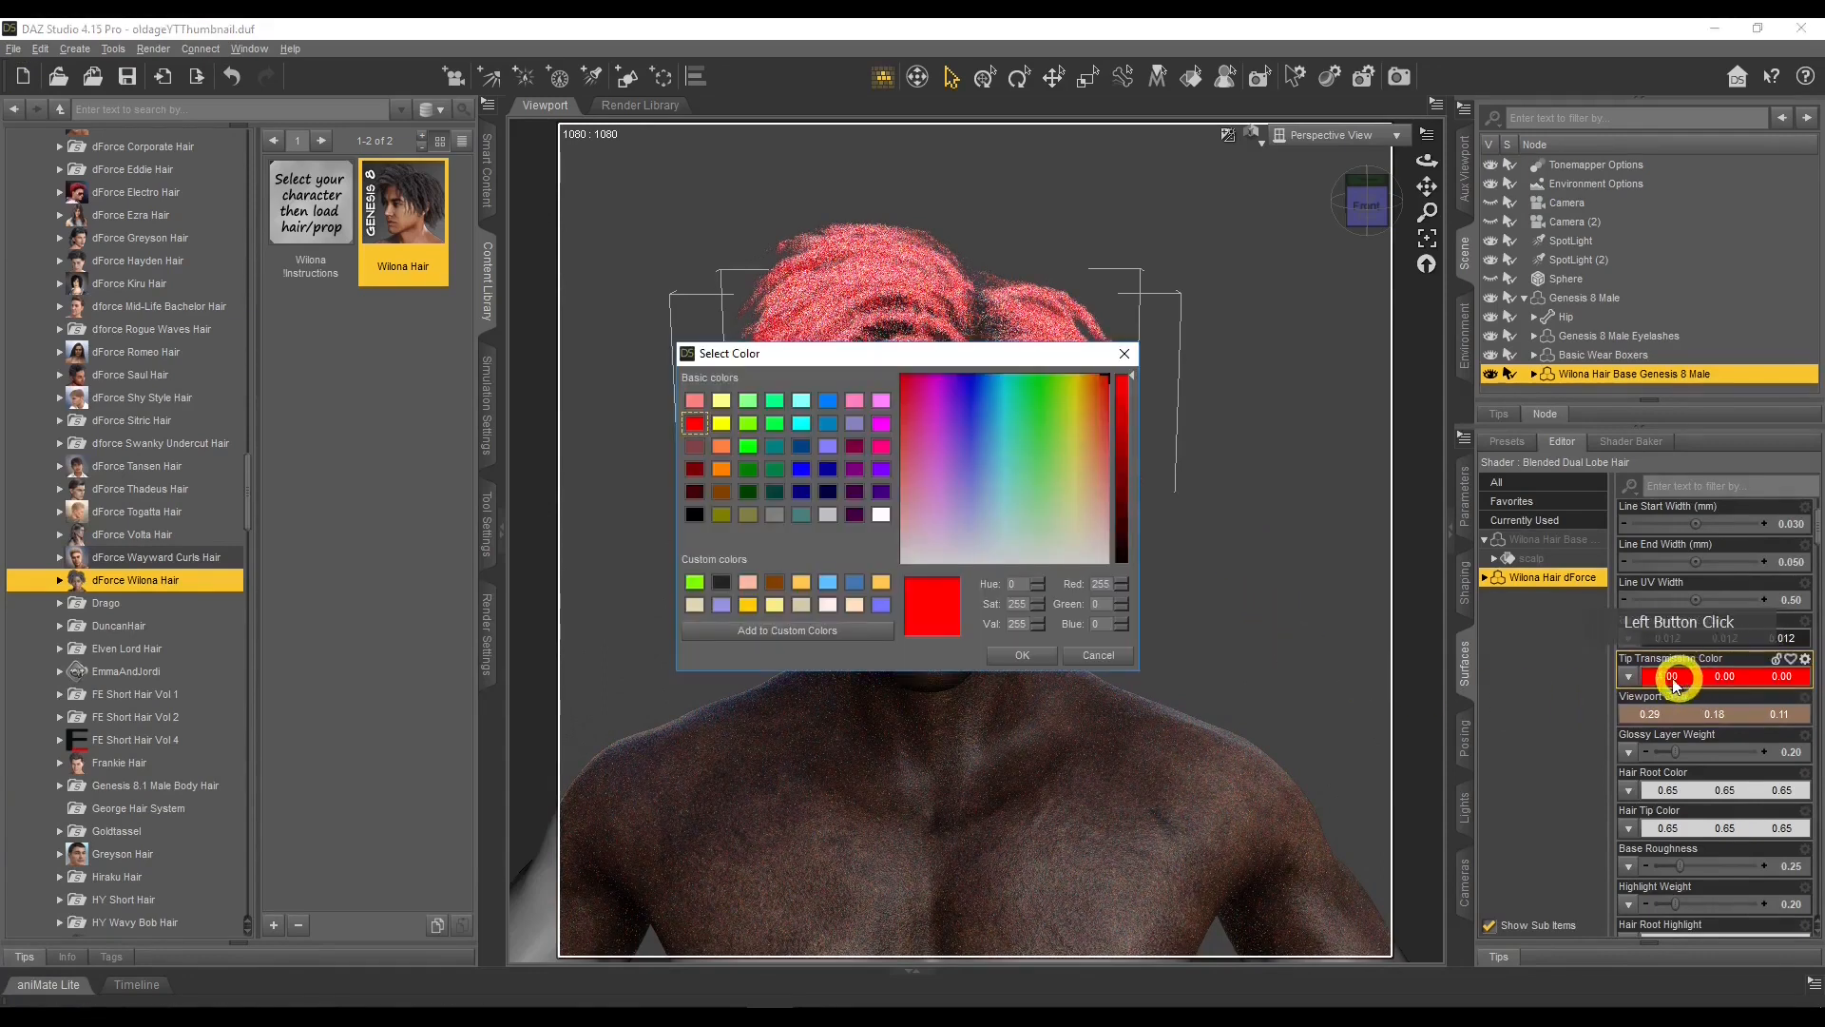
pyautogui.click(774, 514)
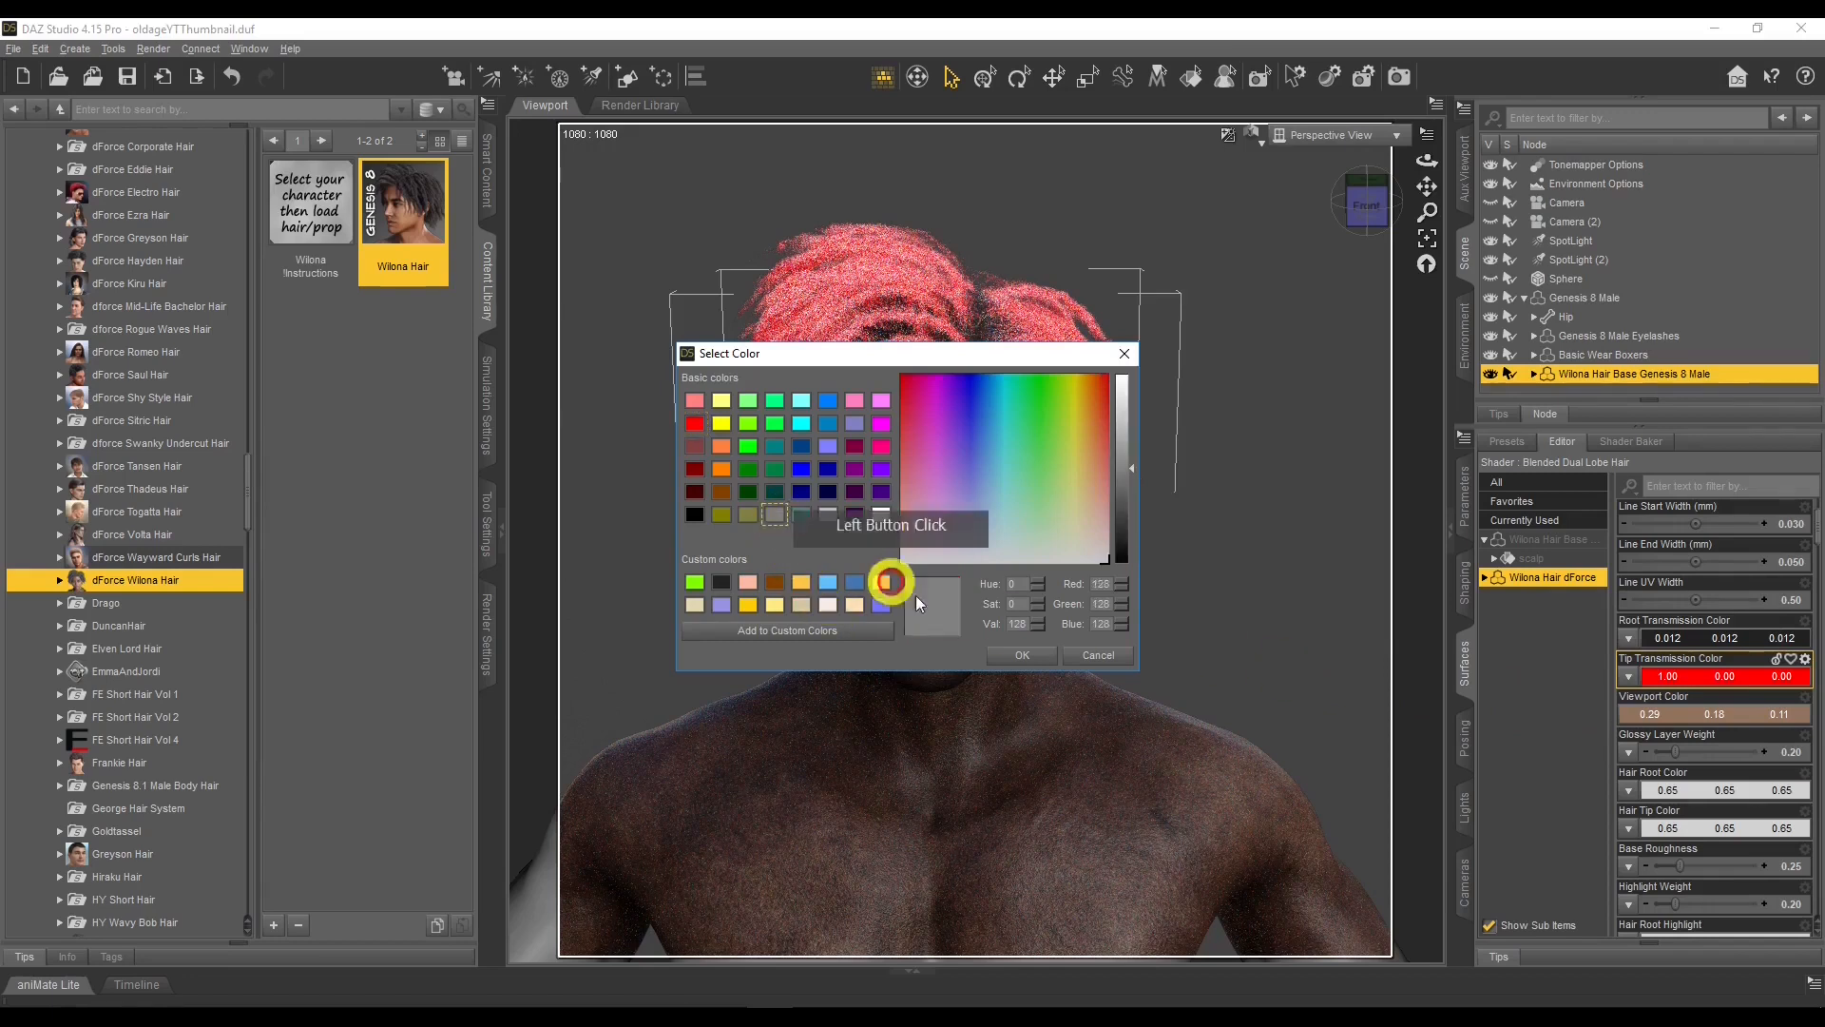
pyautogui.click(1021, 654)
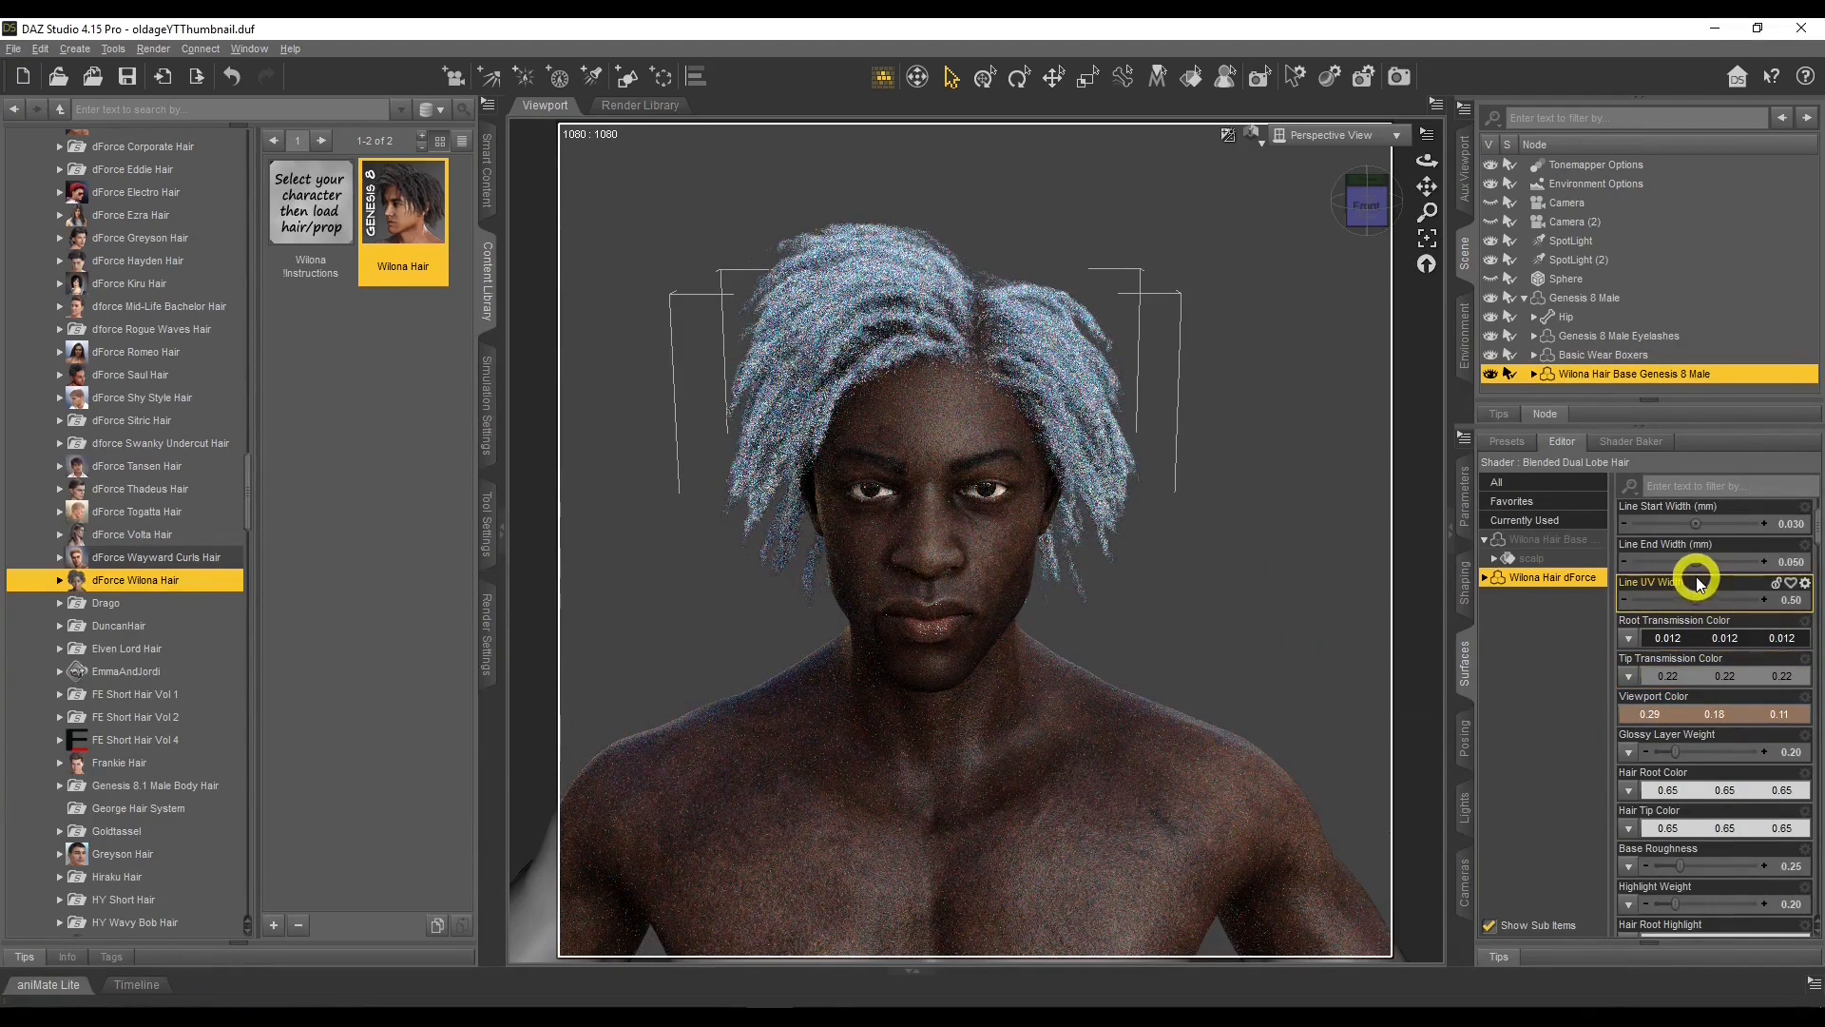
# Switch the viewport to Texture Shaded and try pure red as the hair's Viewport Color.
pyautogui.scroll(-3, 1699, 584)
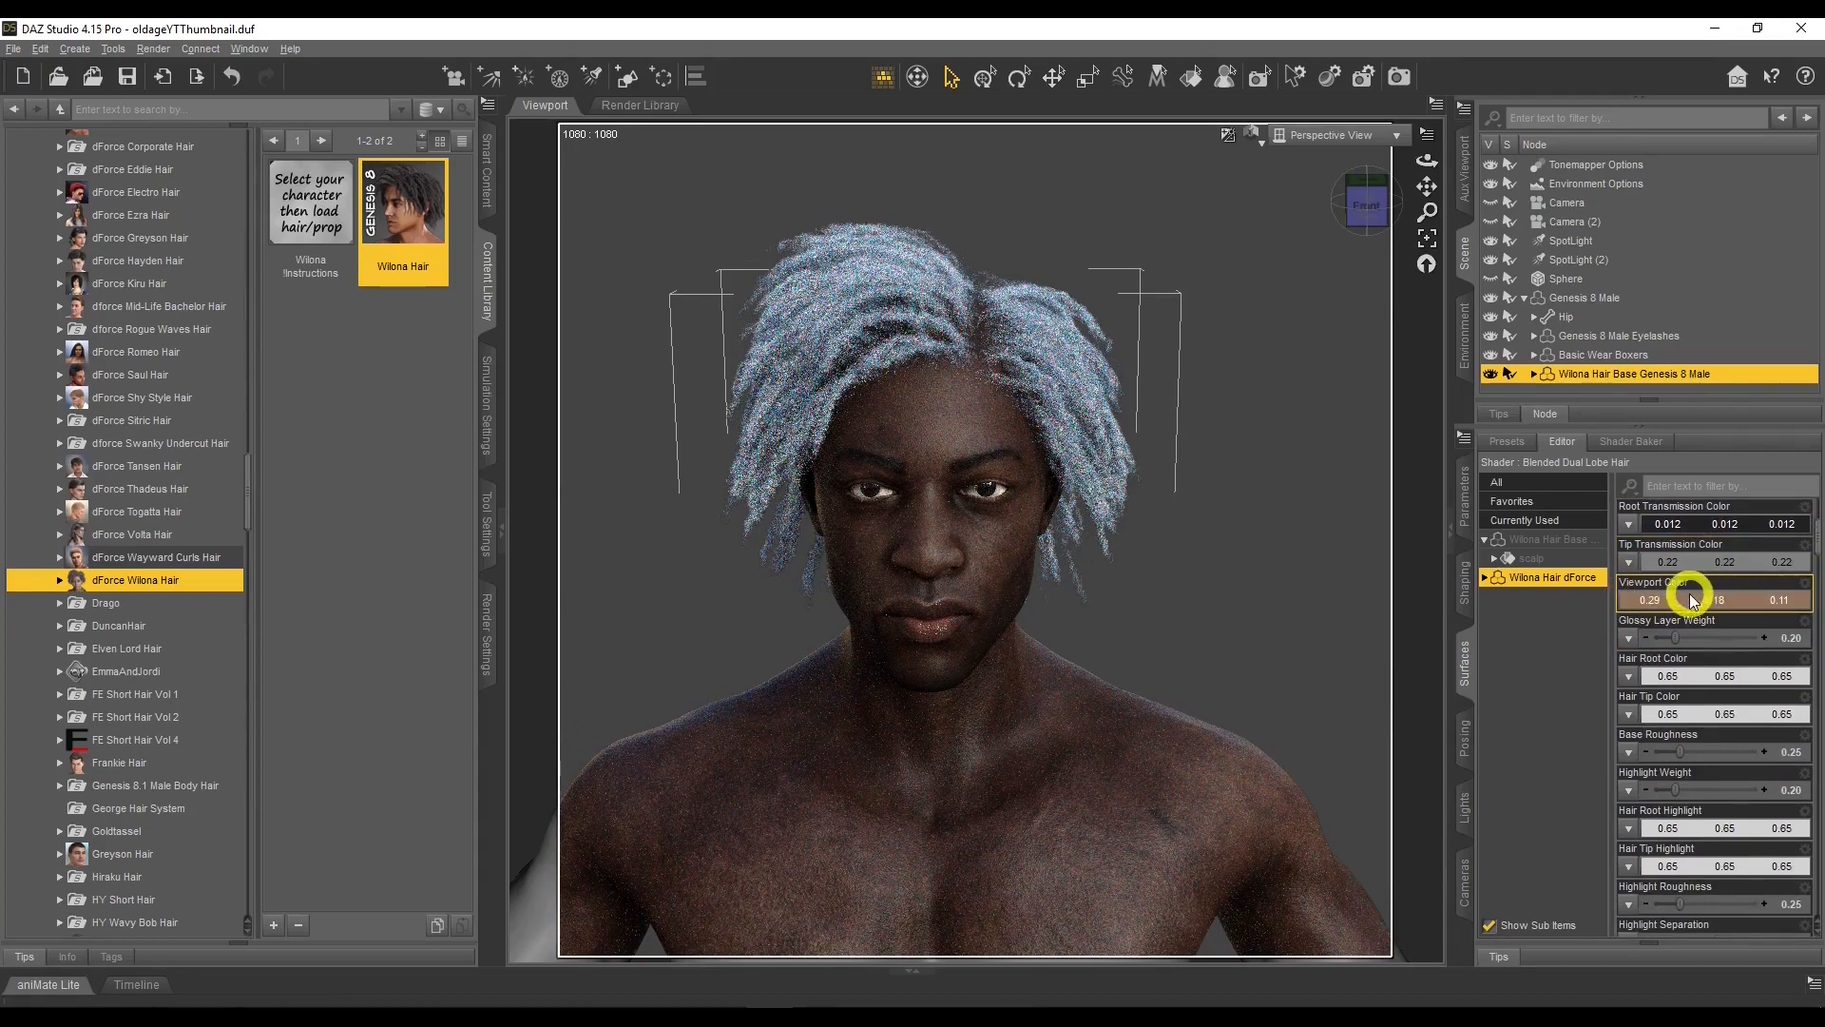
pyautogui.click(1253, 134)
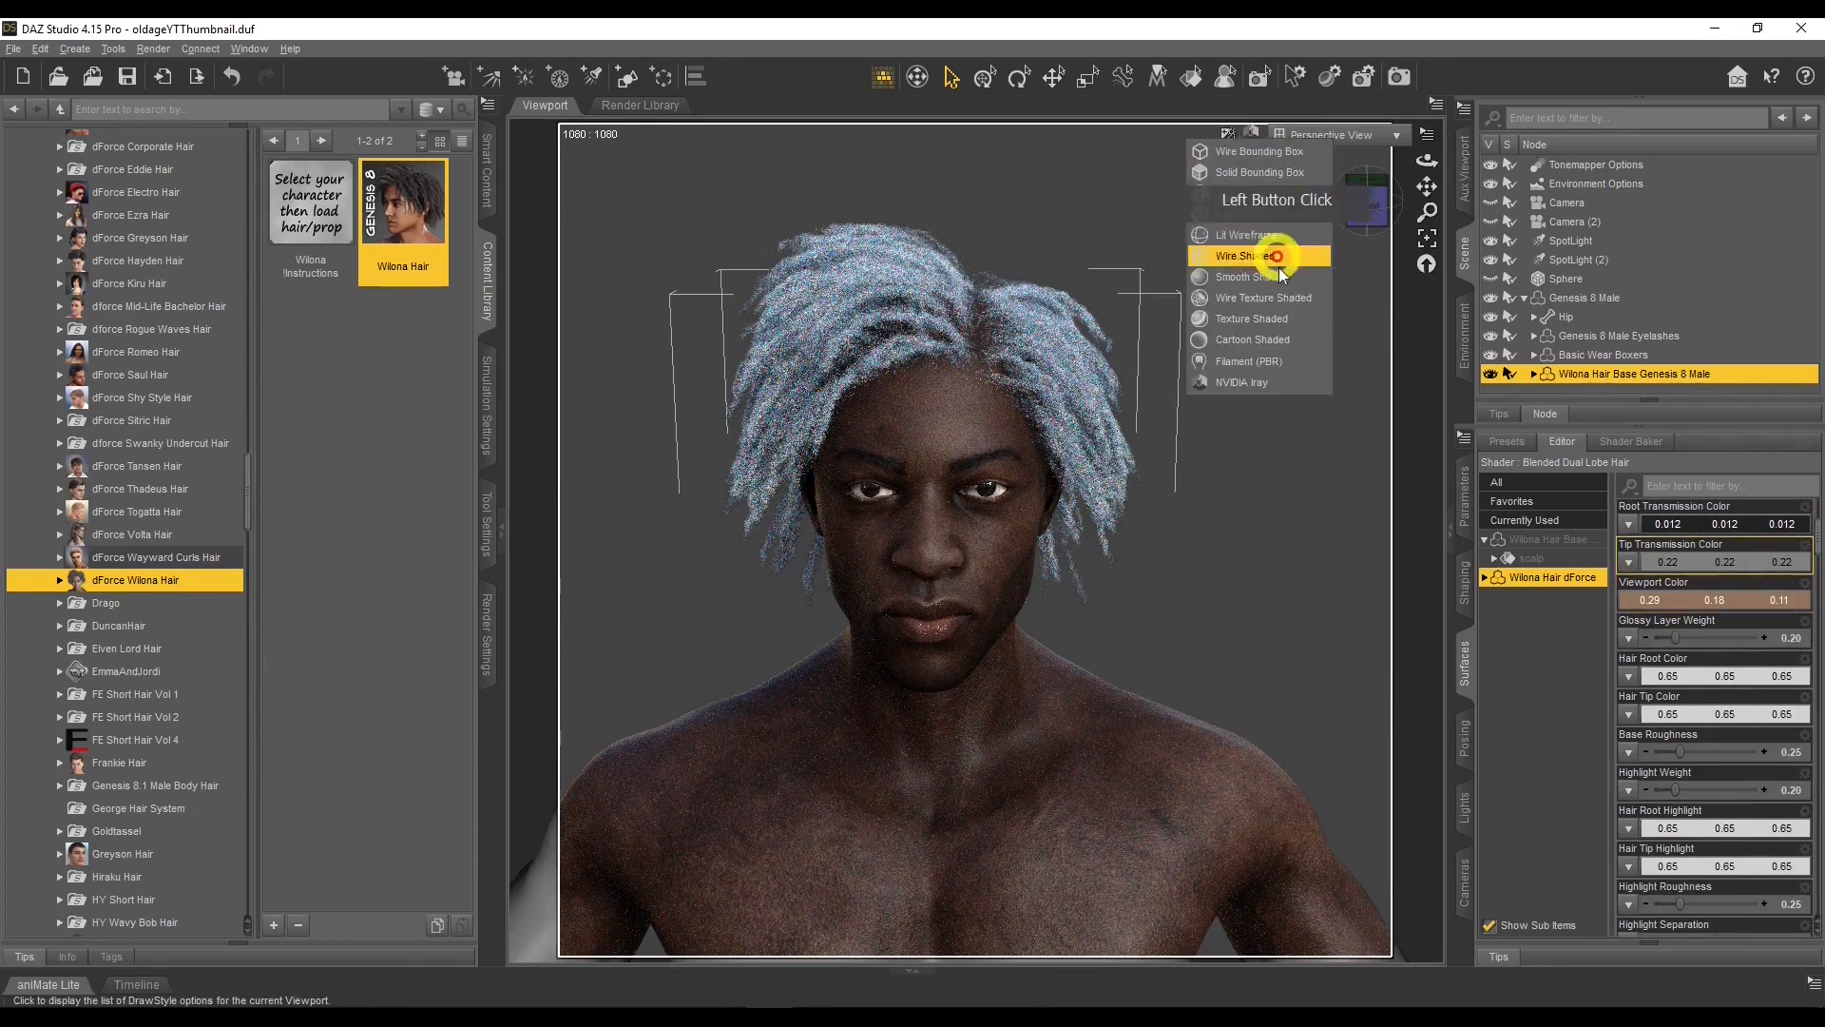
pyautogui.click(1285, 318)
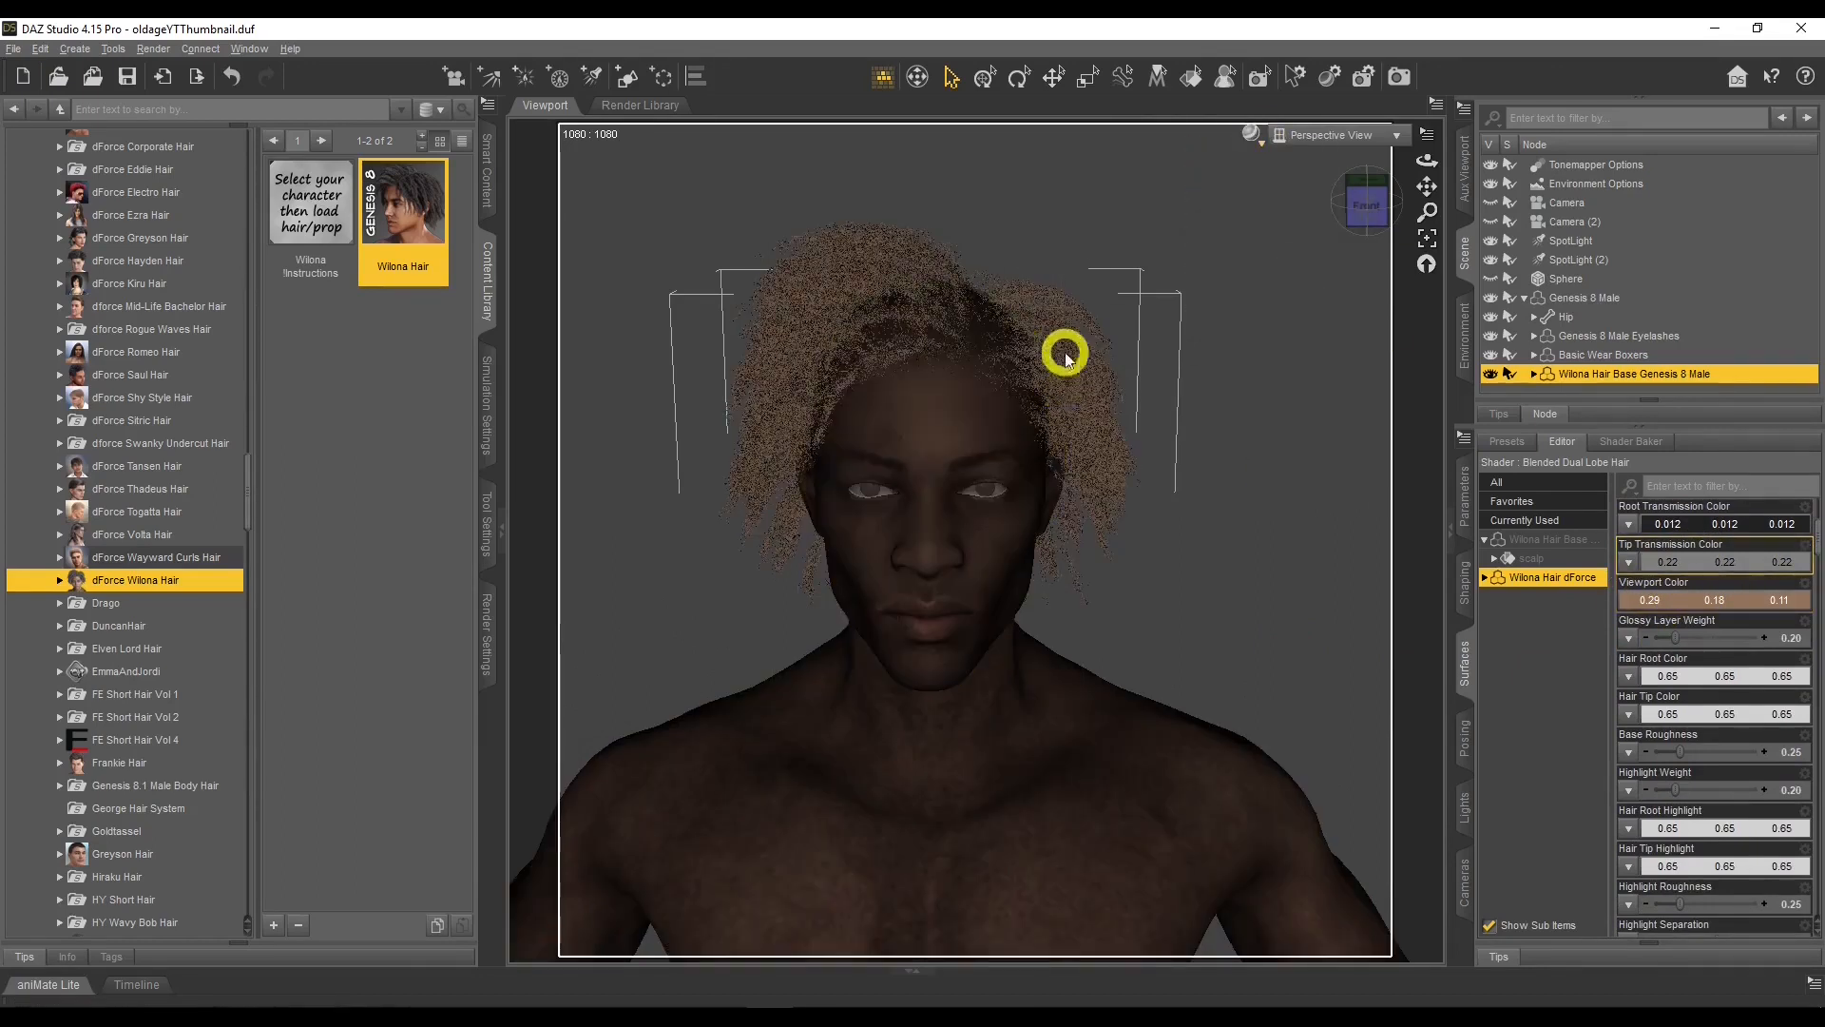
pyautogui.click(1671, 606)
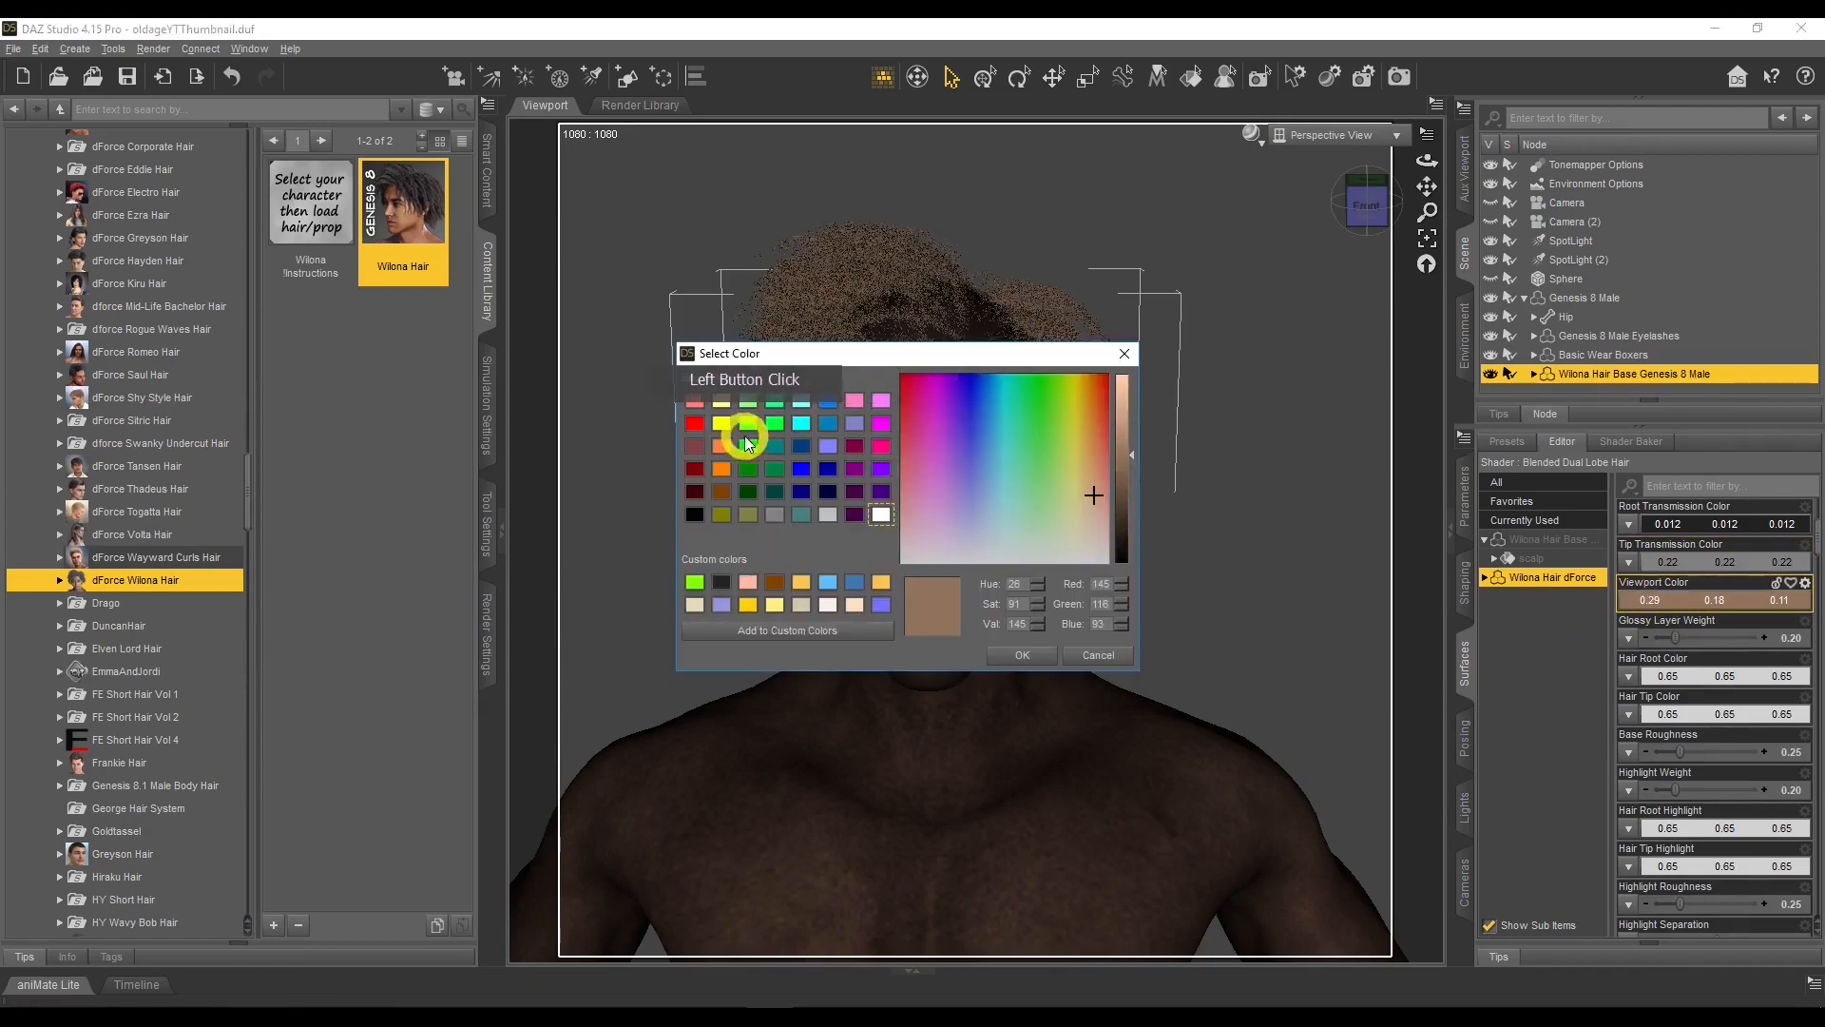
pyautogui.click(695, 423)
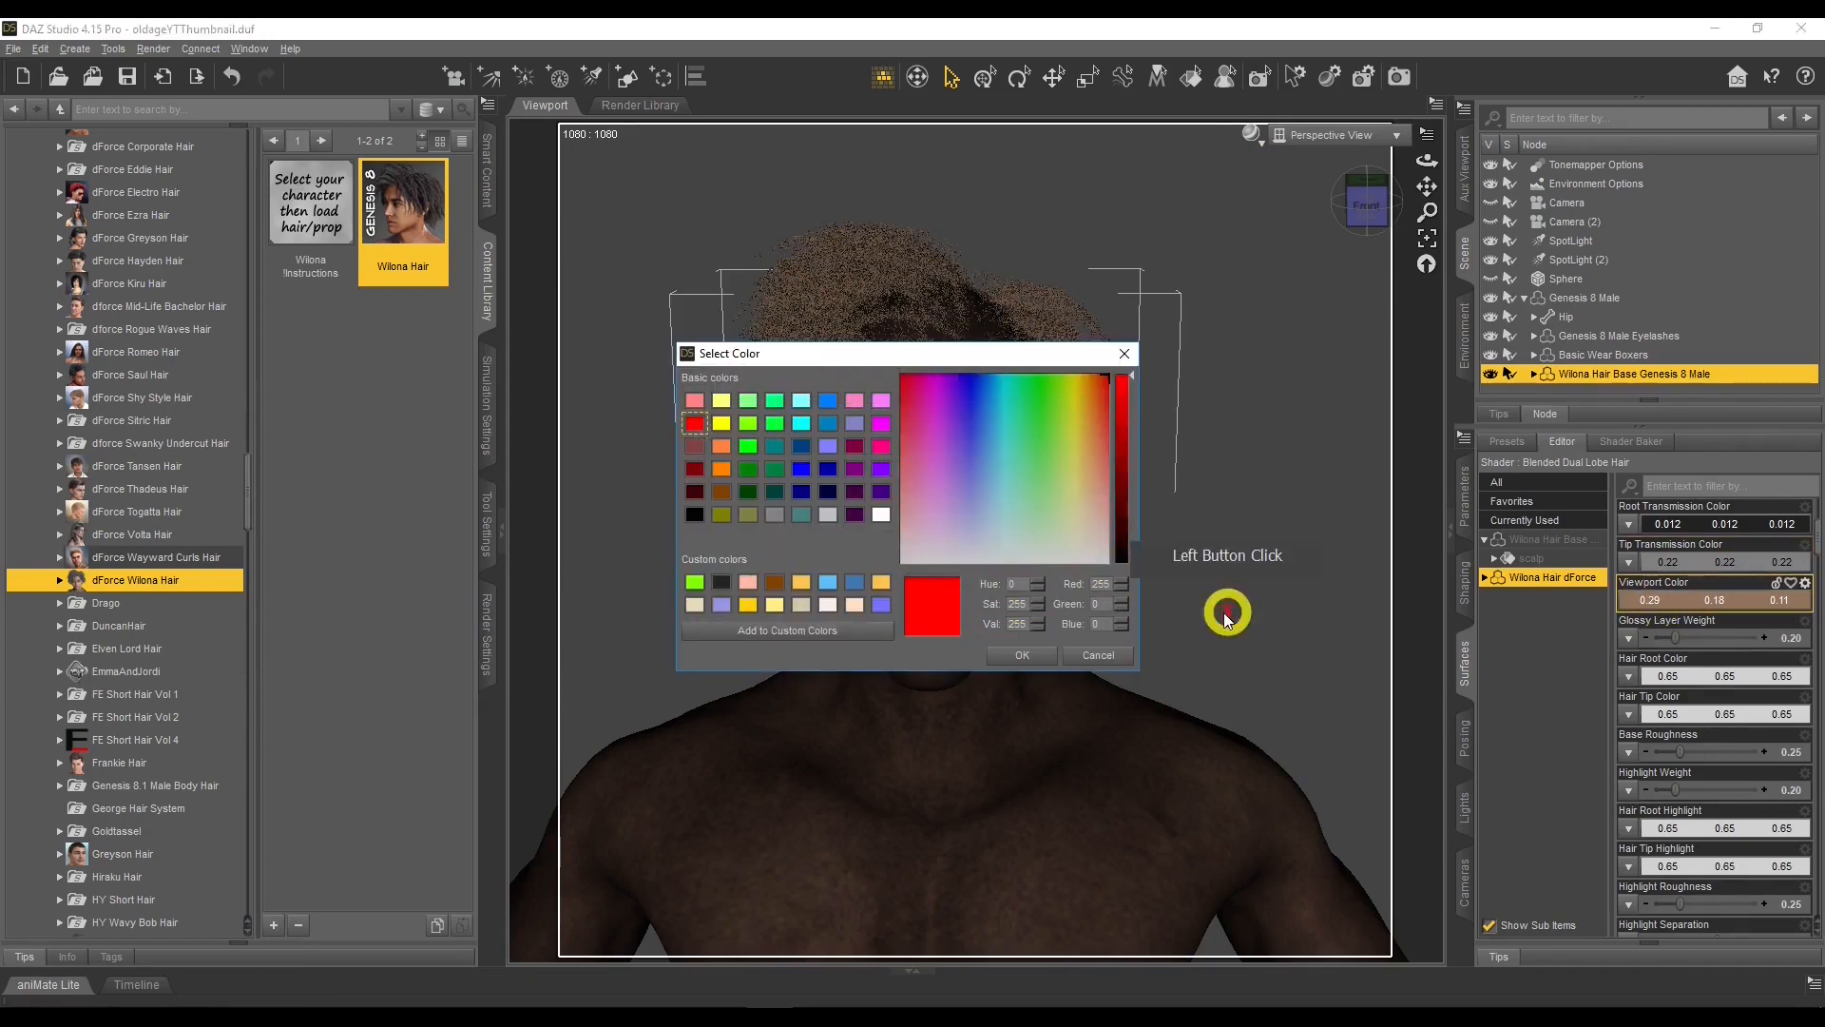
pyautogui.click(1015, 652)
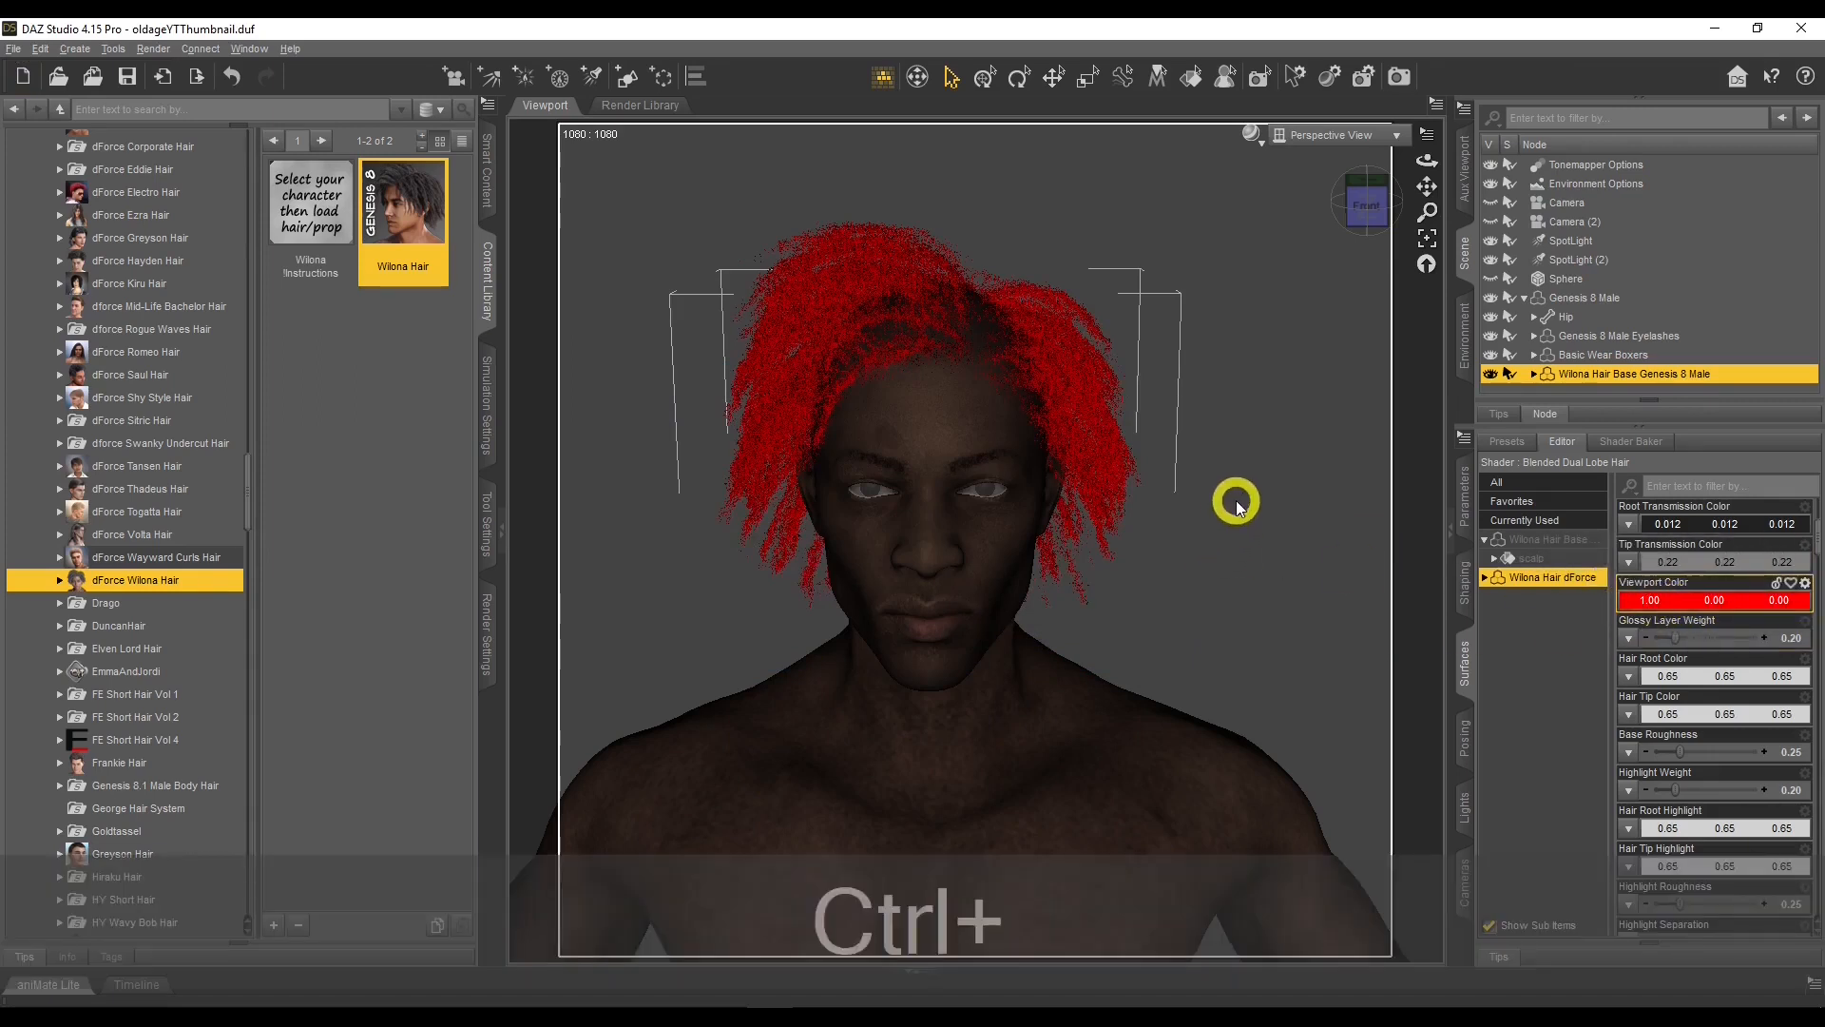
# Undo the Viewport Color change and return the viewport to NVIDIA Iray.
pyautogui.hotkey('ctrl', 'z')
pyautogui.click(1251, 134)
pyautogui.click(1283, 385)
# Try a much higher Glossy Layer Weight on the hair and undo it.
pyautogui.click(1678, 690)
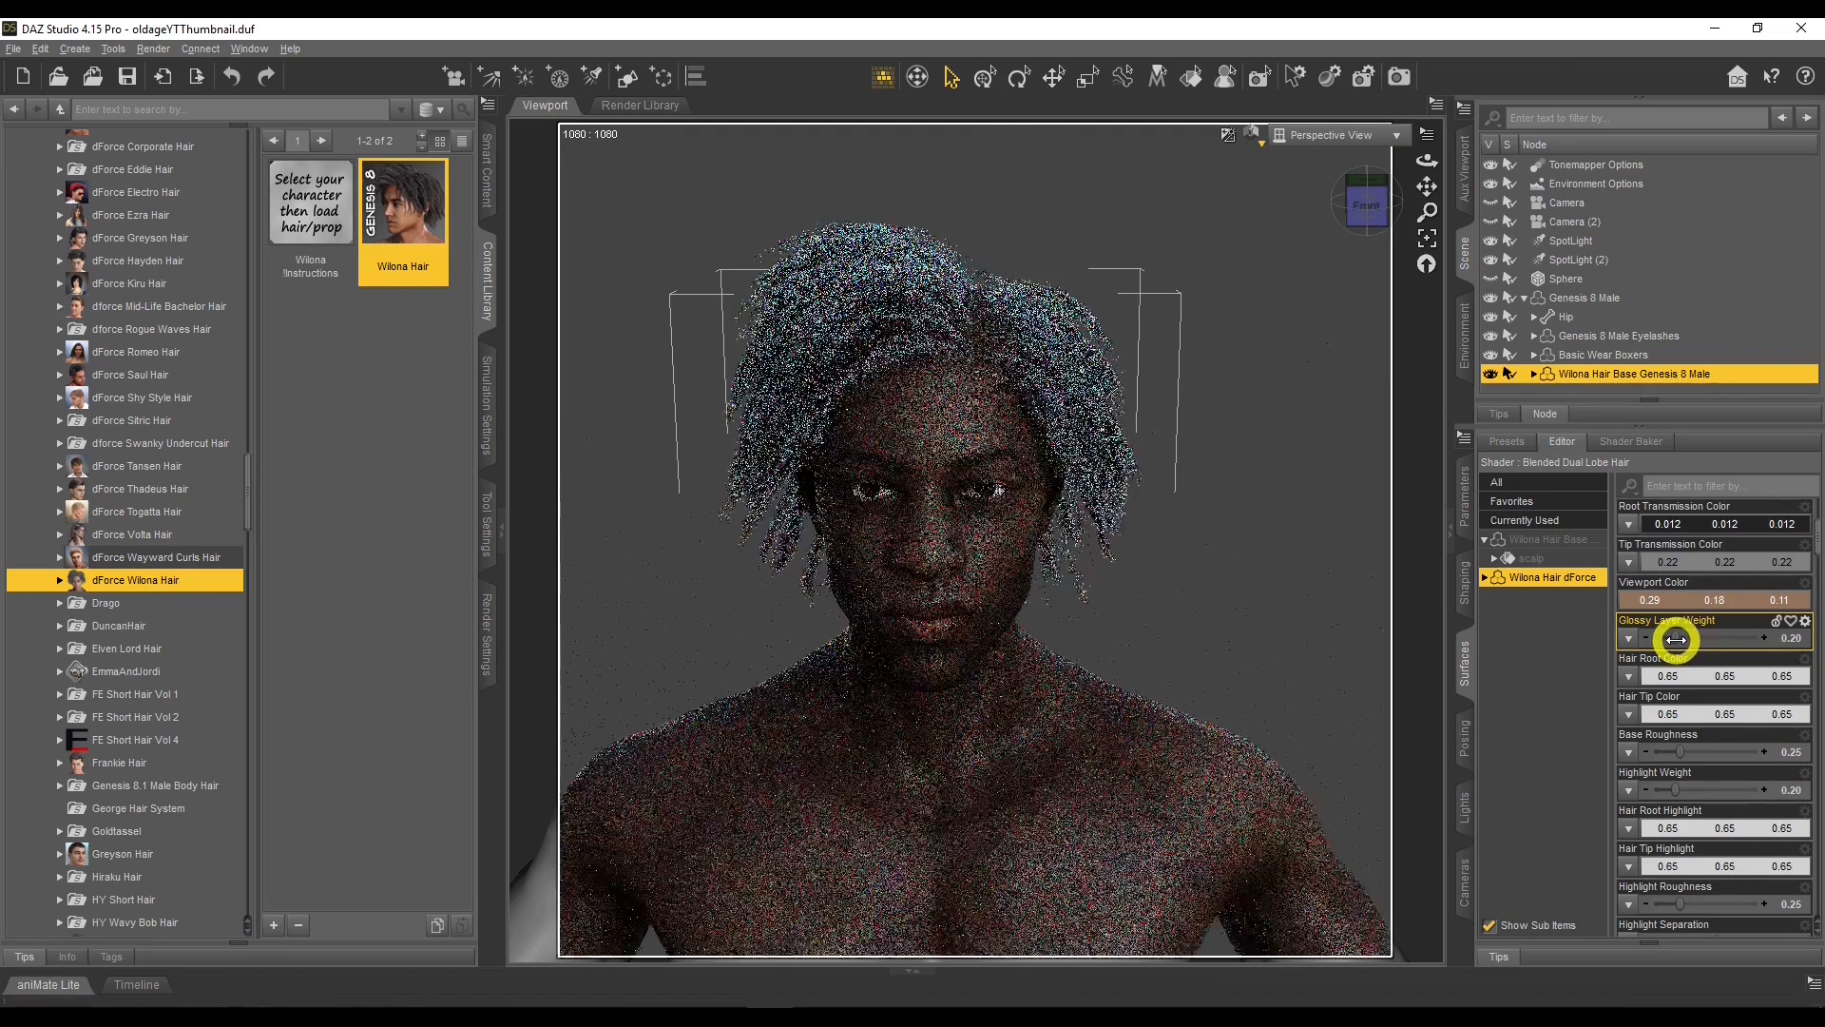
pyautogui.moveTo(1676, 638); pyautogui.dragTo(1742, 639)
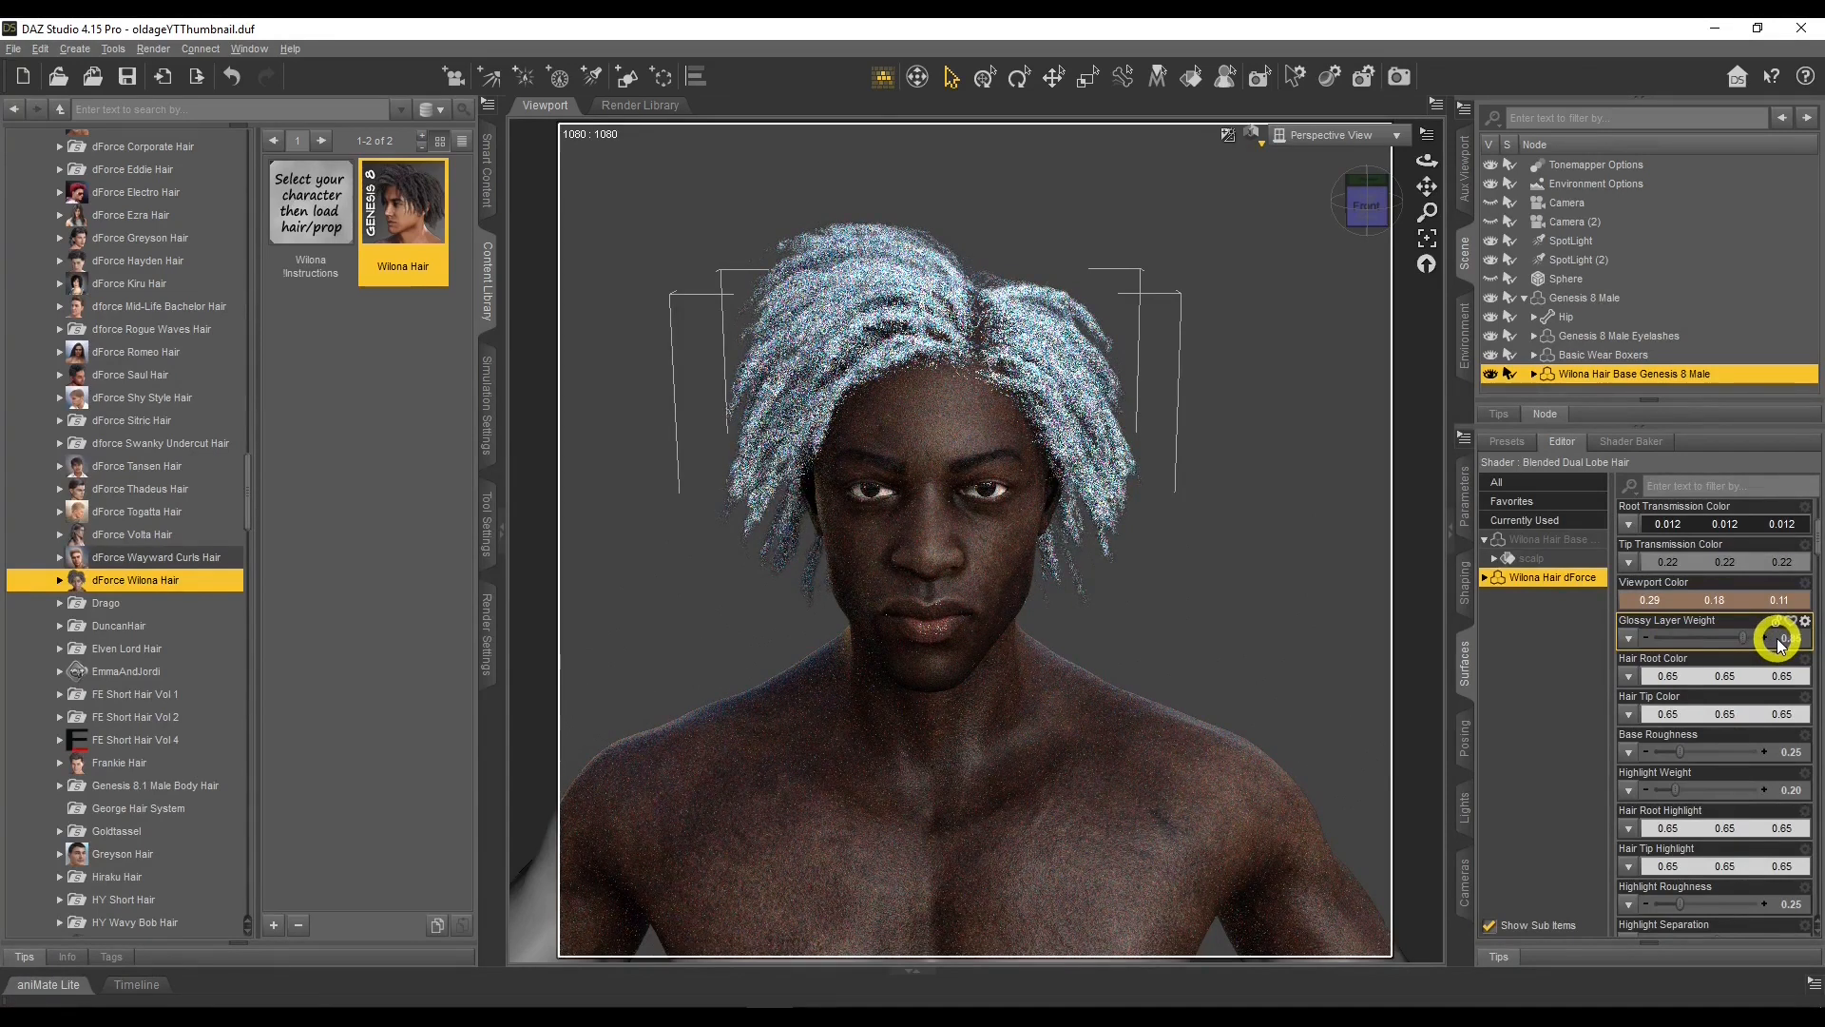
pyautogui.hotkey('ctrl', 'z')
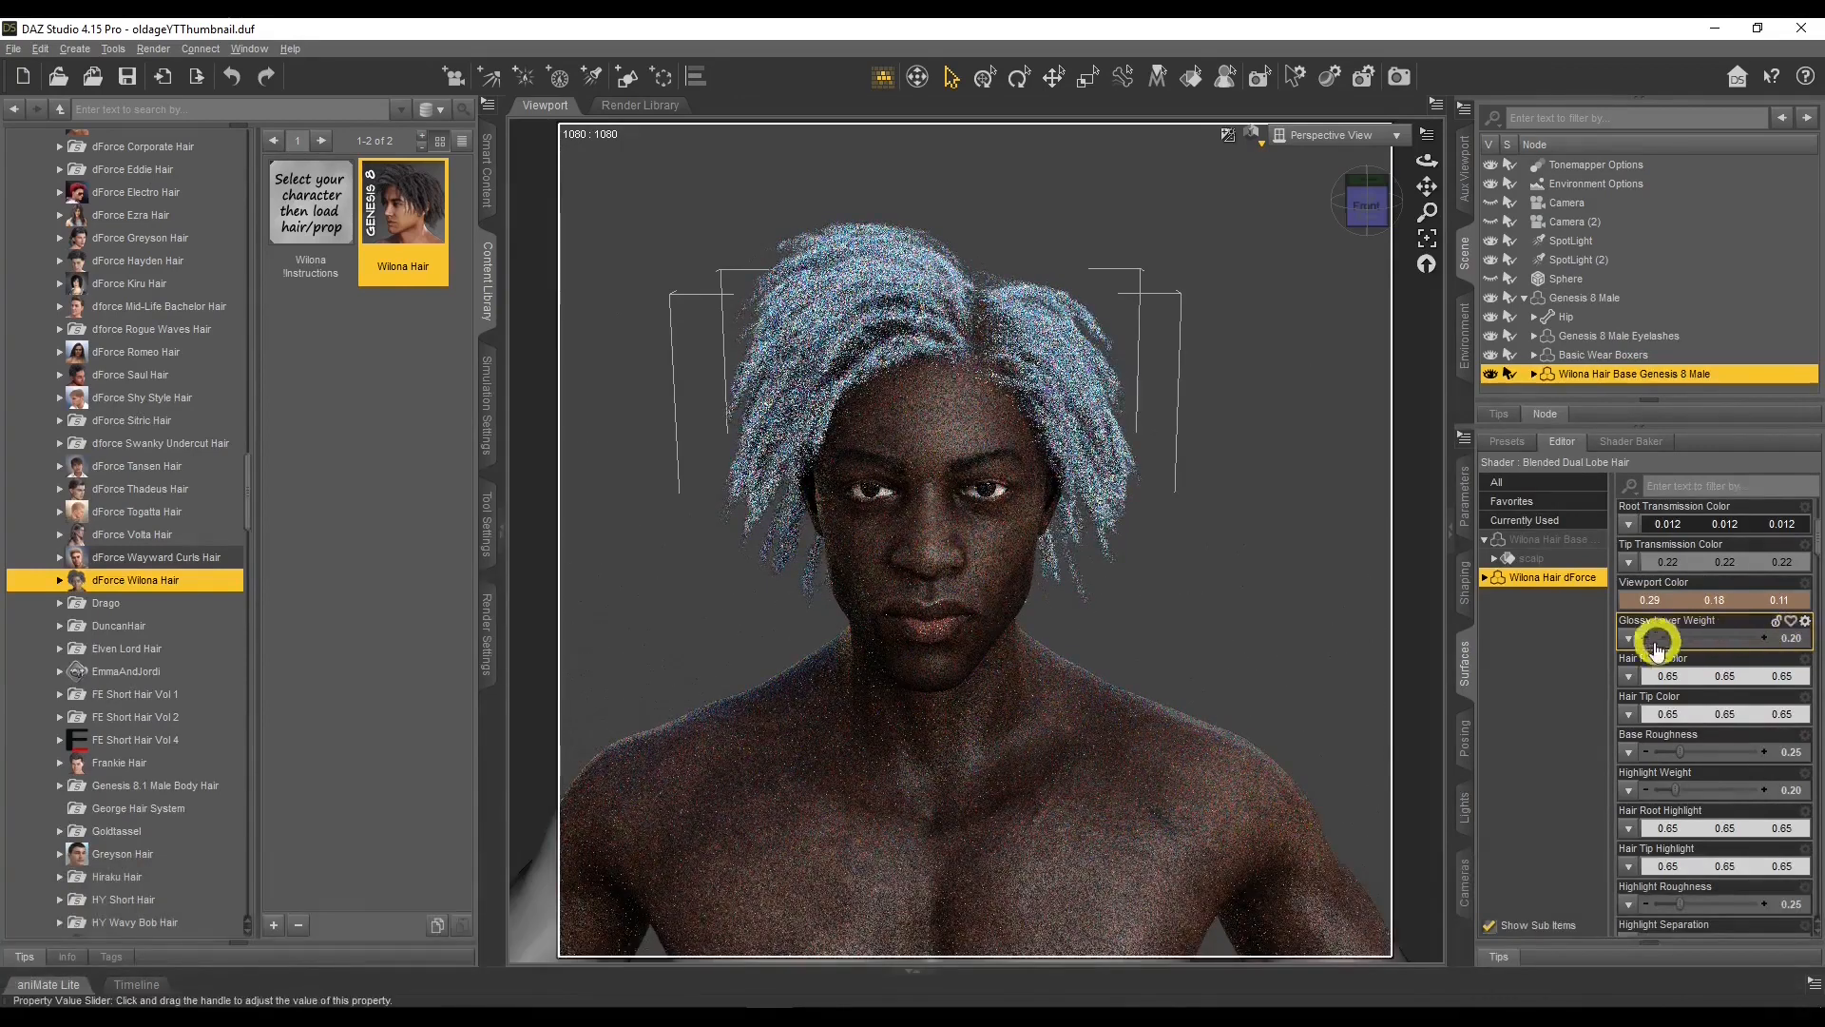
# Set the hair's Hair Root Color to pure red.
pyautogui.scroll(-3, 1687, 661)
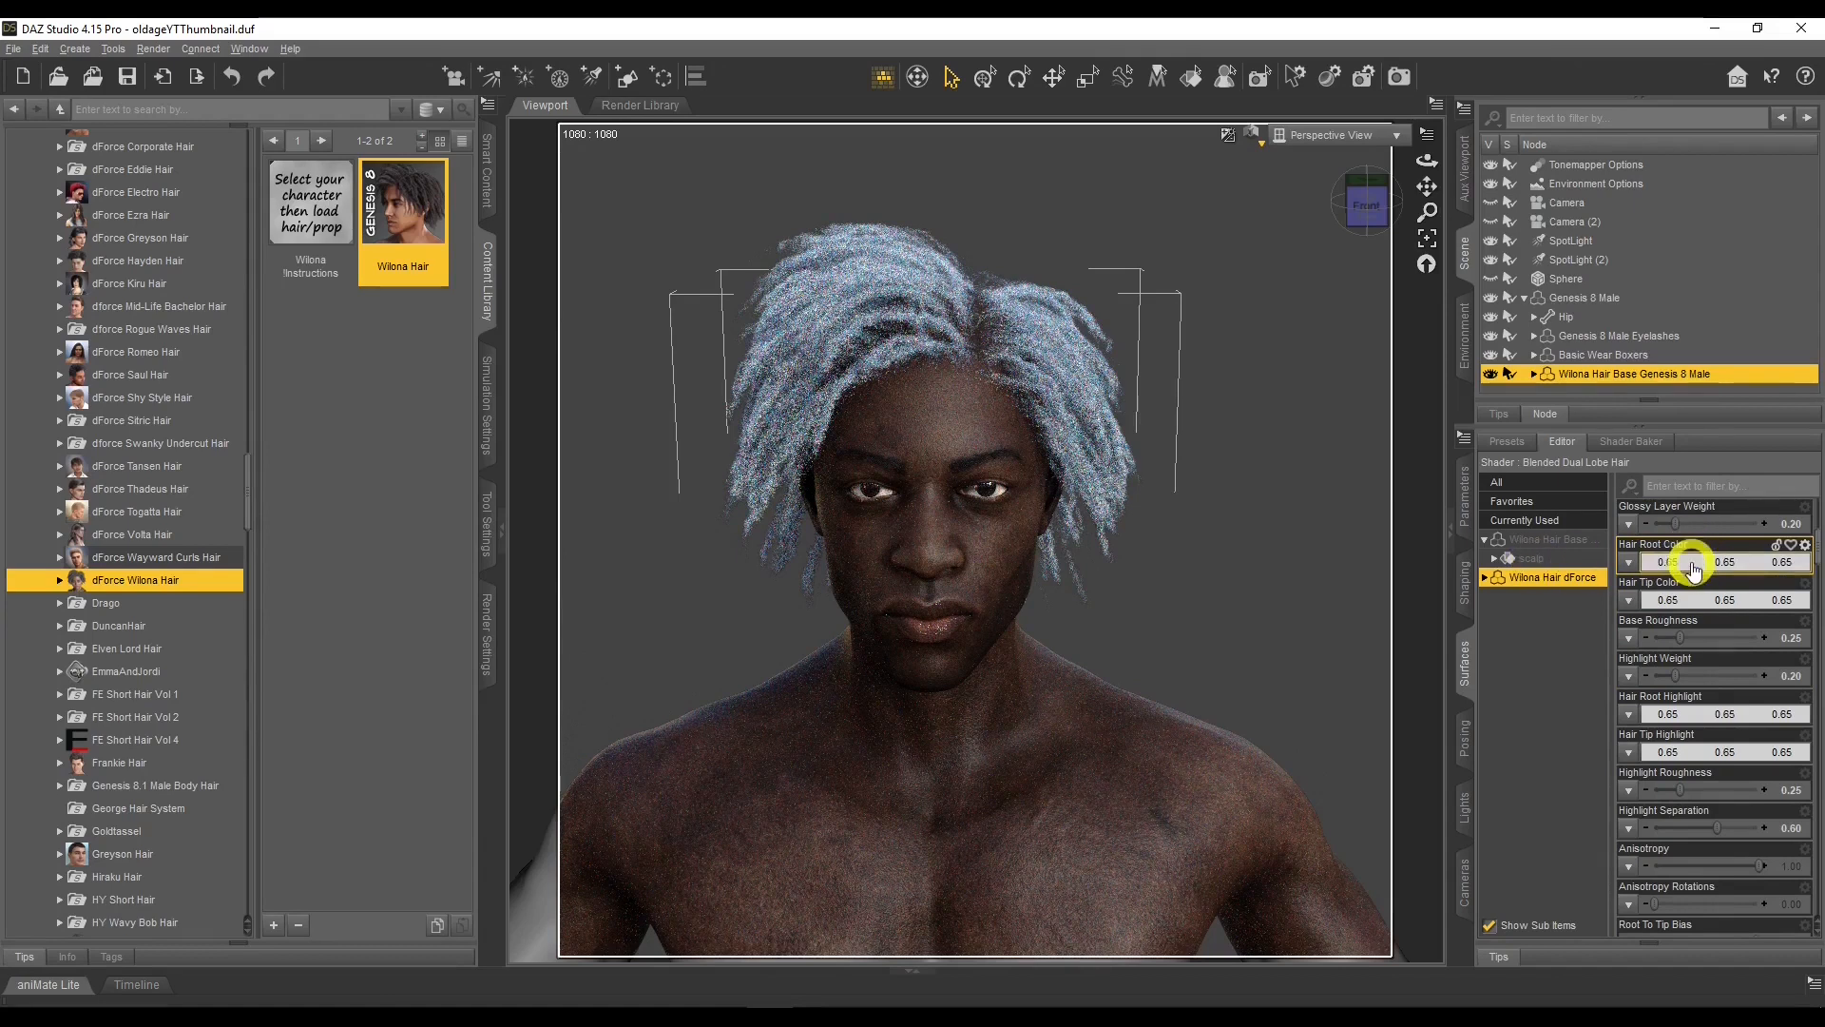
pyautogui.click(1692, 563)
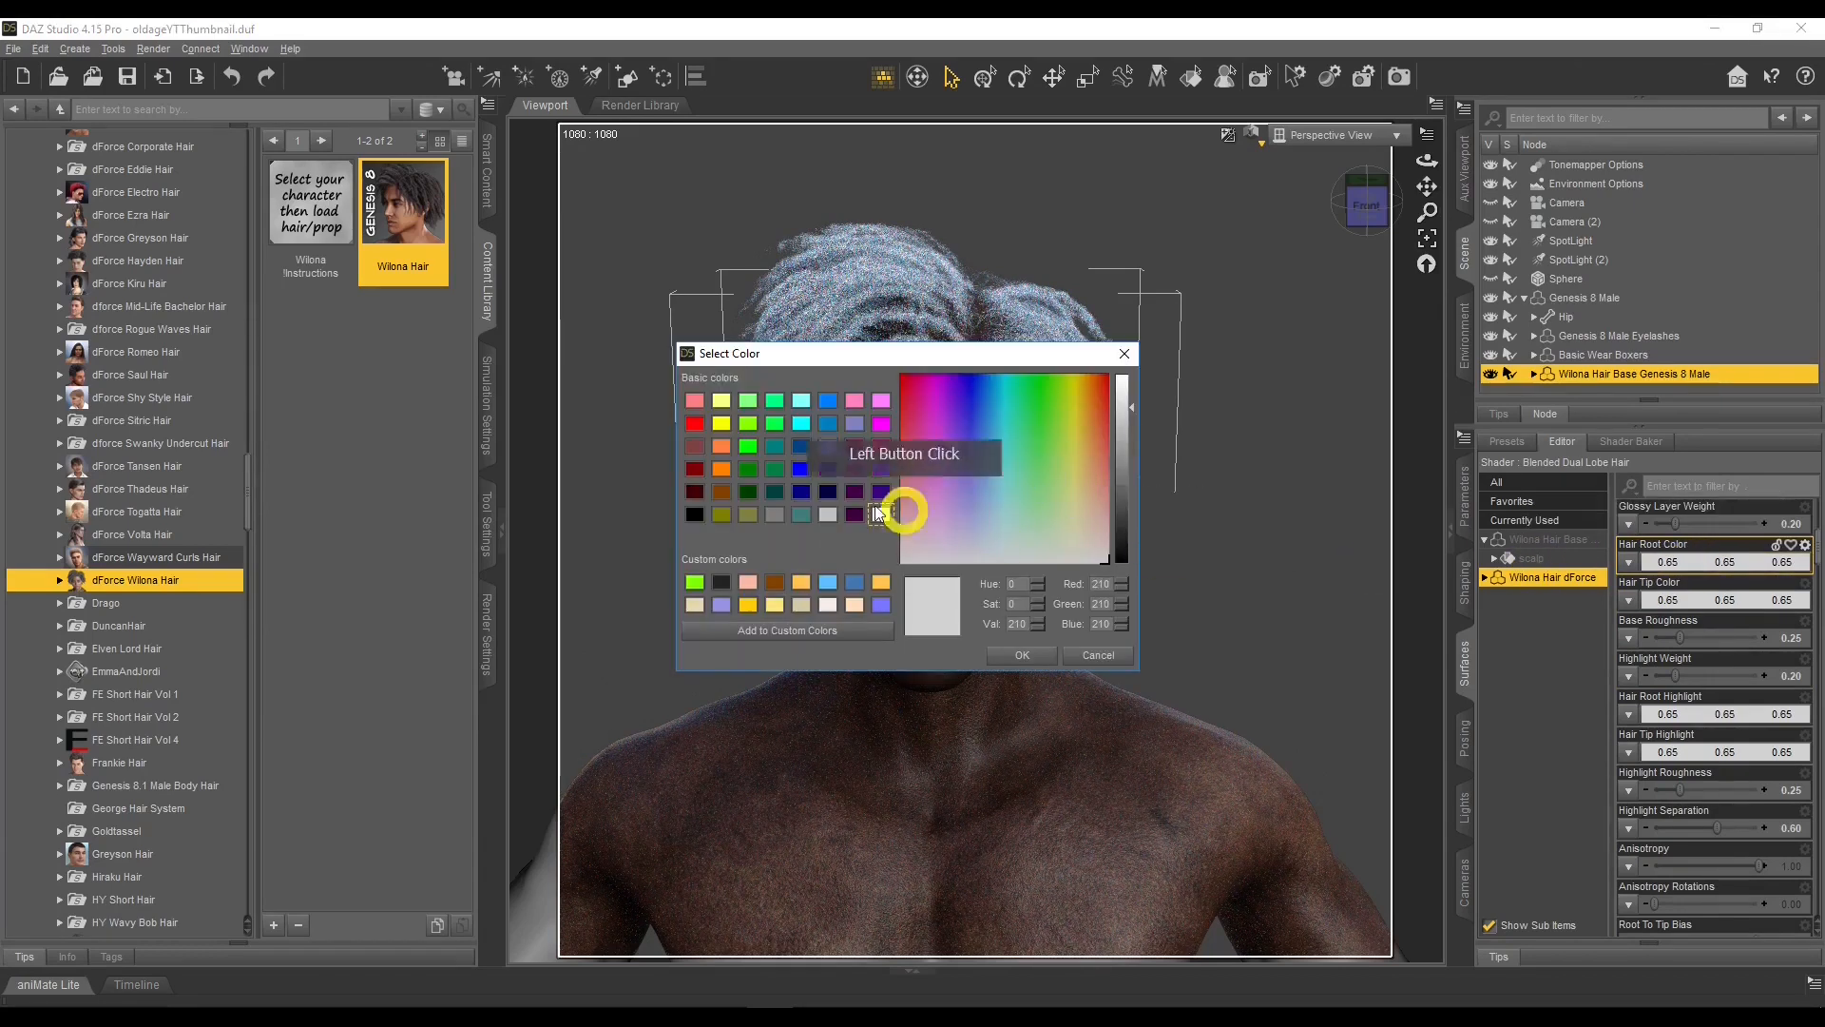
pyautogui.click(694, 423)
pyautogui.click(1034, 660)
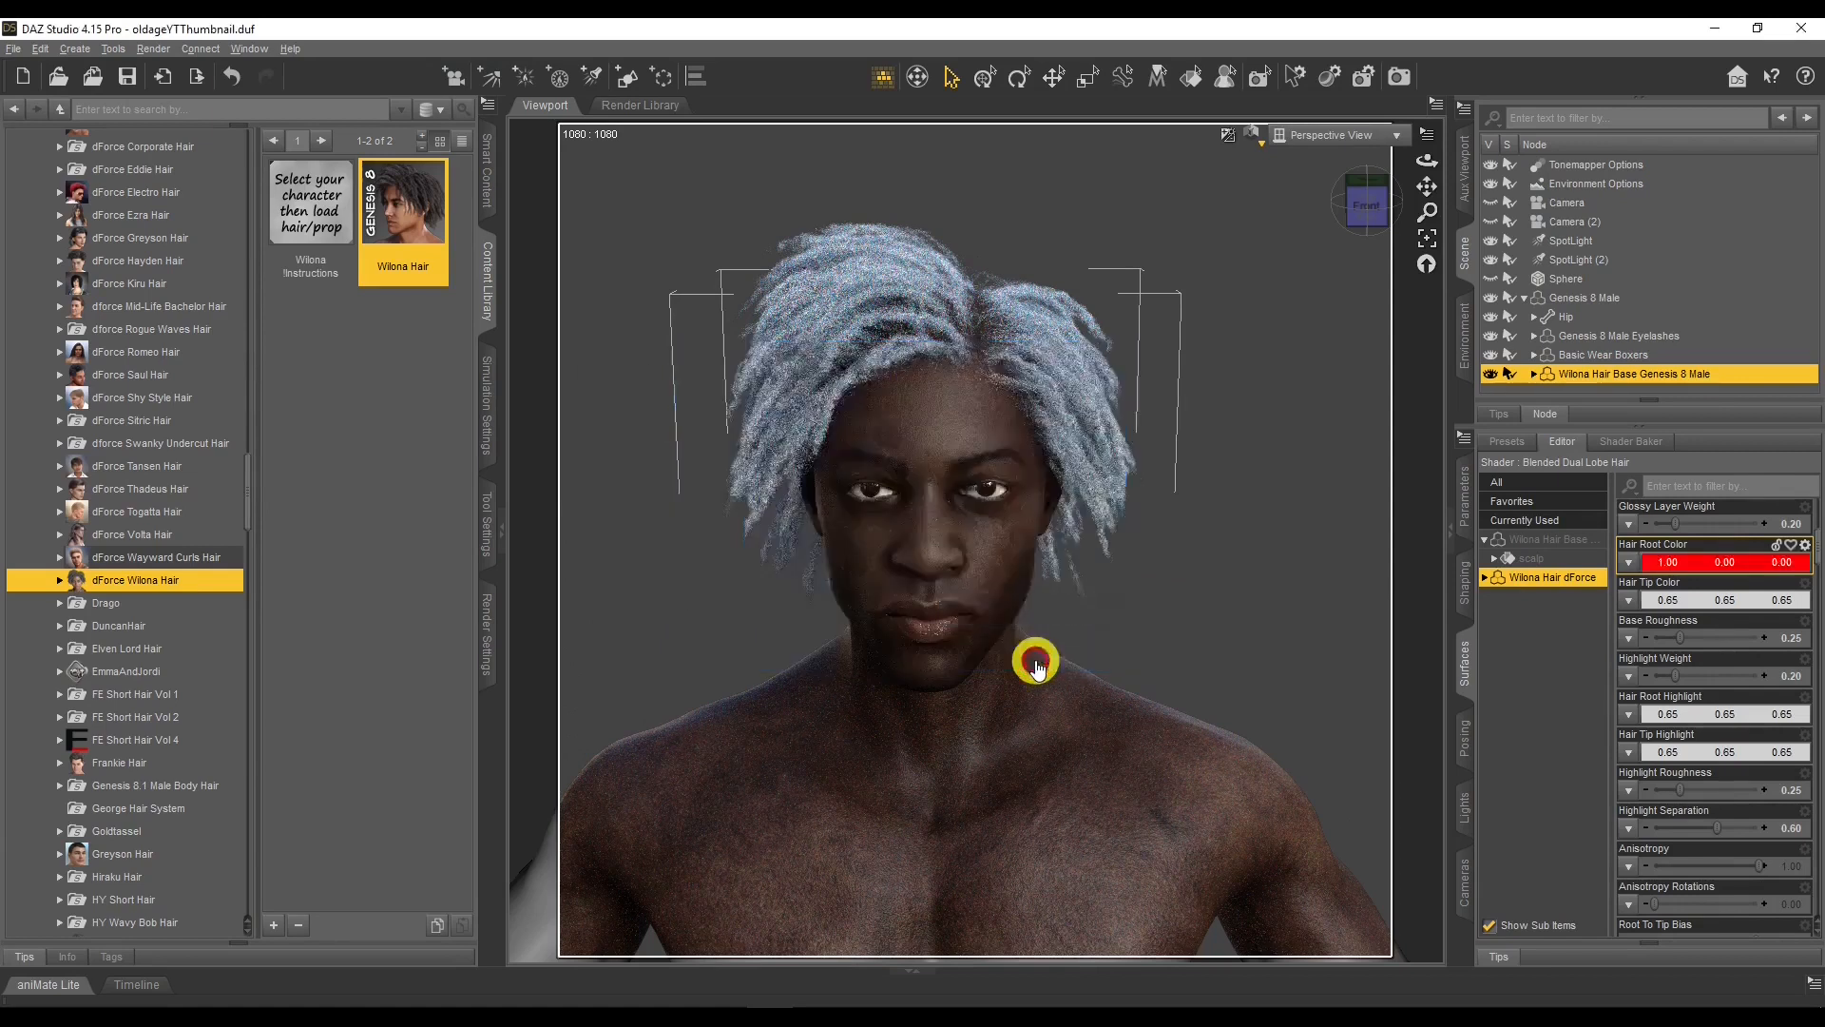
# Set the hair's Hair Root Color to the near-black custom colour, 0.012 in all channels.
pyautogui.click(1316, 574)
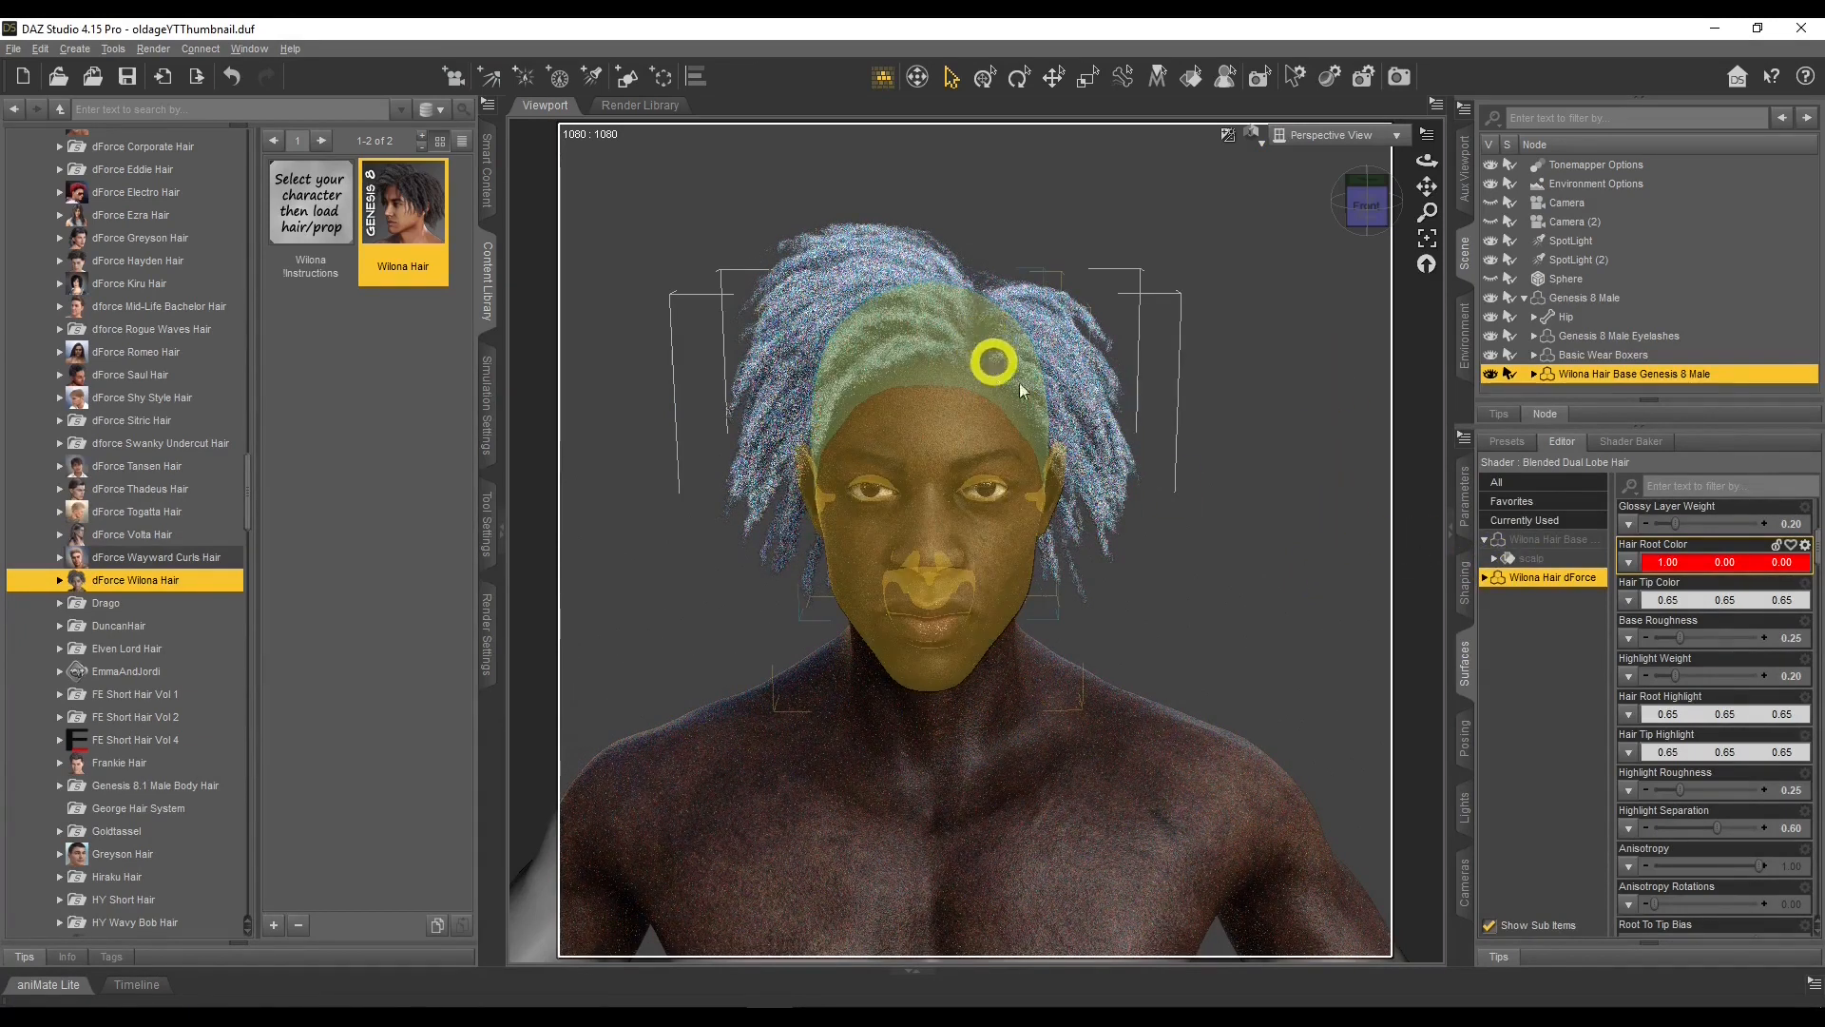
pyautogui.scroll(3, 1749, 590)
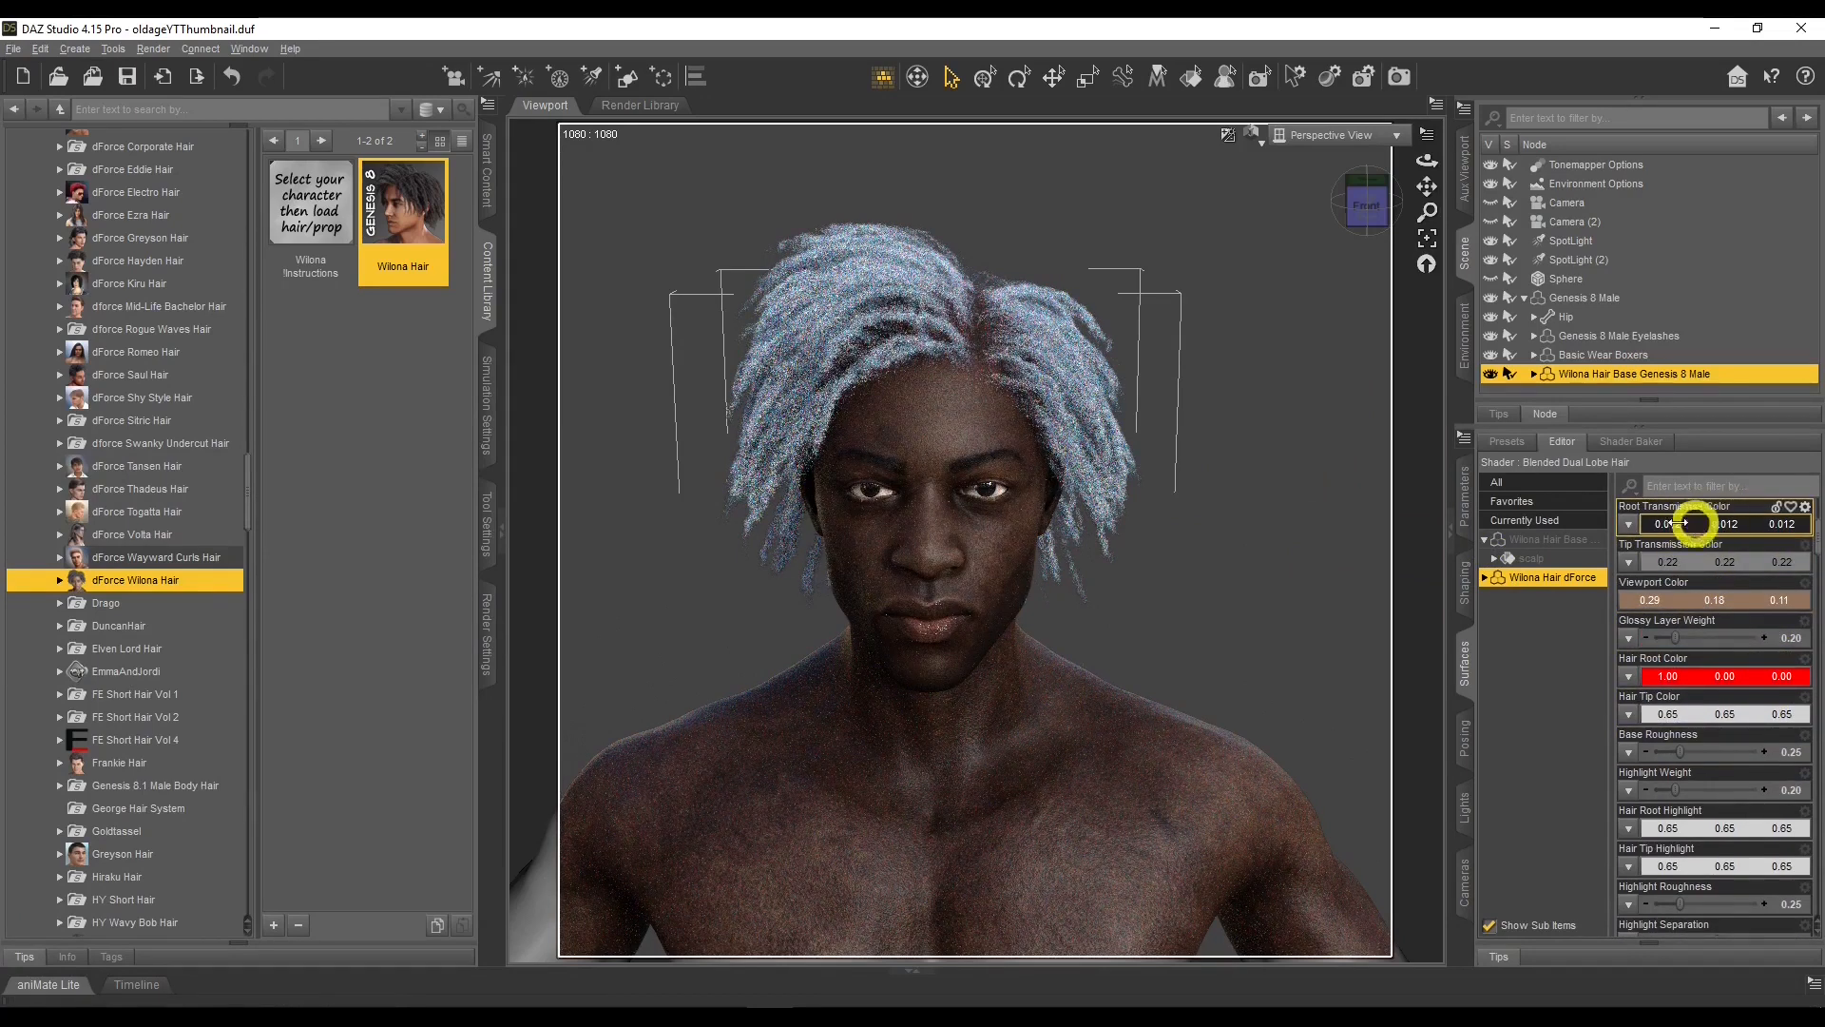
pyautogui.click(1699, 684)
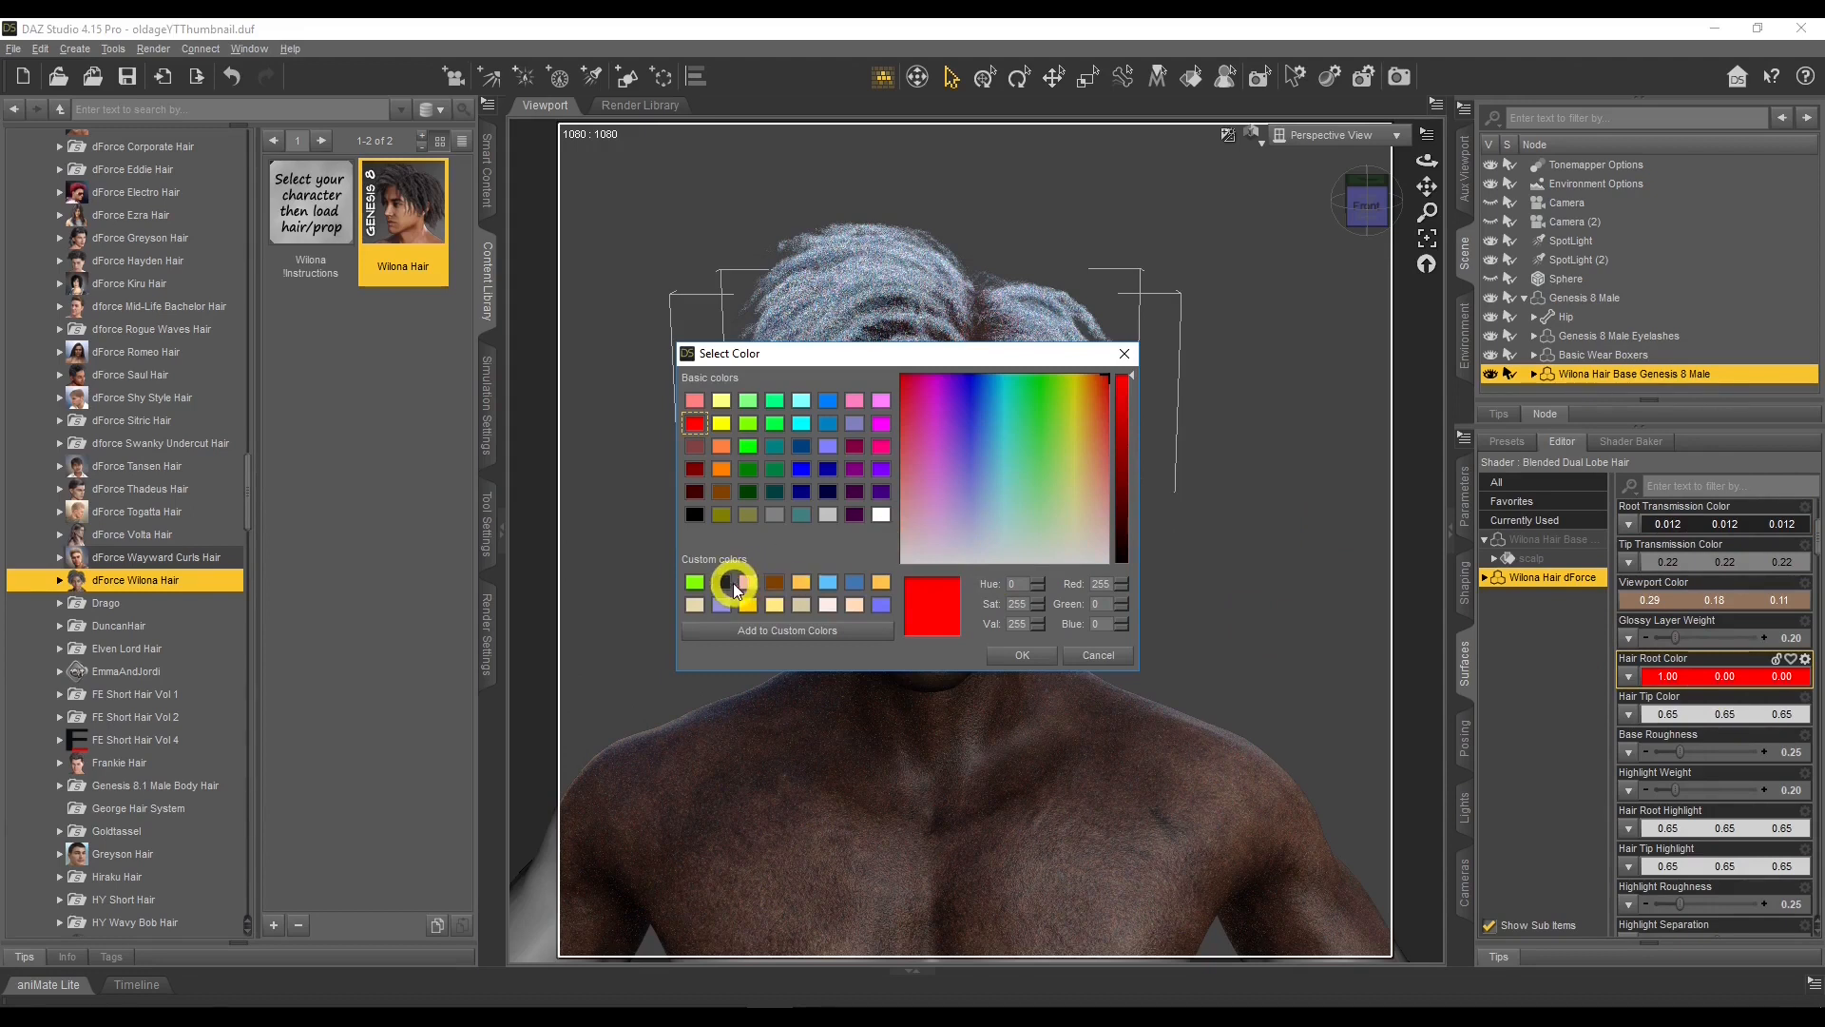
pyautogui.click(734, 587)
pyautogui.click(1021, 655)
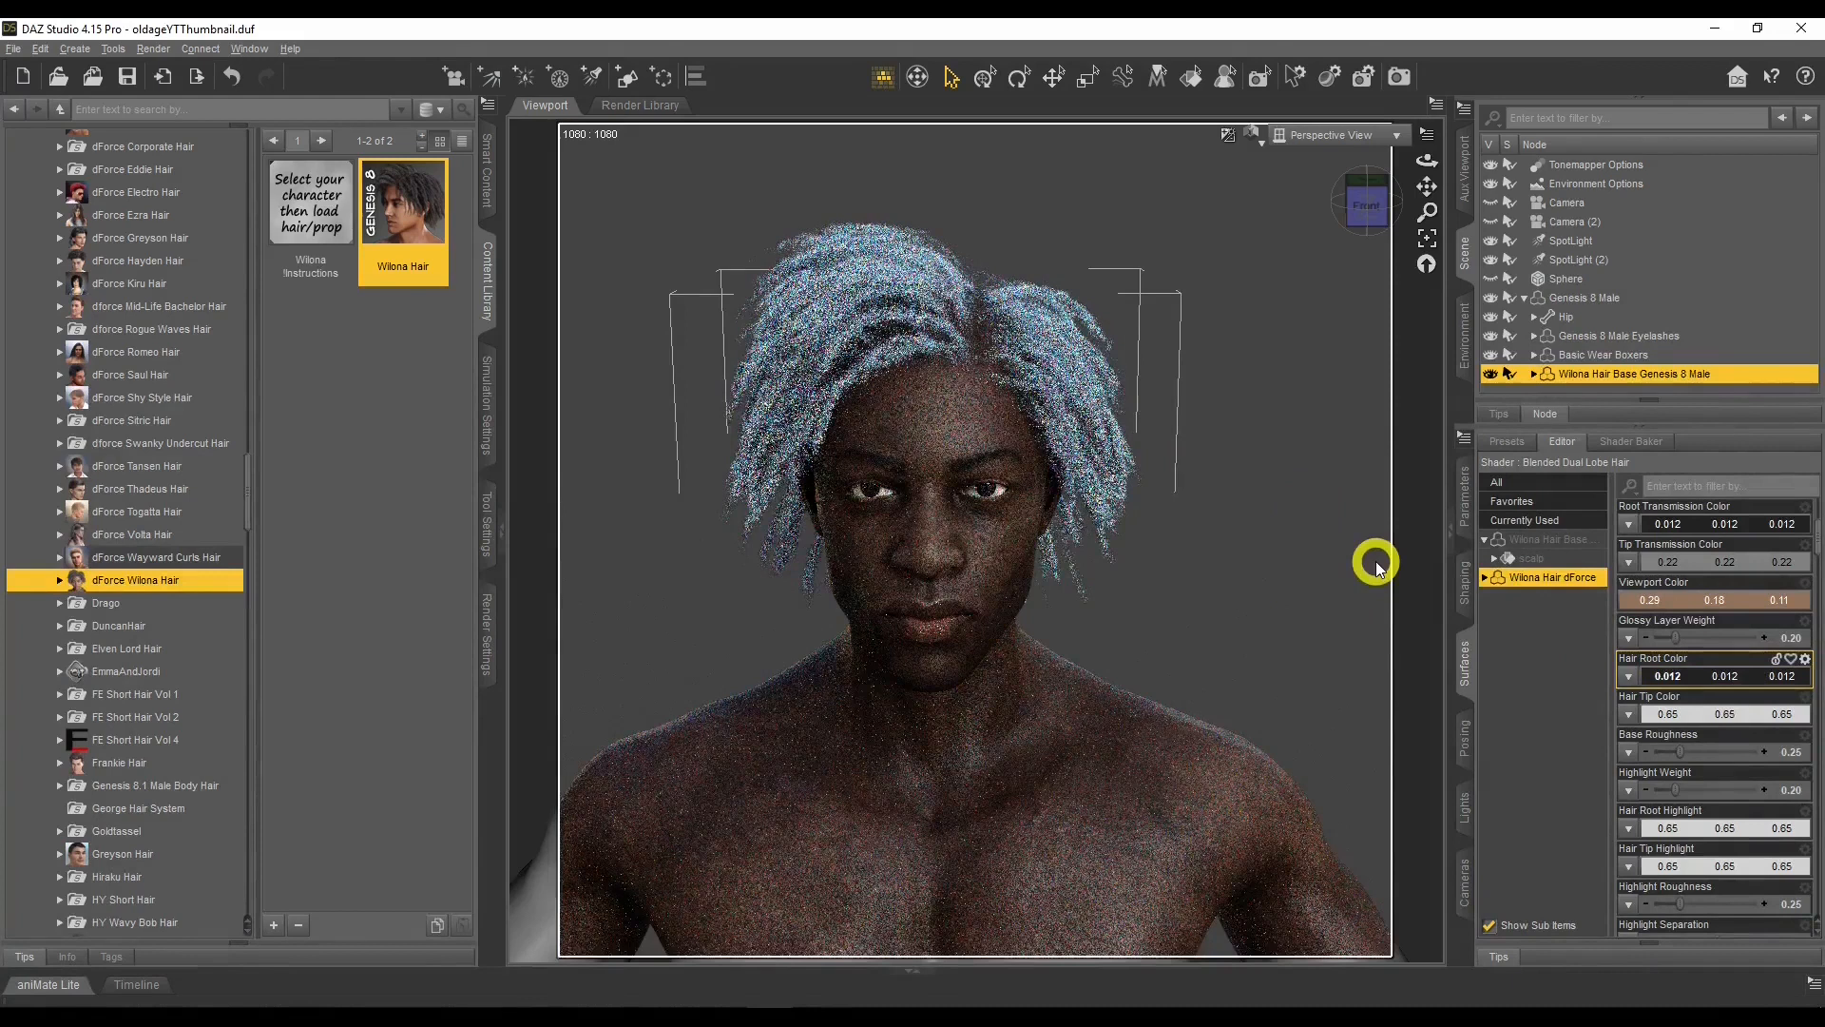
# Try pure red as the hair's Hair Tip Color.
pyautogui.click(1703, 715)
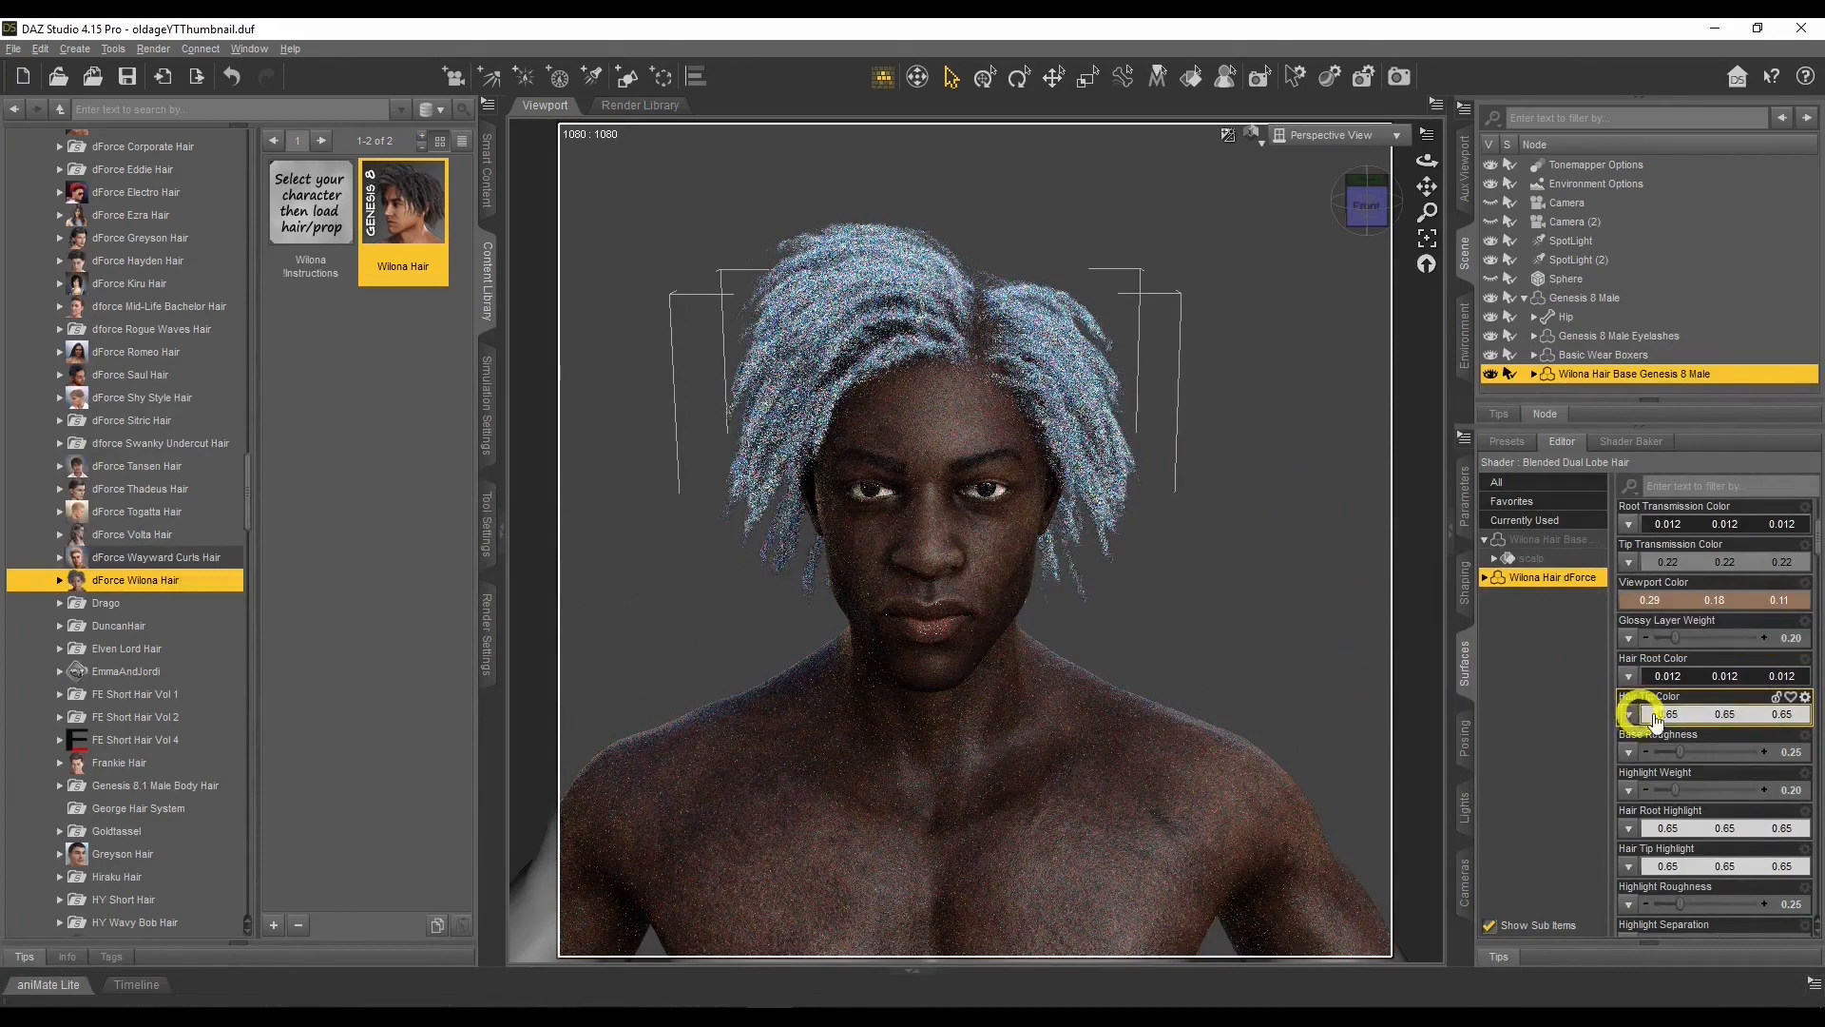
pyautogui.click(1703, 715)
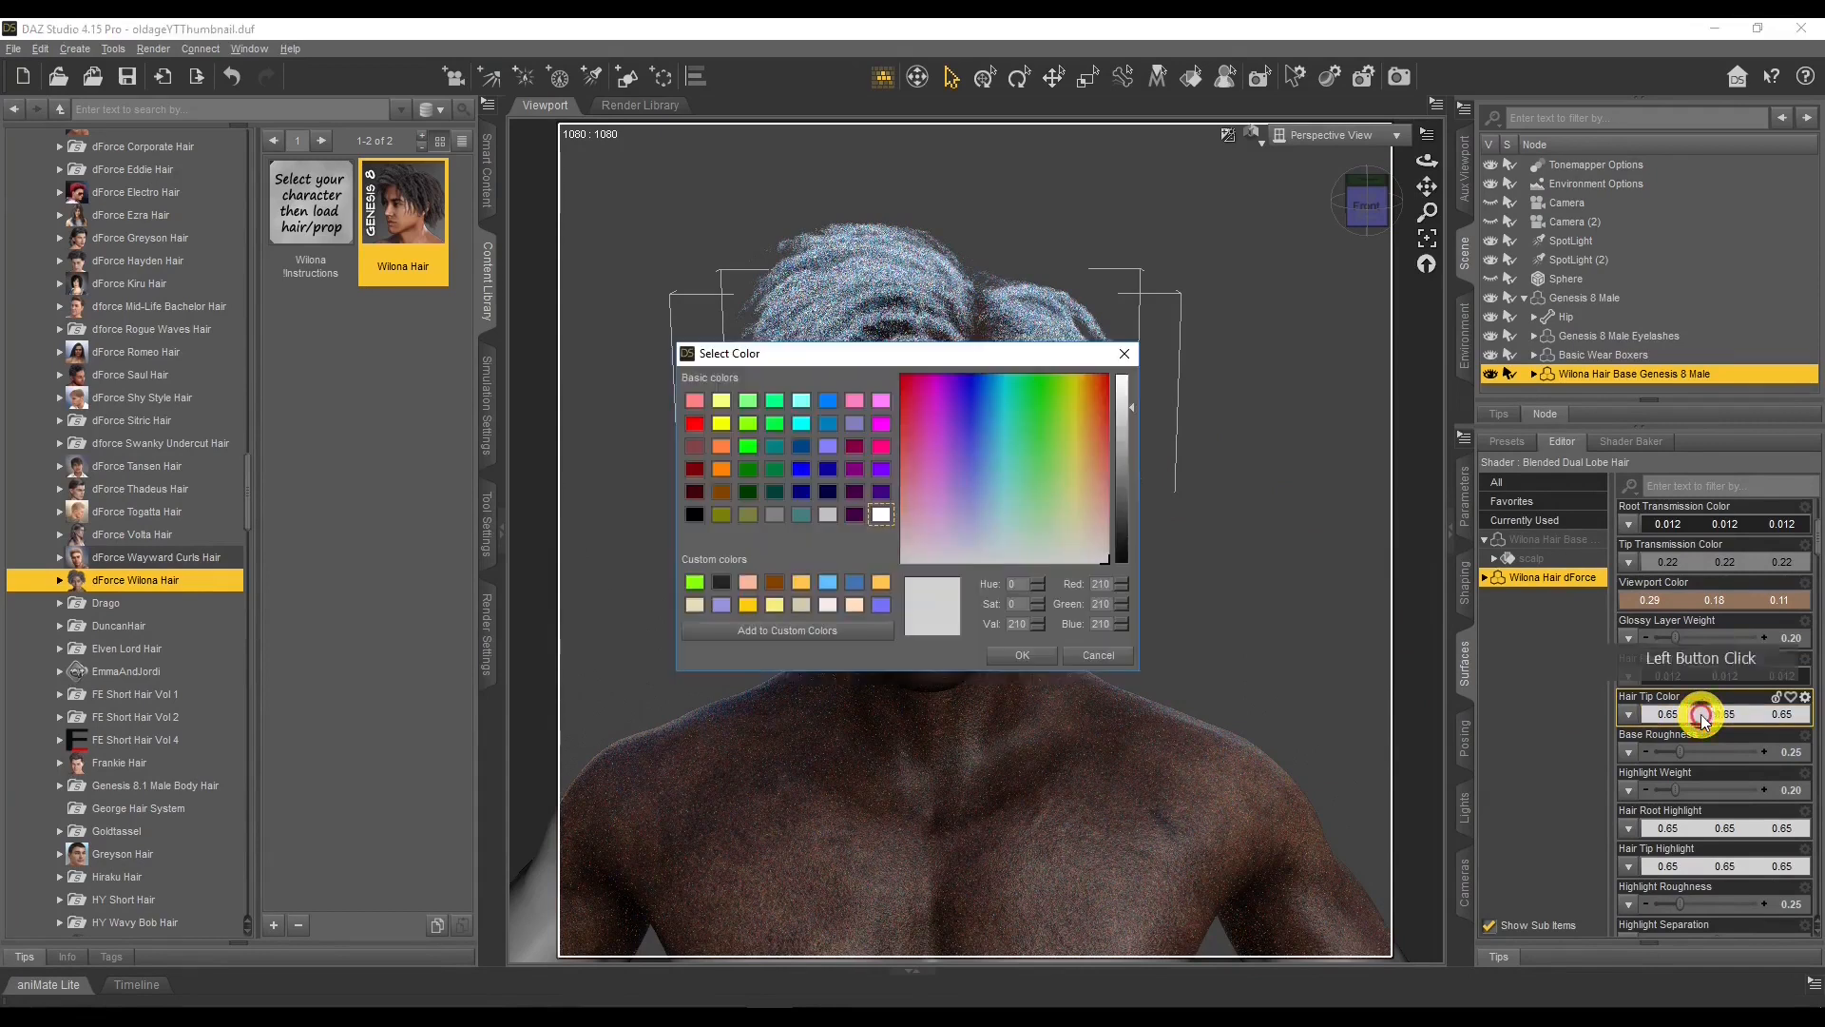
pyautogui.click(695, 424)
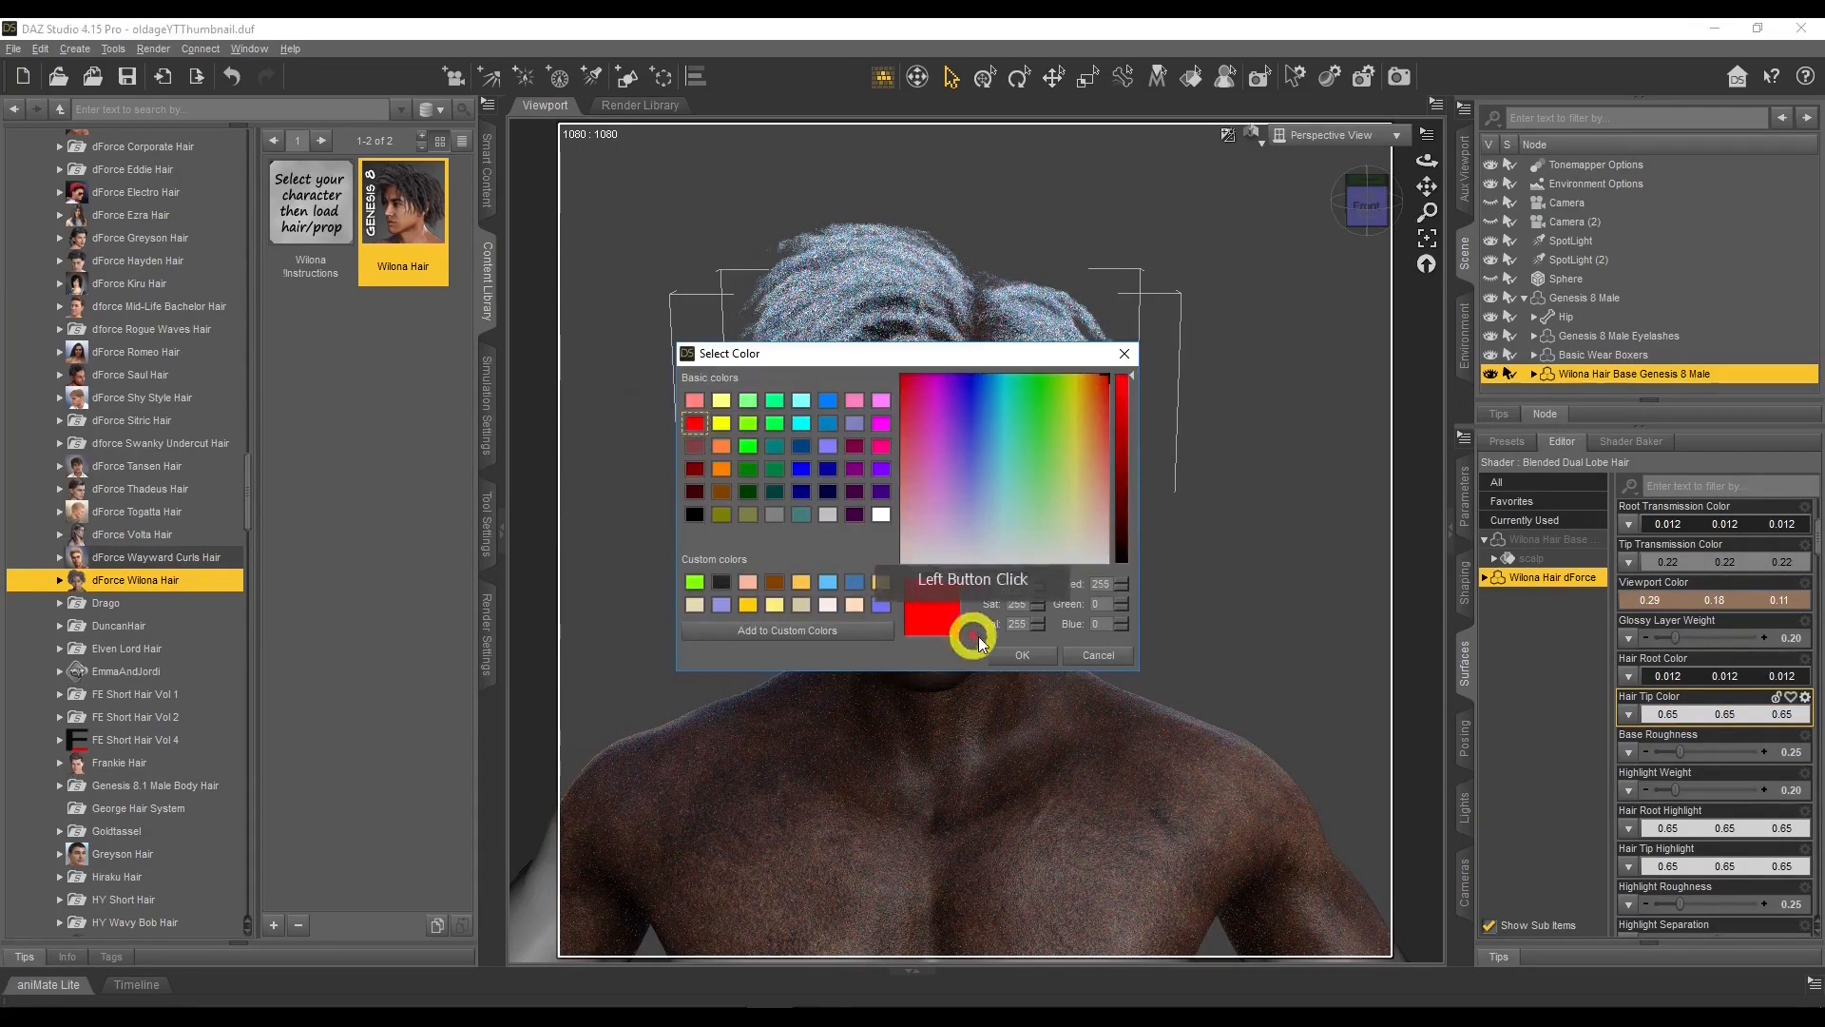
pyautogui.click(1022, 655)
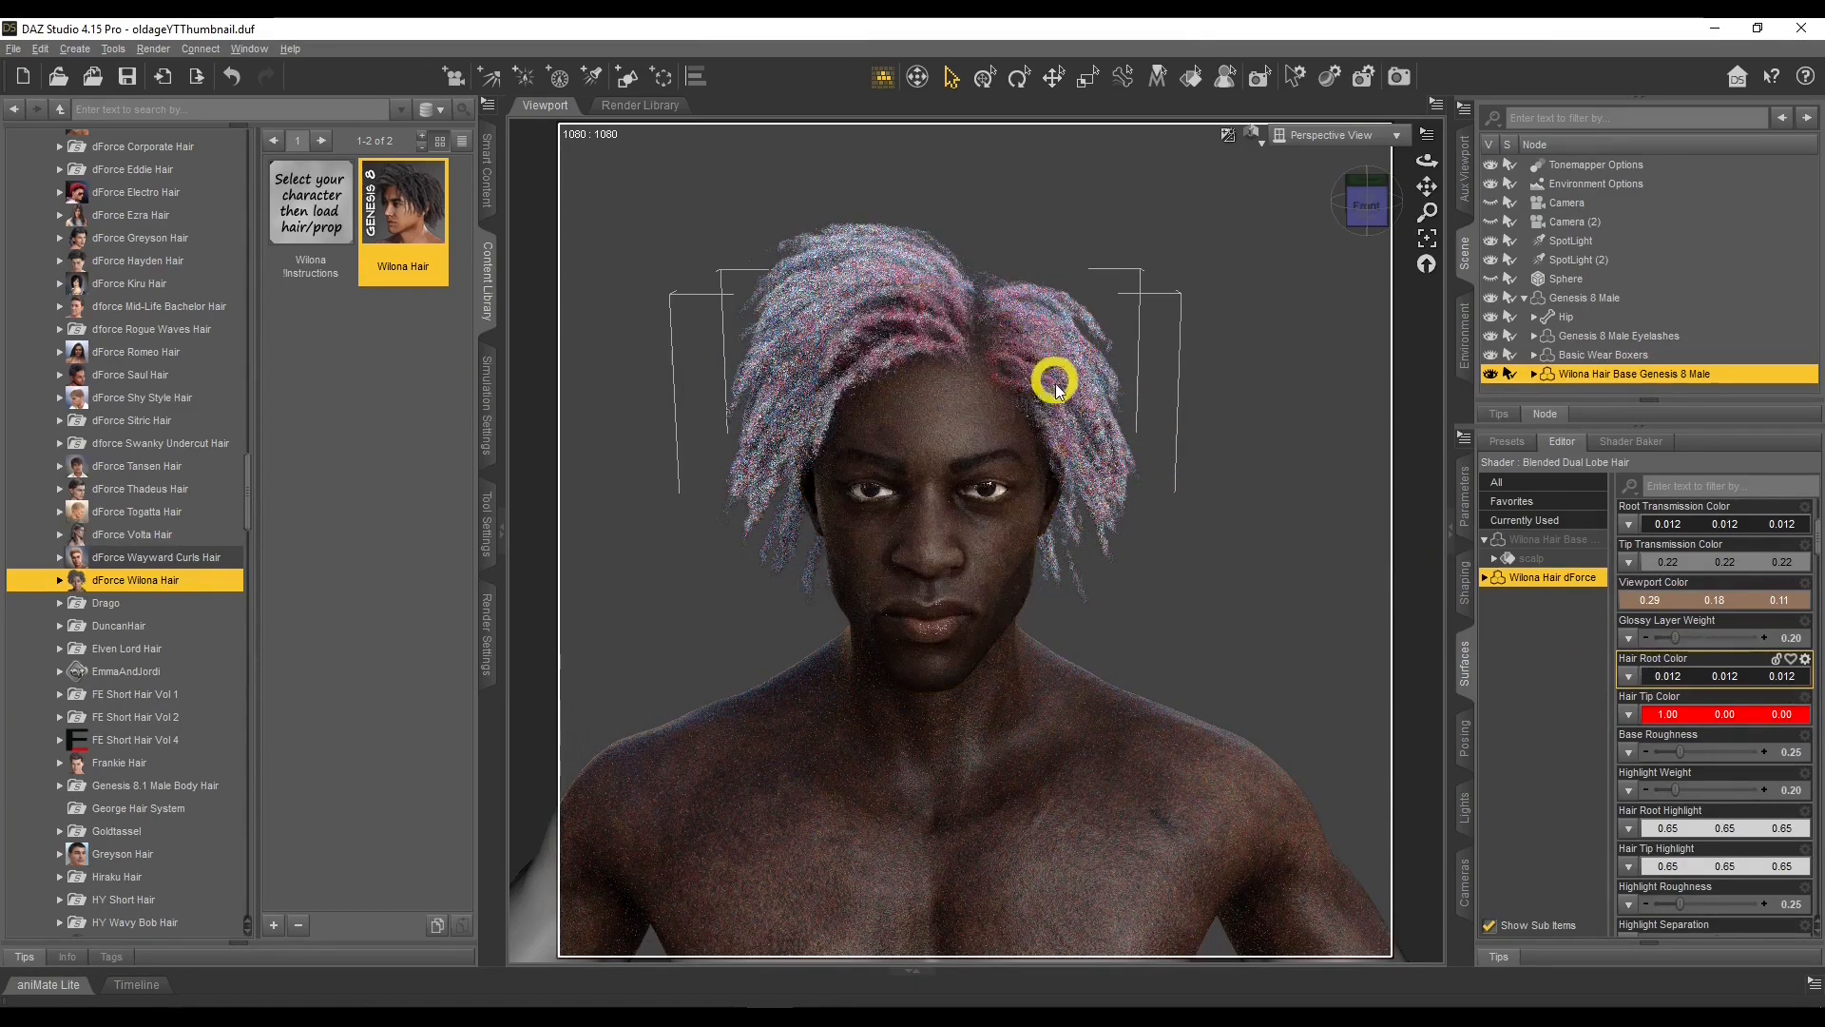
# Try brown (0.22, 0.048, 0.00) and mid grey (0.22 in all channels) as the Hair Tip Color.
pyautogui.click(1702, 720)
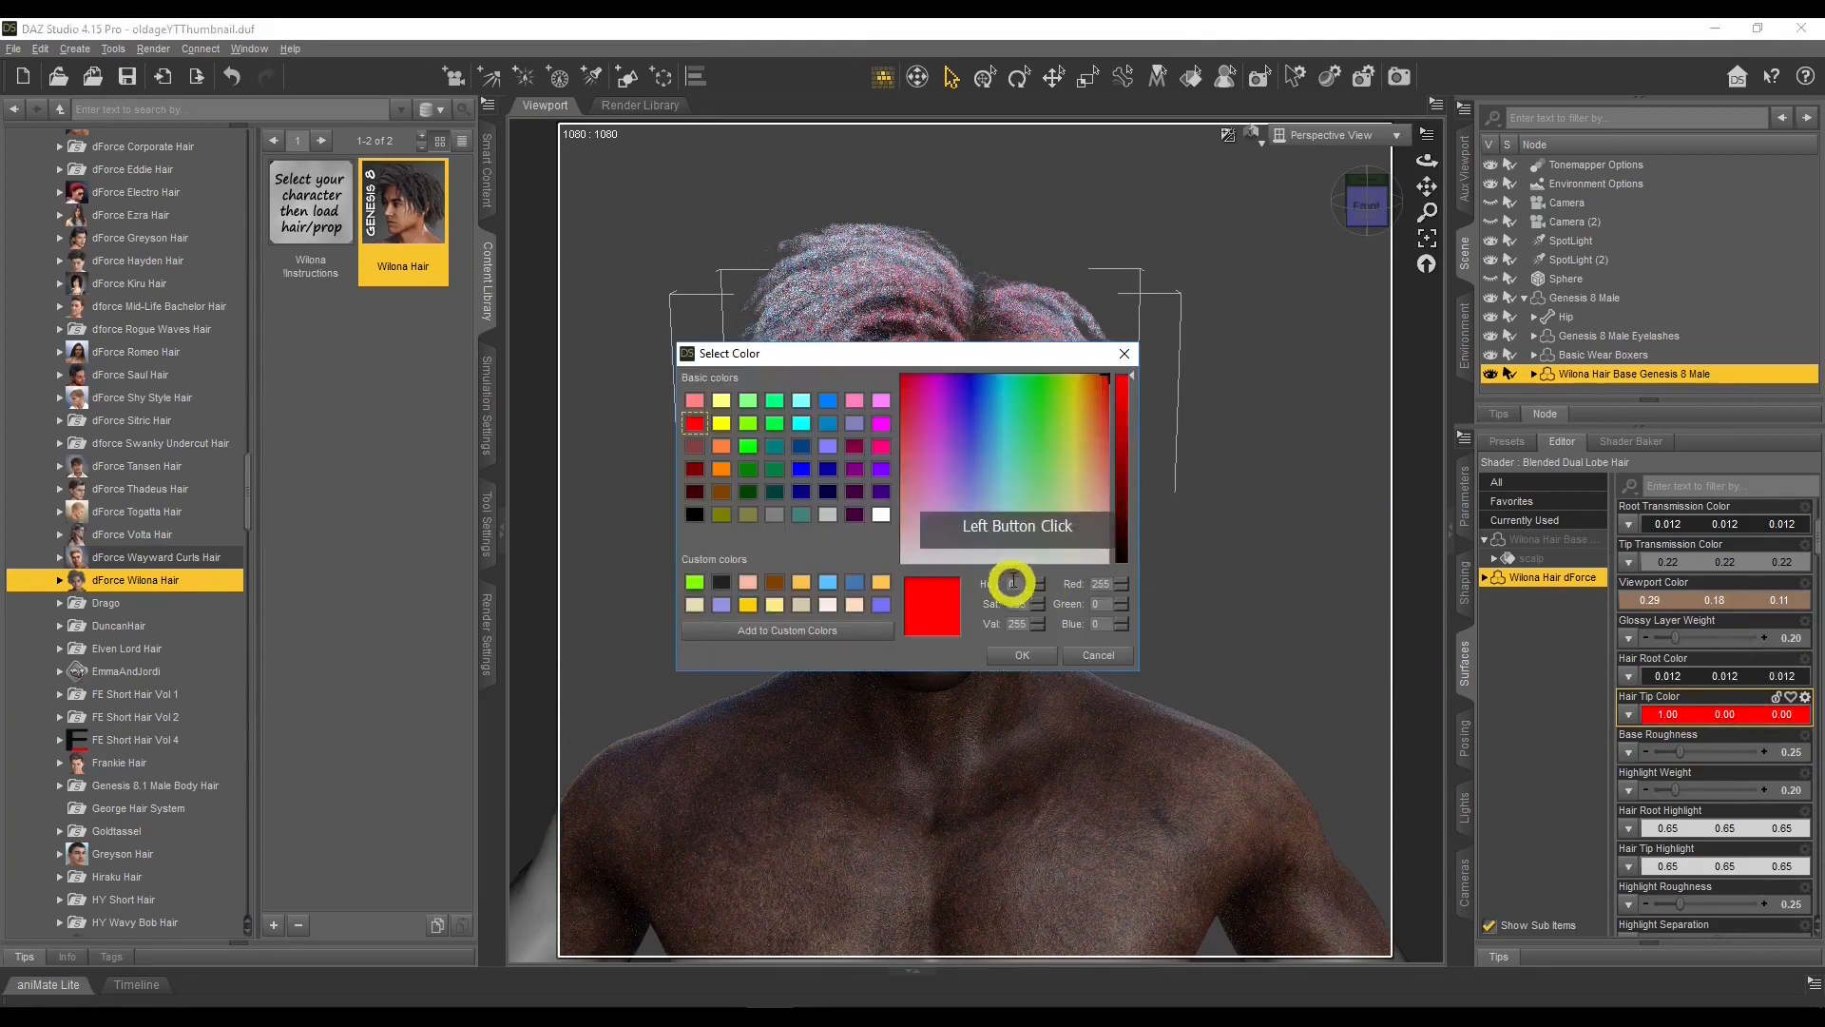
pyautogui.click(773, 583)
pyautogui.click(1022, 655)
pyautogui.click(1738, 714)
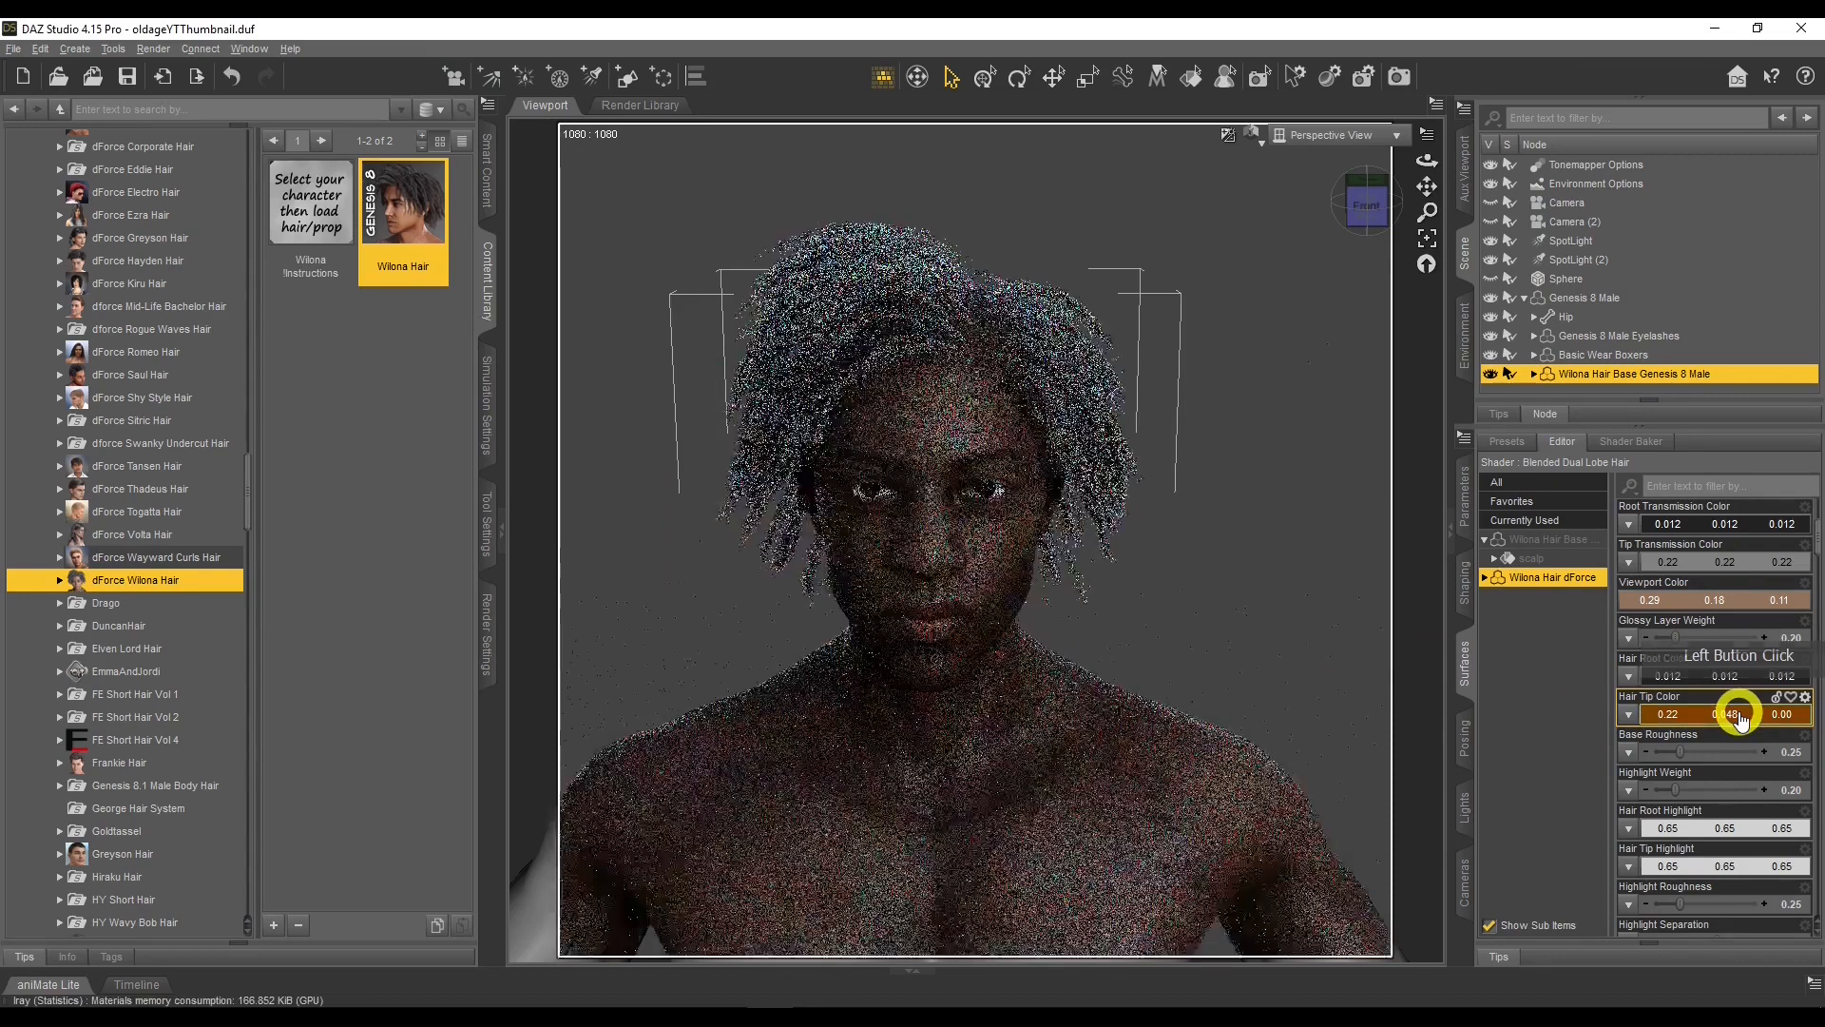
pyautogui.click(1697, 715)
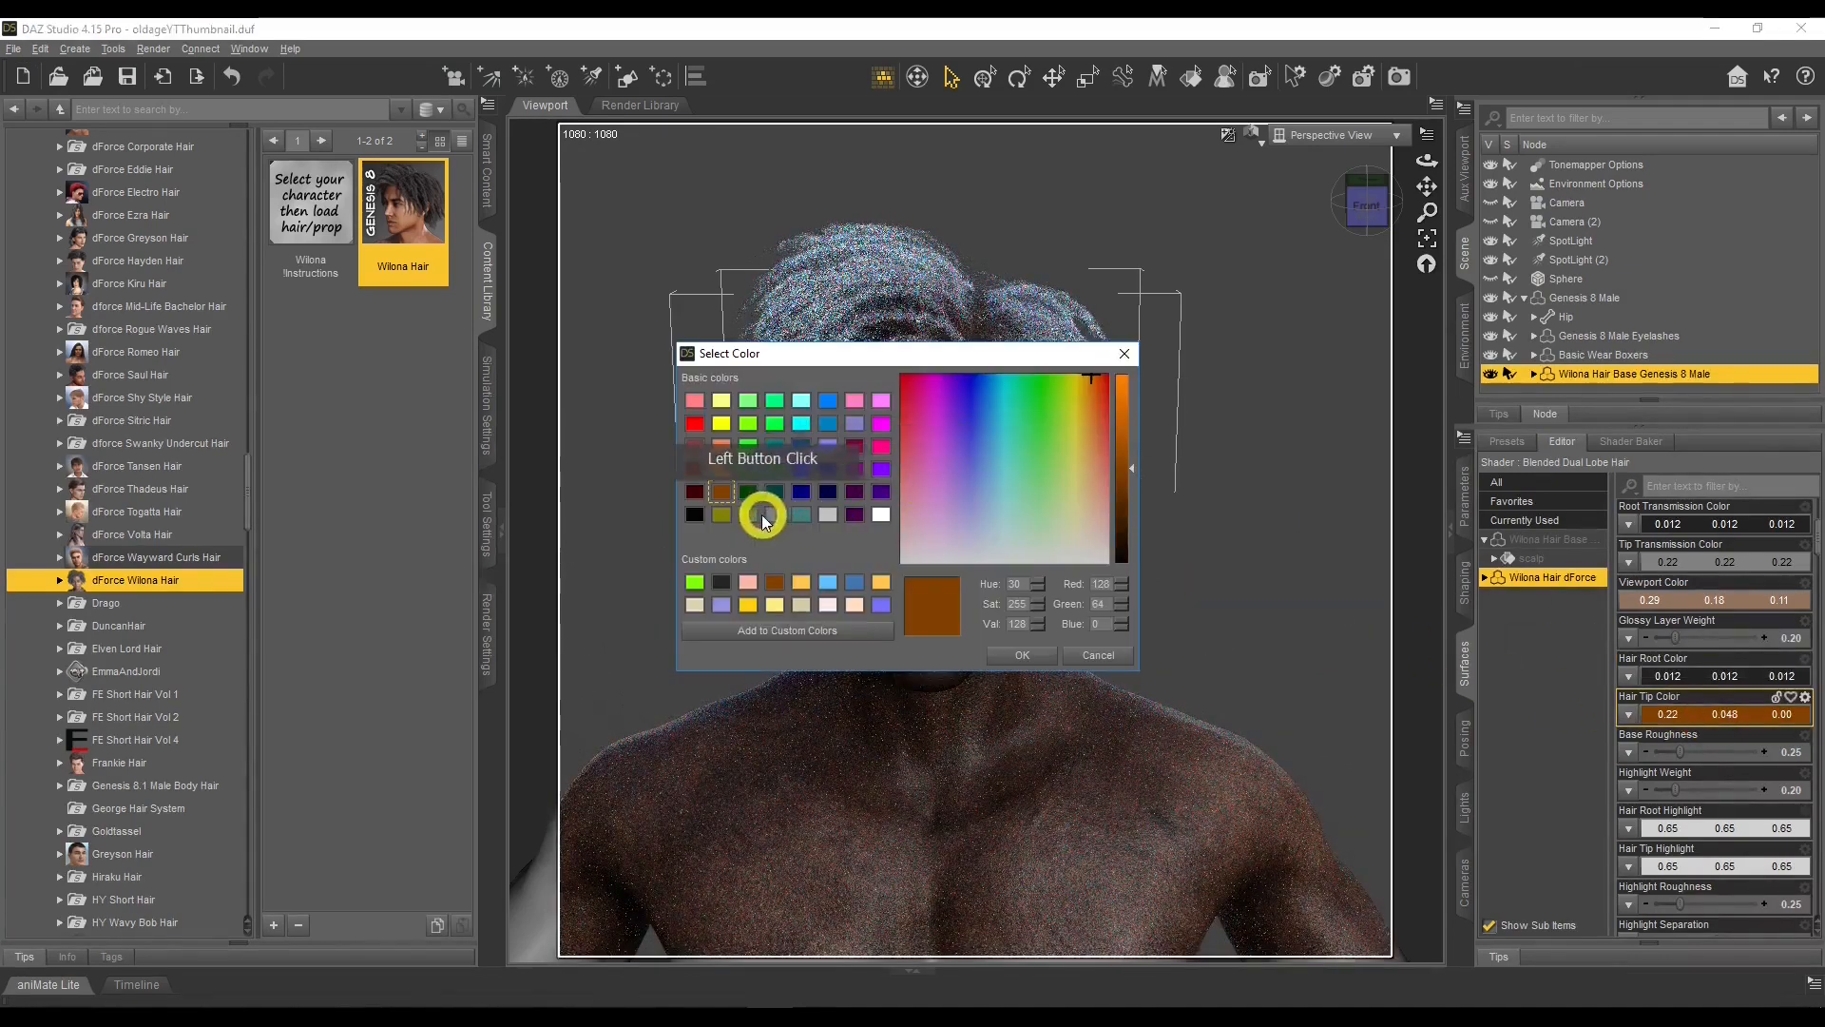
pyautogui.click(781, 518)
pyautogui.click(1027, 653)
# Try white and light grey (0.54) as the hair's Tip Transmission Color, and return it to mid grey 0.22.
pyautogui.click(1725, 675)
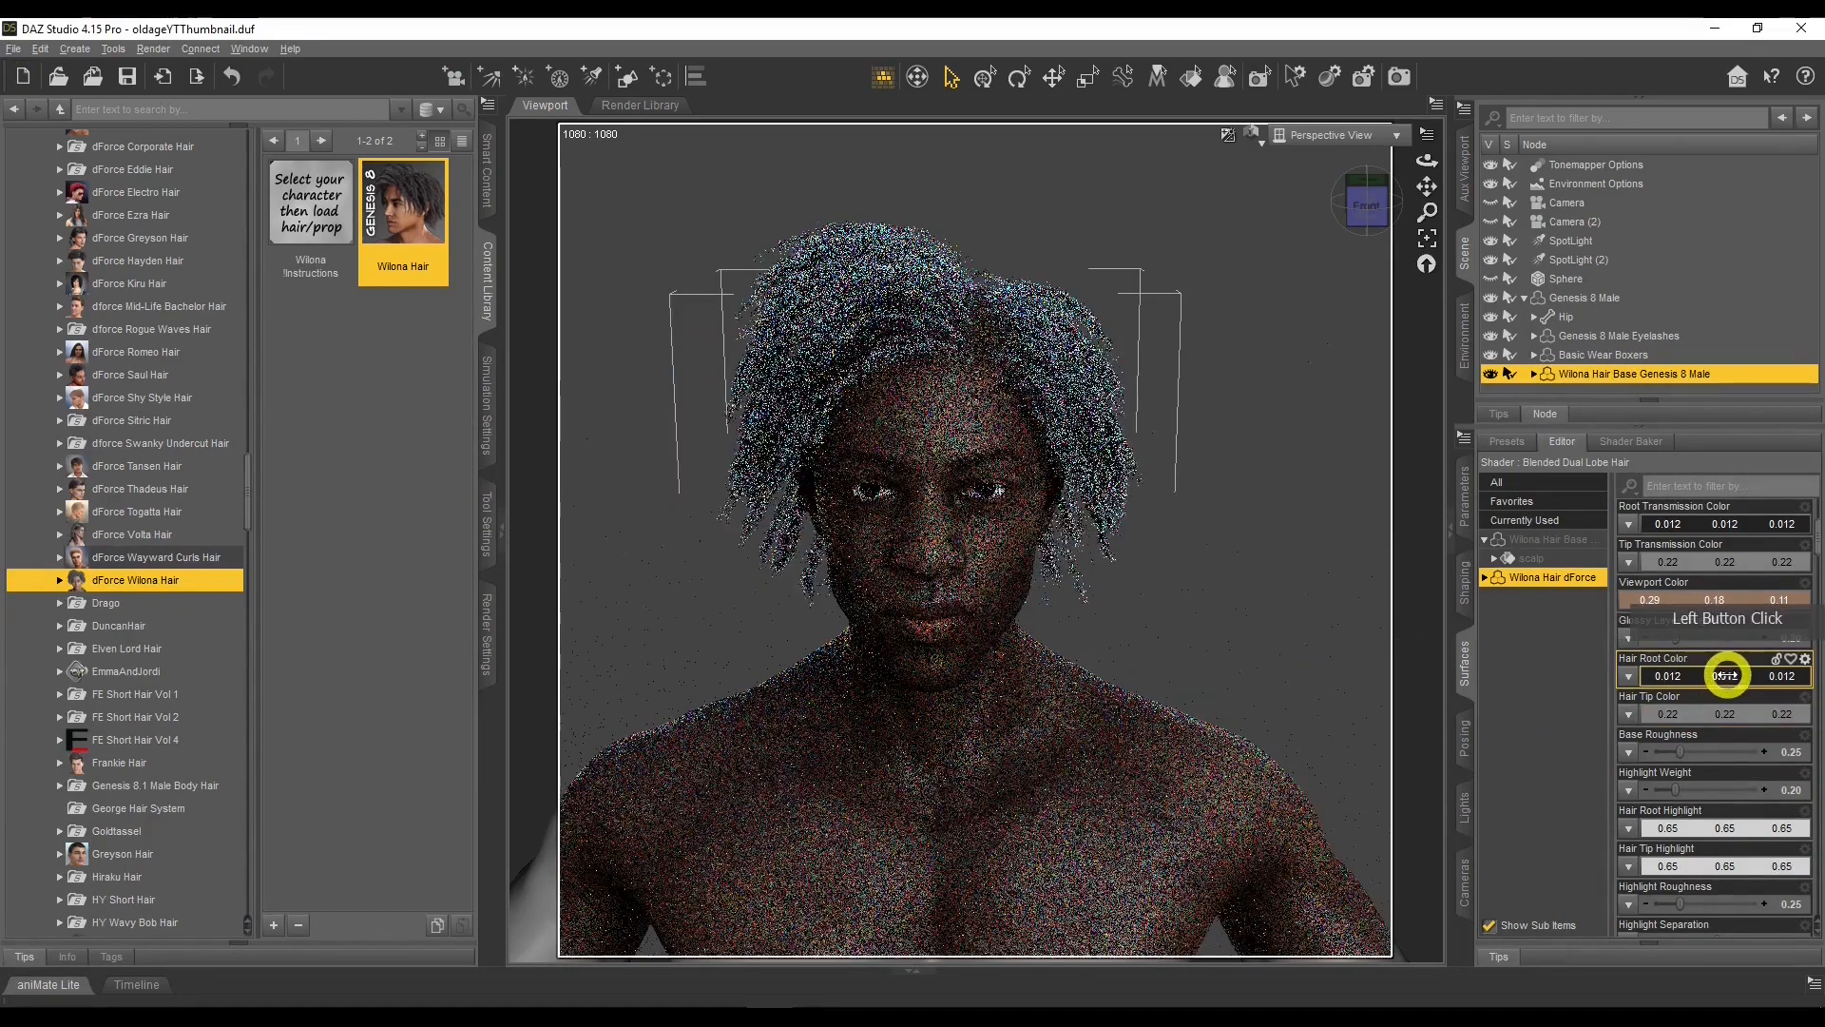
pyautogui.click(1692, 565)
pyautogui.click(876, 514)
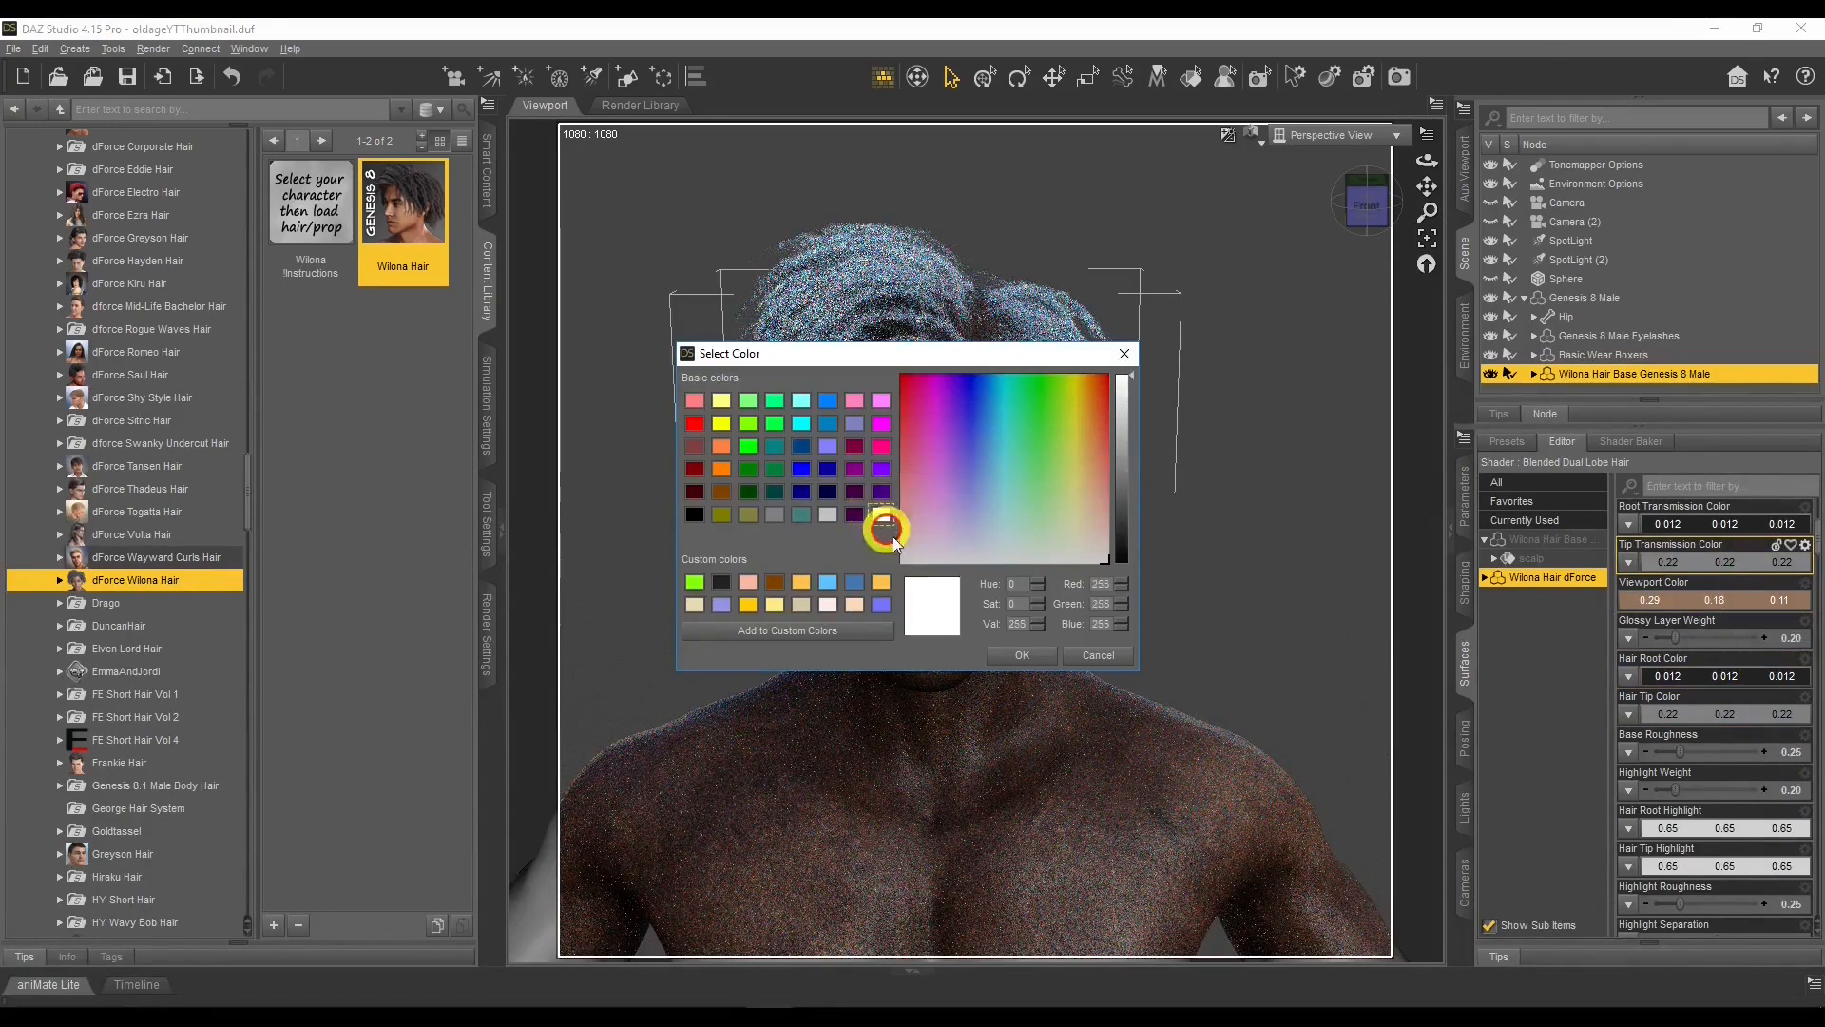
pyautogui.click(1020, 655)
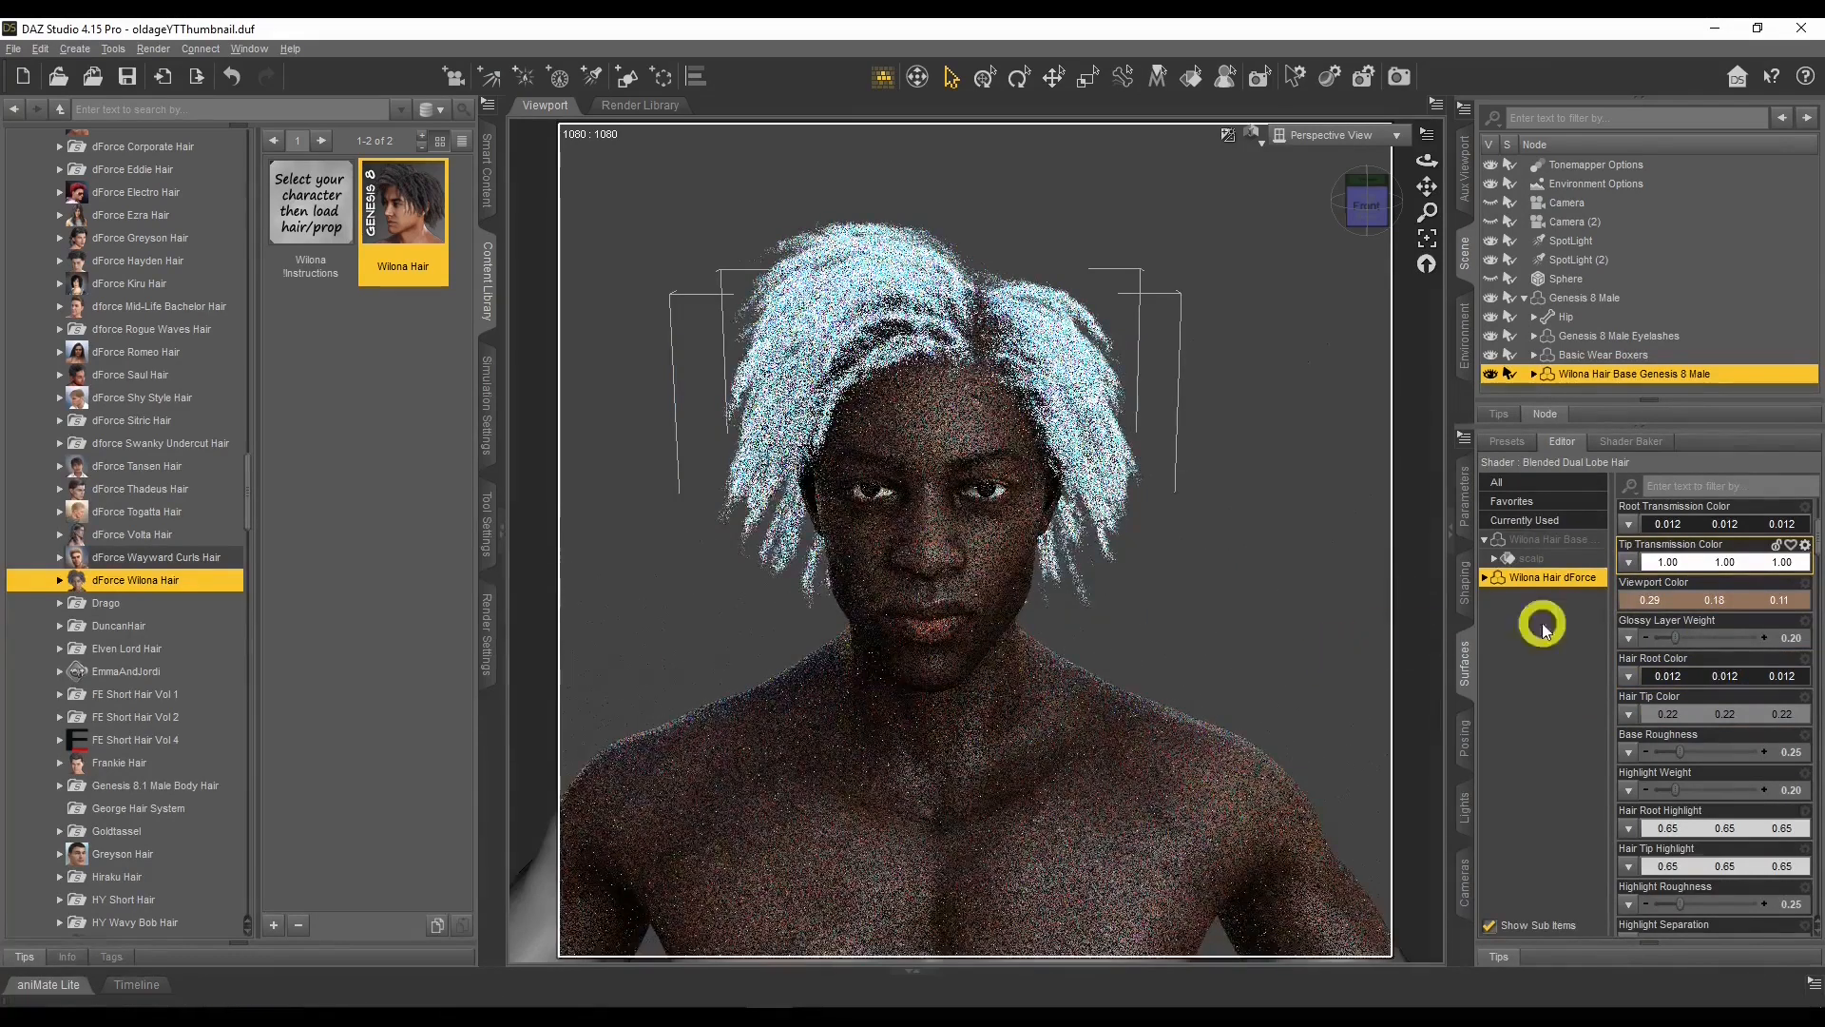
pyautogui.click(1697, 562)
pyautogui.click(828, 515)
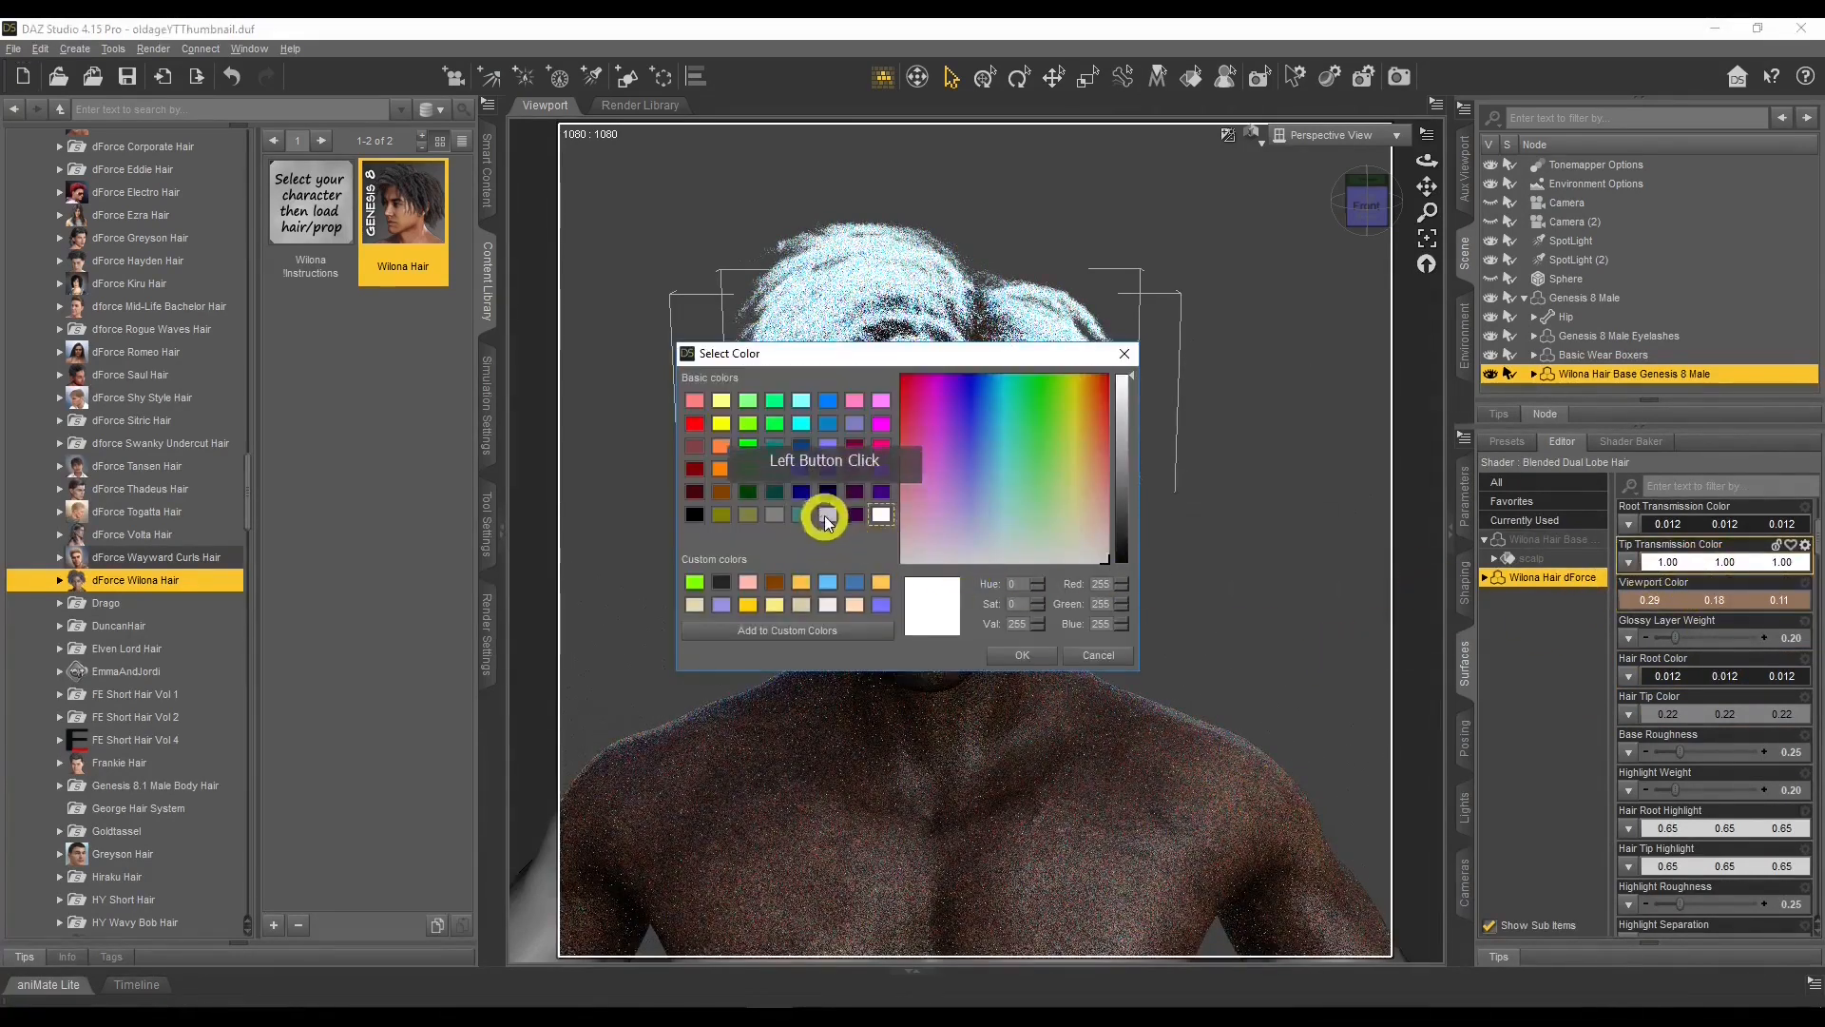
pyautogui.click(1006, 654)
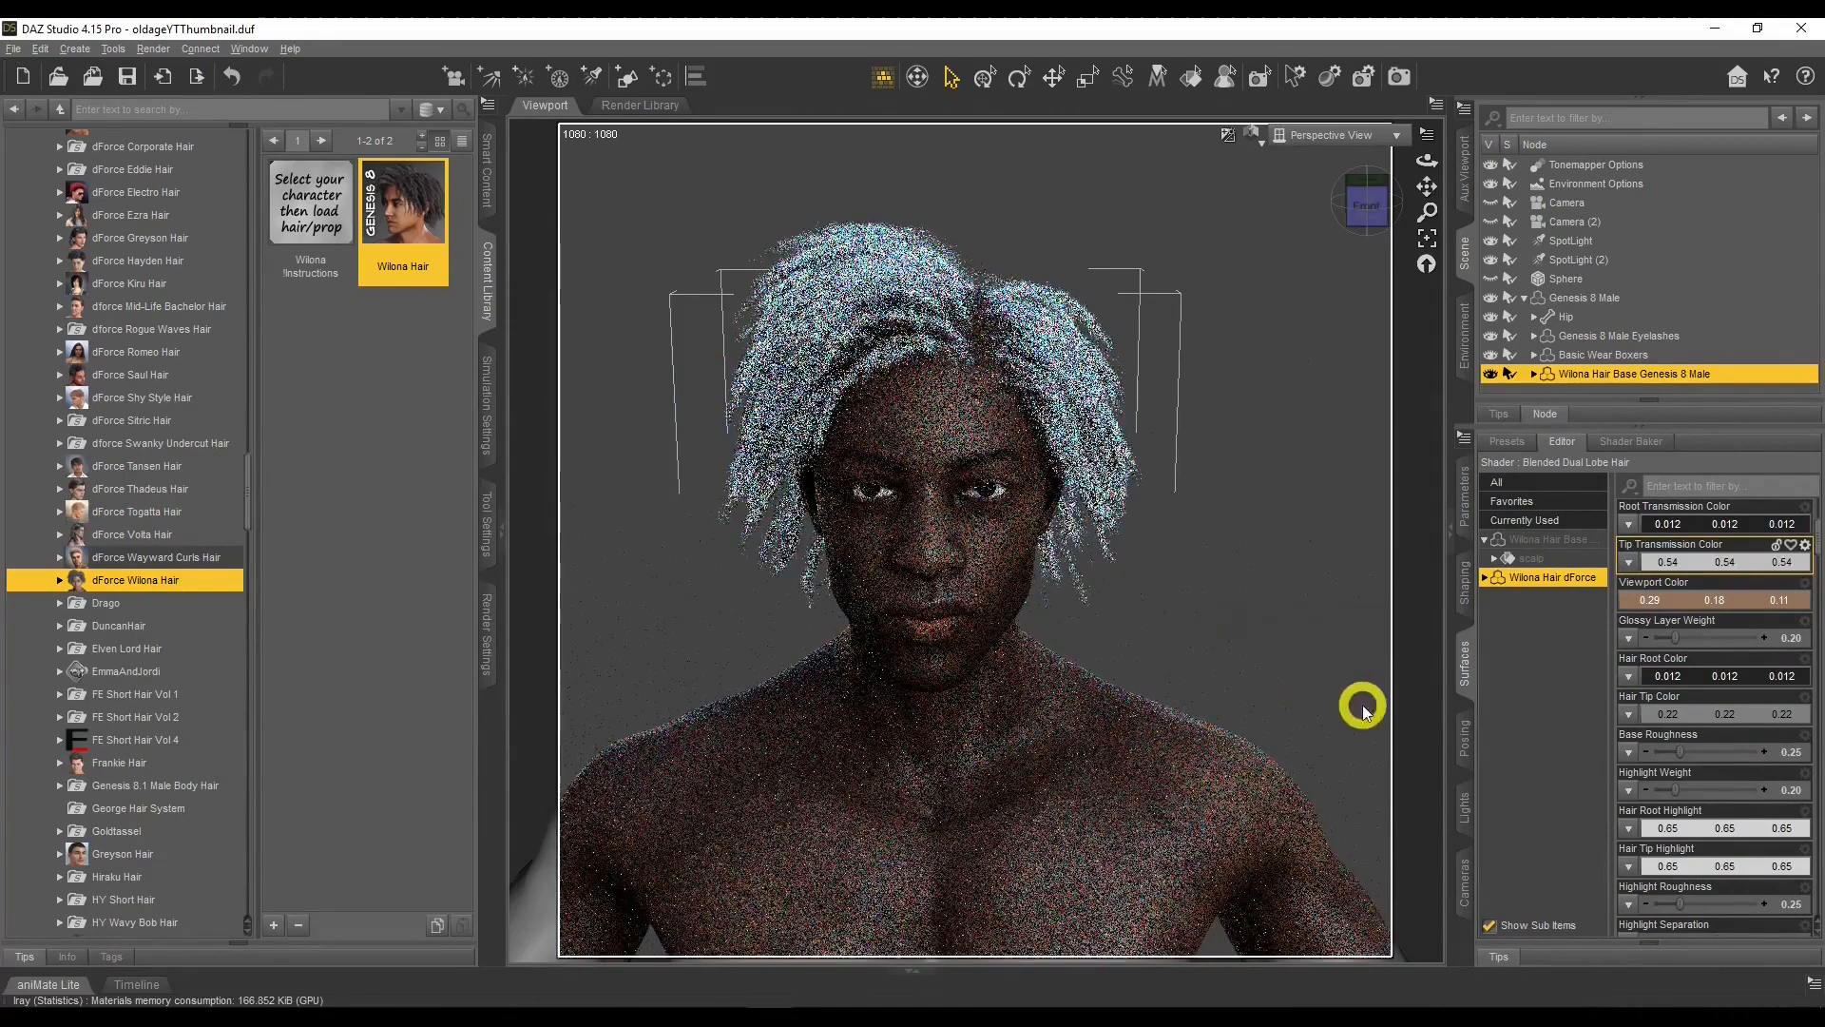
pyautogui.click(1699, 562)
pyautogui.click(775, 515)
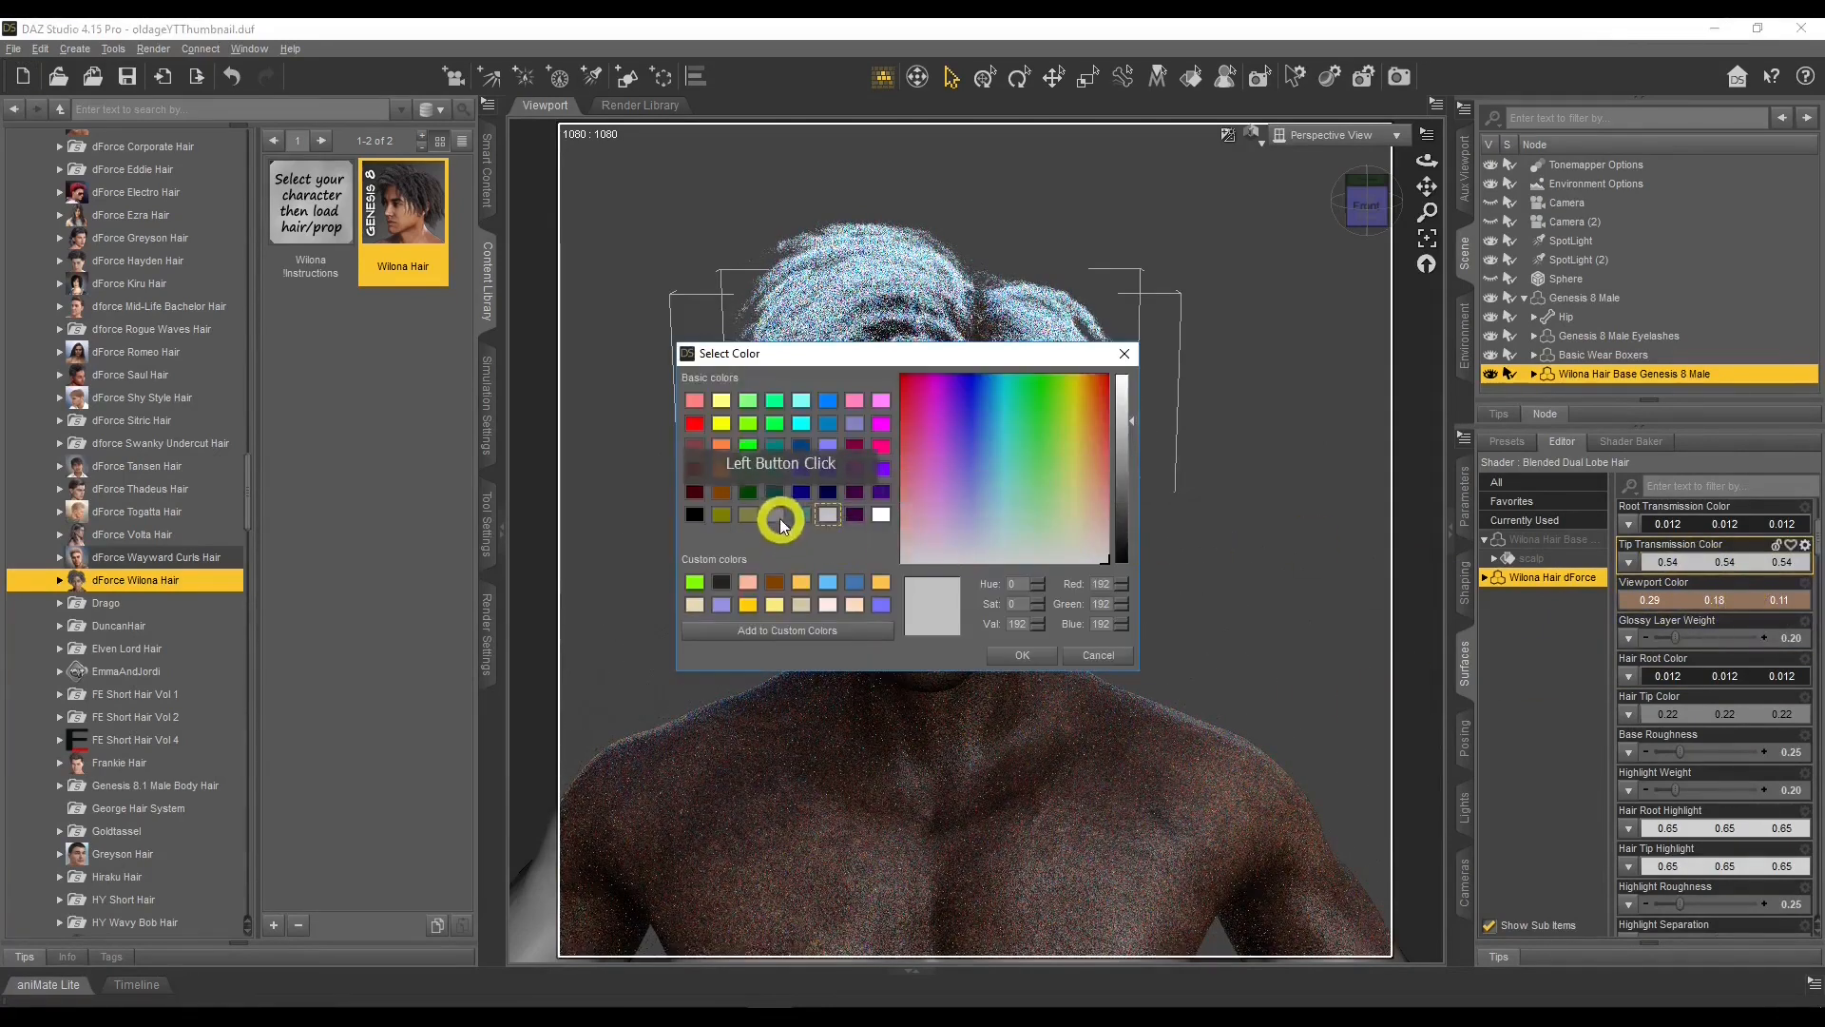
pyautogui.click(1022, 655)
# Set the Hair Tip Color to near-black, 0.012 in all channels.
pyautogui.click(1697, 714)
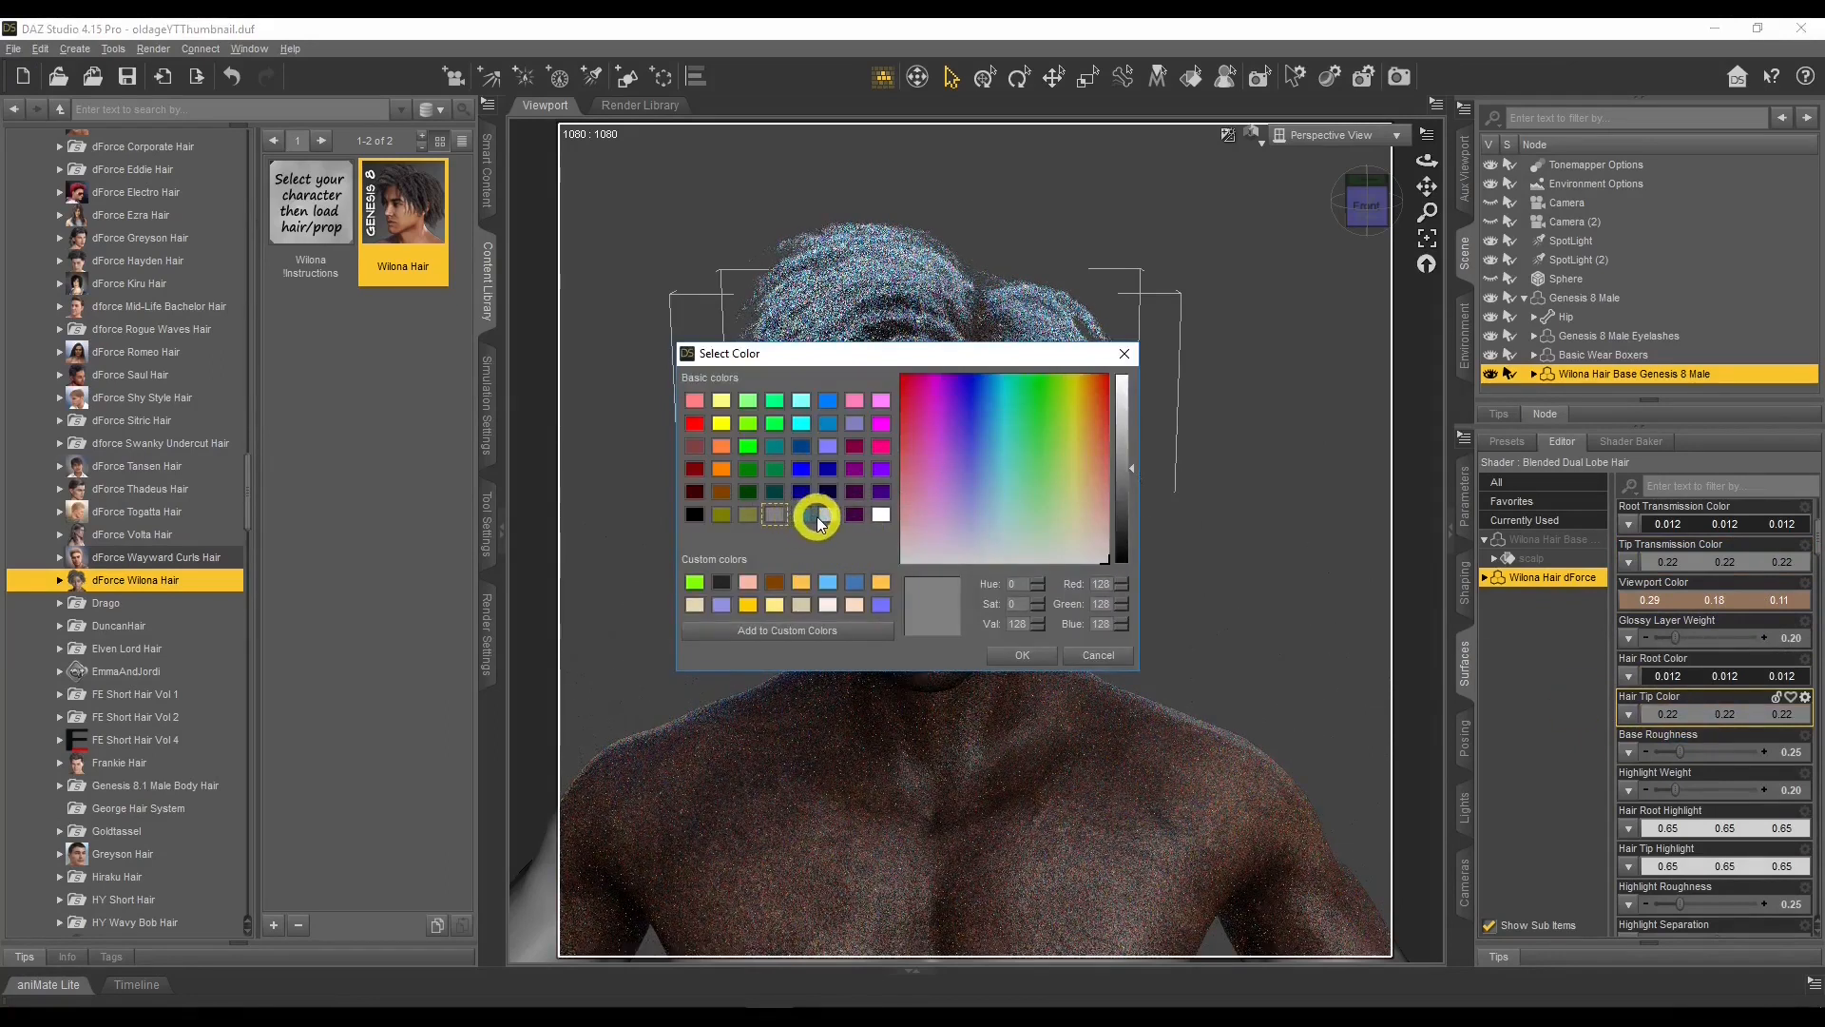
pyautogui.click(722, 583)
pyautogui.click(1022, 655)
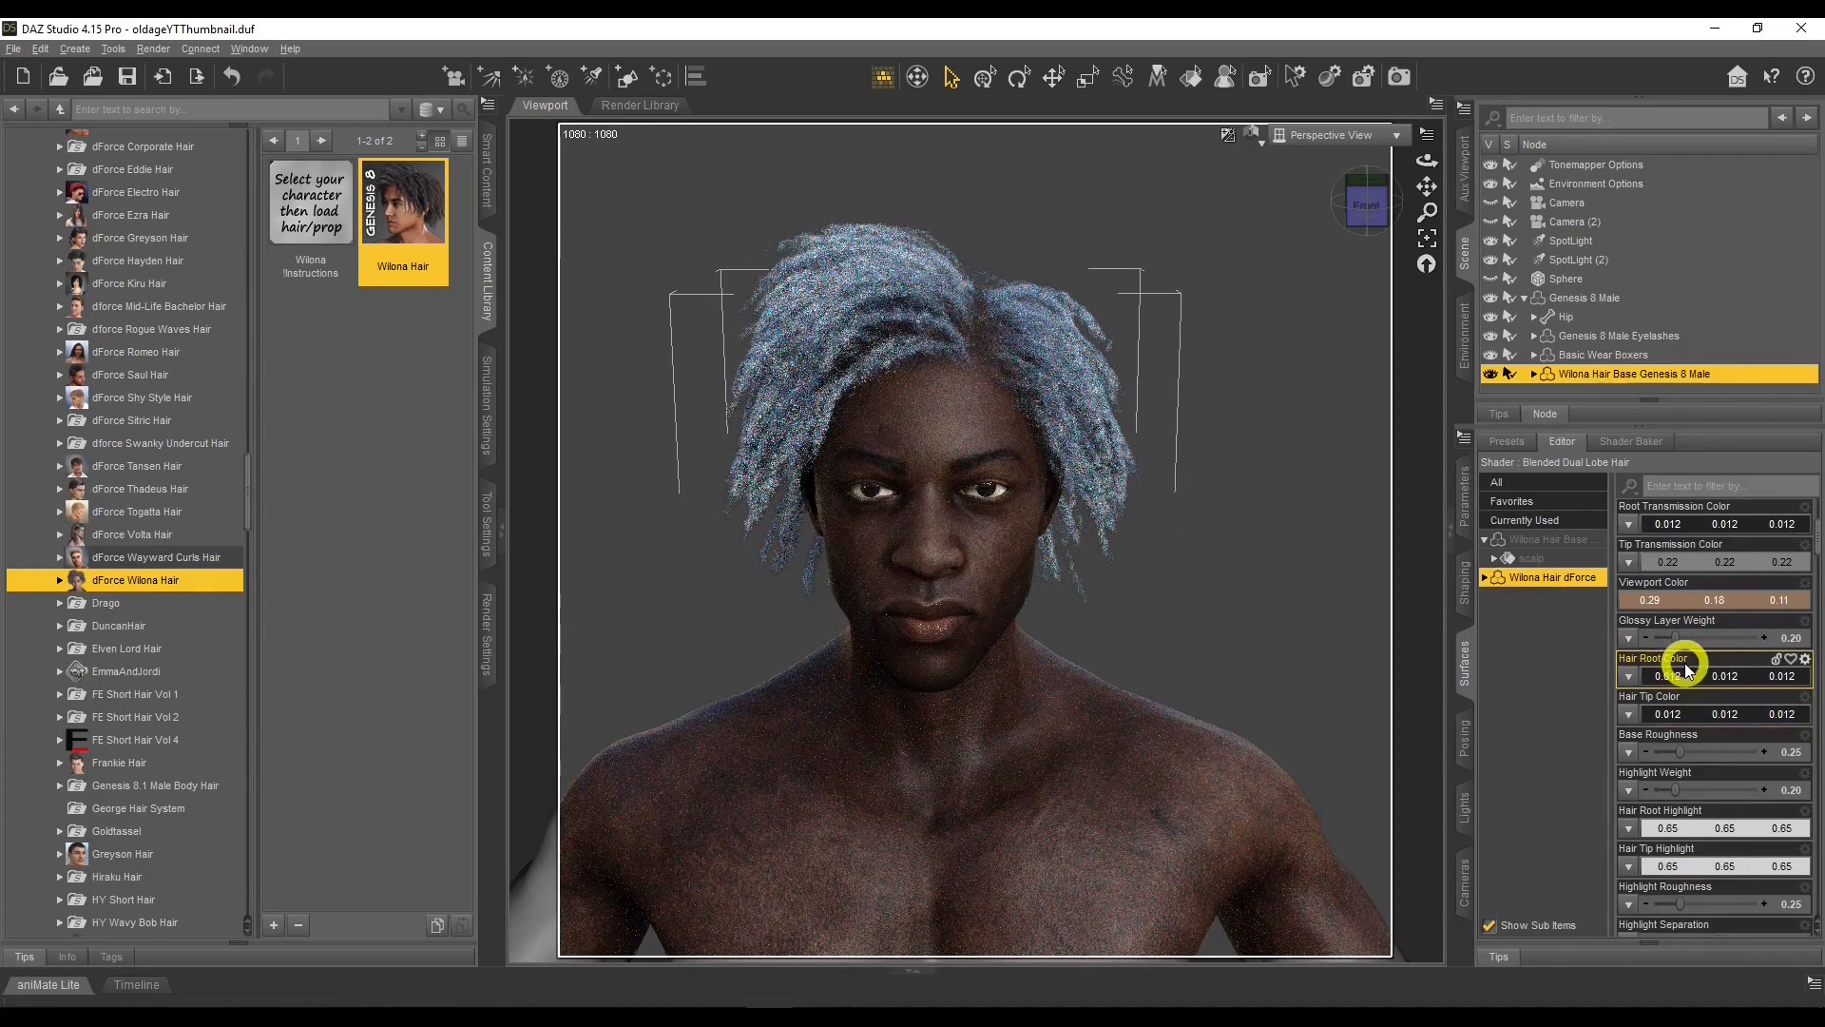
# Try a Base Roughness of about 0.85 on the hair and undo it.
pyautogui.scroll(-3, 1684, 669)
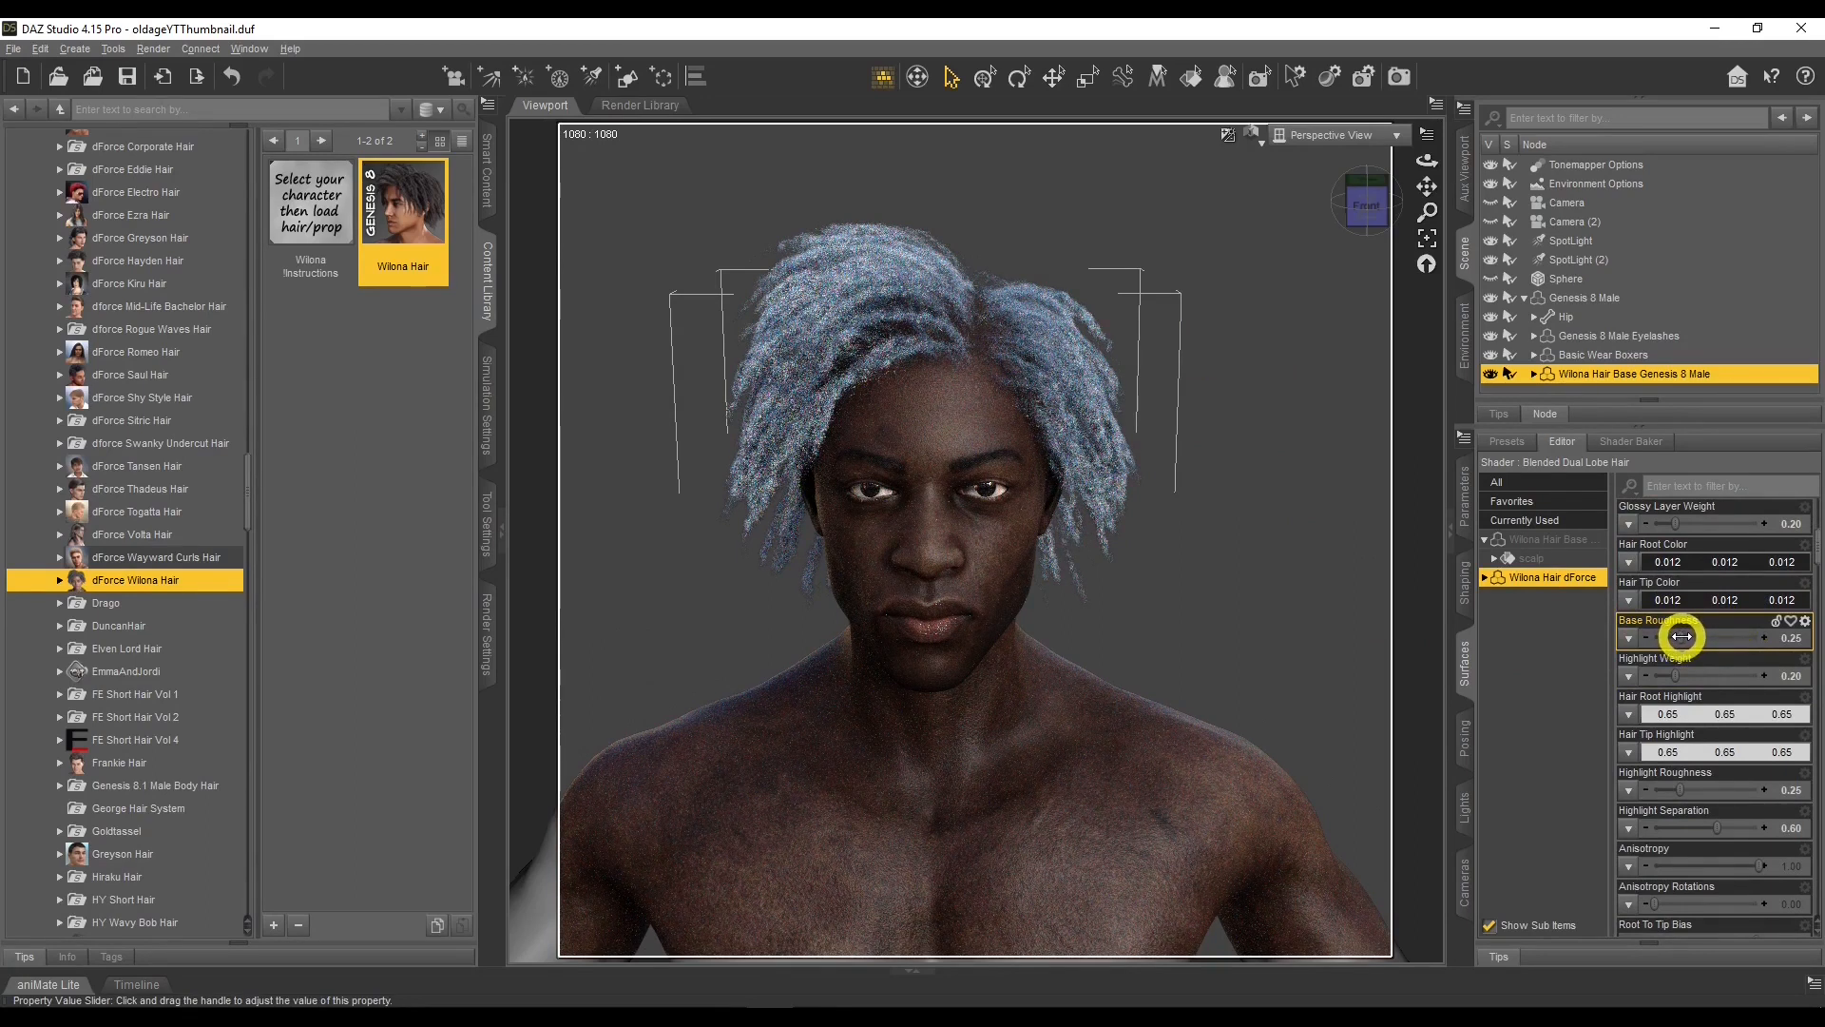
pyautogui.moveTo(1683, 636); pyautogui.dragTo(1743, 636)
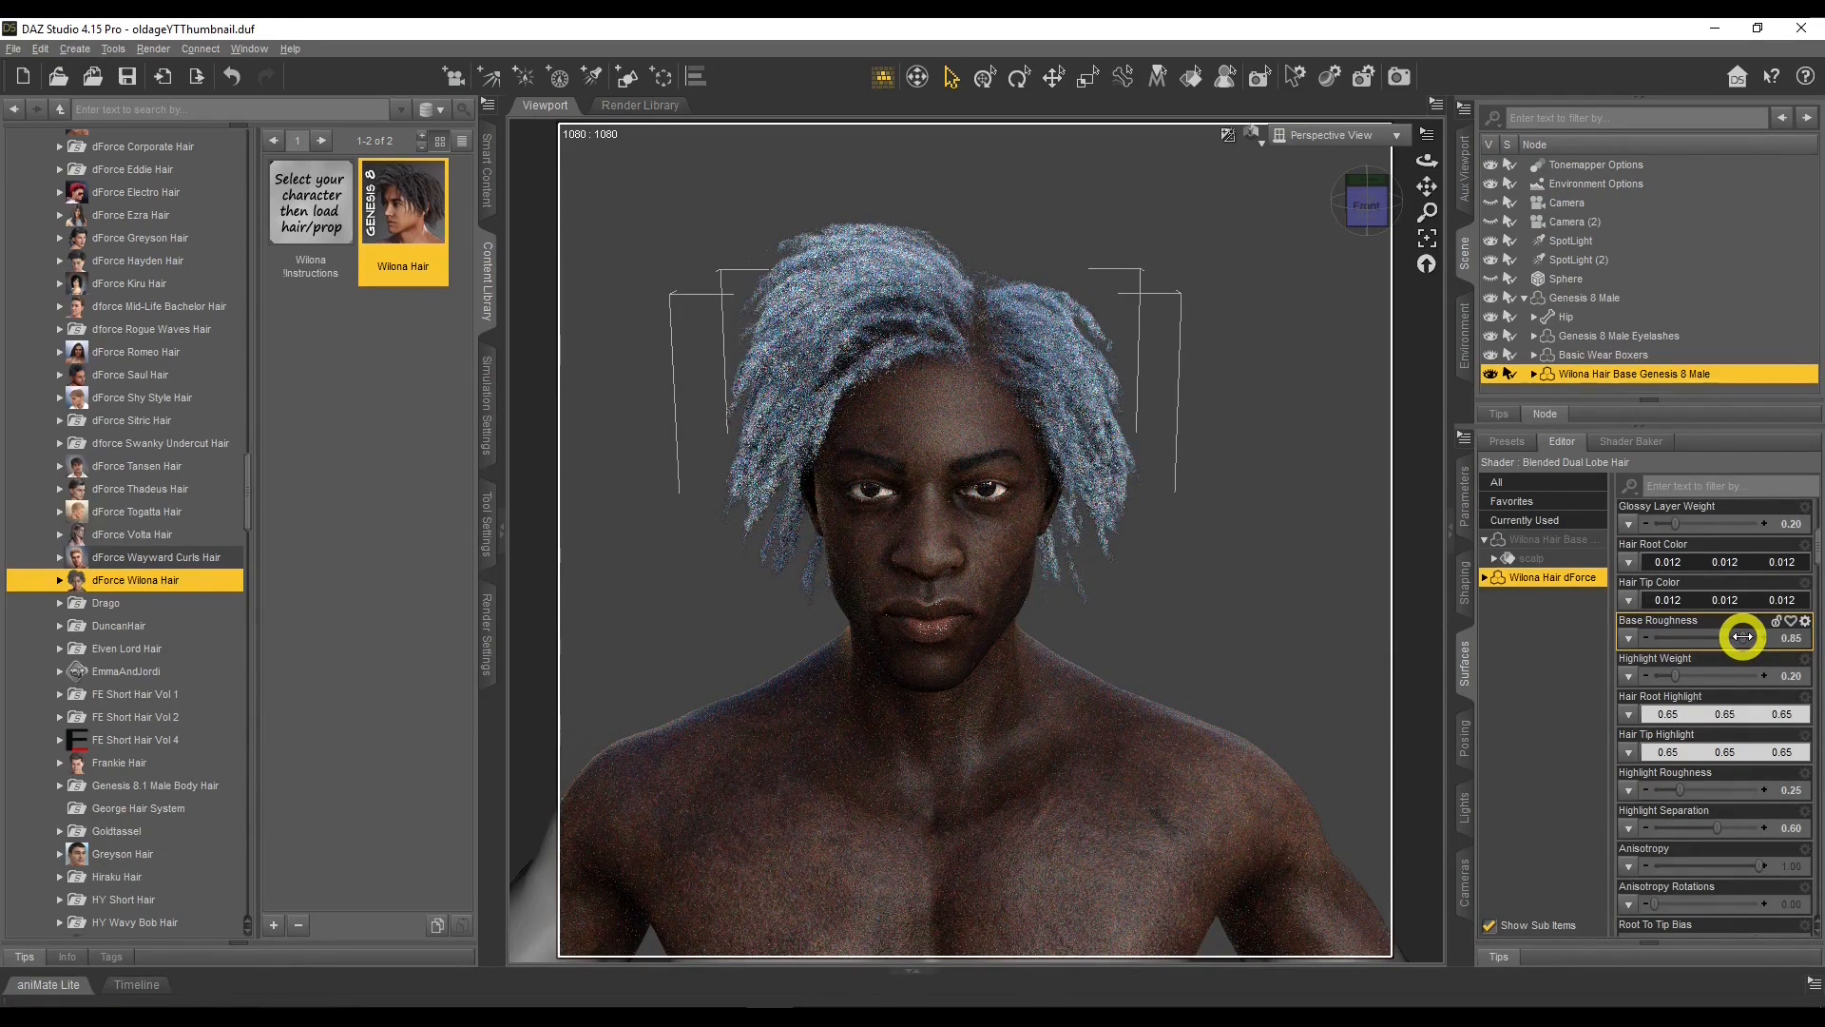
pyautogui.moveTo(1744, 636); pyautogui.dragTo(1719, 647)
pyautogui.hotkey('ctrl', 'z')
pyautogui.hotkey('ctrl', 'z')
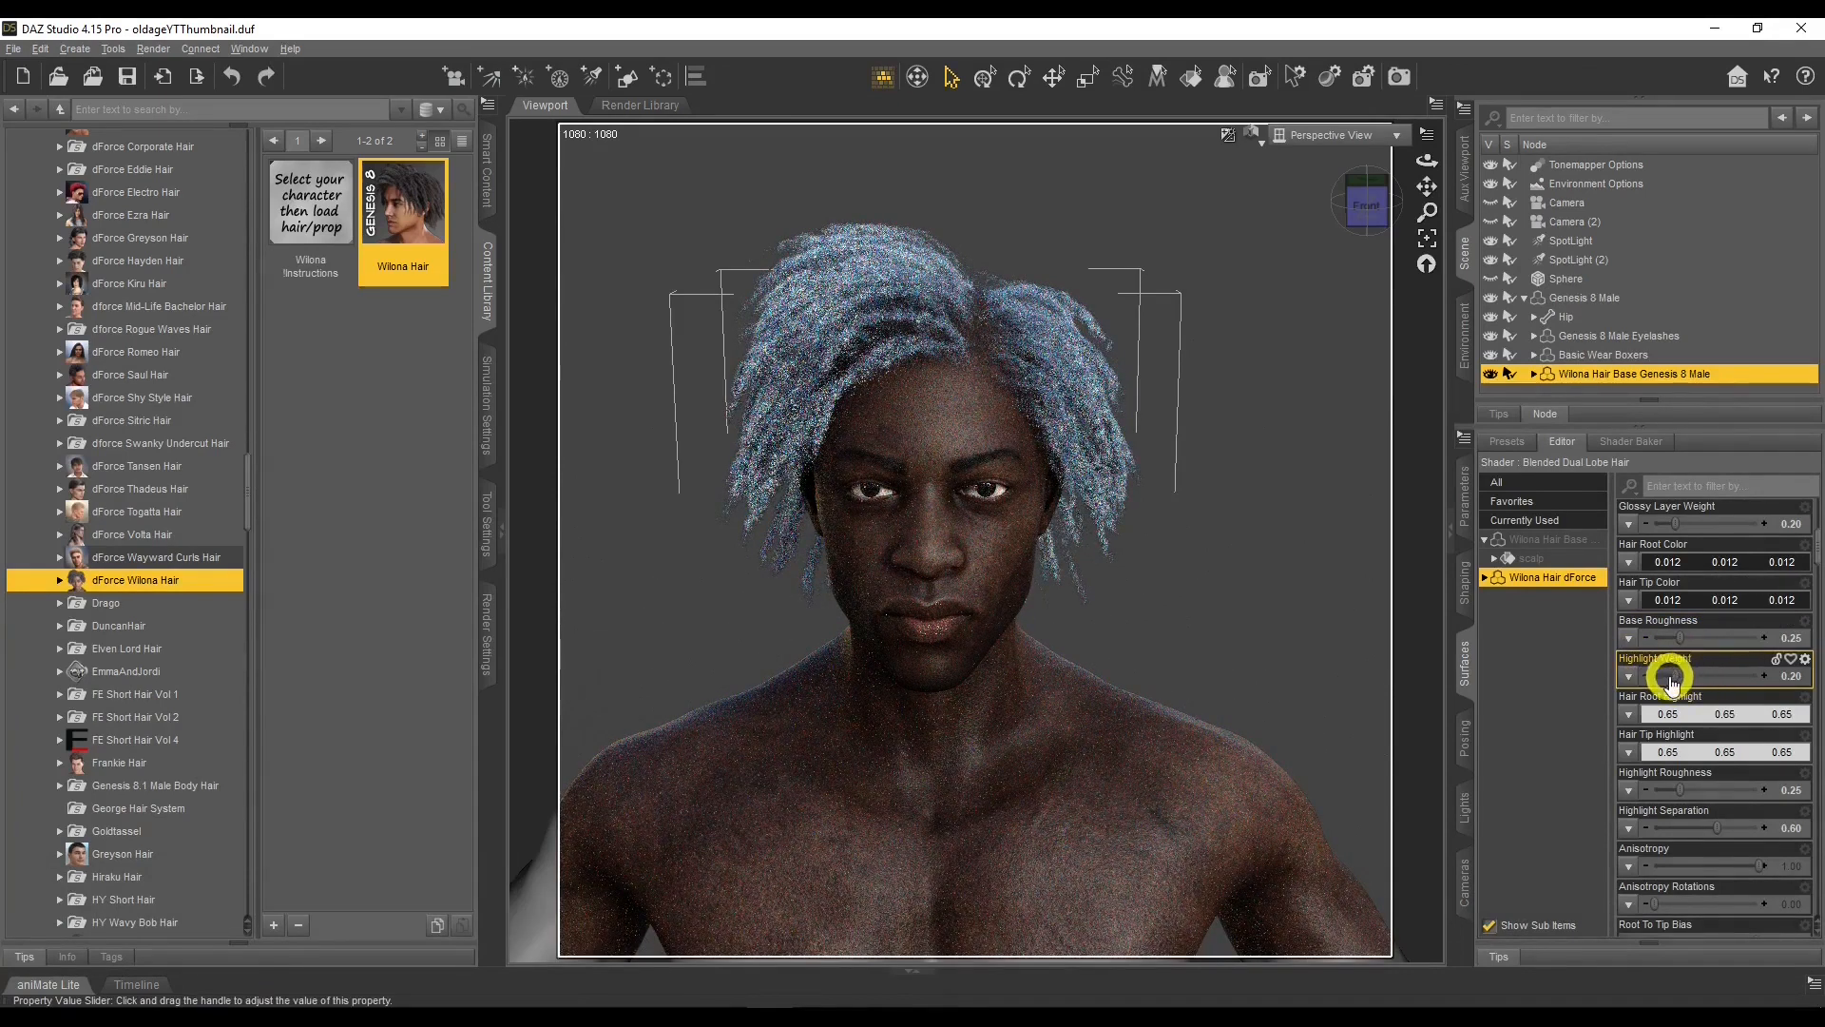
# Try a Highlight Weight of about 0.92 on the hair and undo it.
pyautogui.moveTo(1680, 676); pyautogui.dragTo(1677, 676)
pyautogui.moveTo(1700, 674); pyautogui.dragTo(1750, 673)
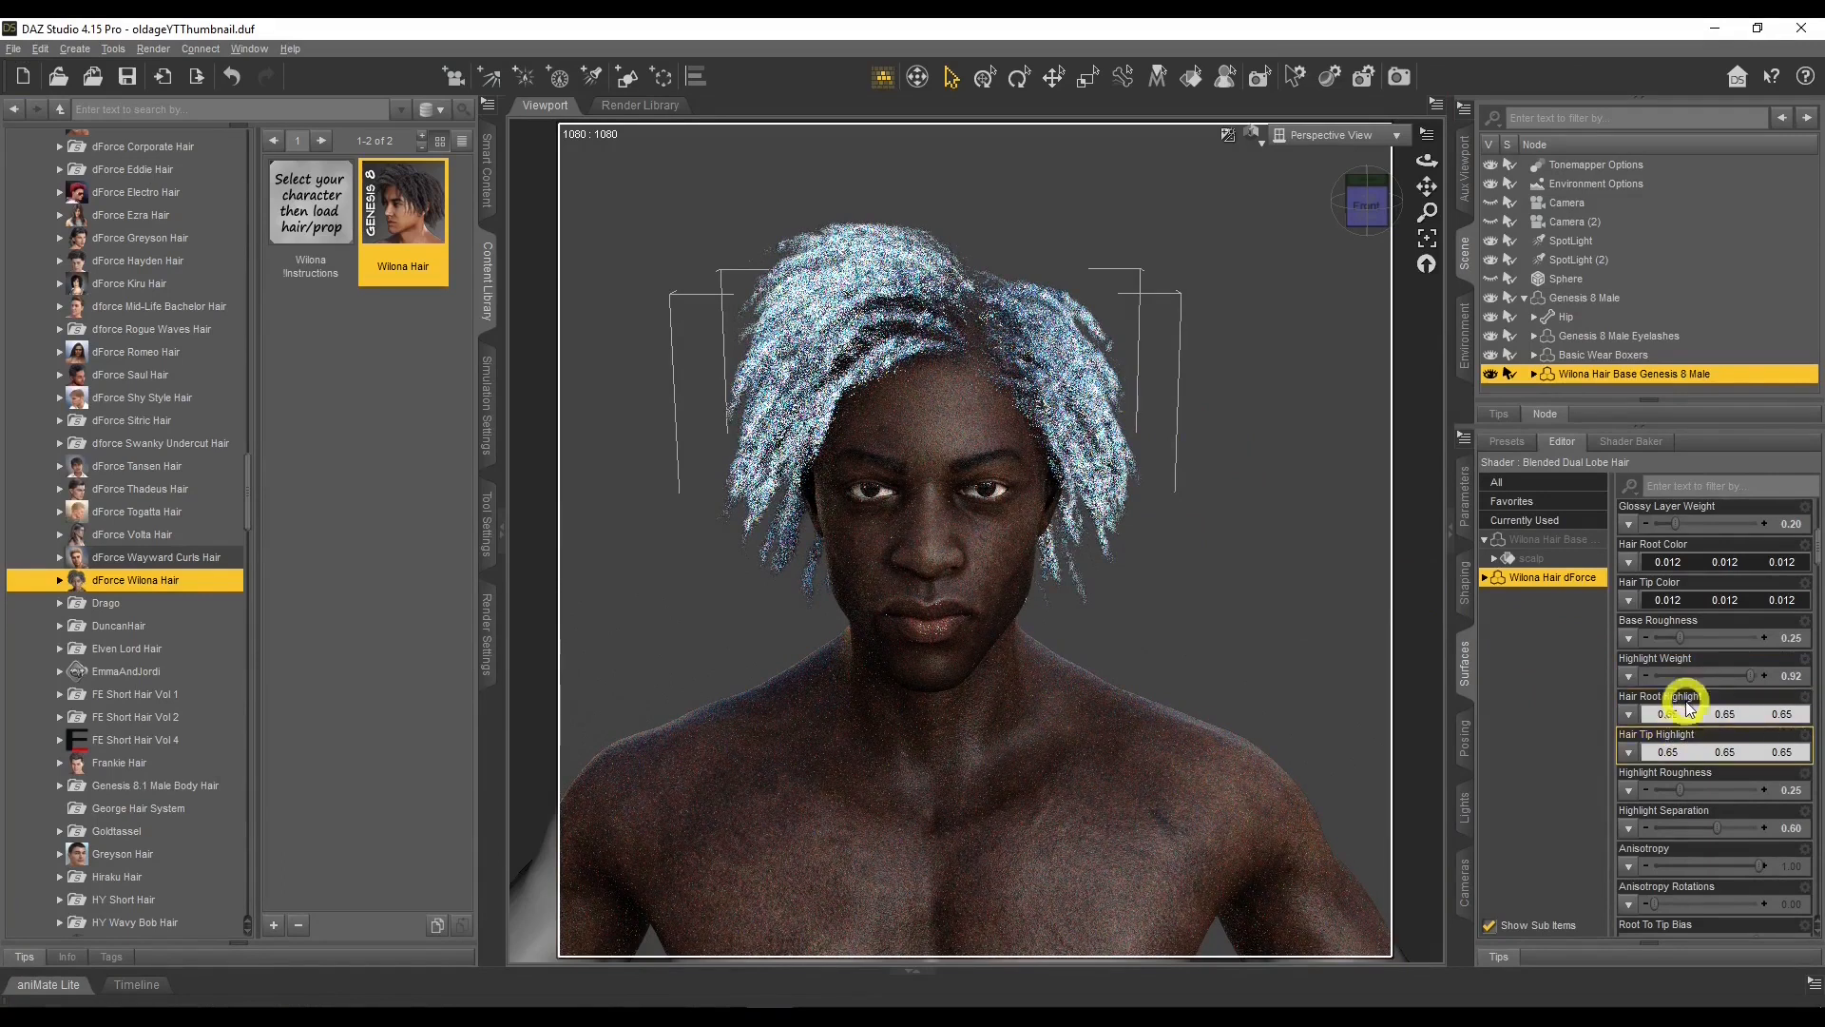
pyautogui.moveTo(1752, 673); pyautogui.dragTo(1701, 673)
pyautogui.hotkey('ctrl', 'z')
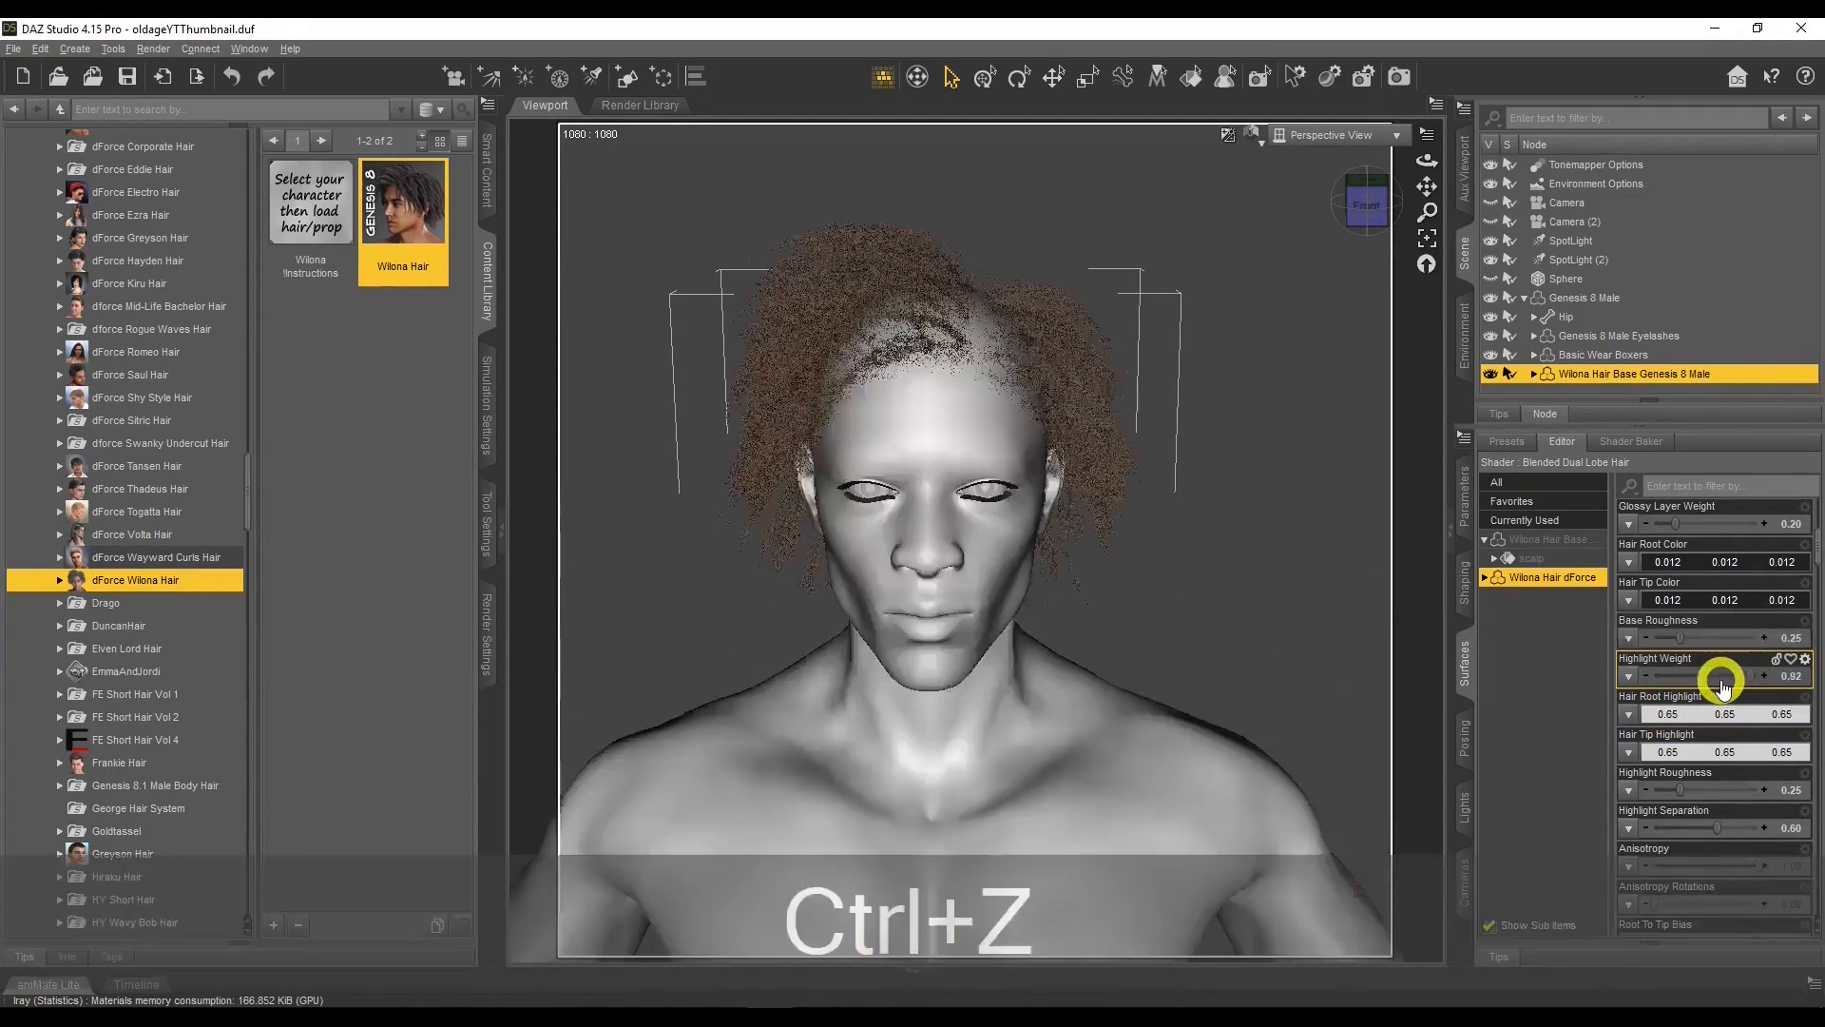
pyautogui.hotkey('ctrl', 'z')
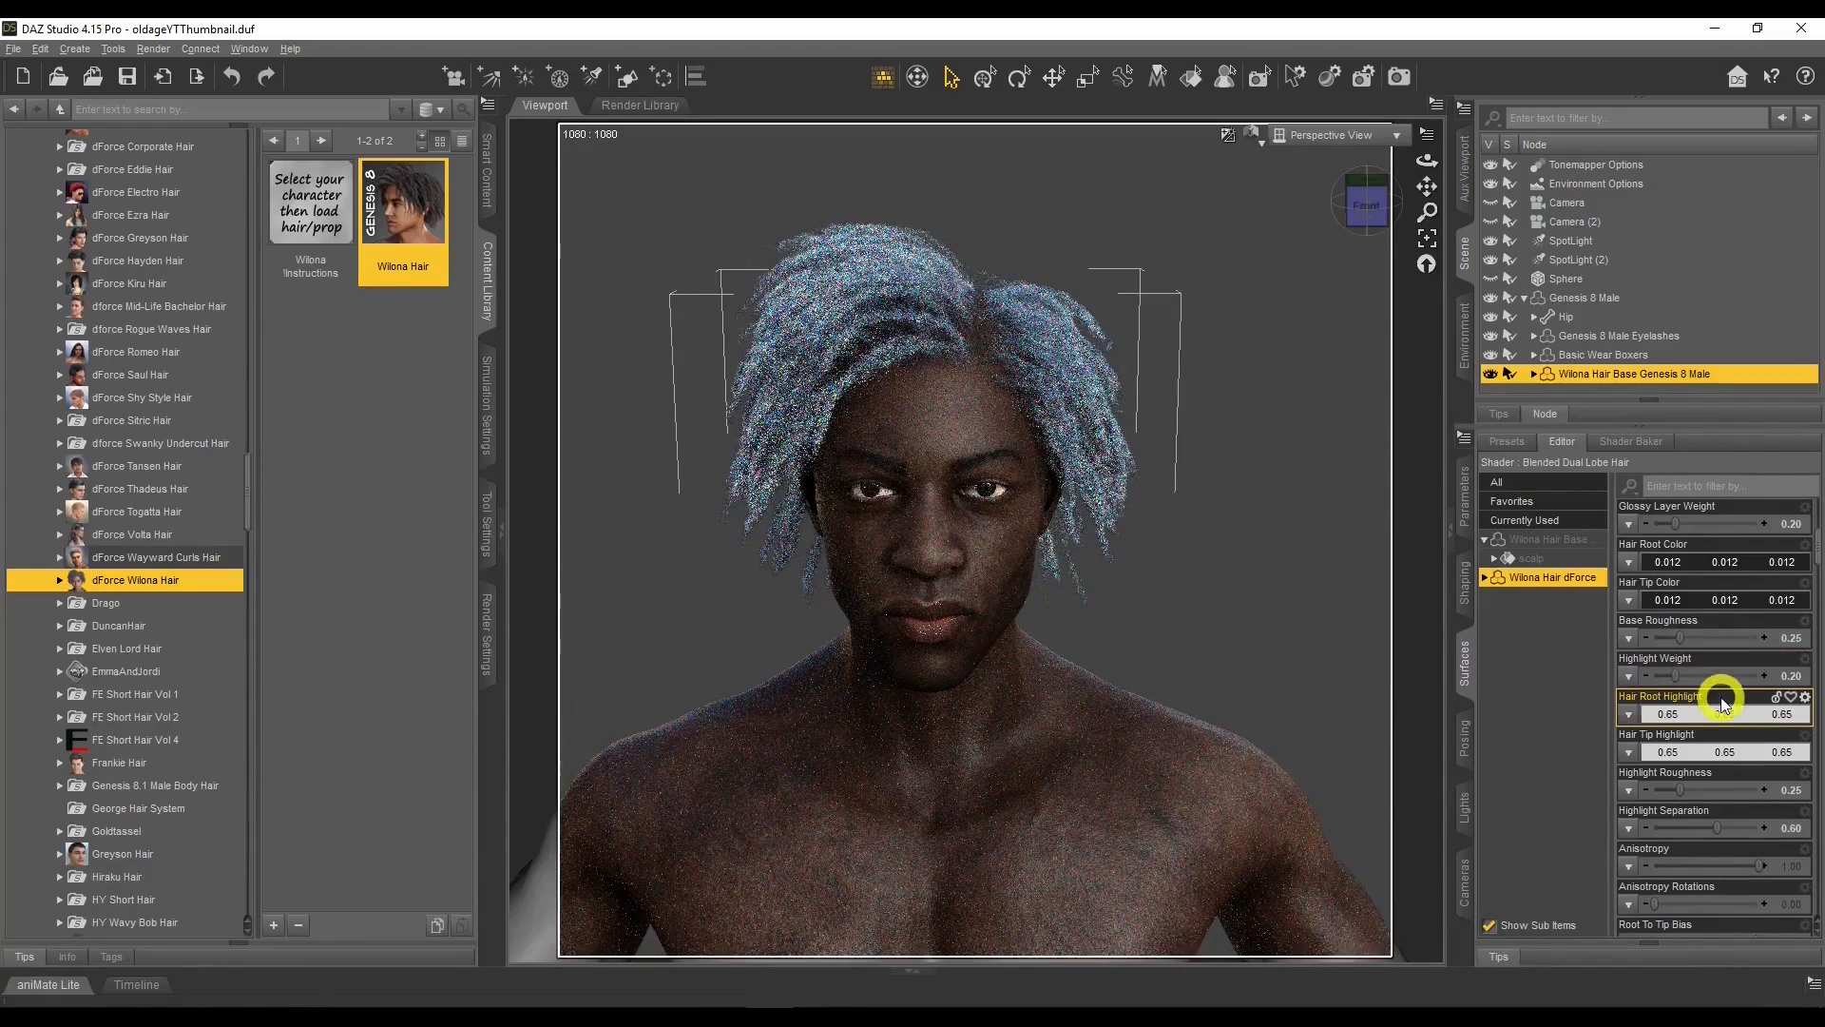
# Try pure red as the hair's Hair Root Highlight colour.
pyautogui.click(1709, 723)
pyautogui.click(774, 471)
pyautogui.click(695, 423)
pyautogui.click(954, 624)
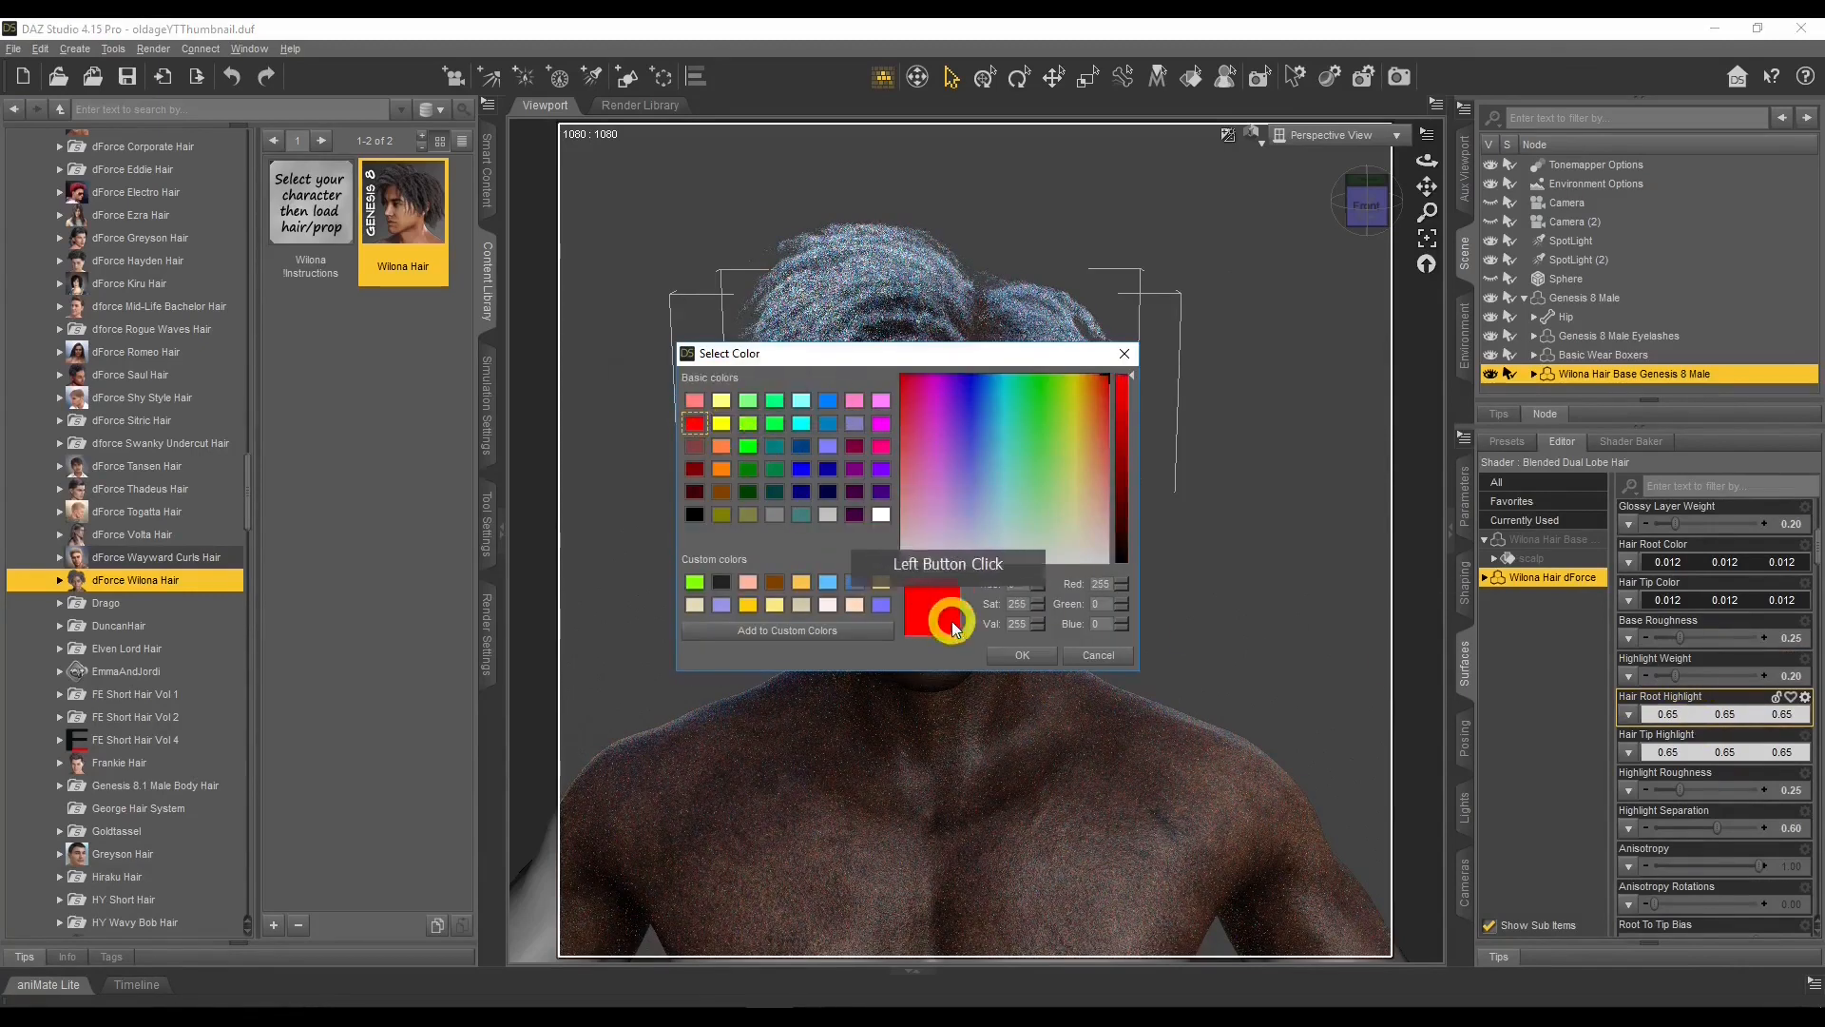
pyautogui.click(1022, 656)
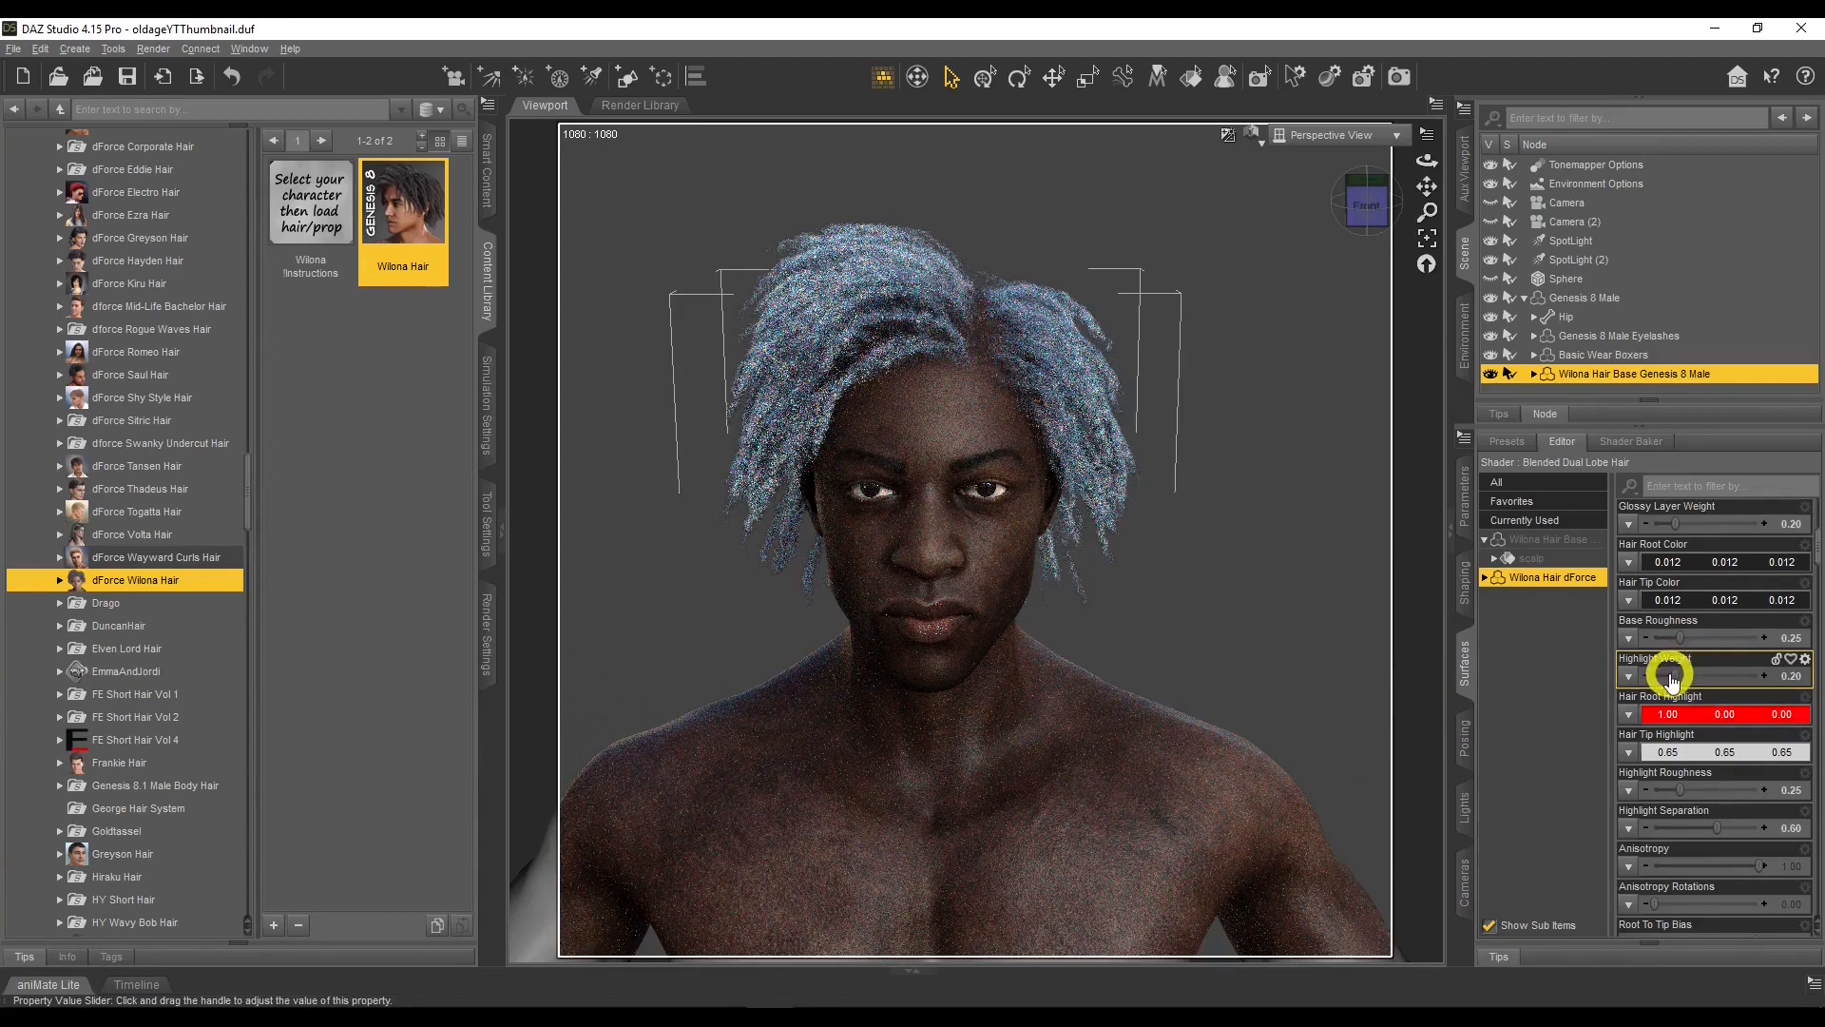
# Try a Highlight Weight of 0.82 together with a pure red Hair Tip Highlight.
pyautogui.moveTo(1677, 673); pyautogui.dragTo(1740, 673)
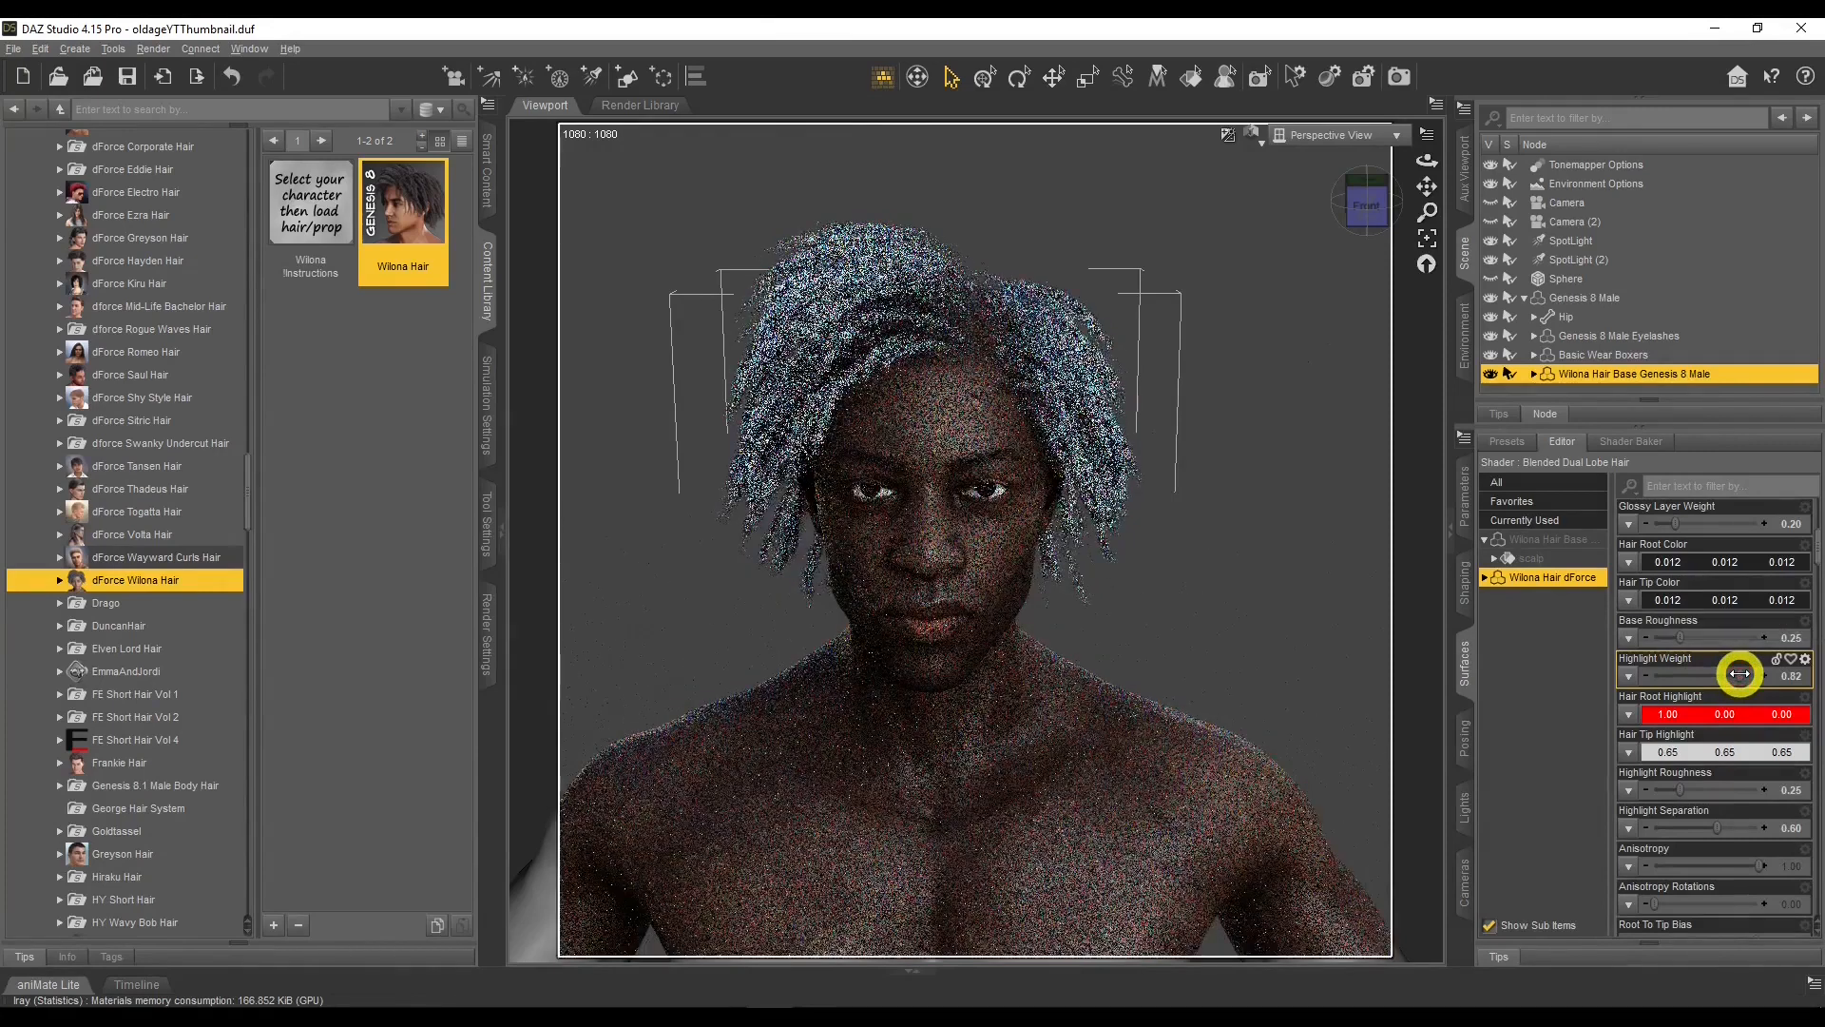
pyautogui.click(1698, 754)
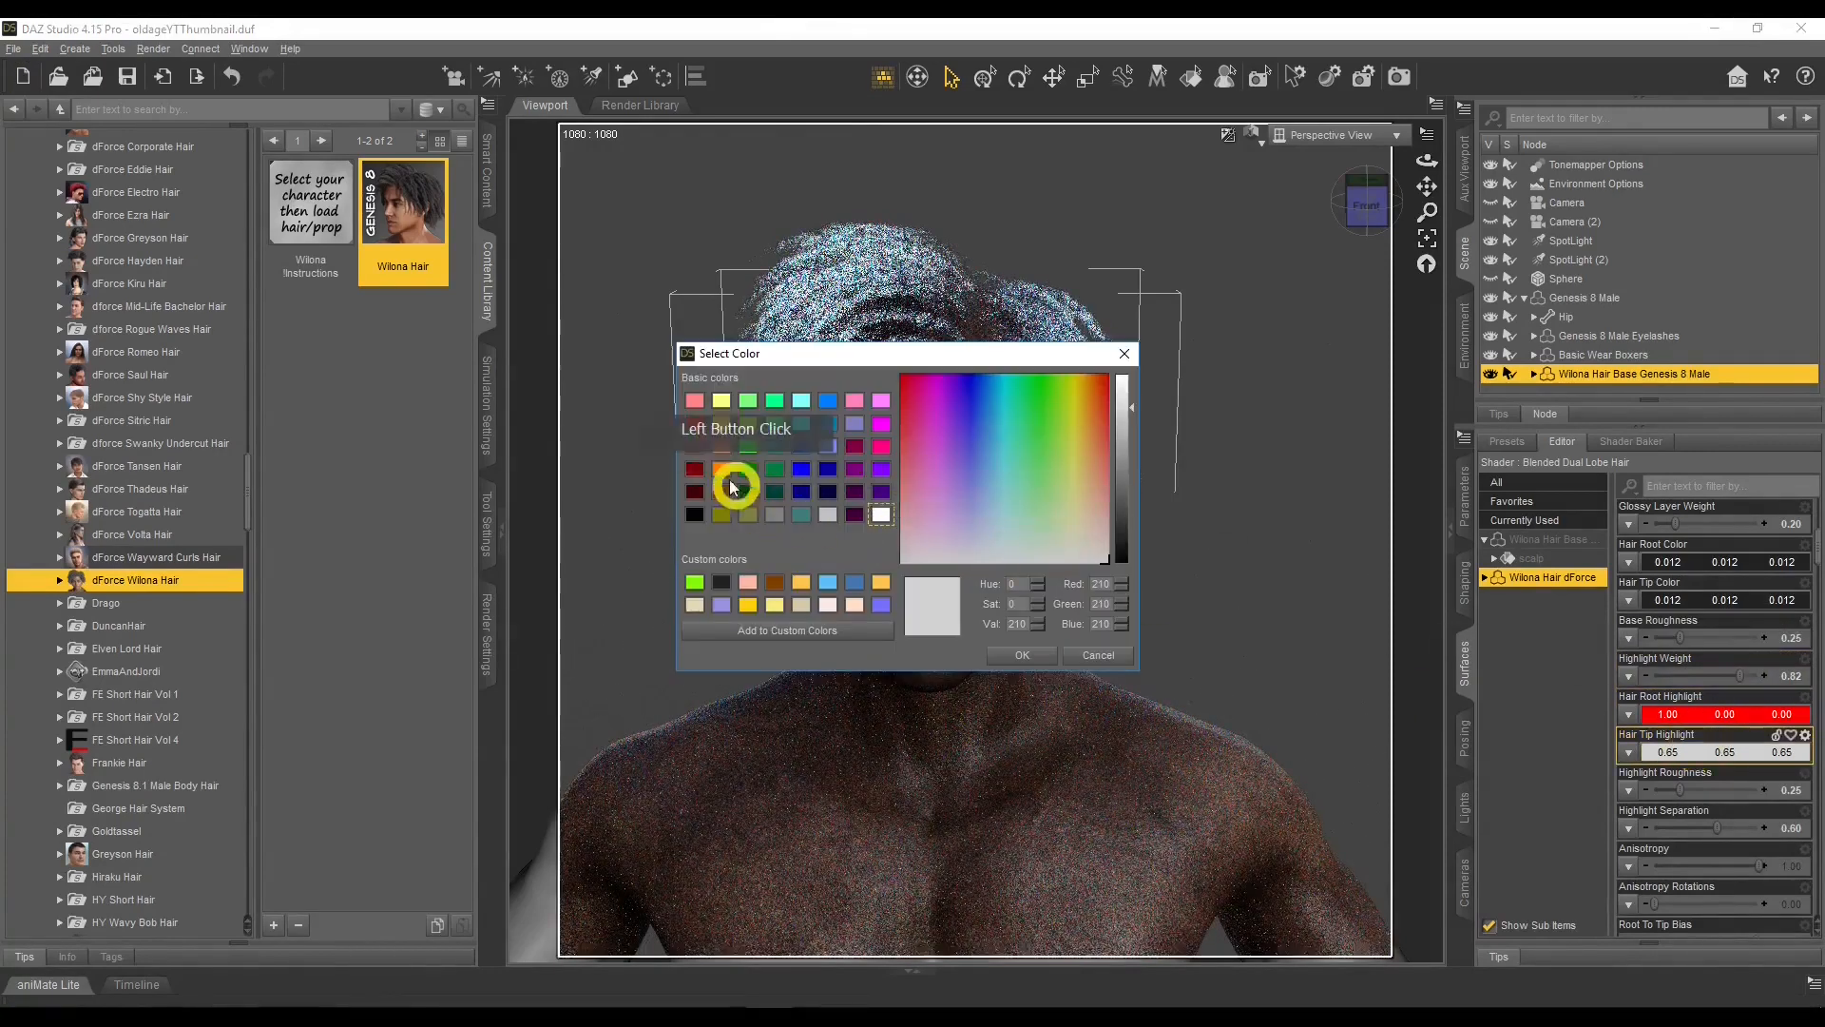
pyautogui.click(695, 423)
pyautogui.click(1020, 655)
# Lower the Highlight Weight to 0.30 and set the Hair Root Highlight to near-black, 0.012 in all channels.
pyautogui.click(1734, 659)
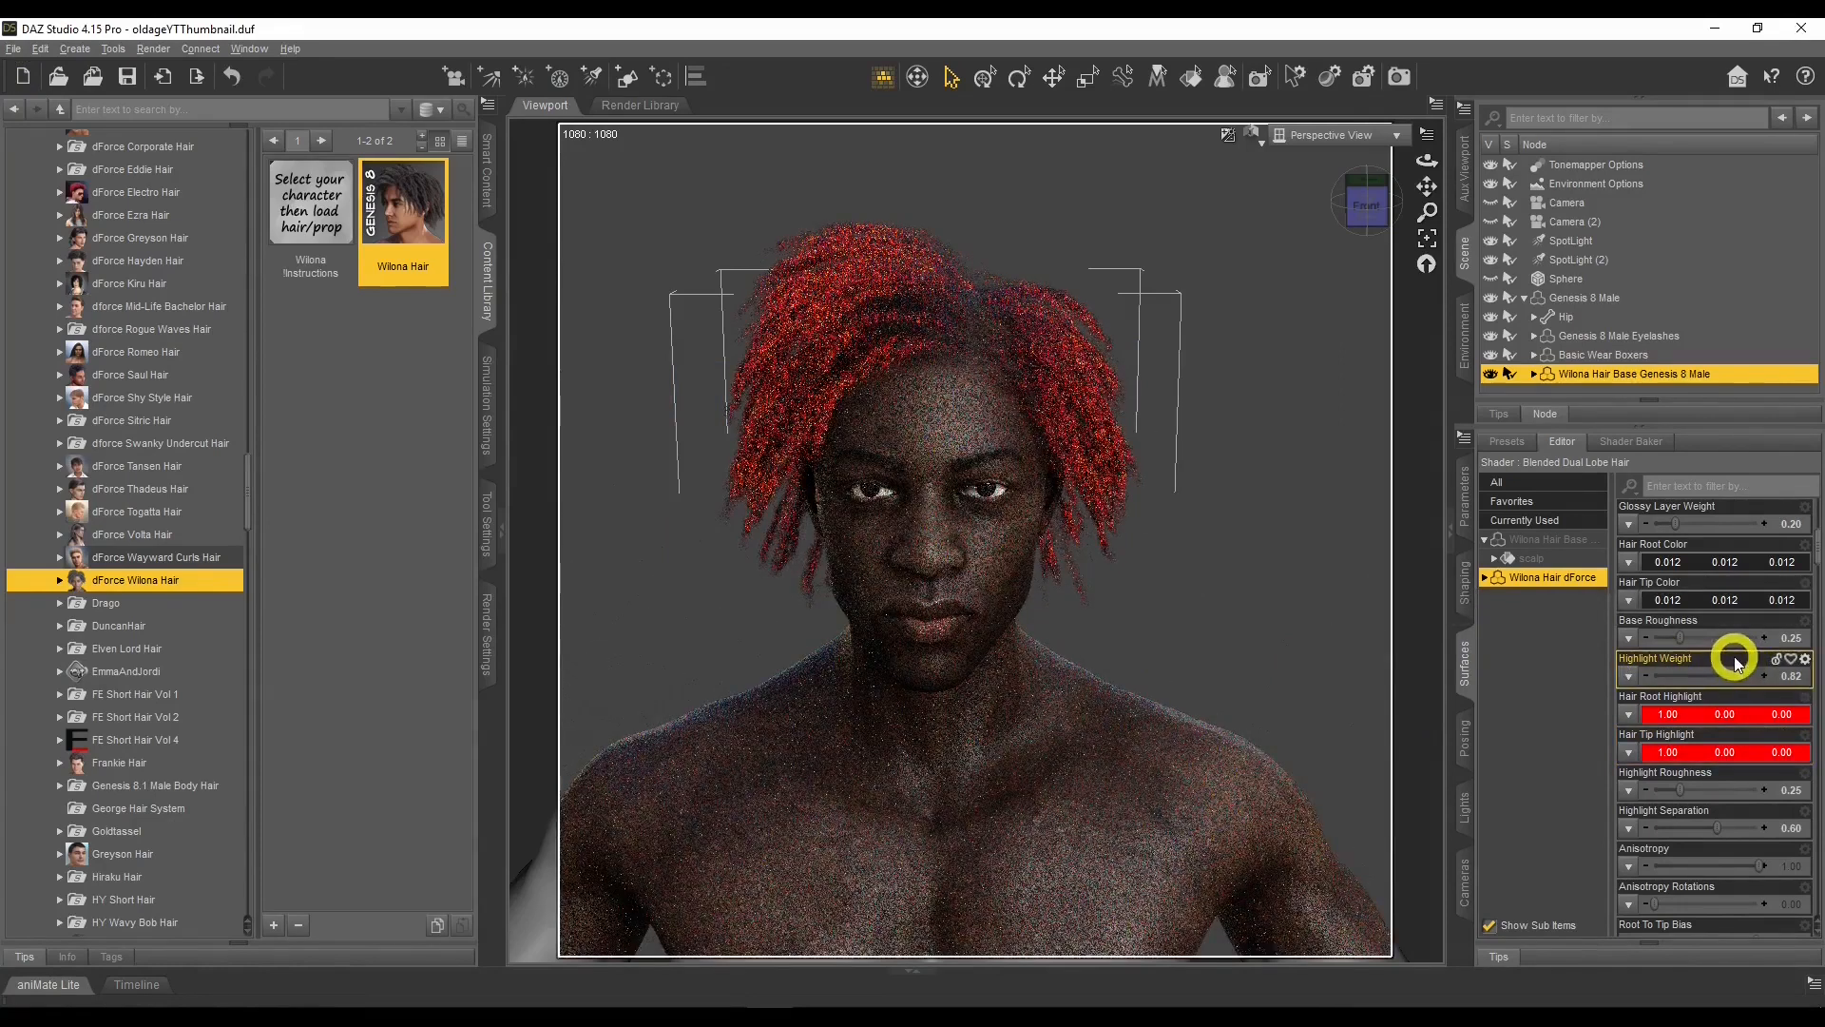
pyautogui.moveTo(1738, 674); pyautogui.dragTo(1684, 675)
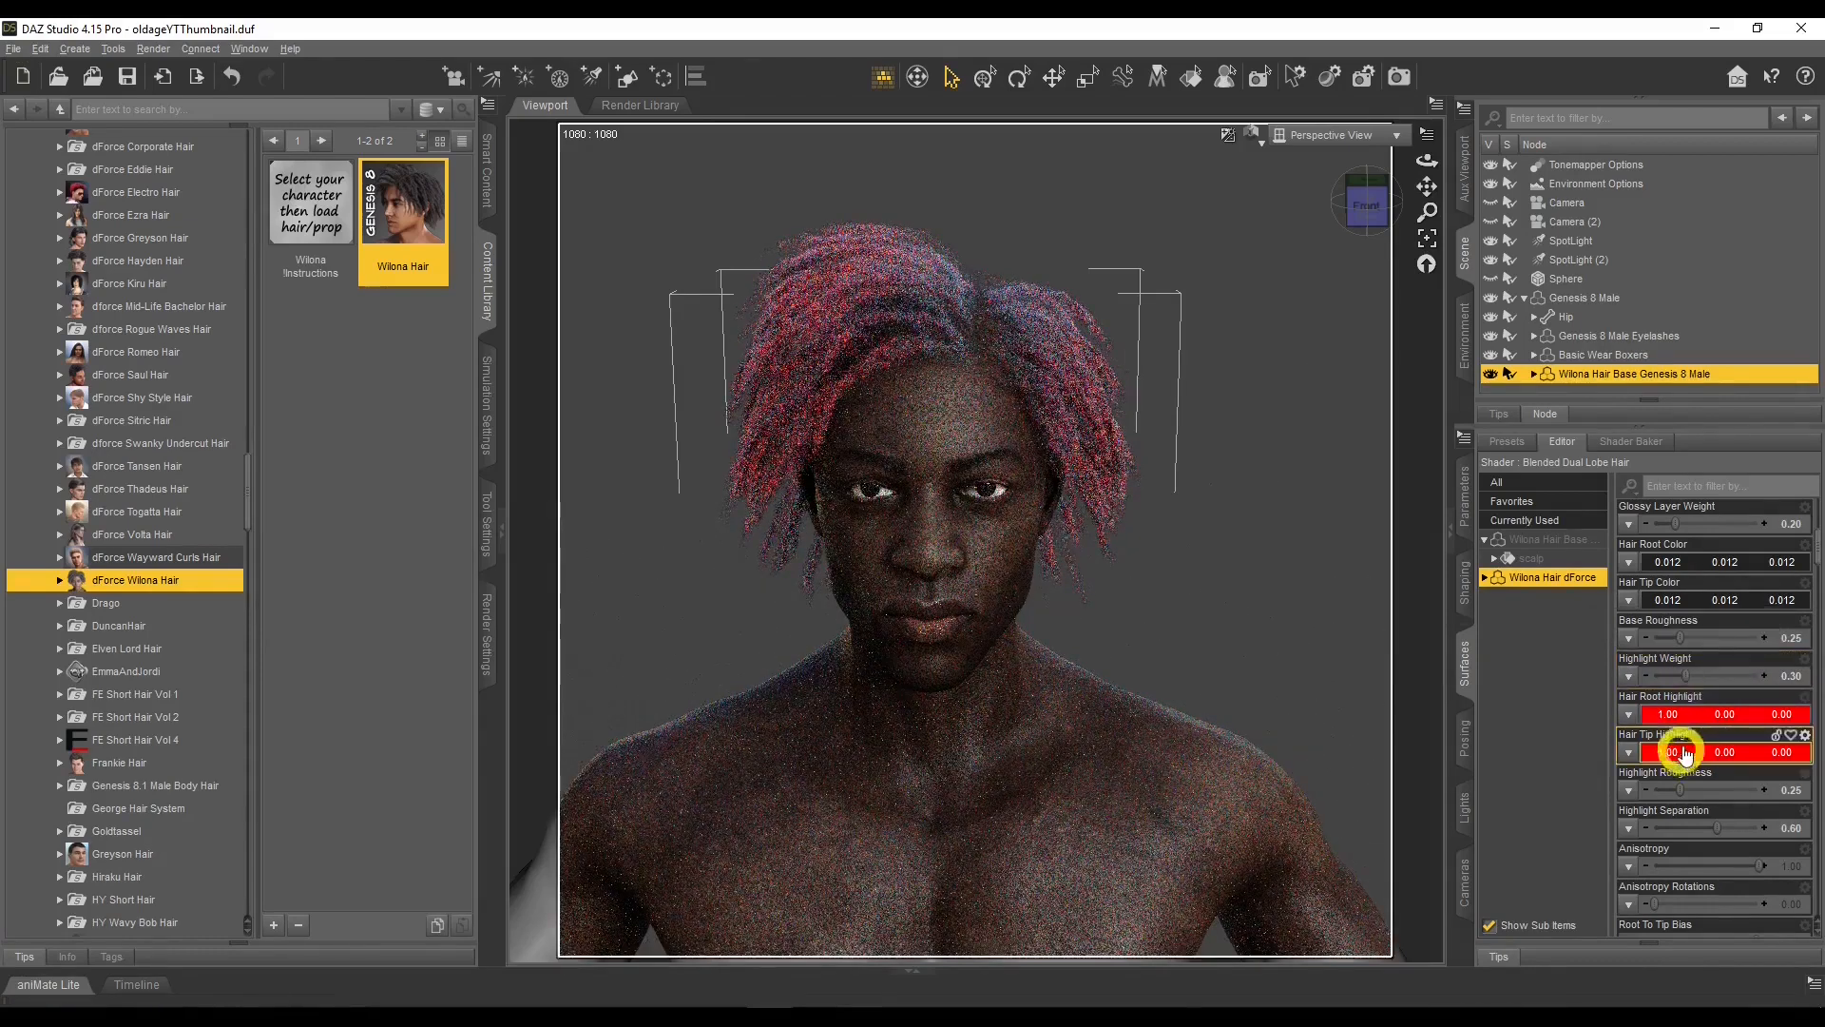
pyautogui.click(1675, 715)
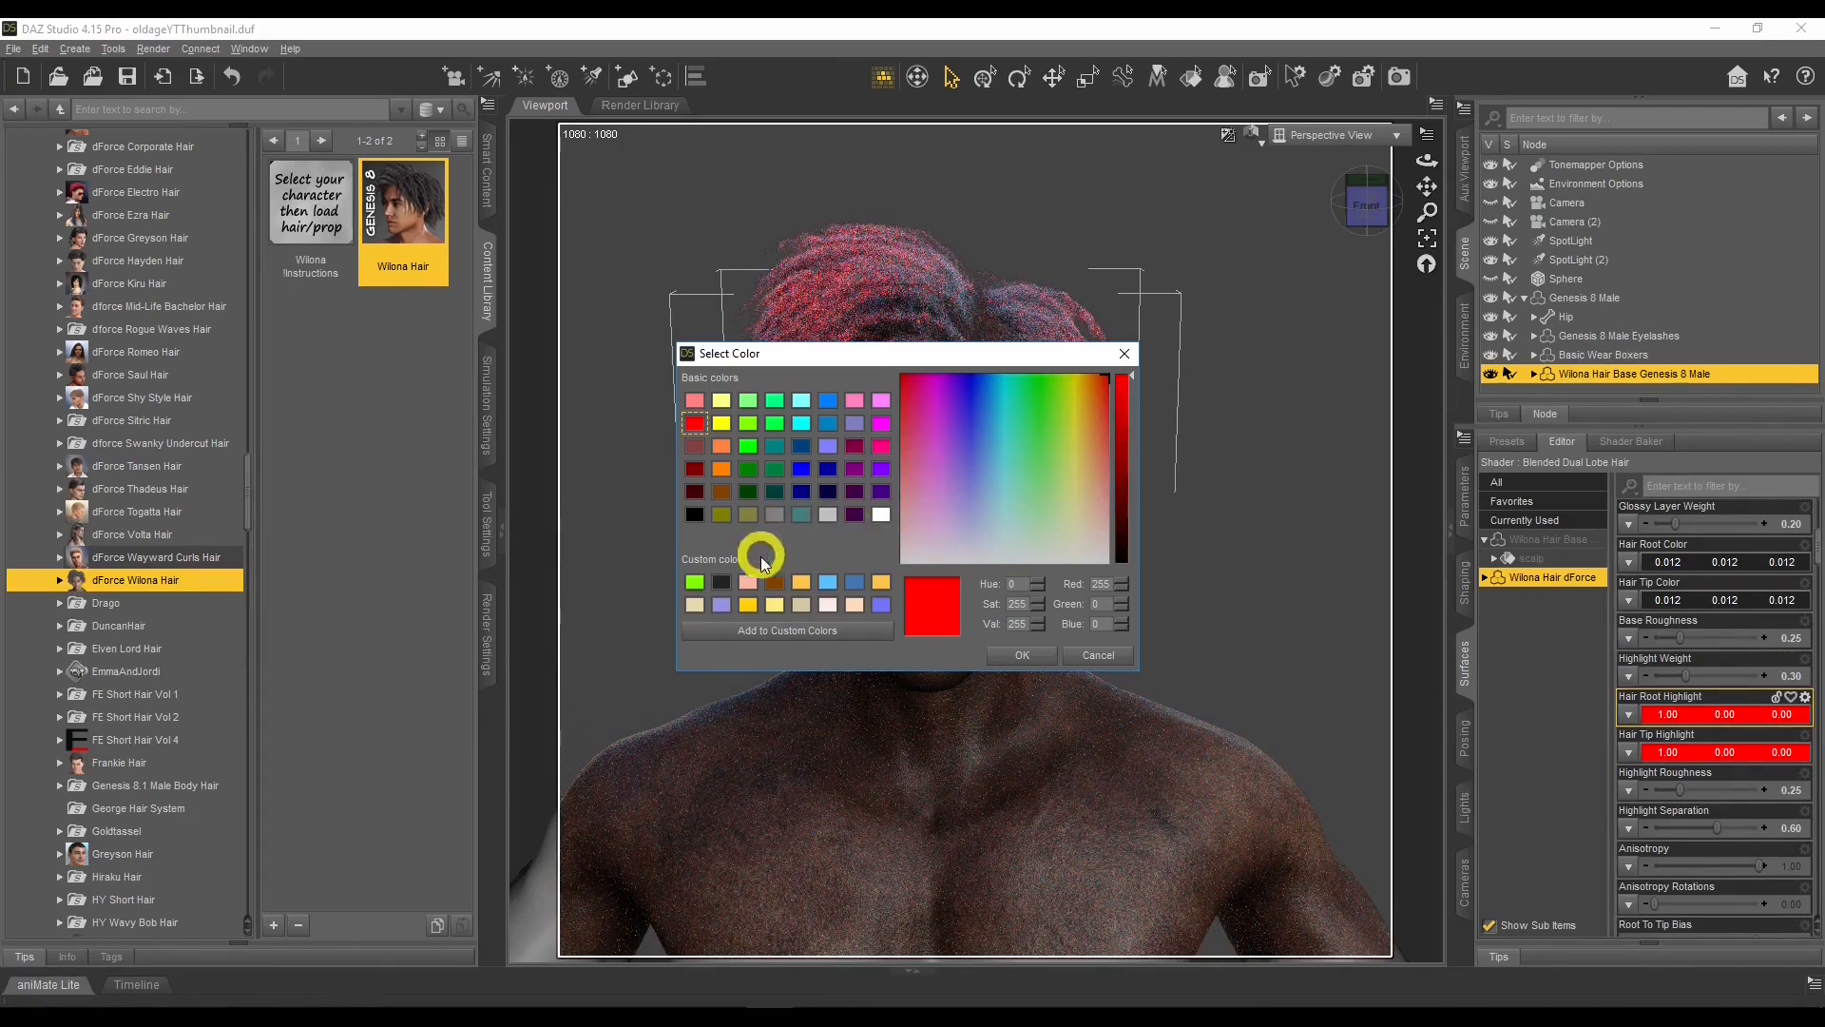
pyautogui.click(721, 582)
pyautogui.click(1022, 655)
# Set the Hair Tip Highlight to mid grey, 0.22 in all channels.
pyautogui.click(1691, 753)
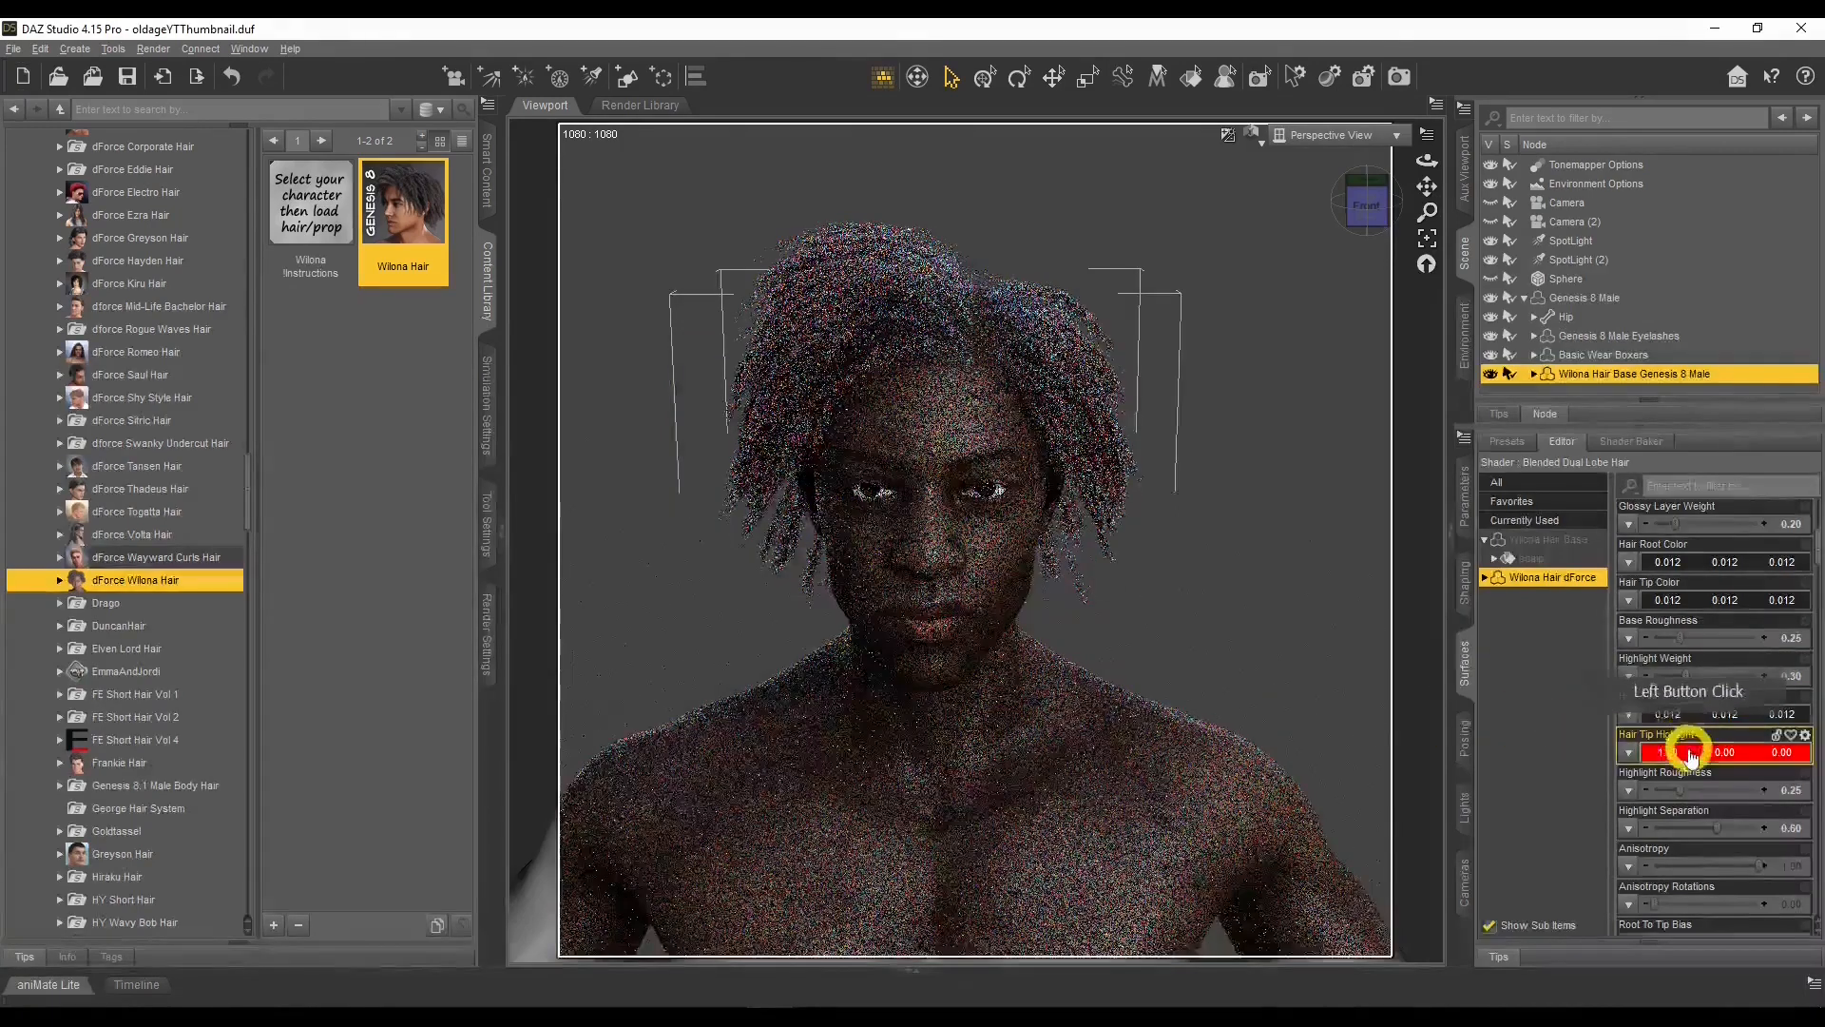
pyautogui.click(876, 551)
pyautogui.click(779, 517)
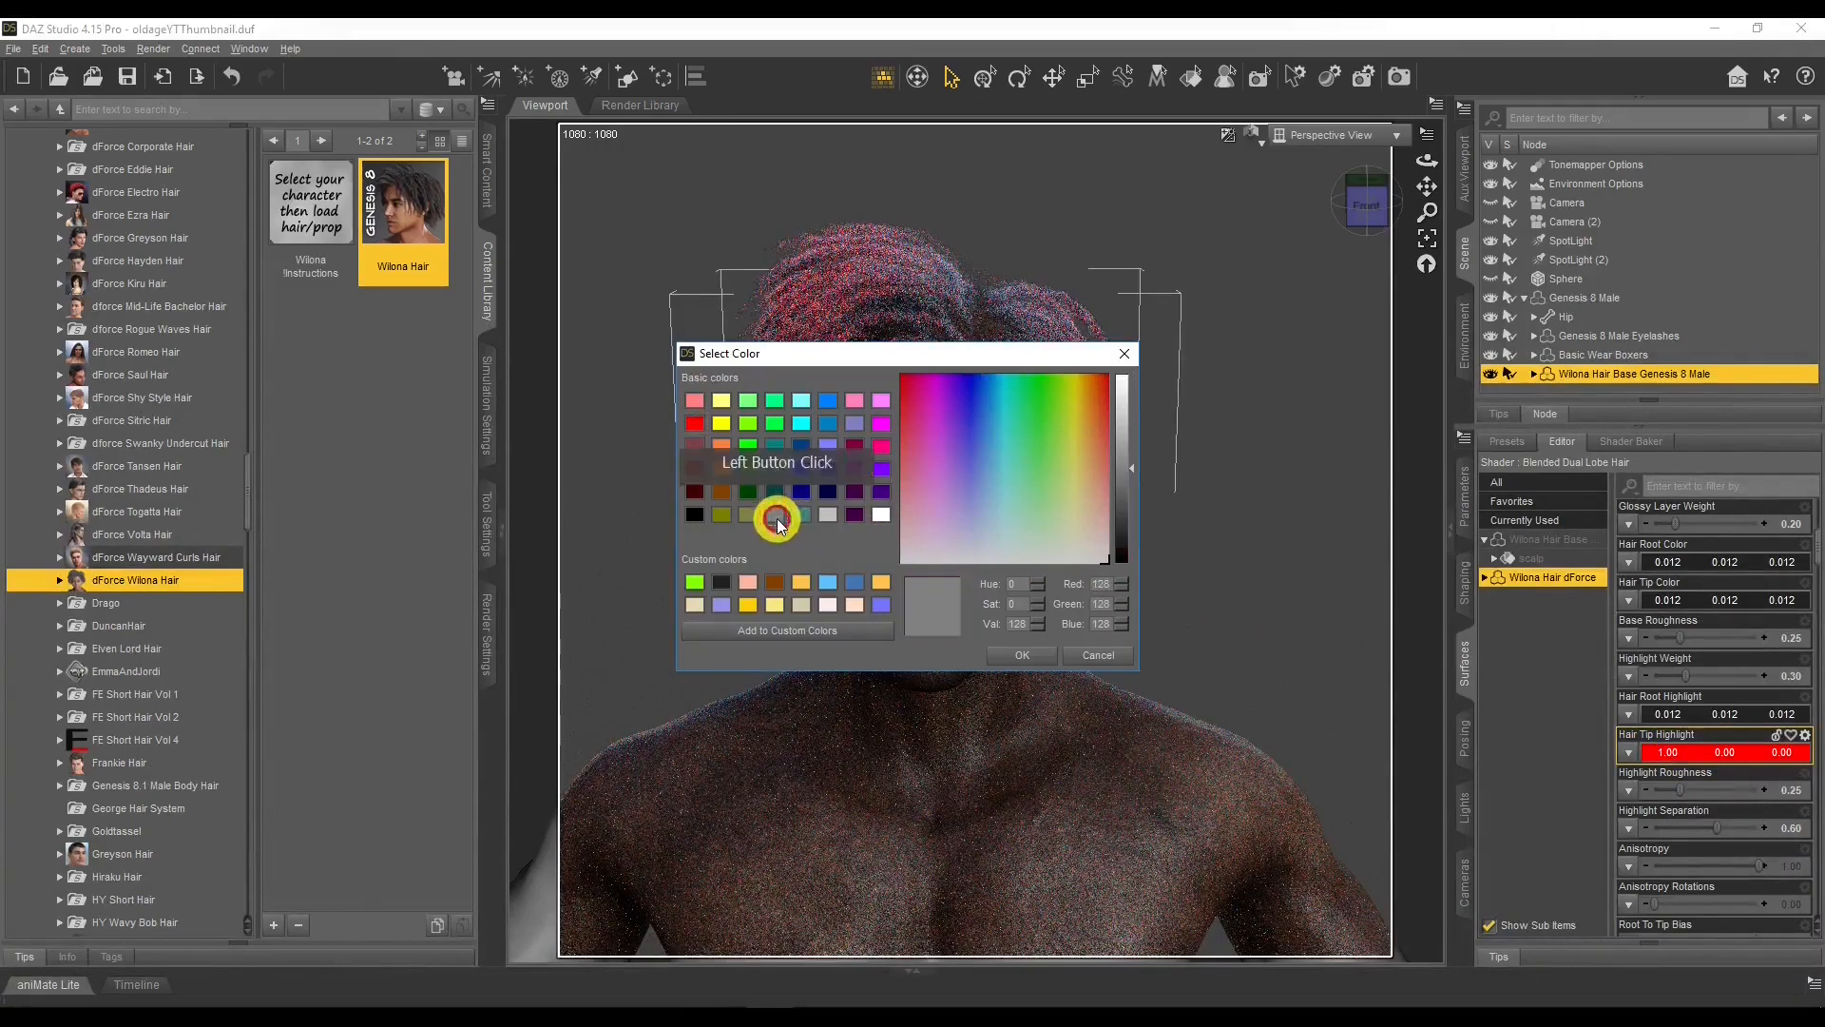
pyautogui.click(1004, 653)
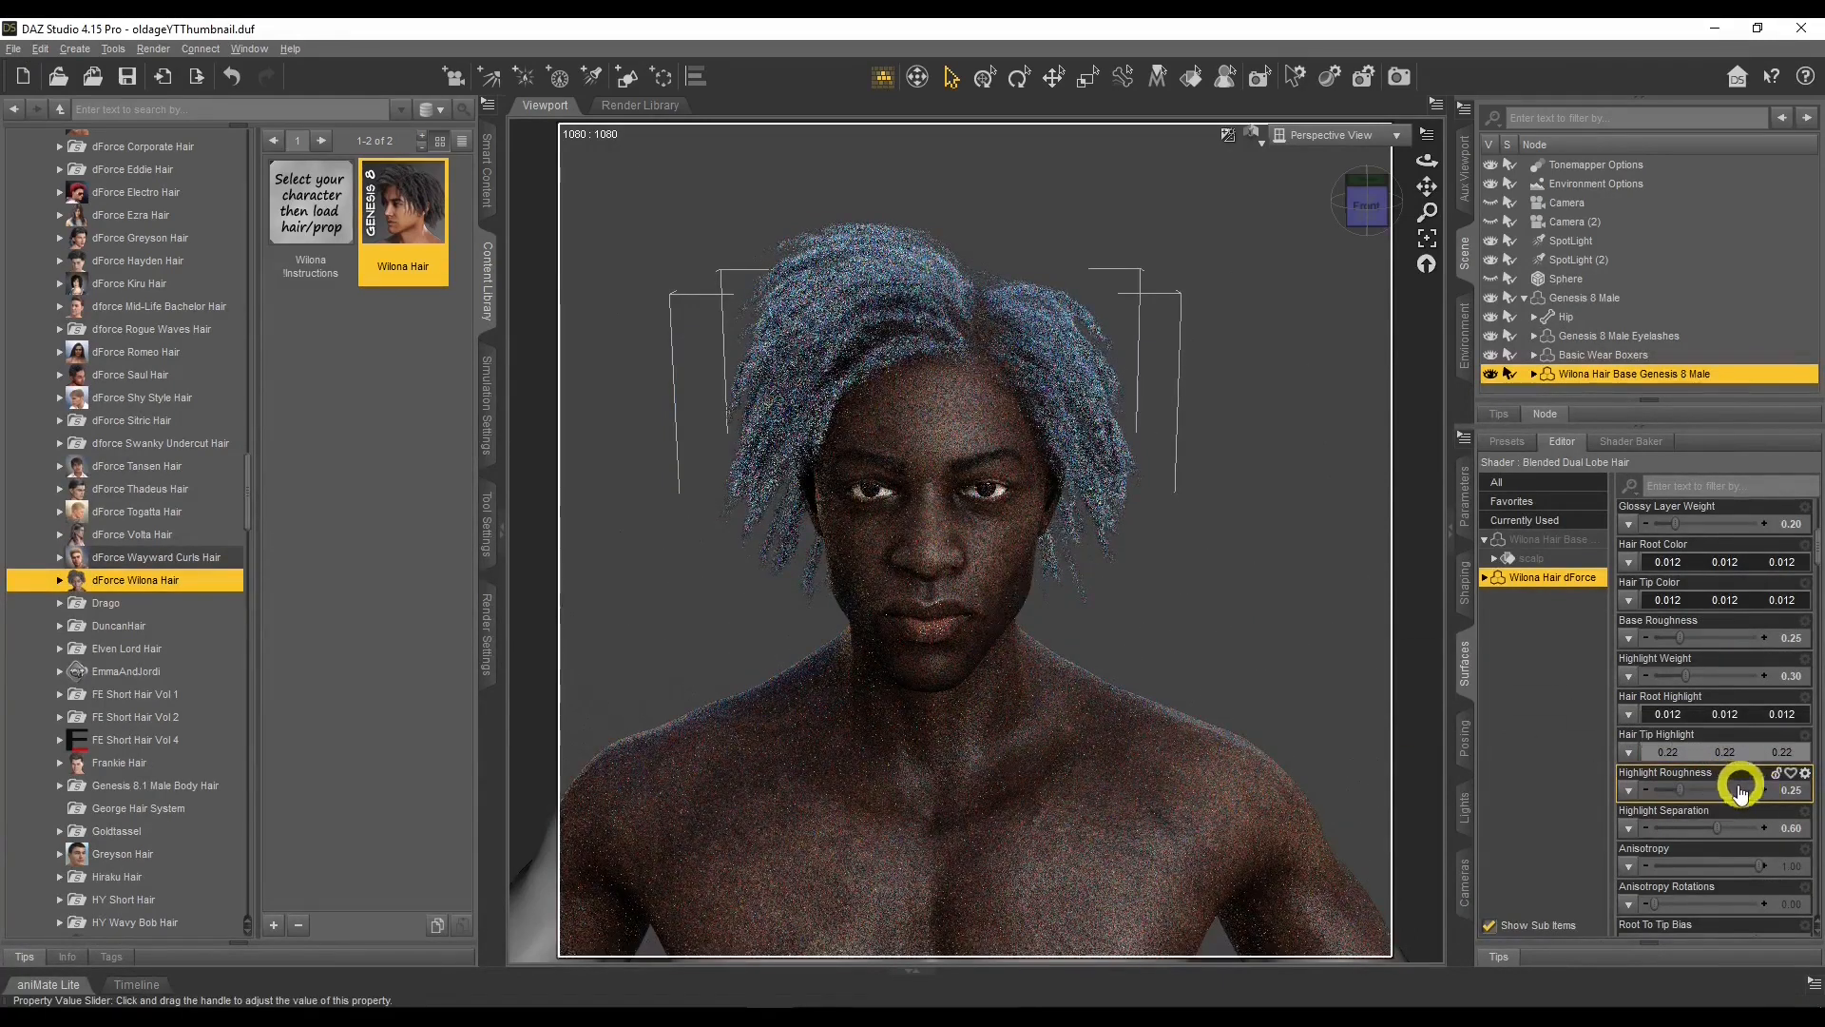
# Lighten the Hair Tip Highlight to 0.54 in all channels and set the Highlight Weight to 0.29.
pyautogui.click(1692, 752)
pyautogui.click(821, 526)
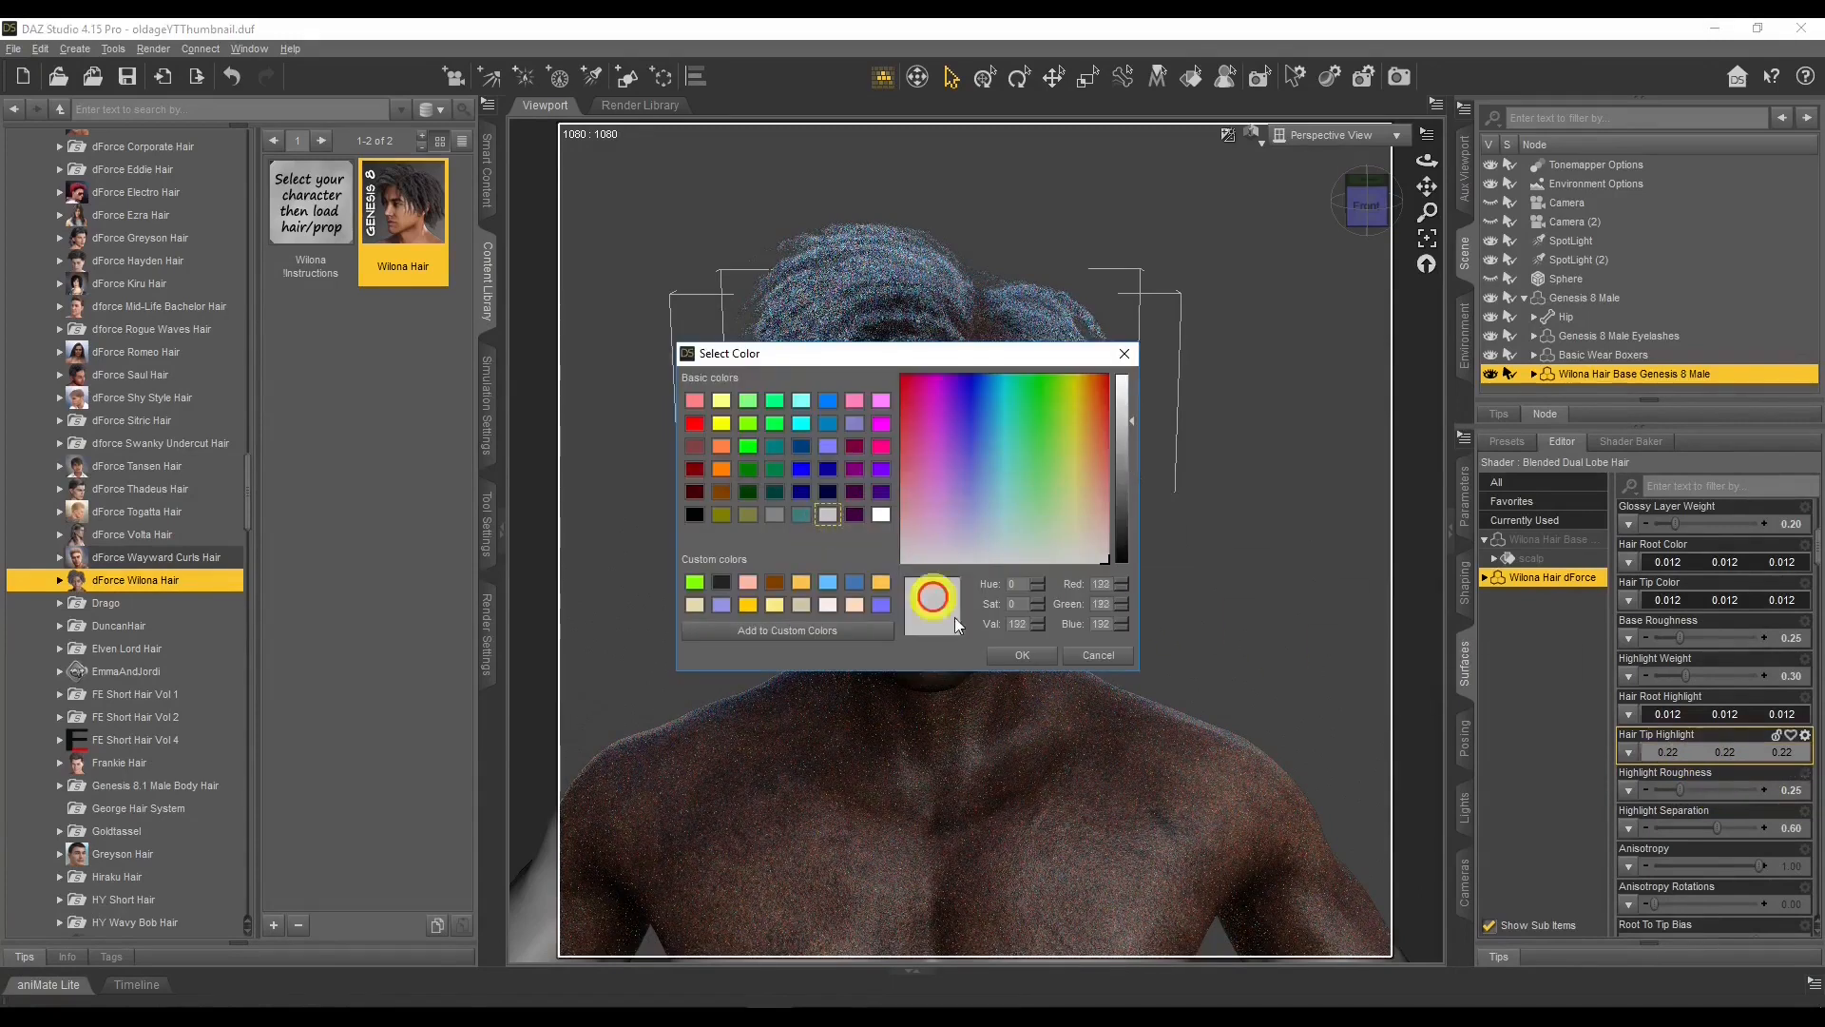
pyautogui.click(1023, 656)
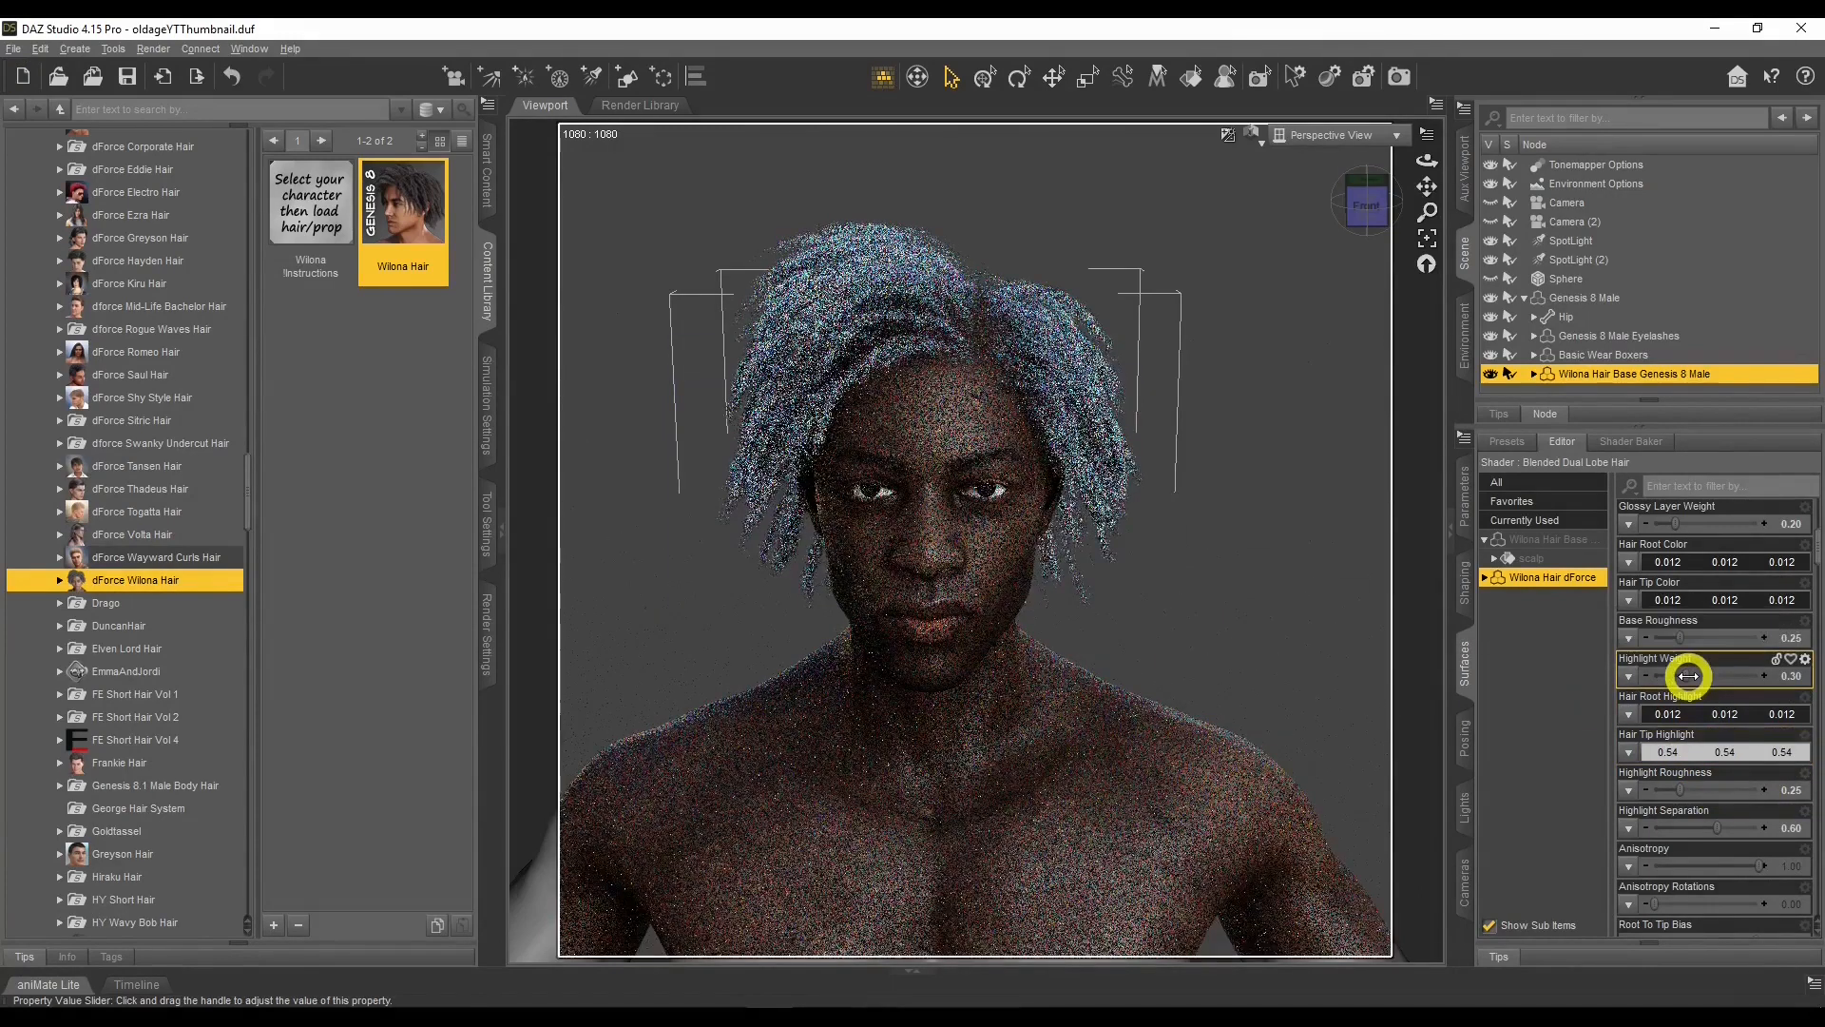
pyautogui.moveTo(1690, 676)
pyautogui.mouseDown()
pyautogui.moveTo(1738, 675)
pyautogui.moveTo(1685, 674)
pyautogui.mouseUp()
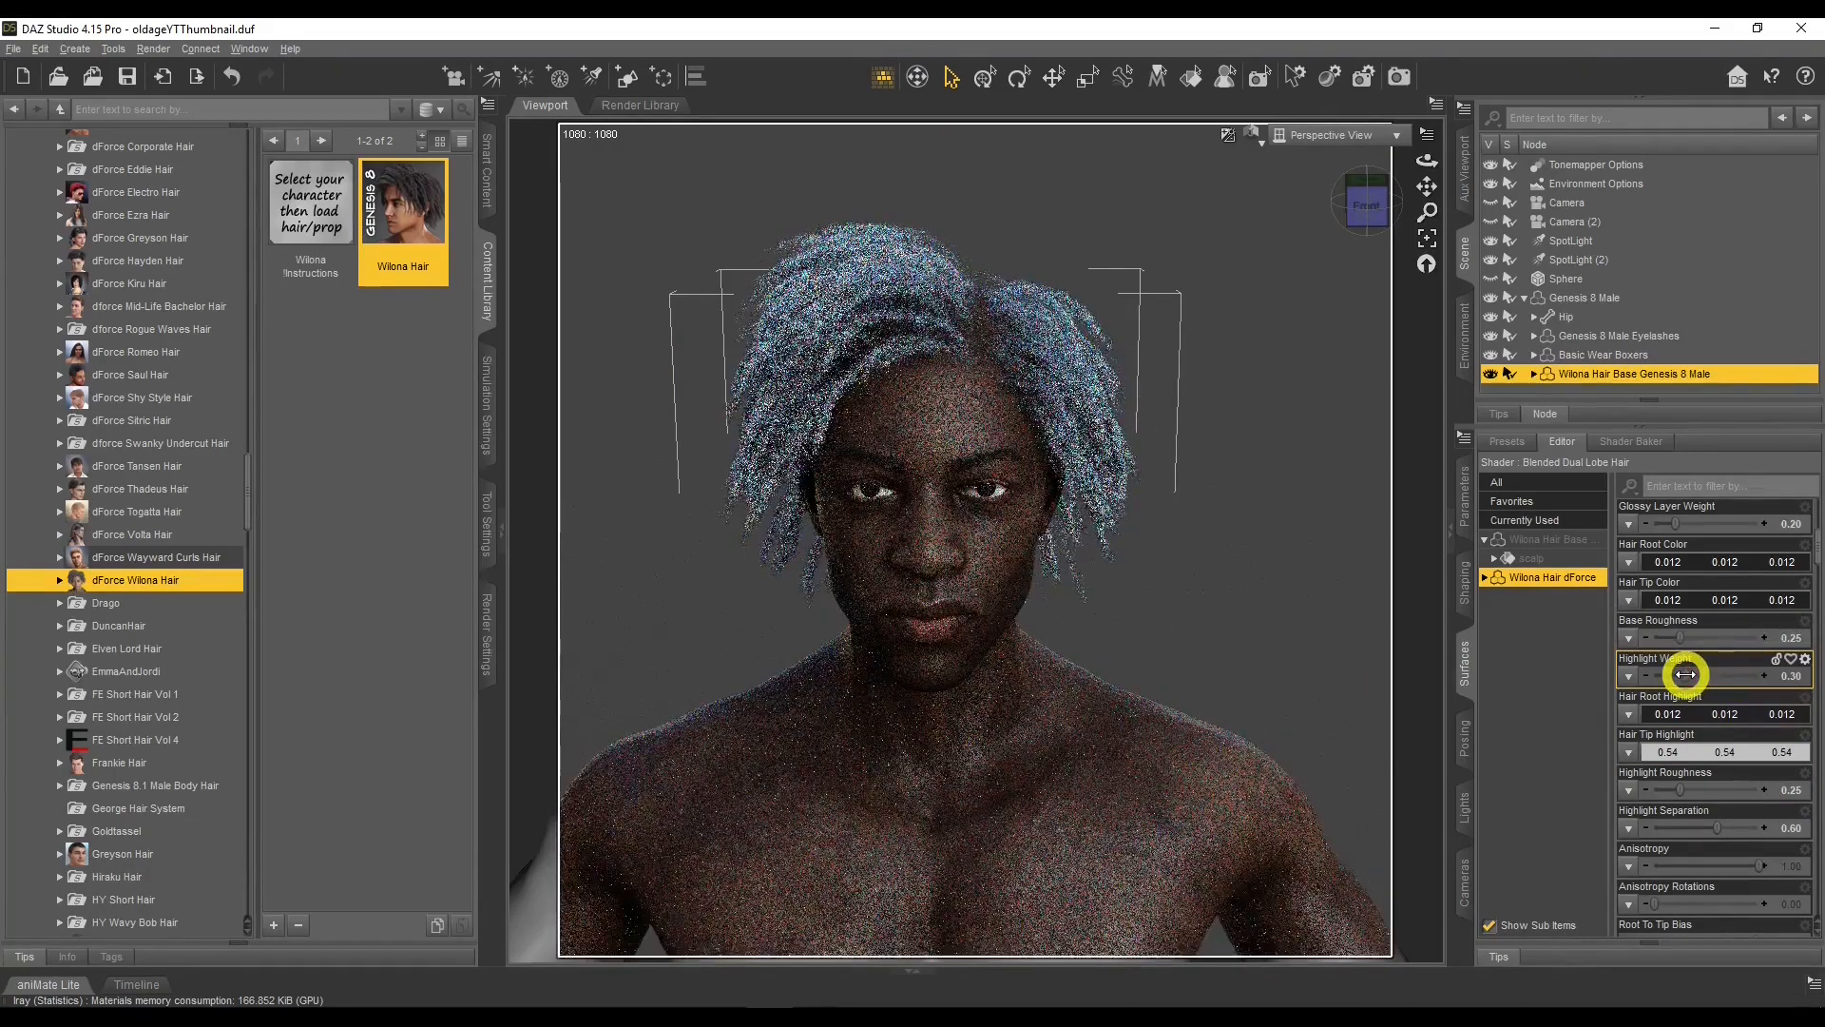
pyautogui.moveTo(1685, 674); pyautogui.dragTo(1685, 675)
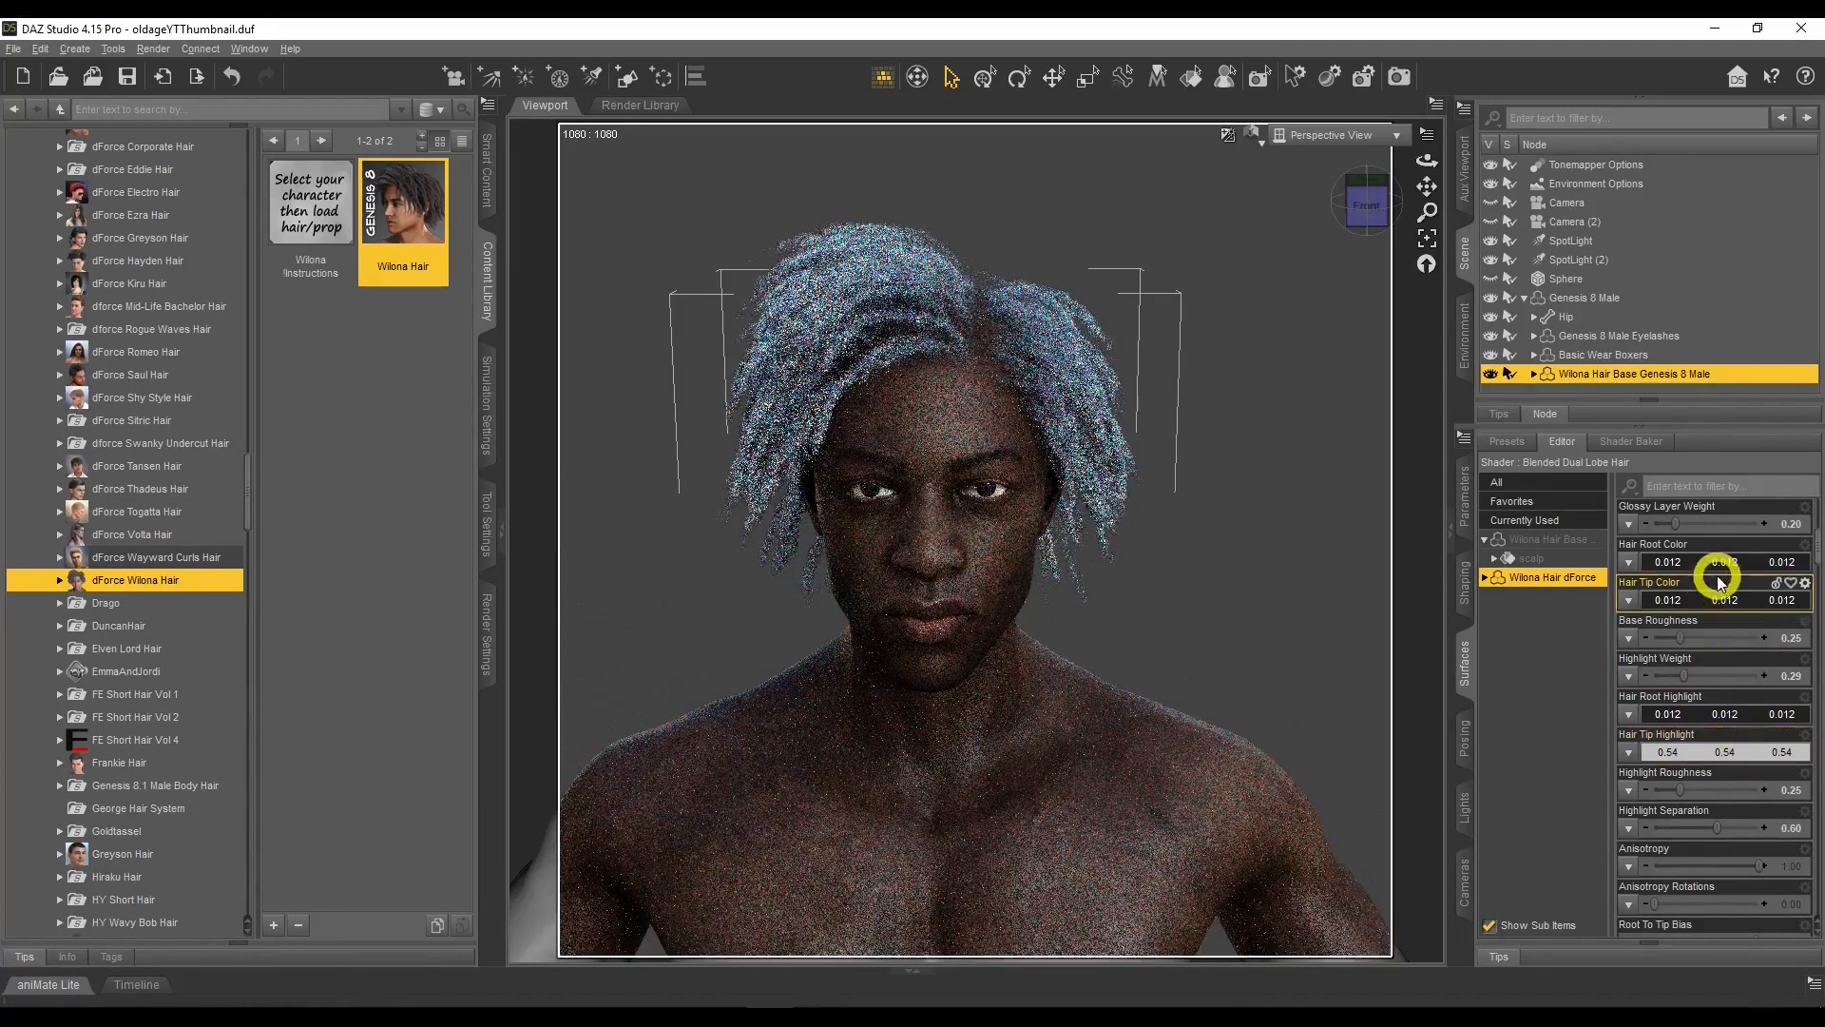
# Try Root To Tip Bias values of 0.53, 0.31 and 0.59 on the Wilona hair.
pyautogui.scroll(-3, 1721, 585)
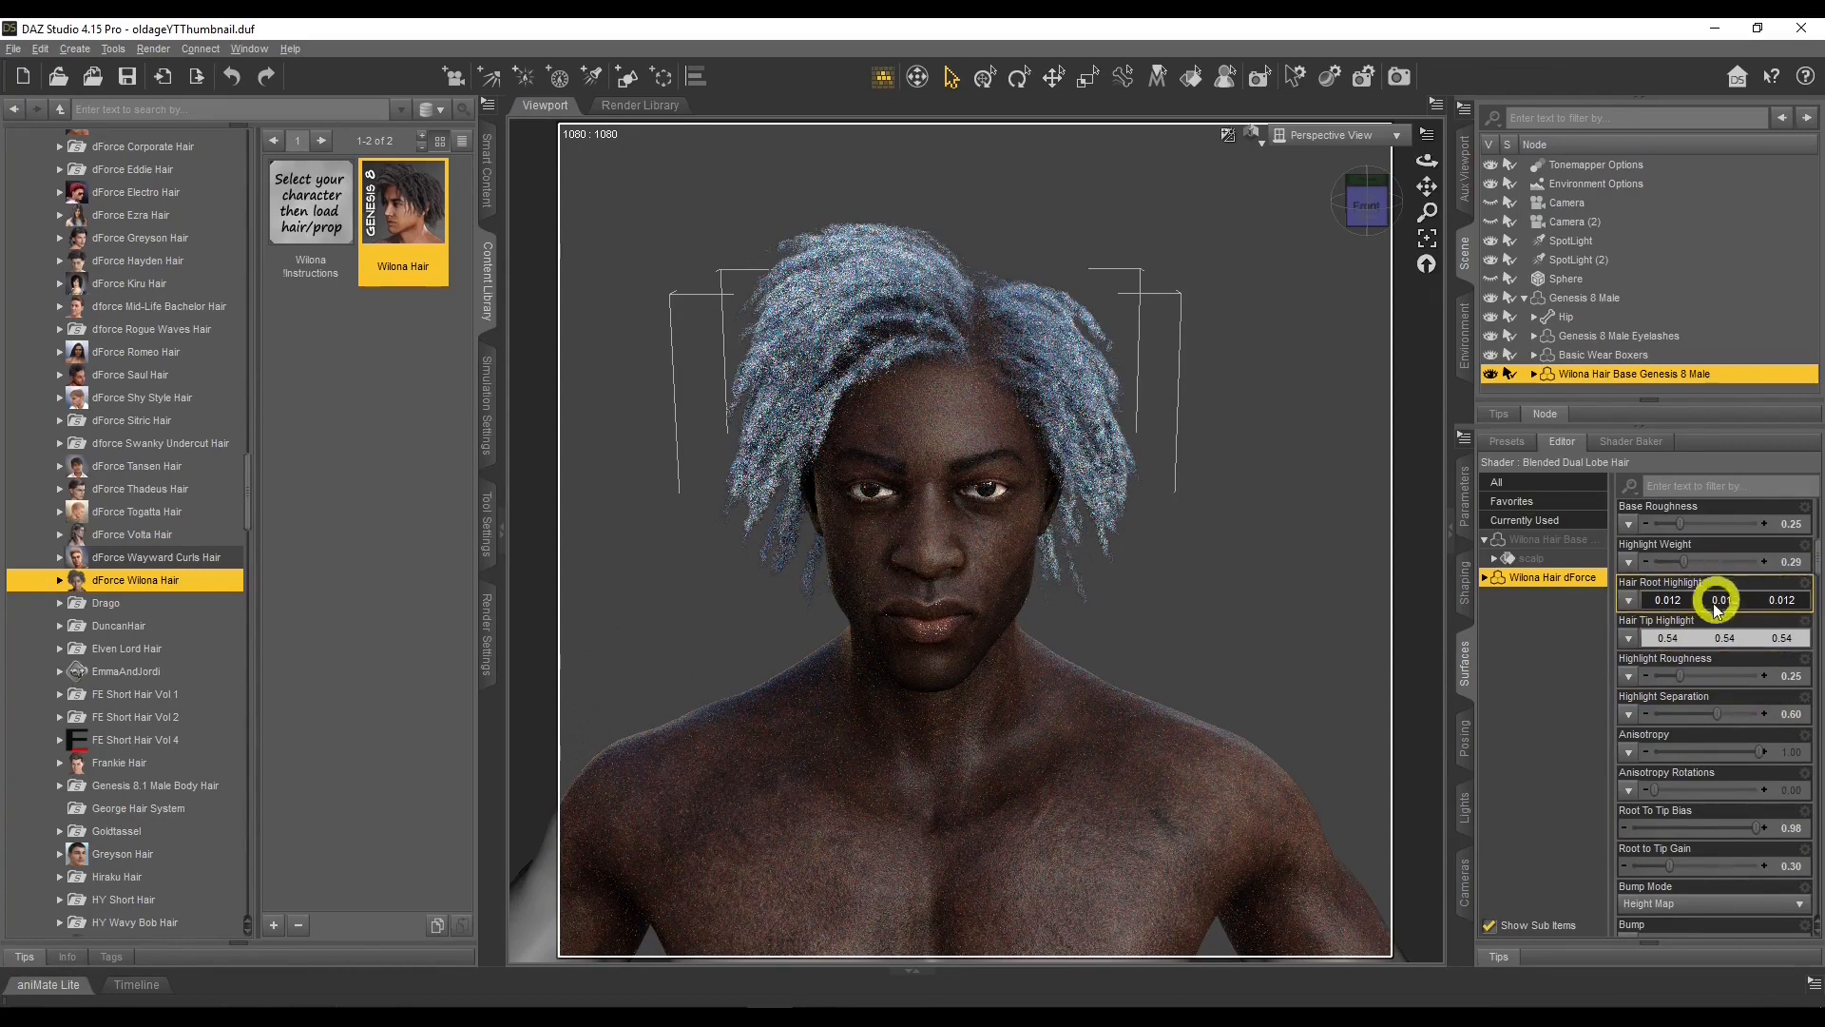
pyautogui.scroll(-3, 1702, 599)
pyautogui.scroll(-3, 1648, 582)
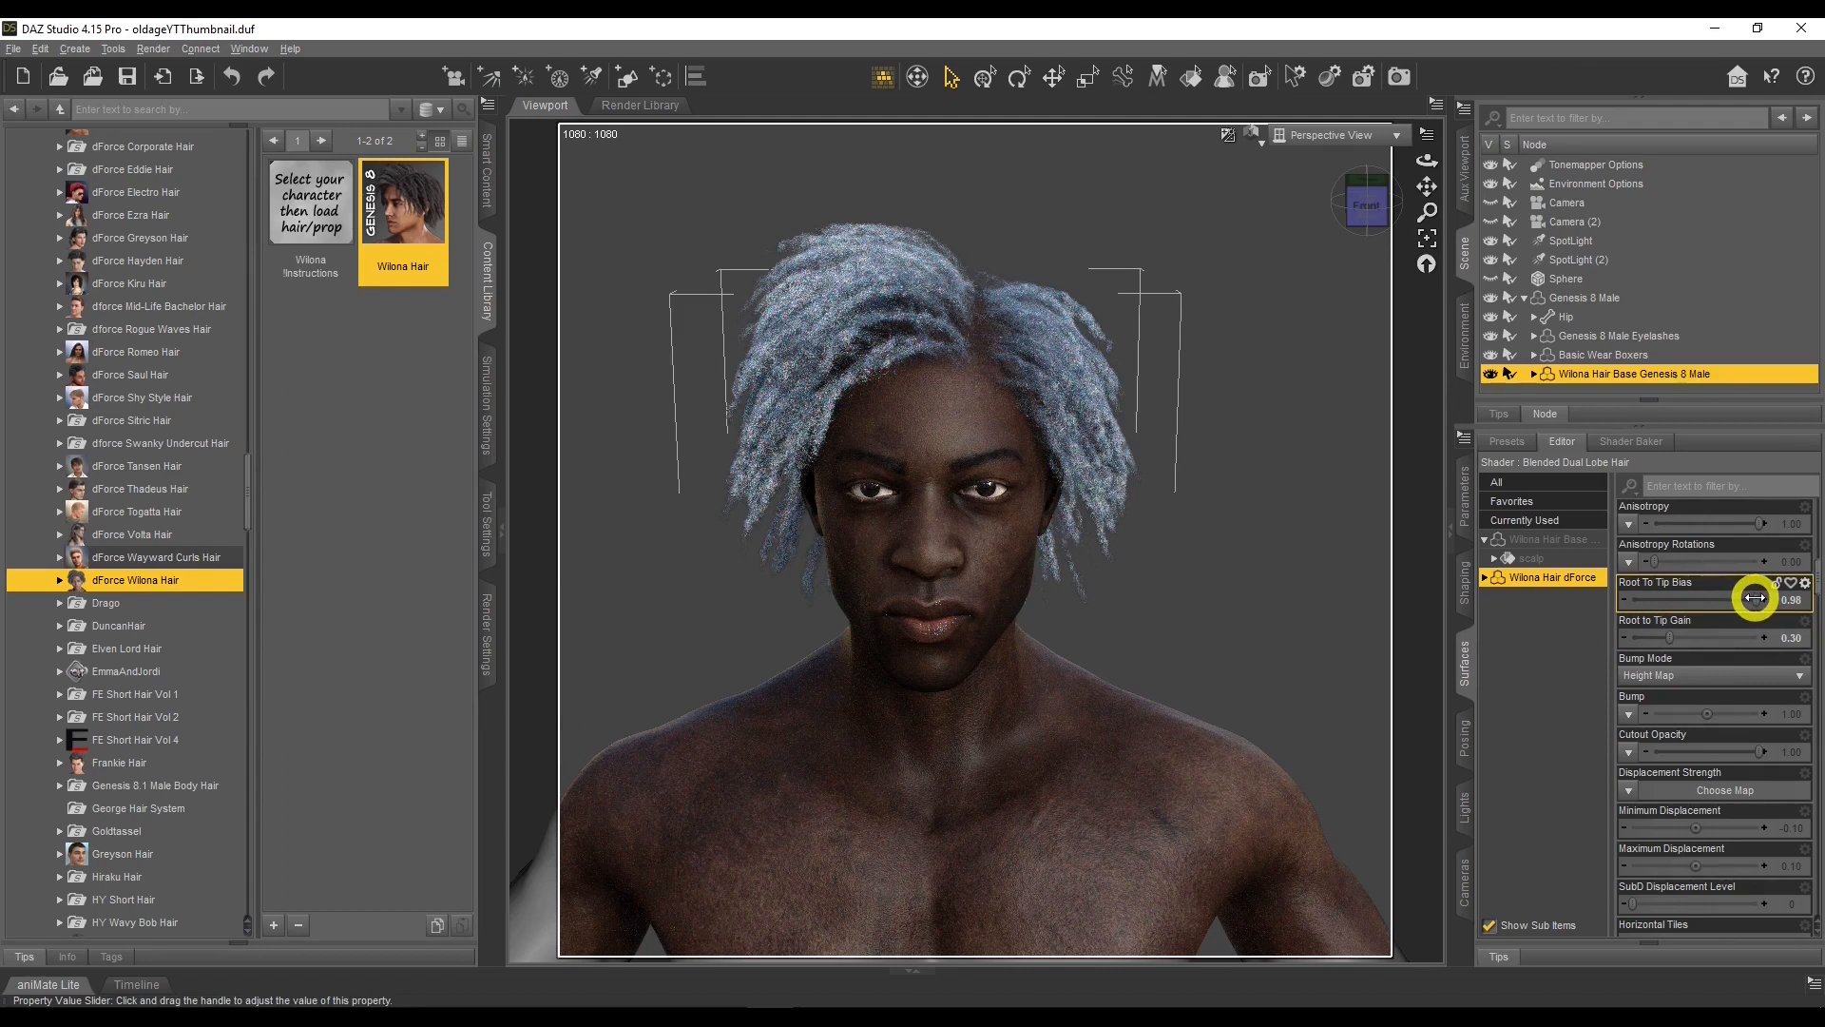
pyautogui.moveTo(1756, 597); pyautogui.dragTo(1700, 599)
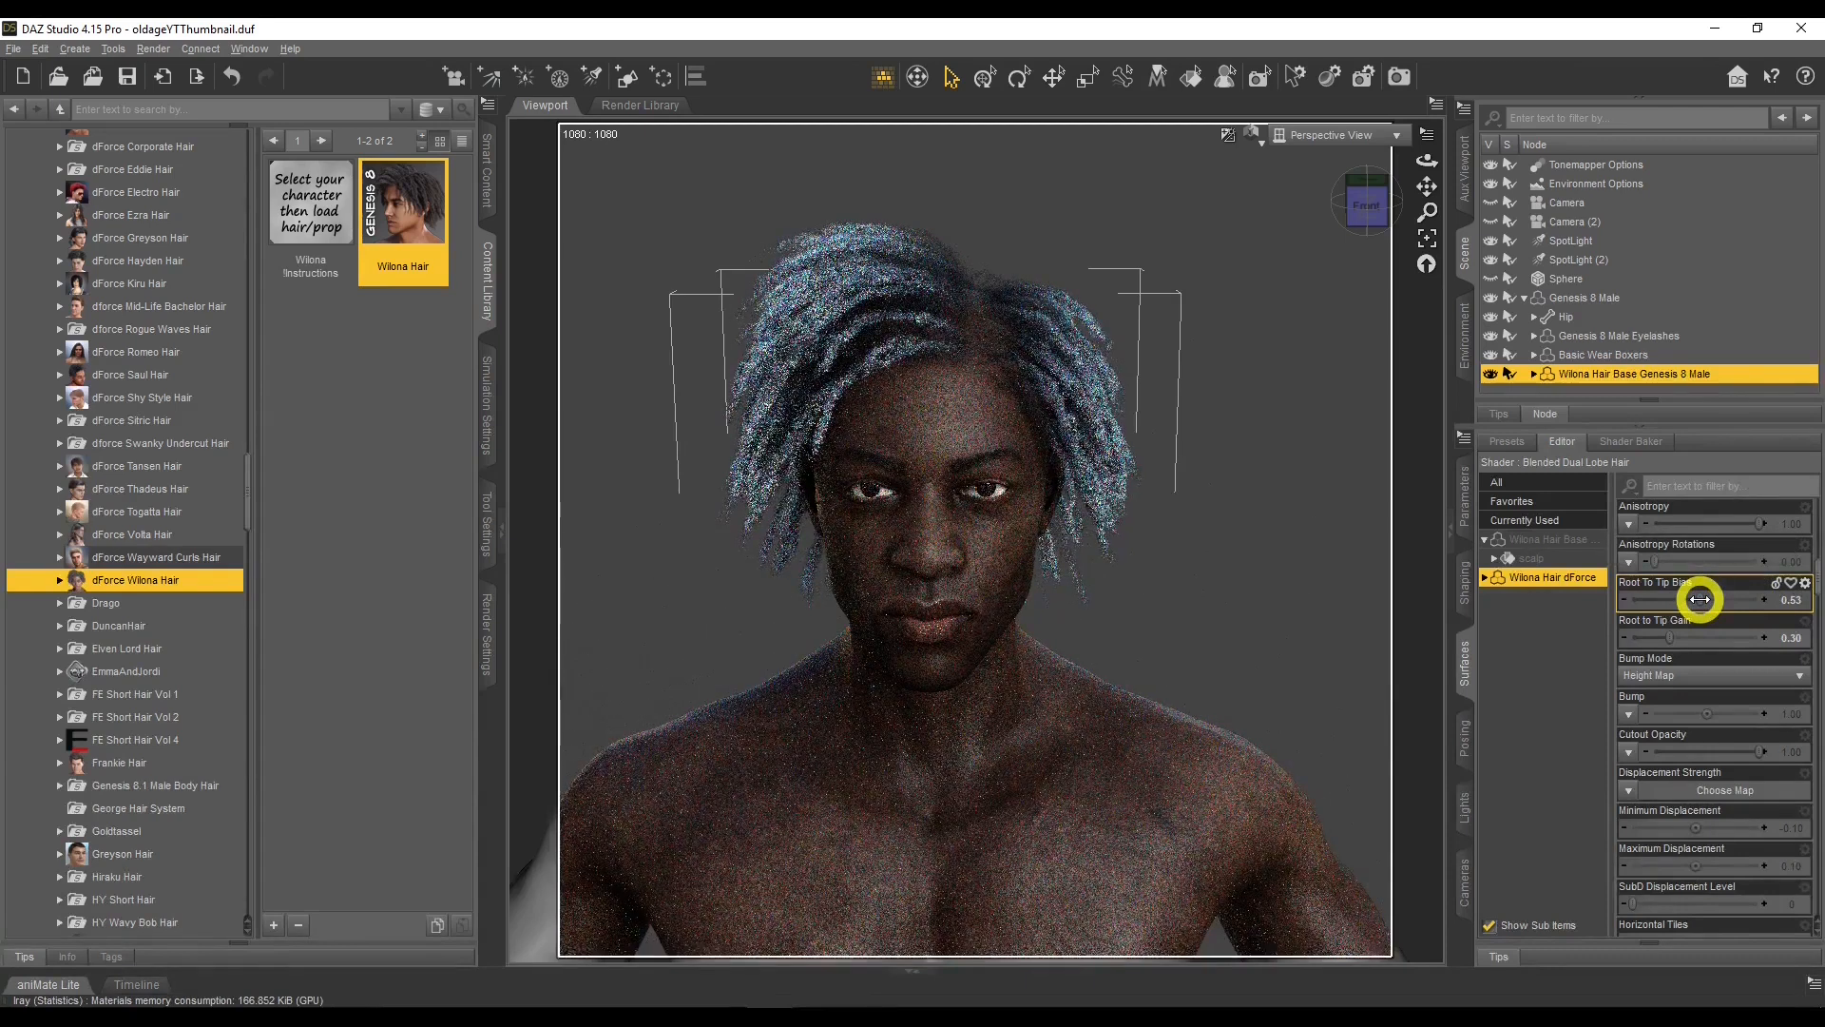
pyautogui.moveTo(1699, 599); pyautogui.dragTo(1672, 598)
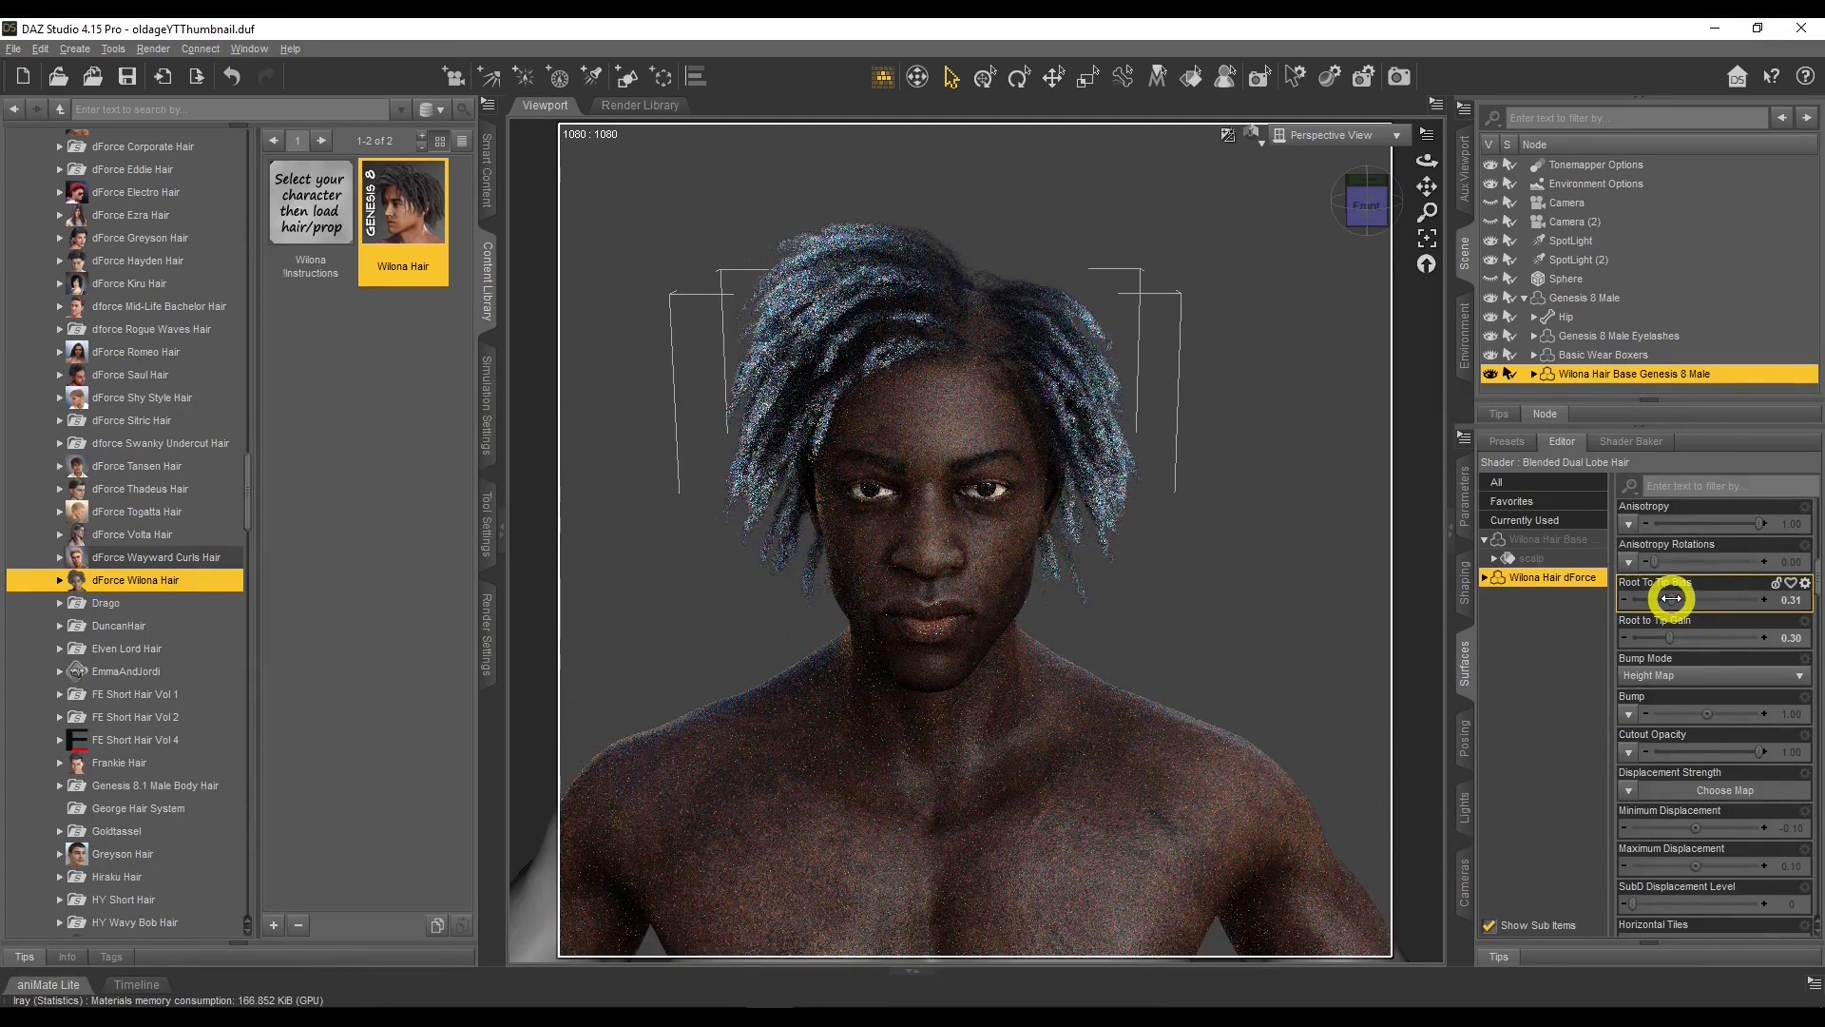
pyautogui.moveTo(1672, 599); pyautogui.dragTo(1701, 600)
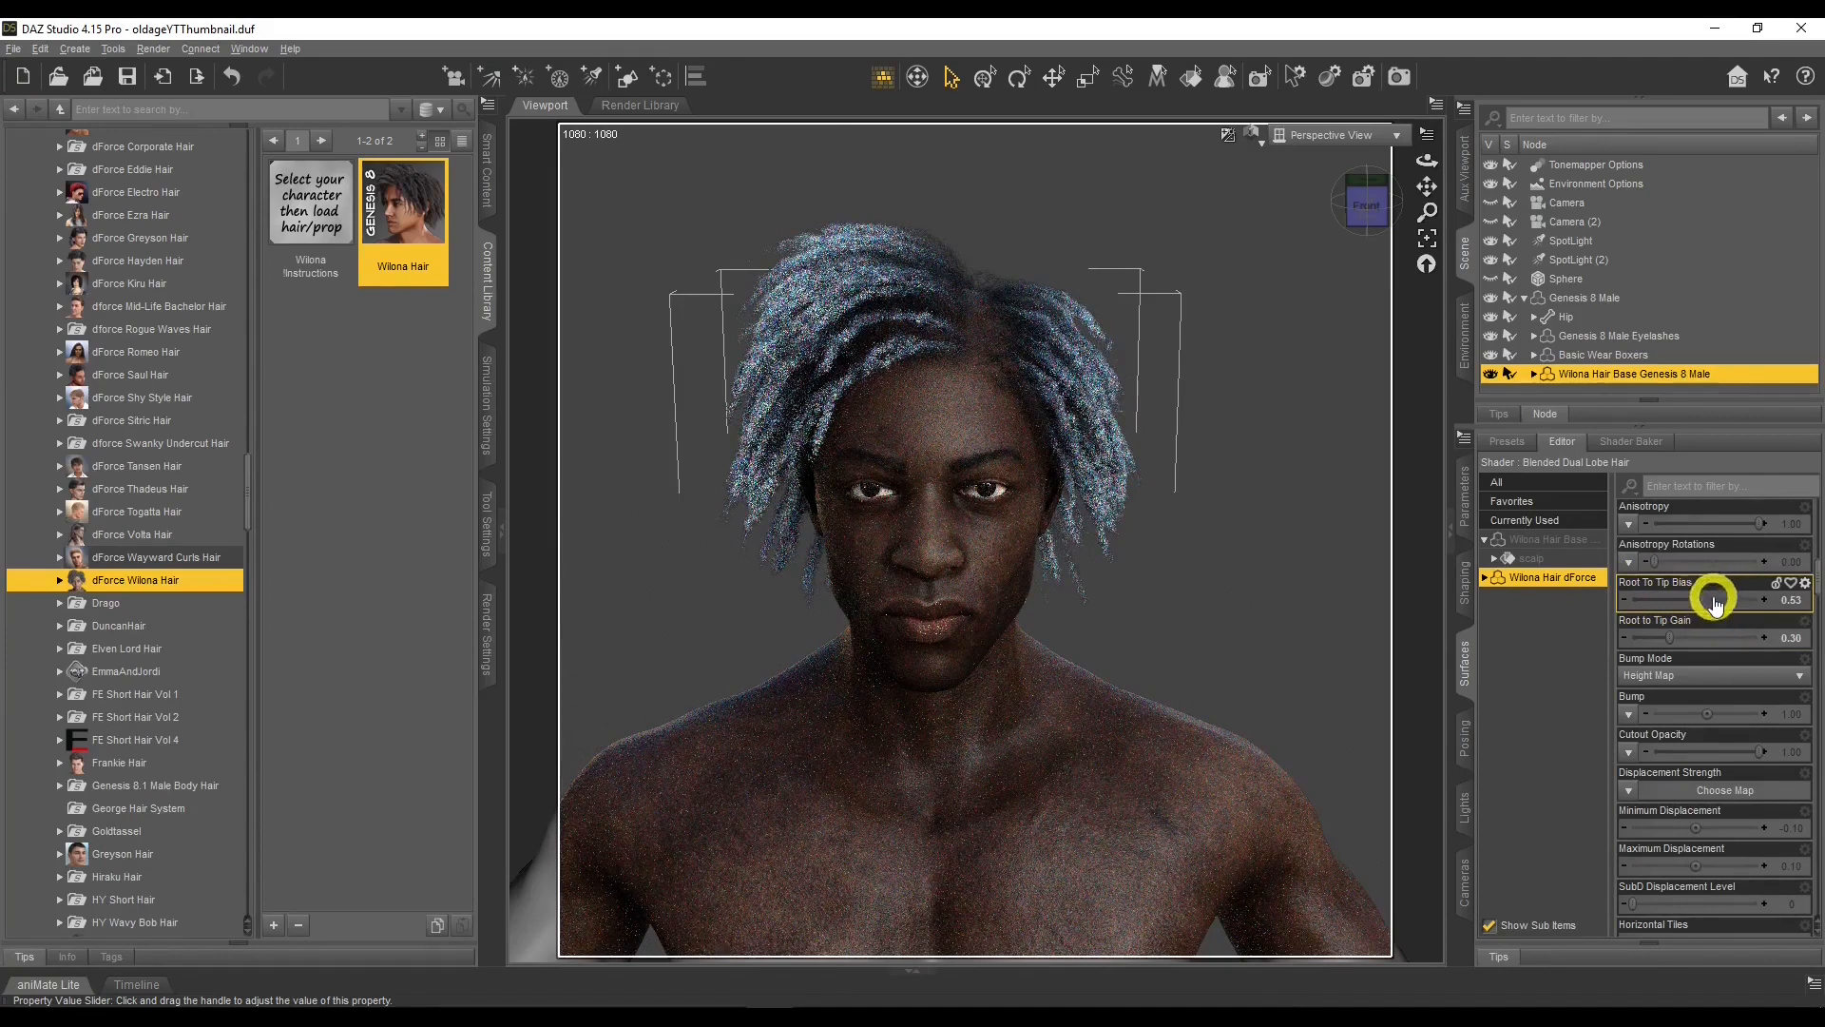
pyautogui.moveTo(1698, 597); pyautogui.dragTo(1671, 597)
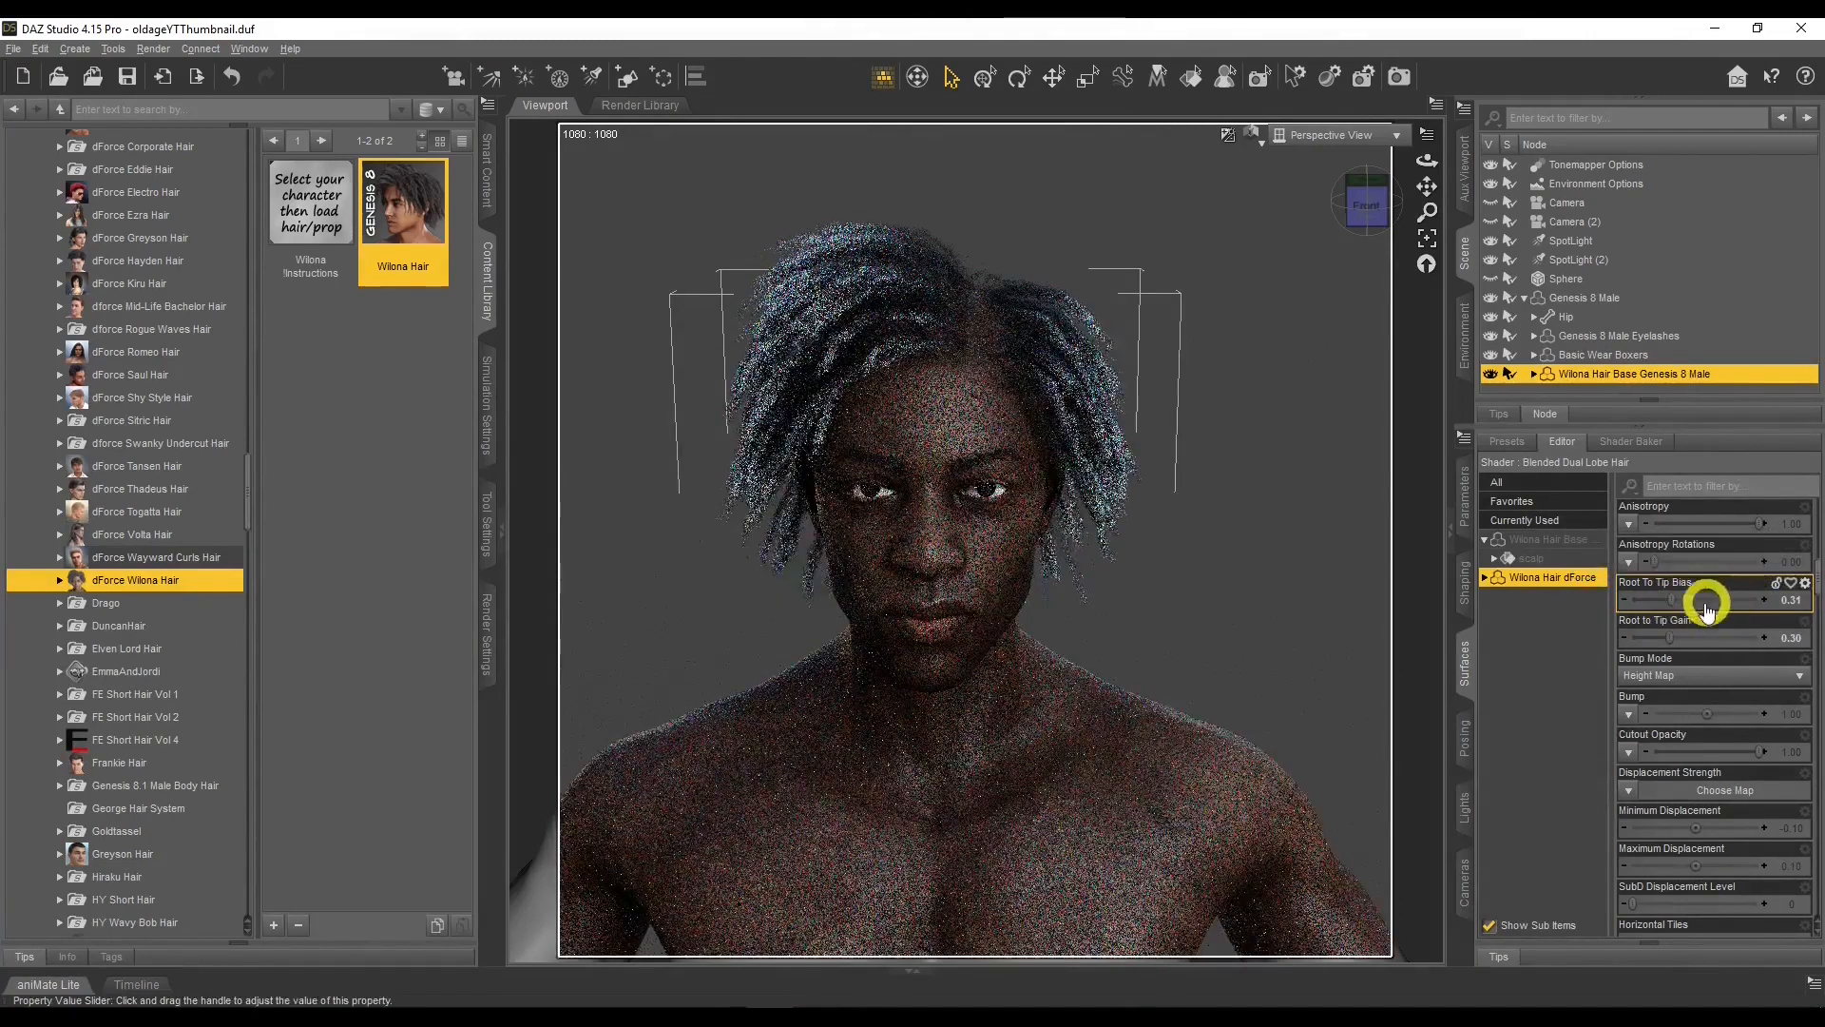
pyautogui.moveTo(1665, 599); pyautogui.dragTo(1708, 599)
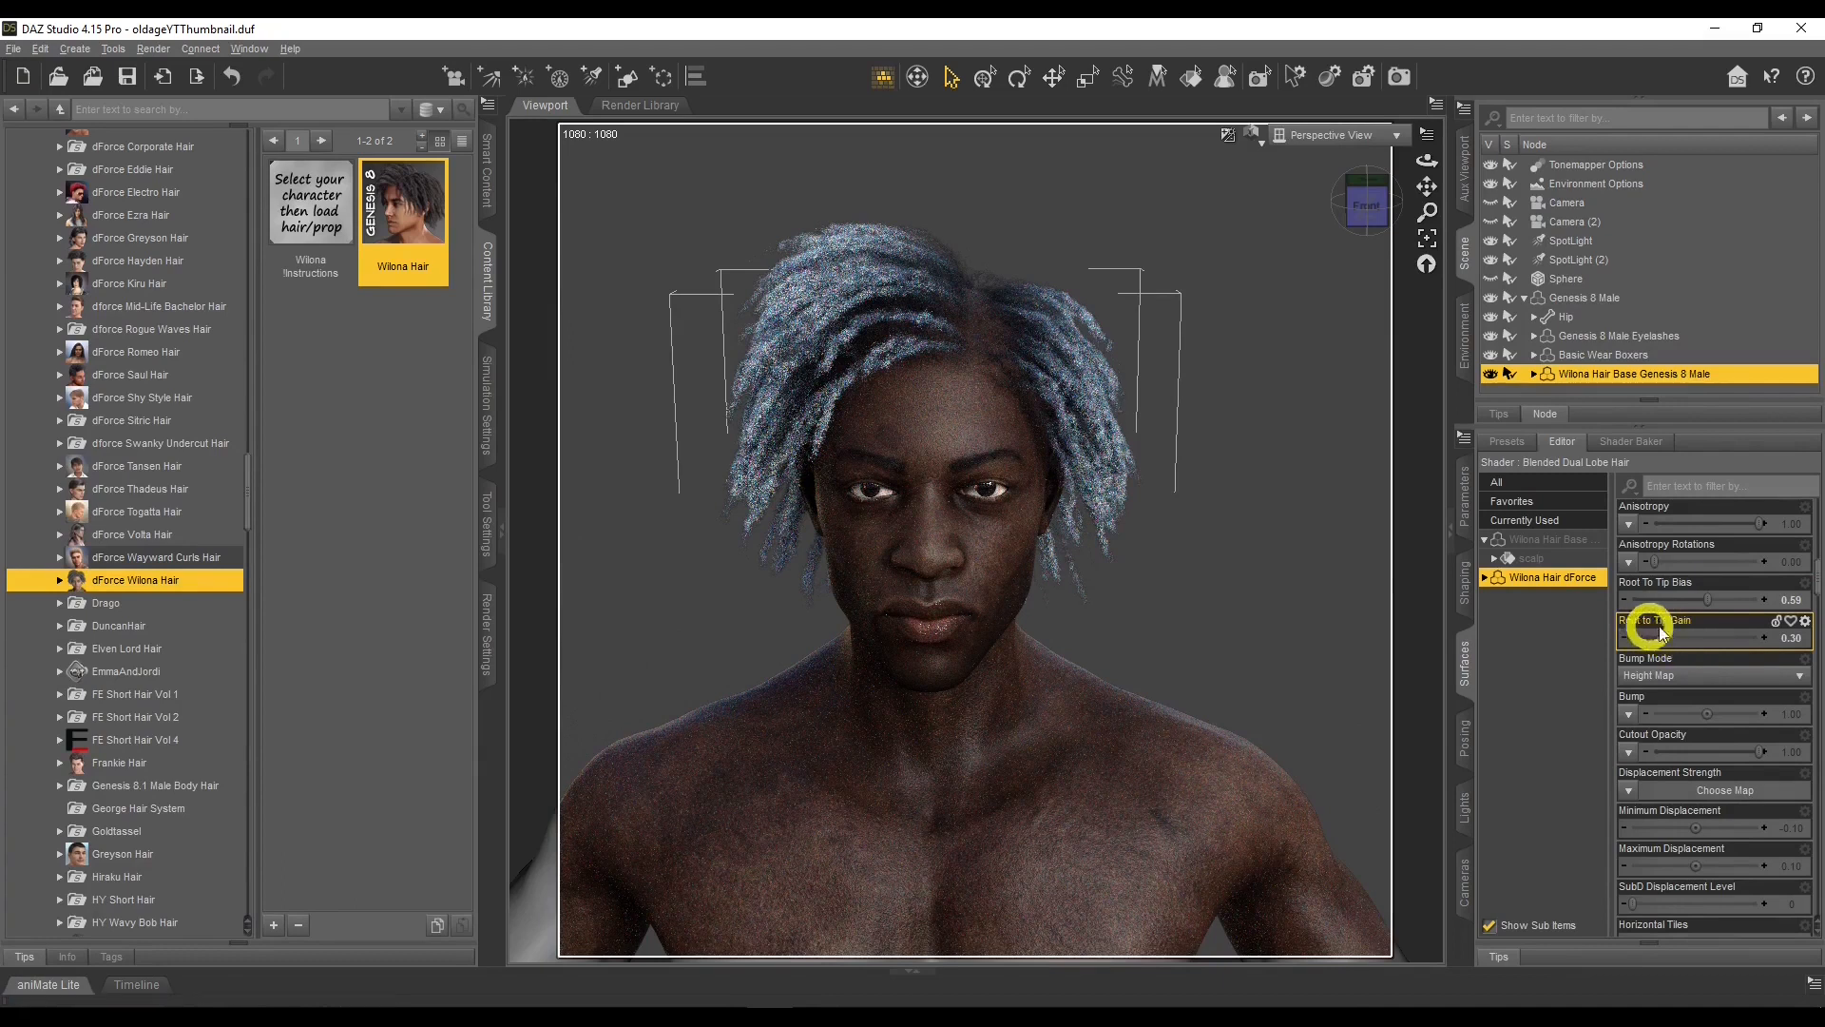
# Try Root to Tip Gain values of 0.87 and 0.62 and raise the Root To Tip Bias to 0.74.
pyautogui.moveTo(1671, 638)
pyautogui.mouseDown()
pyautogui.moveTo(1645, 638)
pyautogui.moveTo(1738, 639)
pyautogui.mouseUp()
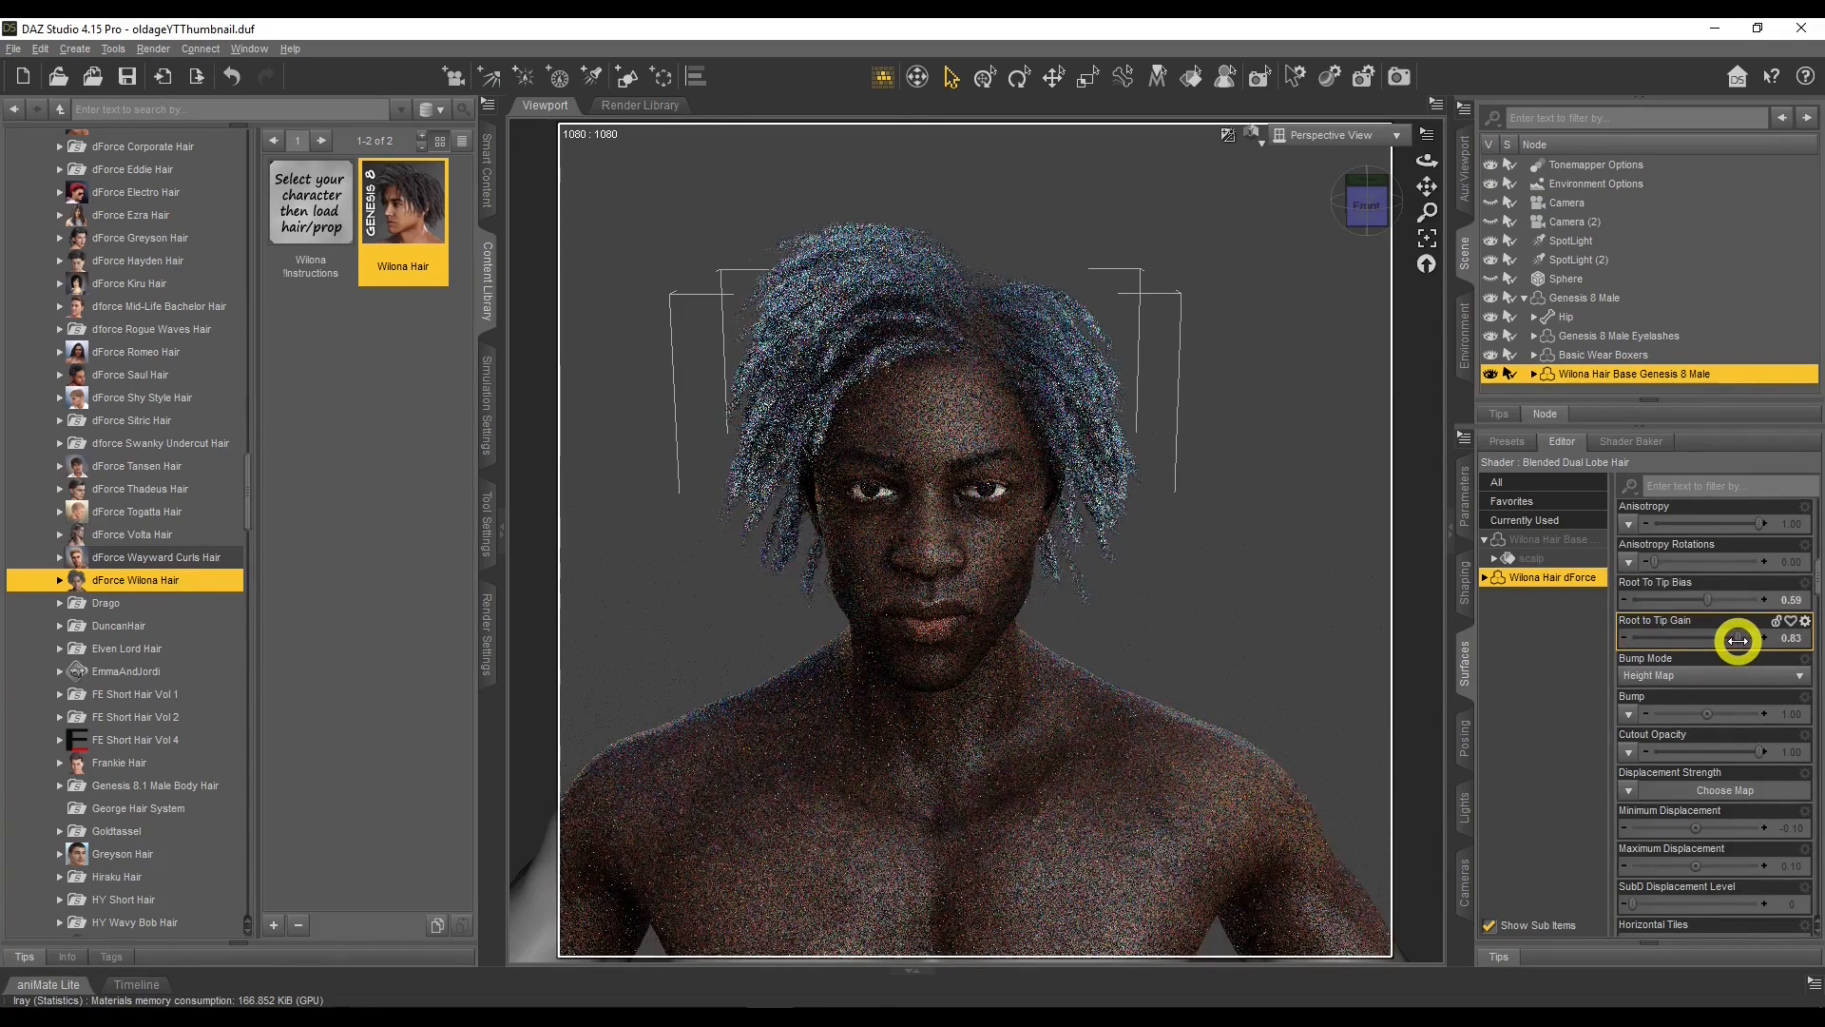
pyautogui.moveTo(1738, 640); pyautogui.dragTo(1743, 640)
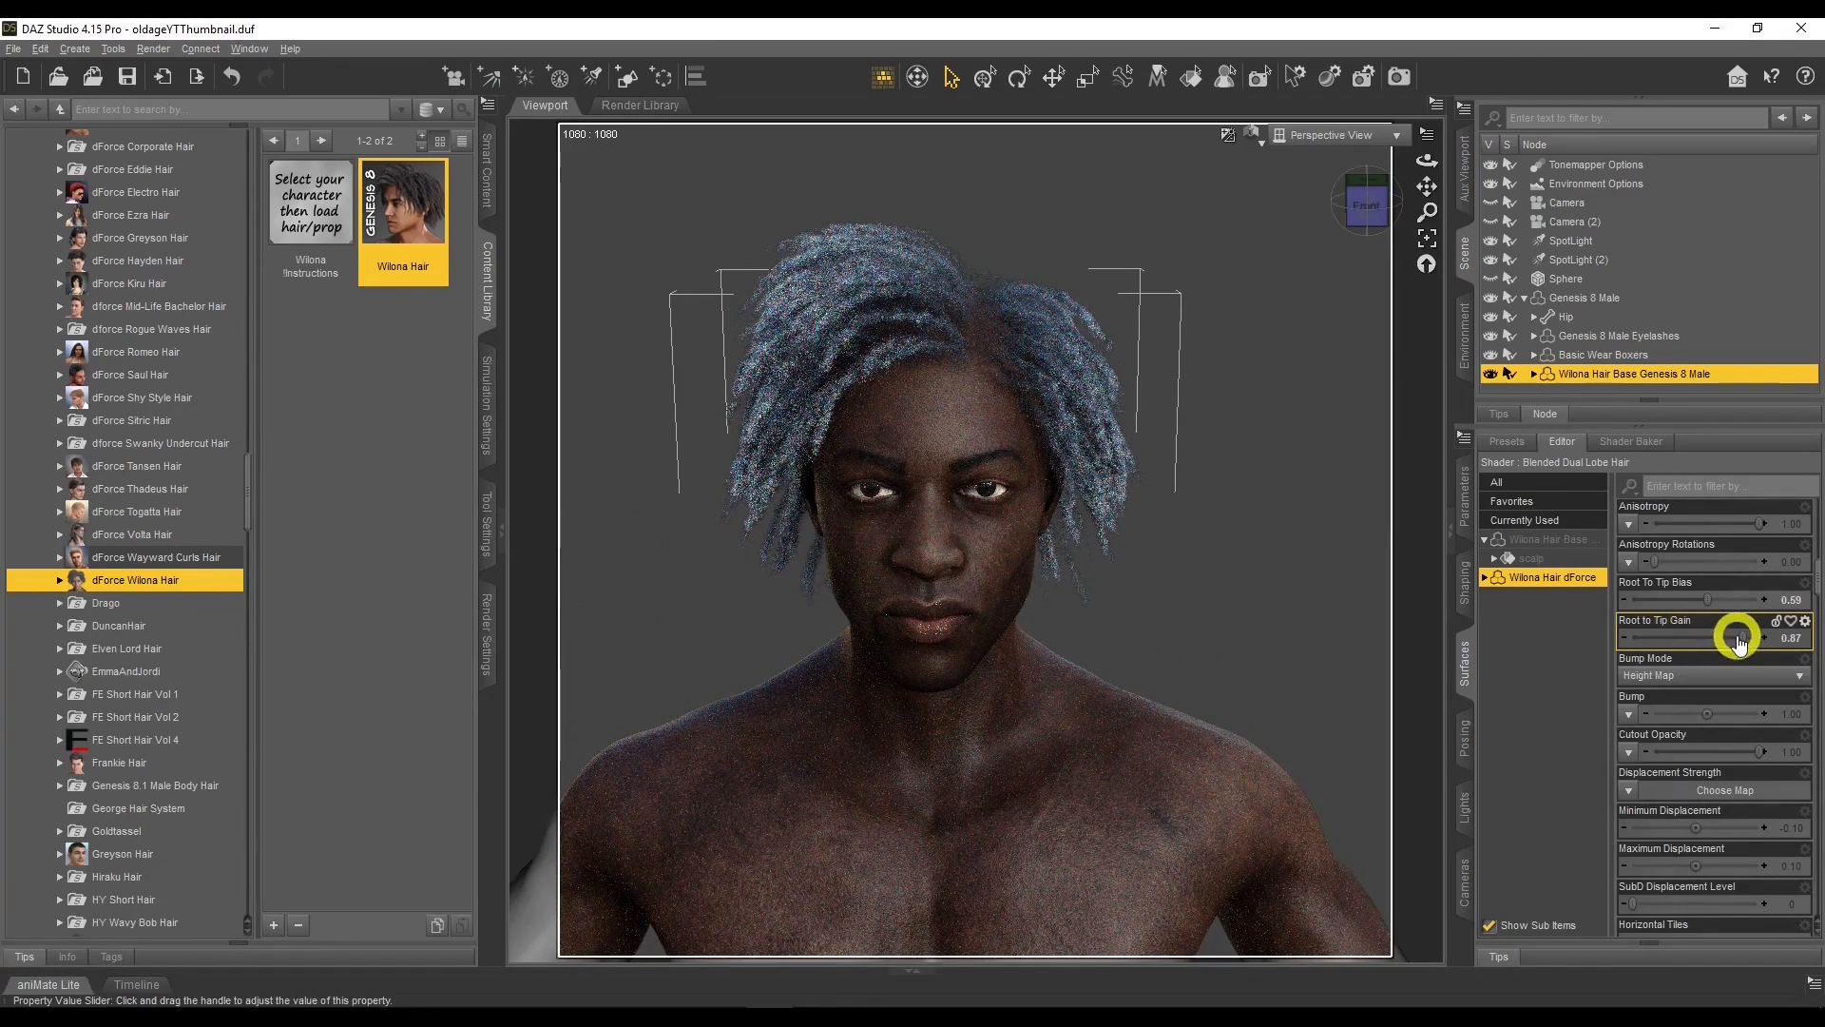
pyautogui.moveTo(1735, 646); pyautogui.dragTo(1727, 601)
# Show the dForce Wilona Hair Iray material presets in the library and set the Root to Tip Gain to 0.56.
pyautogui.click(60, 581)
pyautogui.click(134, 625)
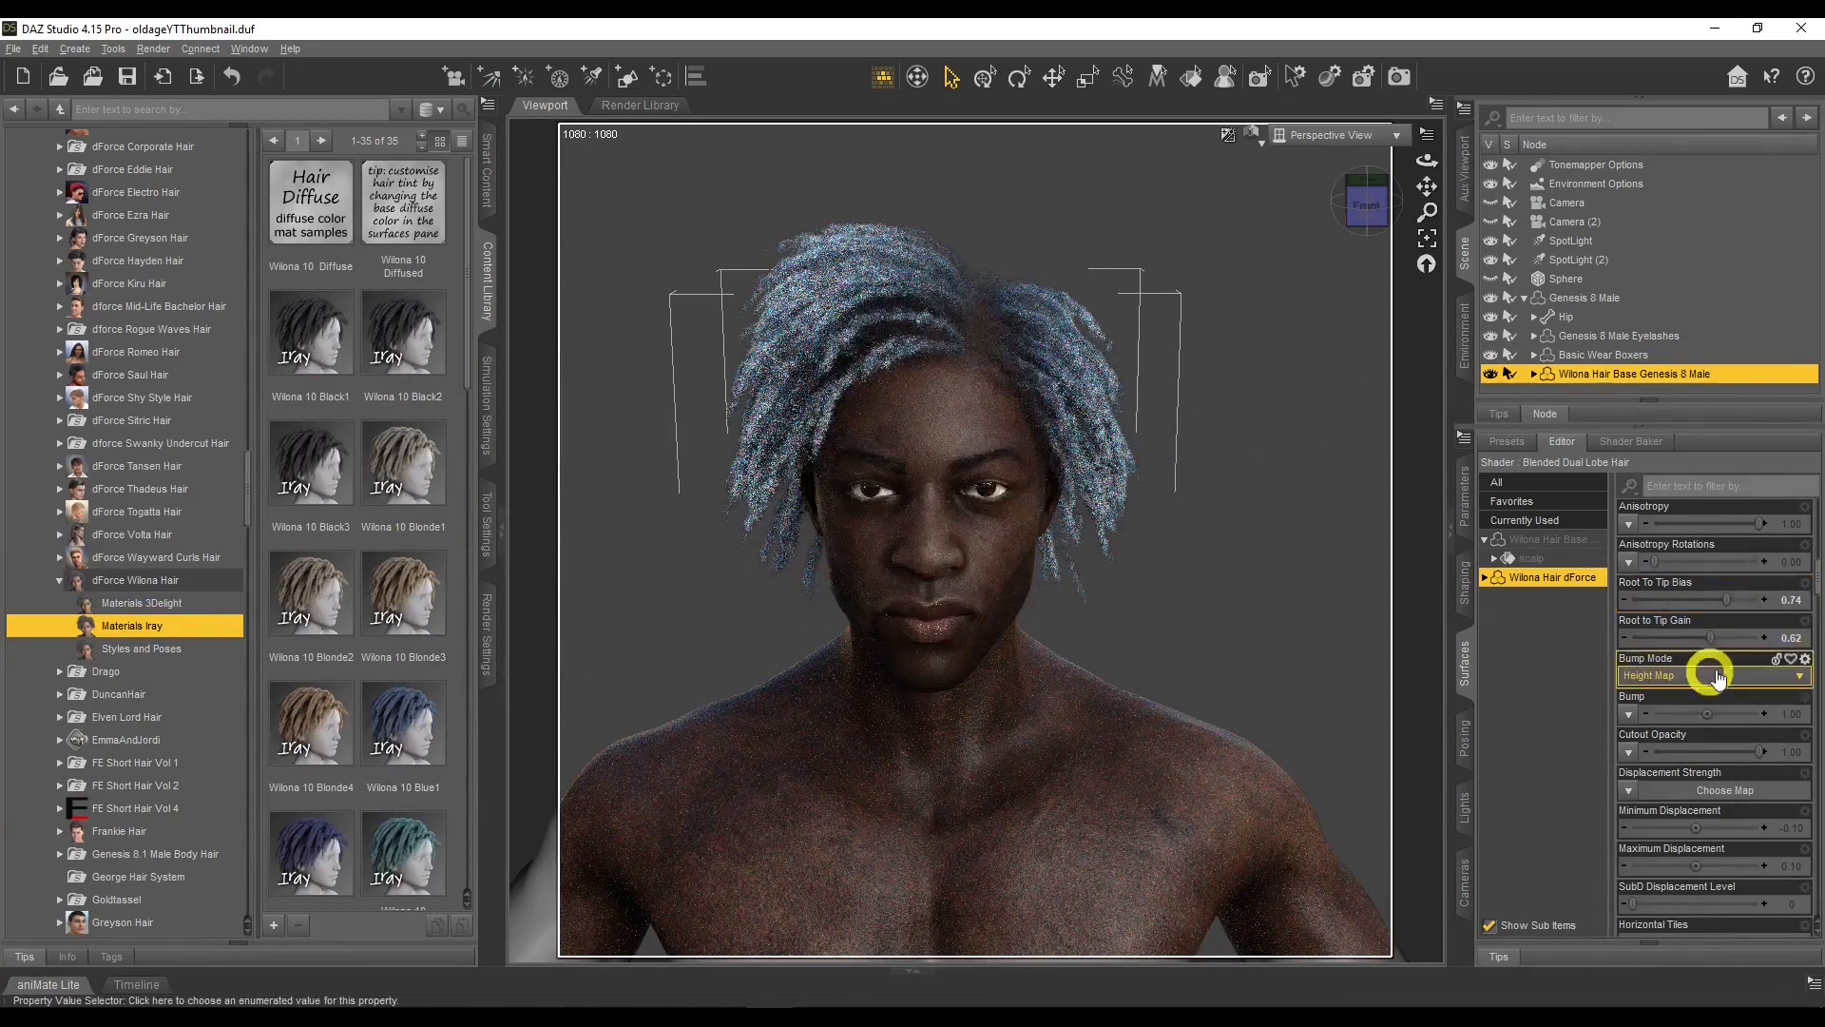
pyautogui.moveTo(1727, 597)
pyautogui.mouseDown()
pyautogui.moveTo(1689, 596)
pyautogui.moveTo(1725, 600)
pyautogui.mouseUp()
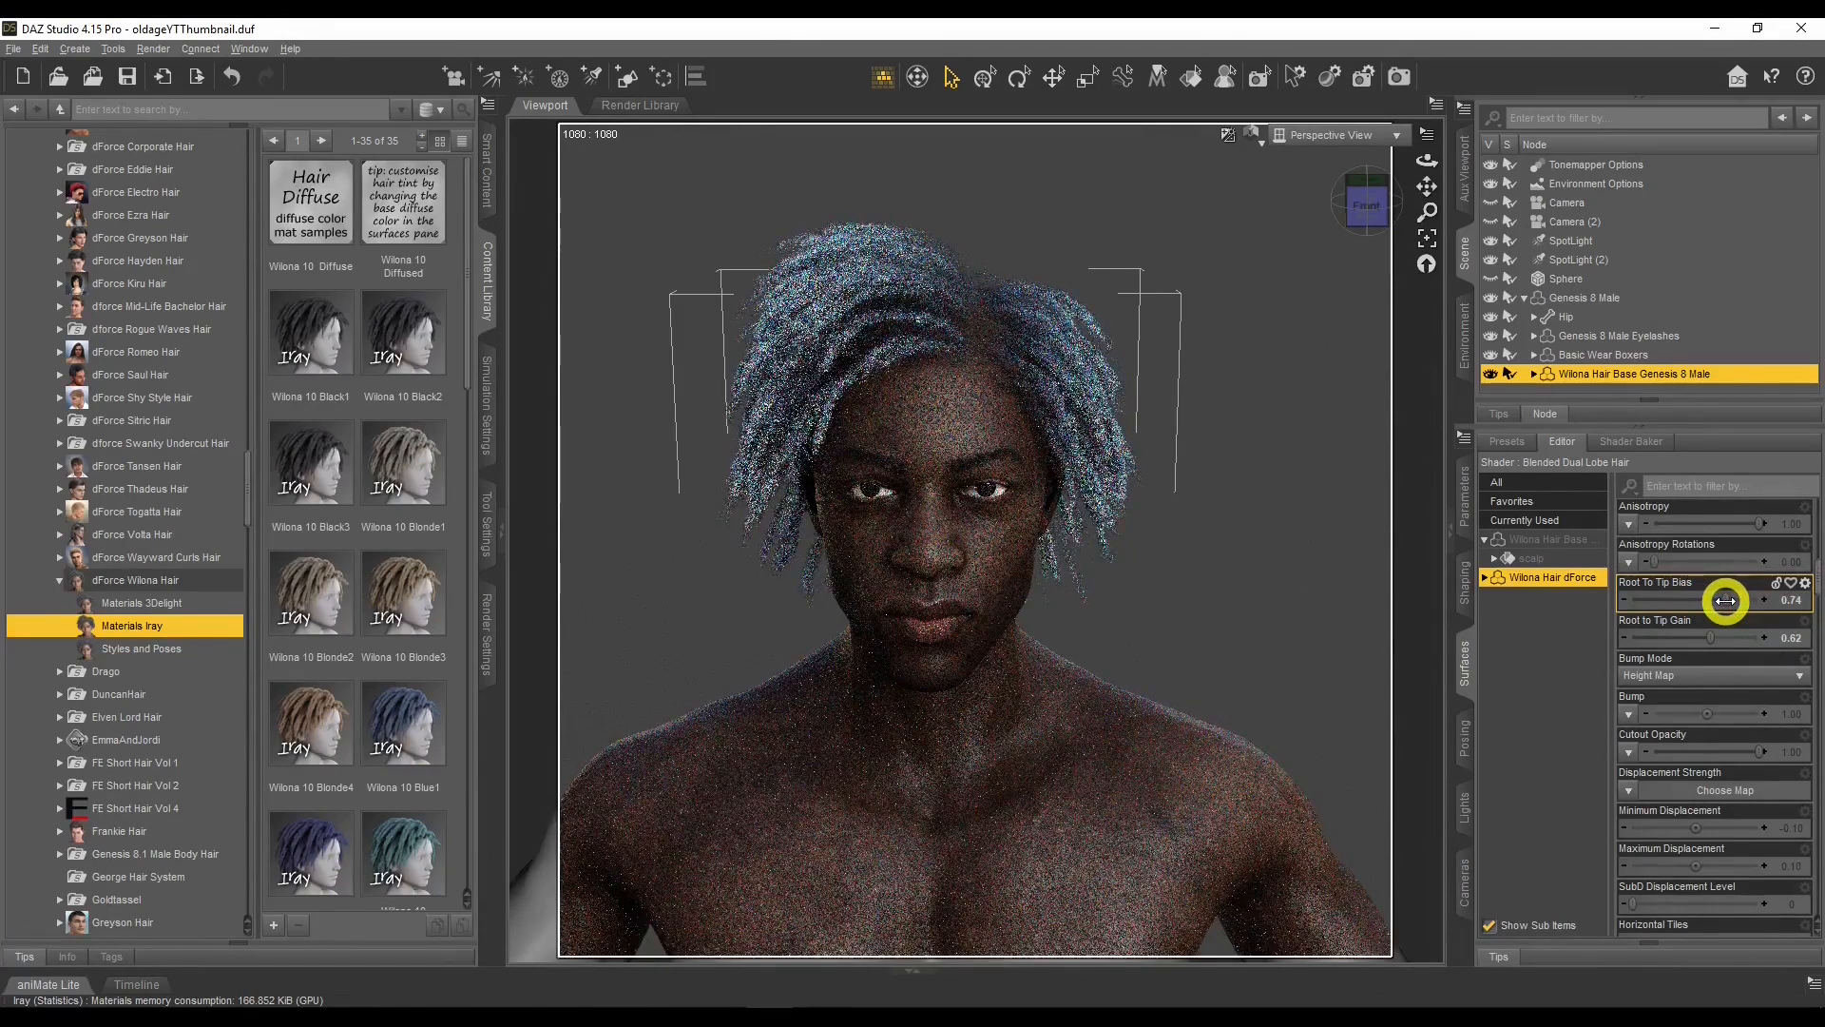
pyautogui.moveTo(1711, 637)
pyautogui.mouseDown()
pyautogui.moveTo(1689, 637)
pyautogui.moveTo(1740, 636)
pyautogui.moveTo(1703, 640)
pyautogui.mouseUp()
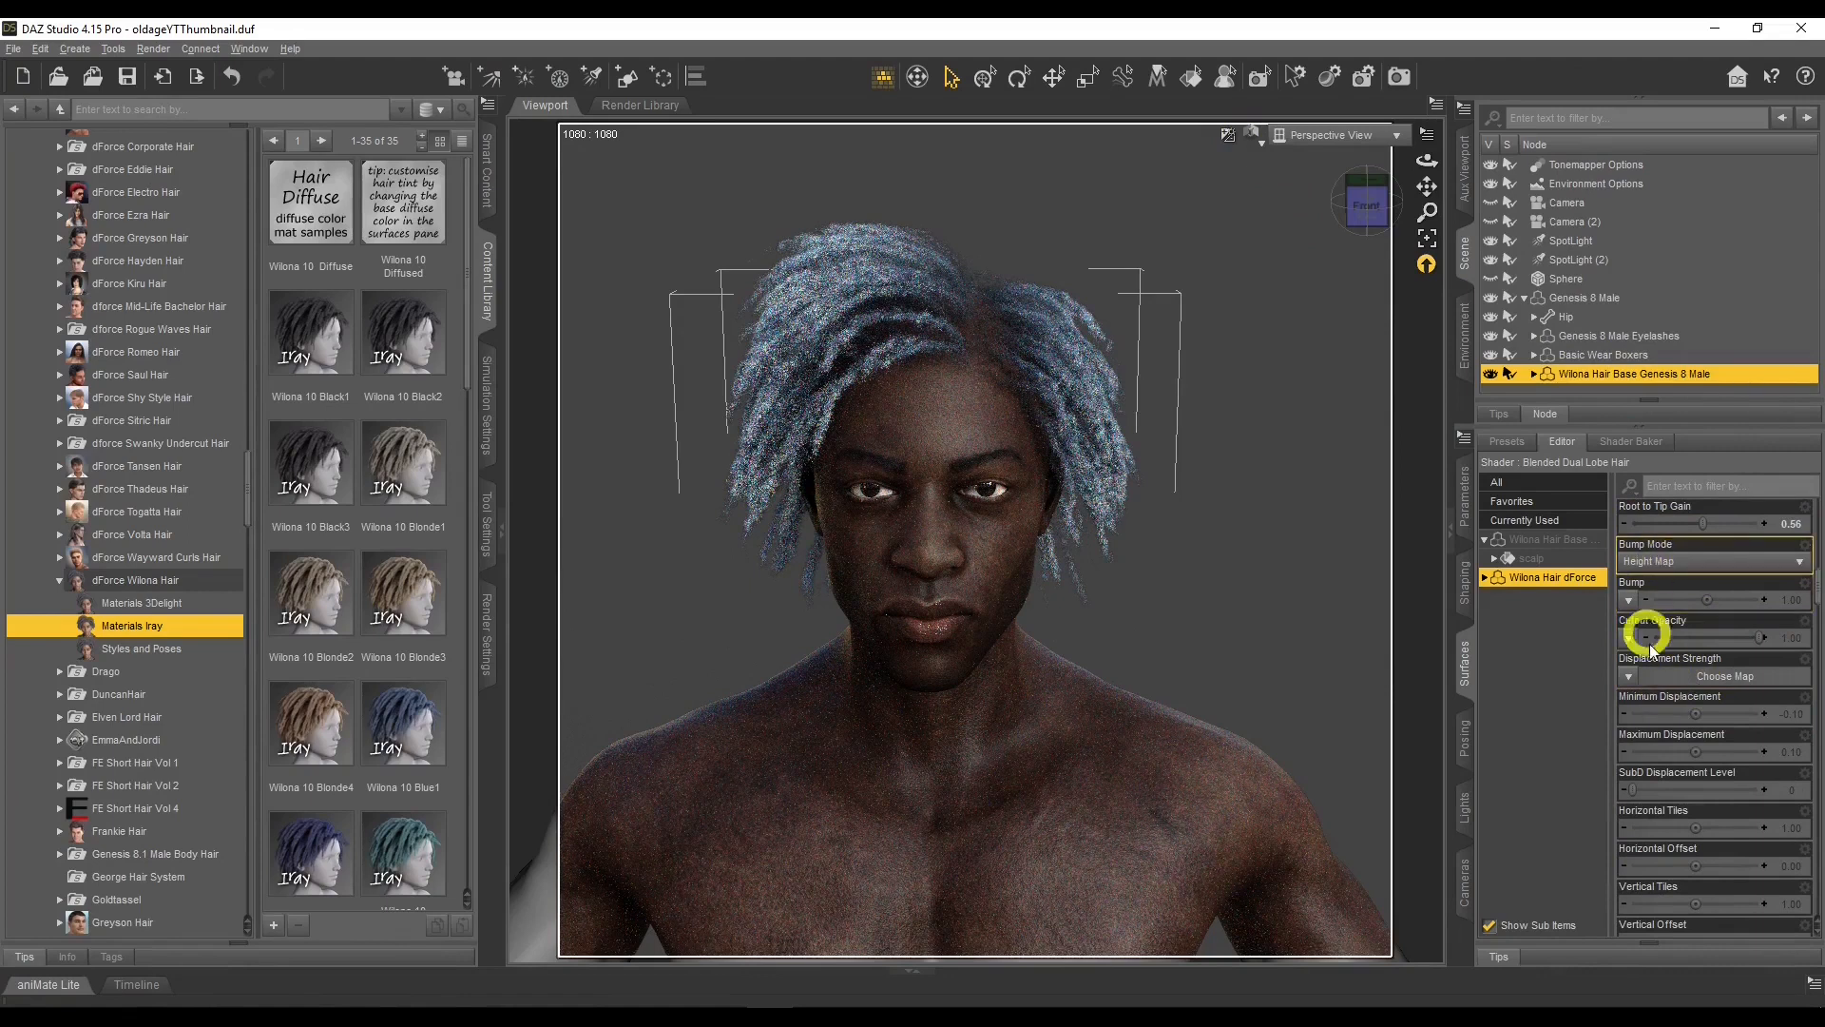
# Switch the viewport from the Iray preview to a simpler shaded display.
pyautogui.click(1252, 134)
pyautogui.click(1250, 308)
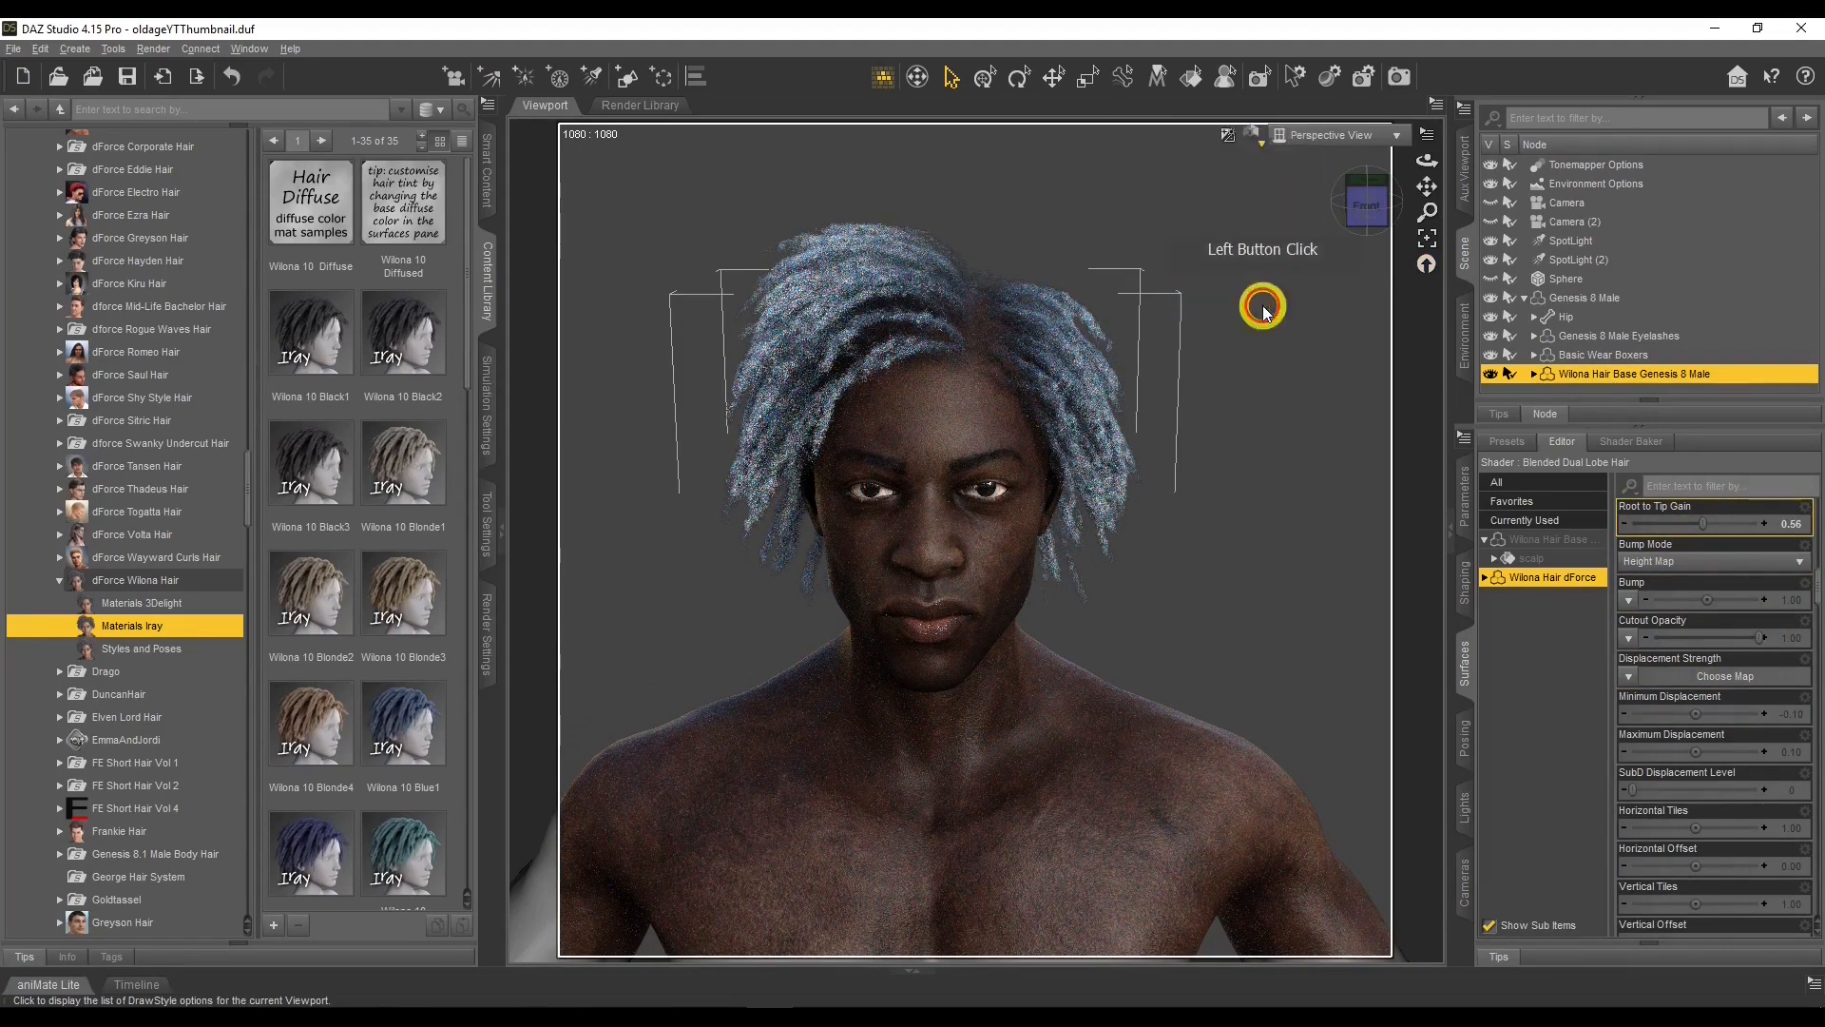
pyautogui.click(145, 85)
pyautogui.click(762, 380)
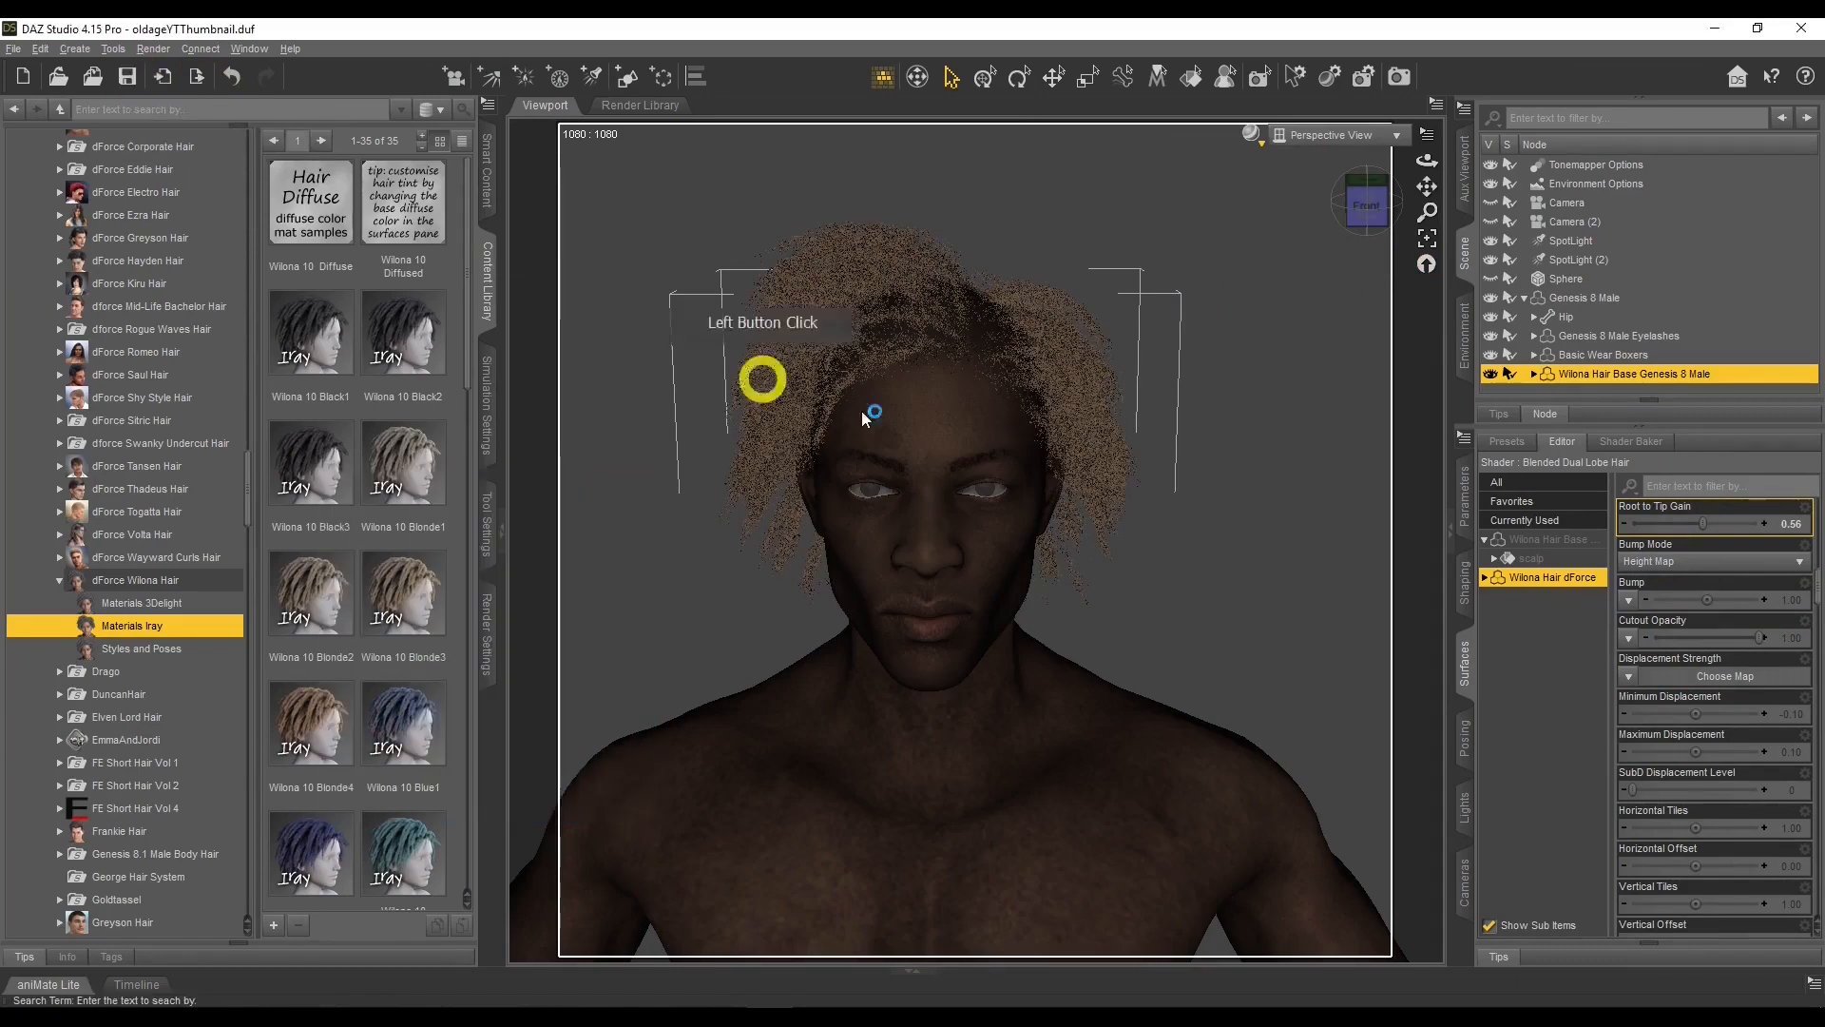
pyautogui.click(1274, 570)
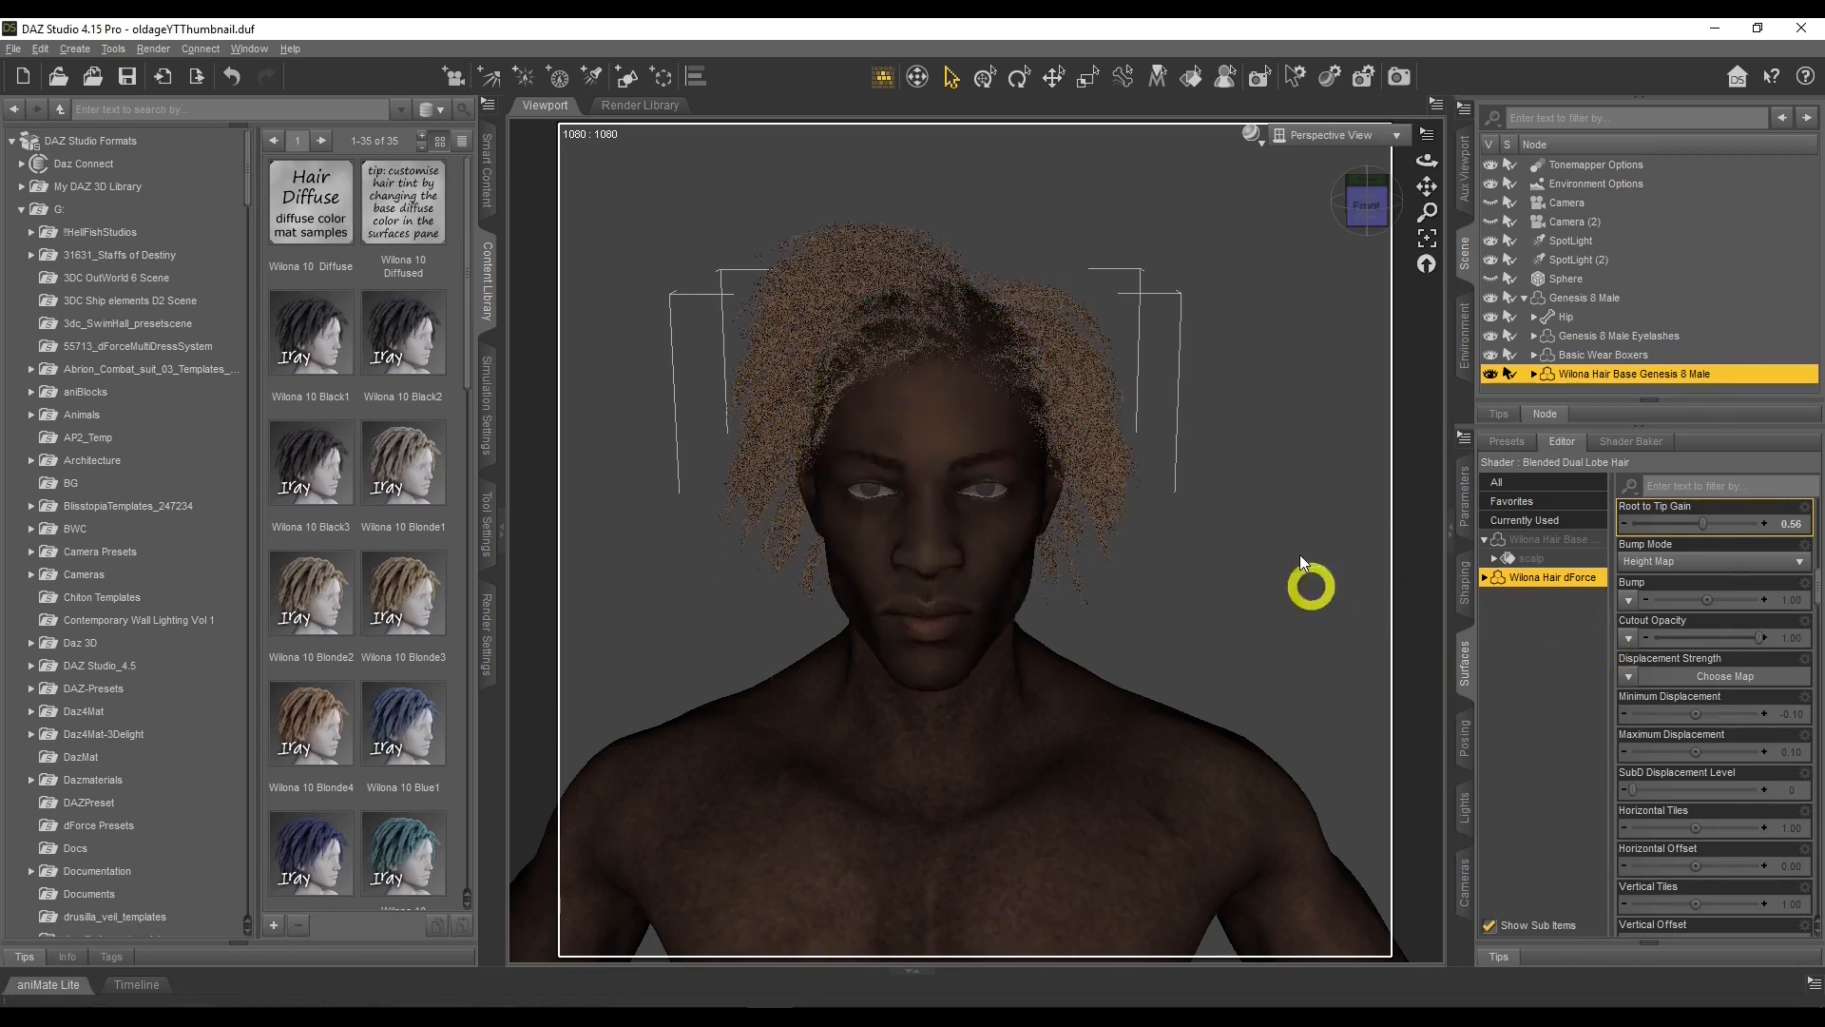
# Expand the WilonaHair surface's Simulation and Structure groups and show its Hair Simulation and Hair Generation settings.
pyautogui.click(1486, 578)
pyautogui.click(1495, 597)
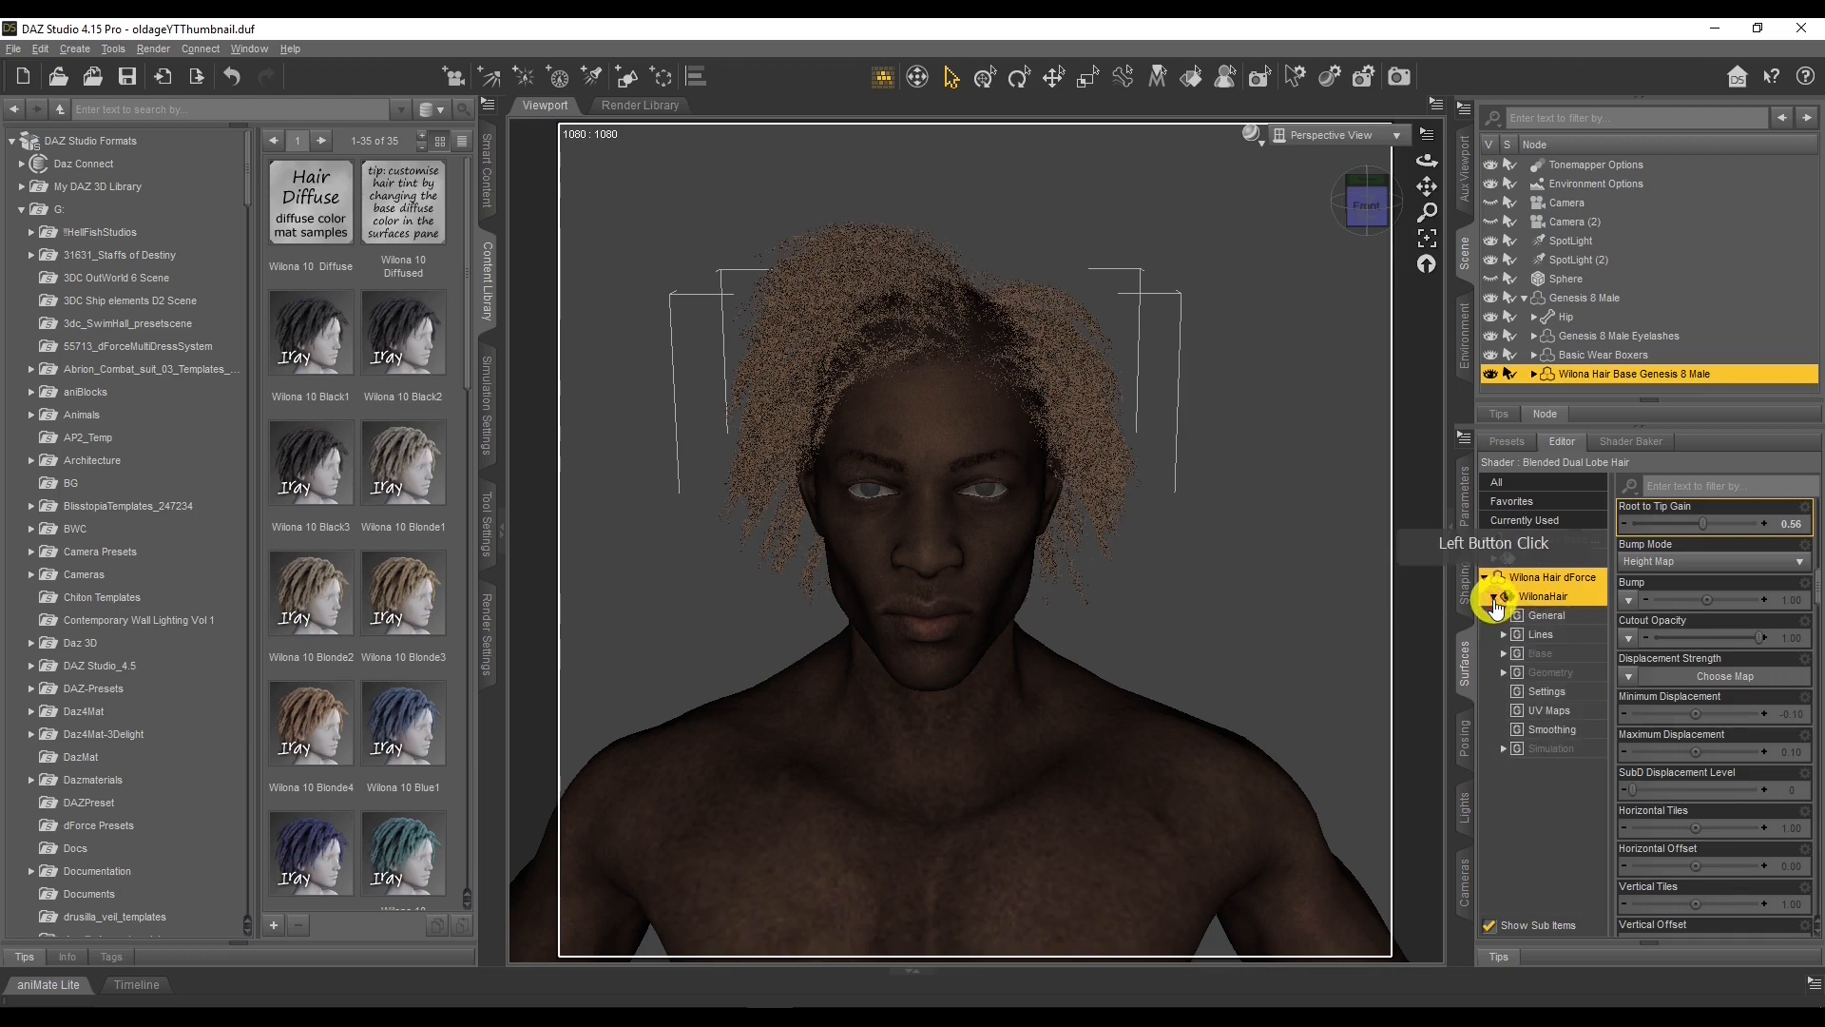
pyautogui.click(1503, 751)
pyautogui.click(1512, 806)
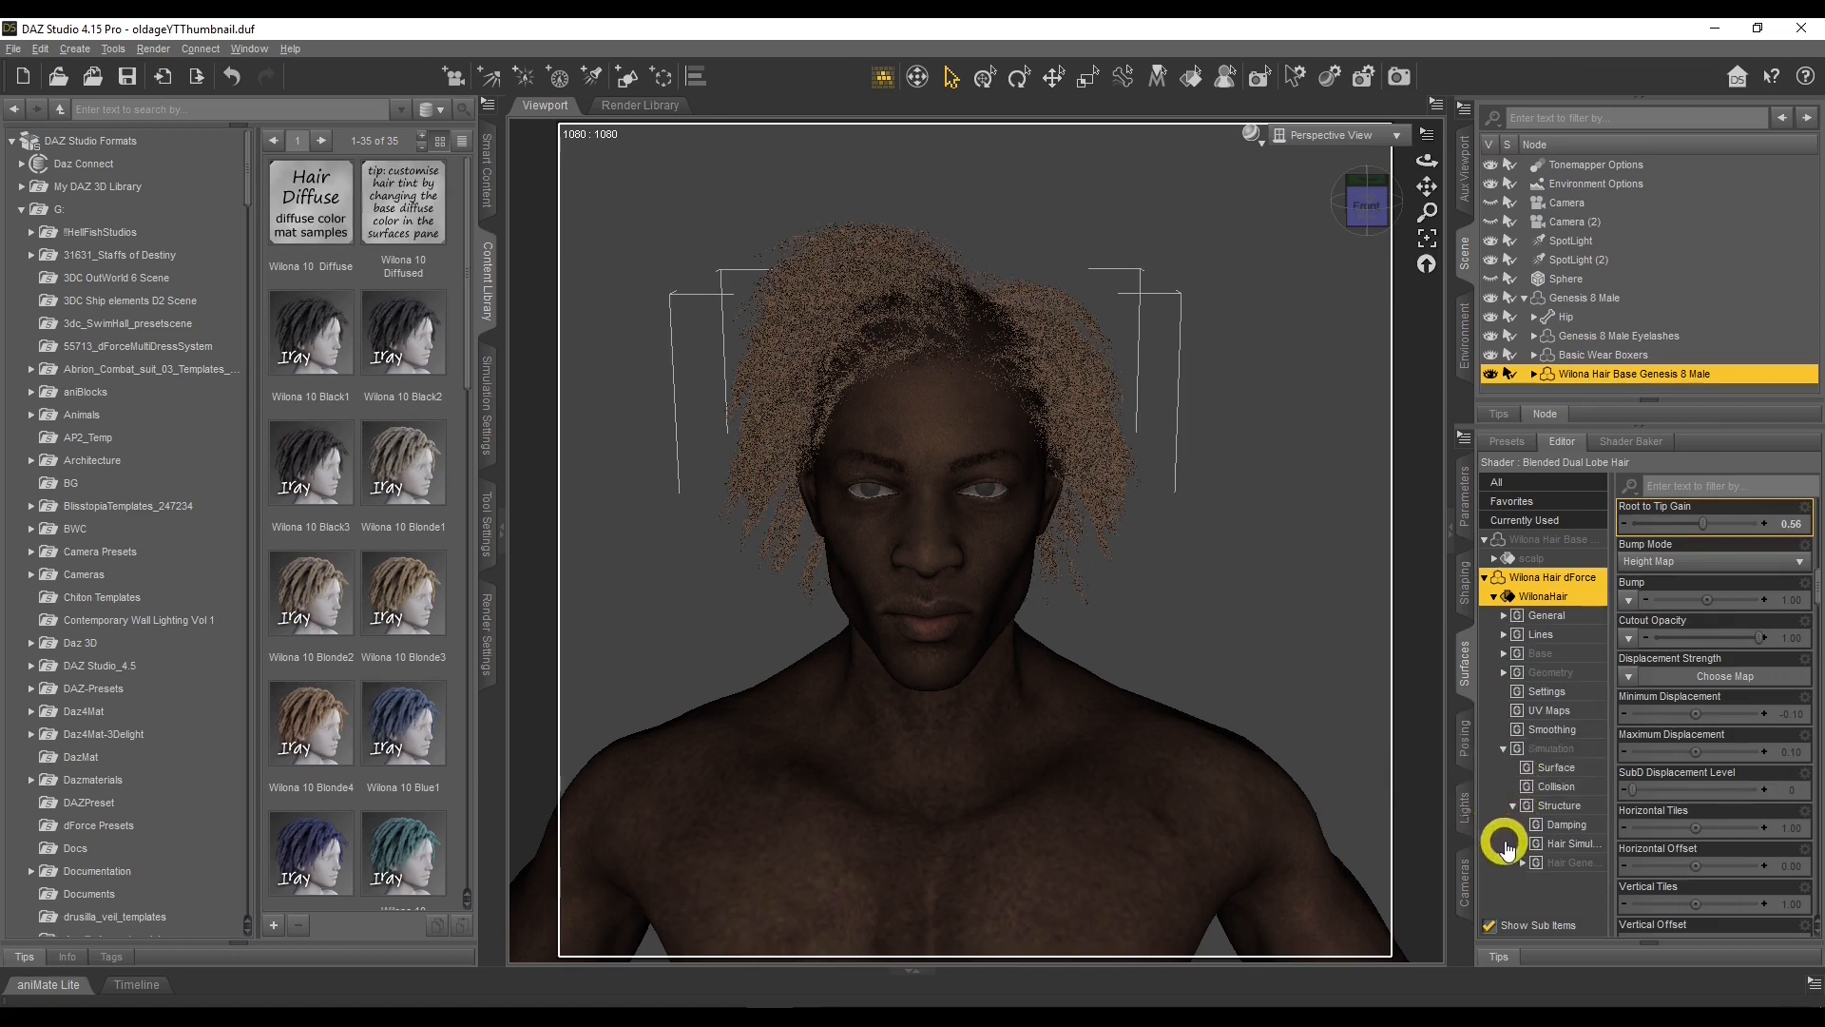
pyautogui.click(1557, 849)
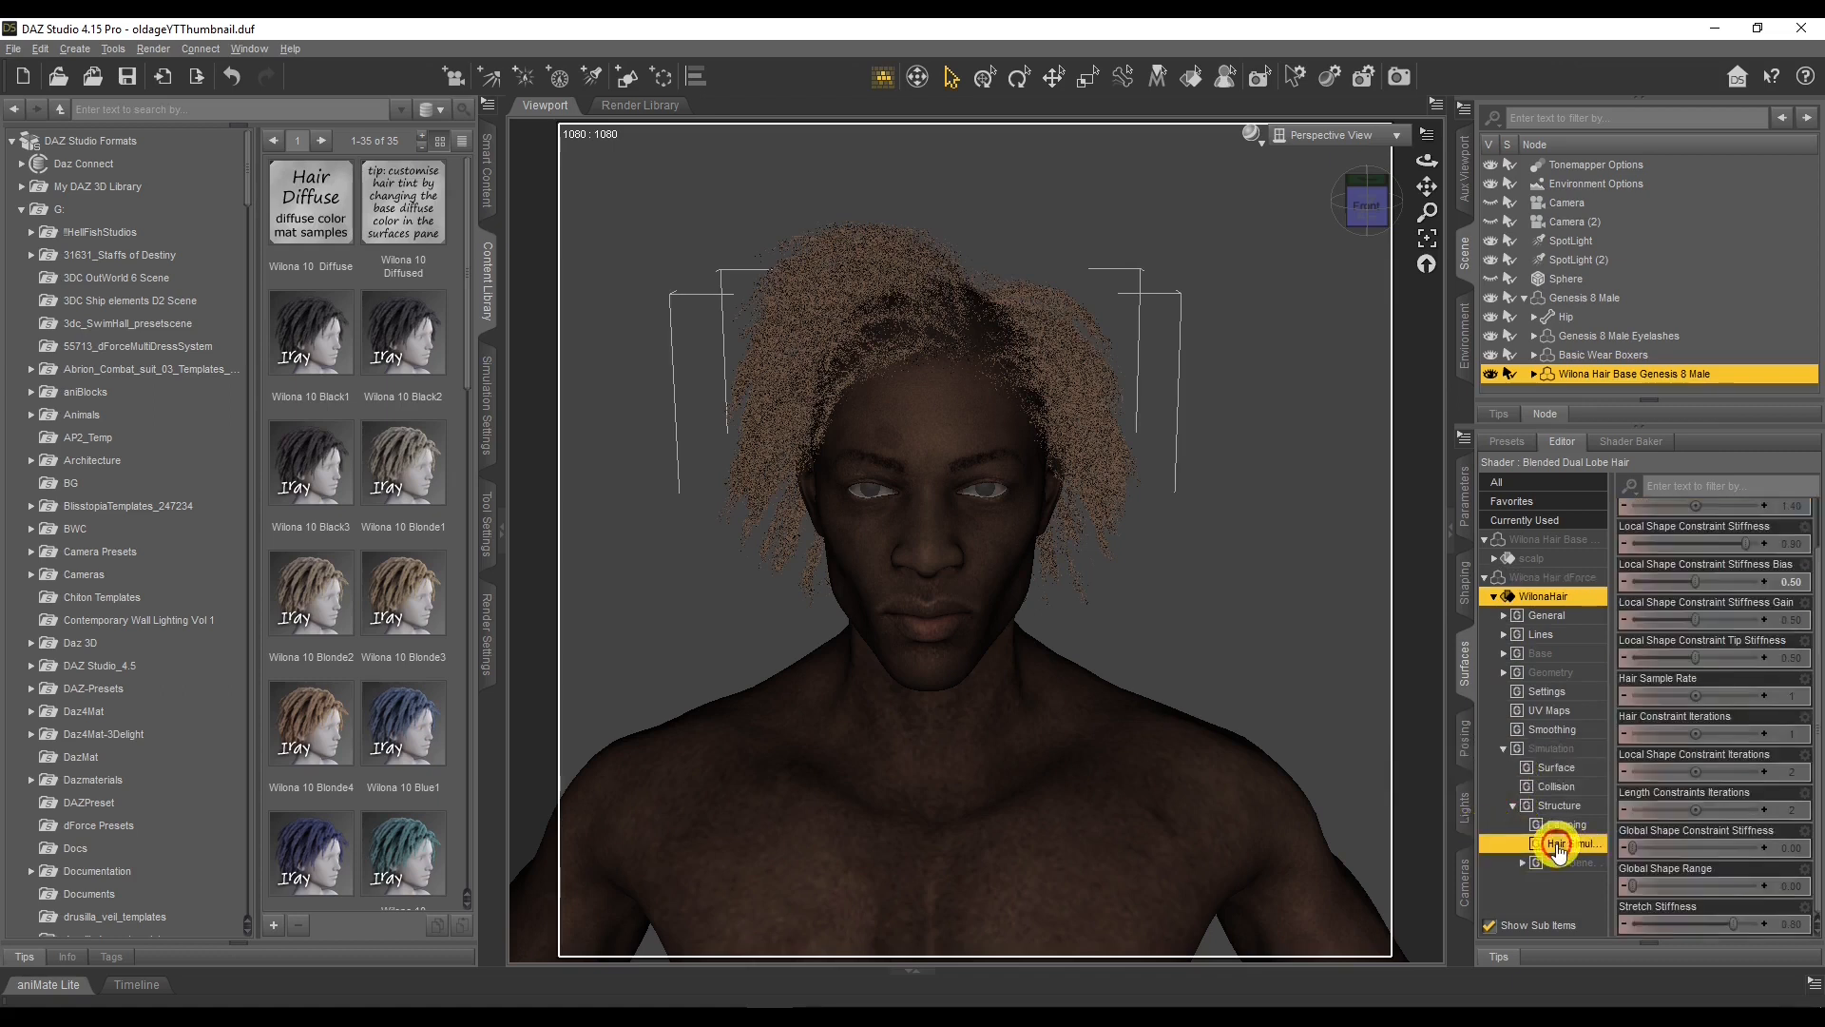
pyautogui.click(1577, 865)
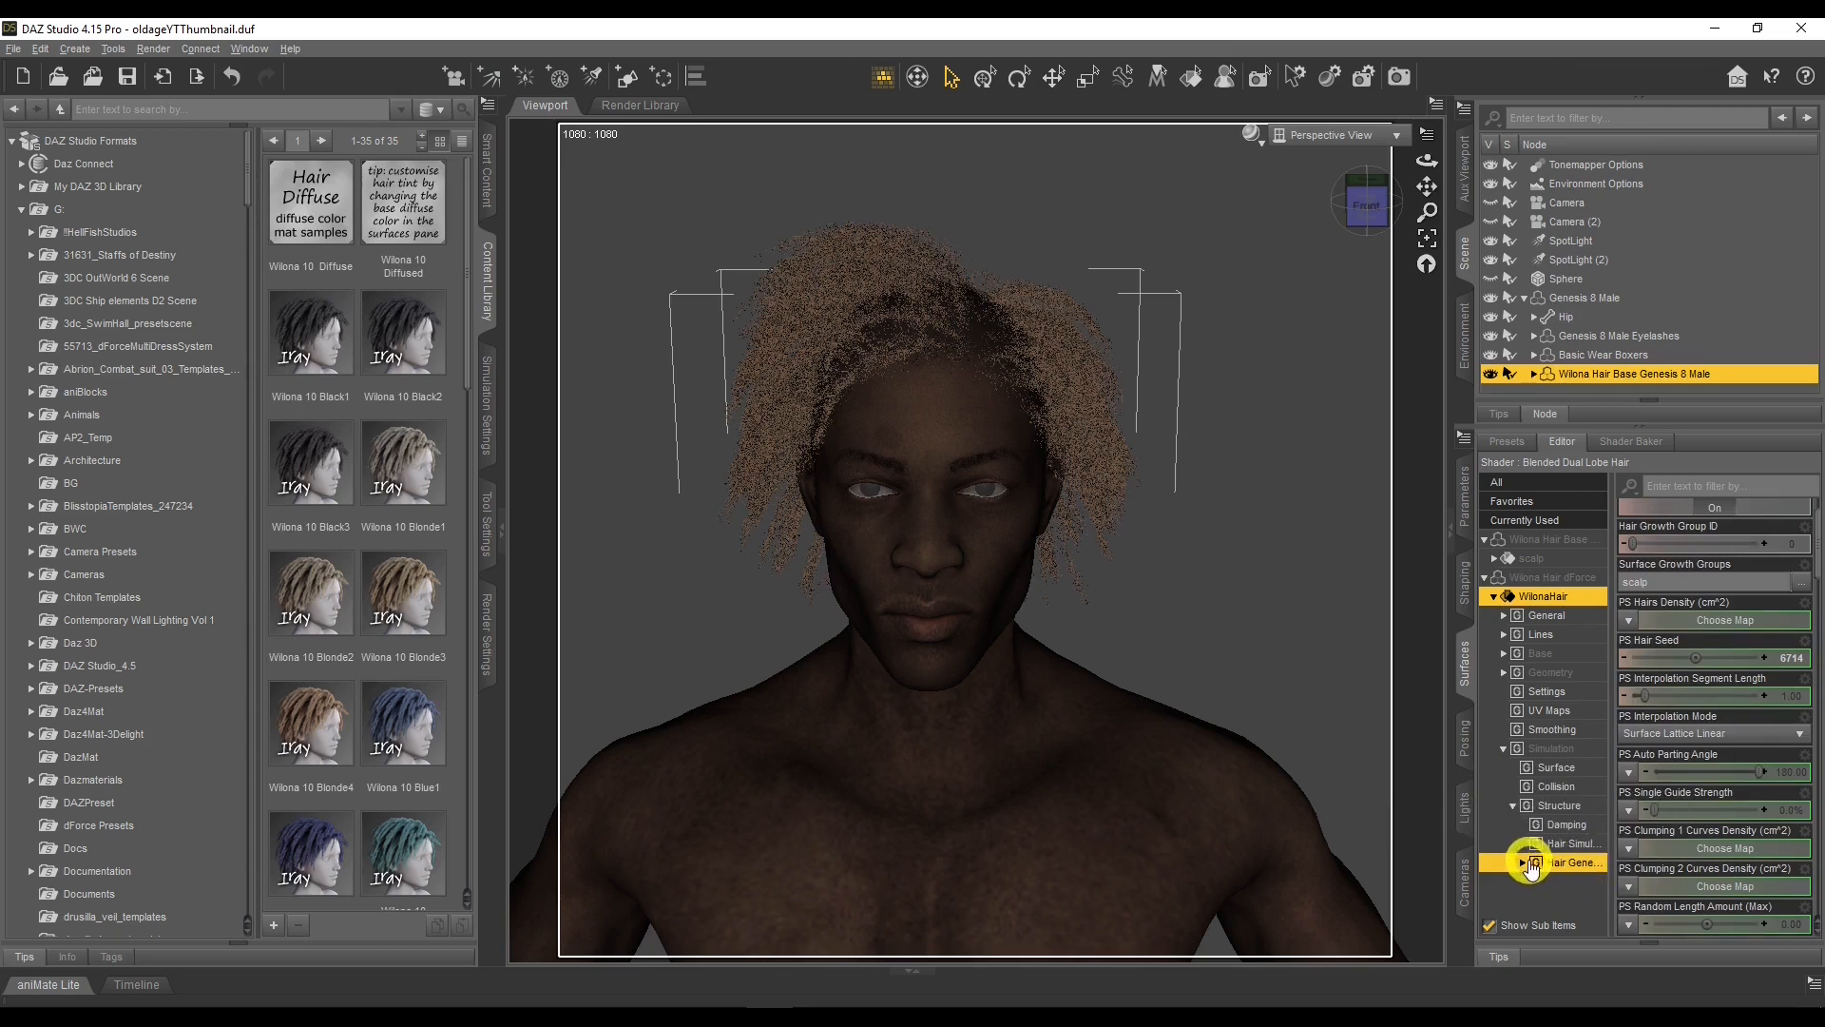
# Expand the Hair Generation group and compare its pre-simulation (PS) and pre-render (PR) settings.
pyautogui.click(1523, 865)
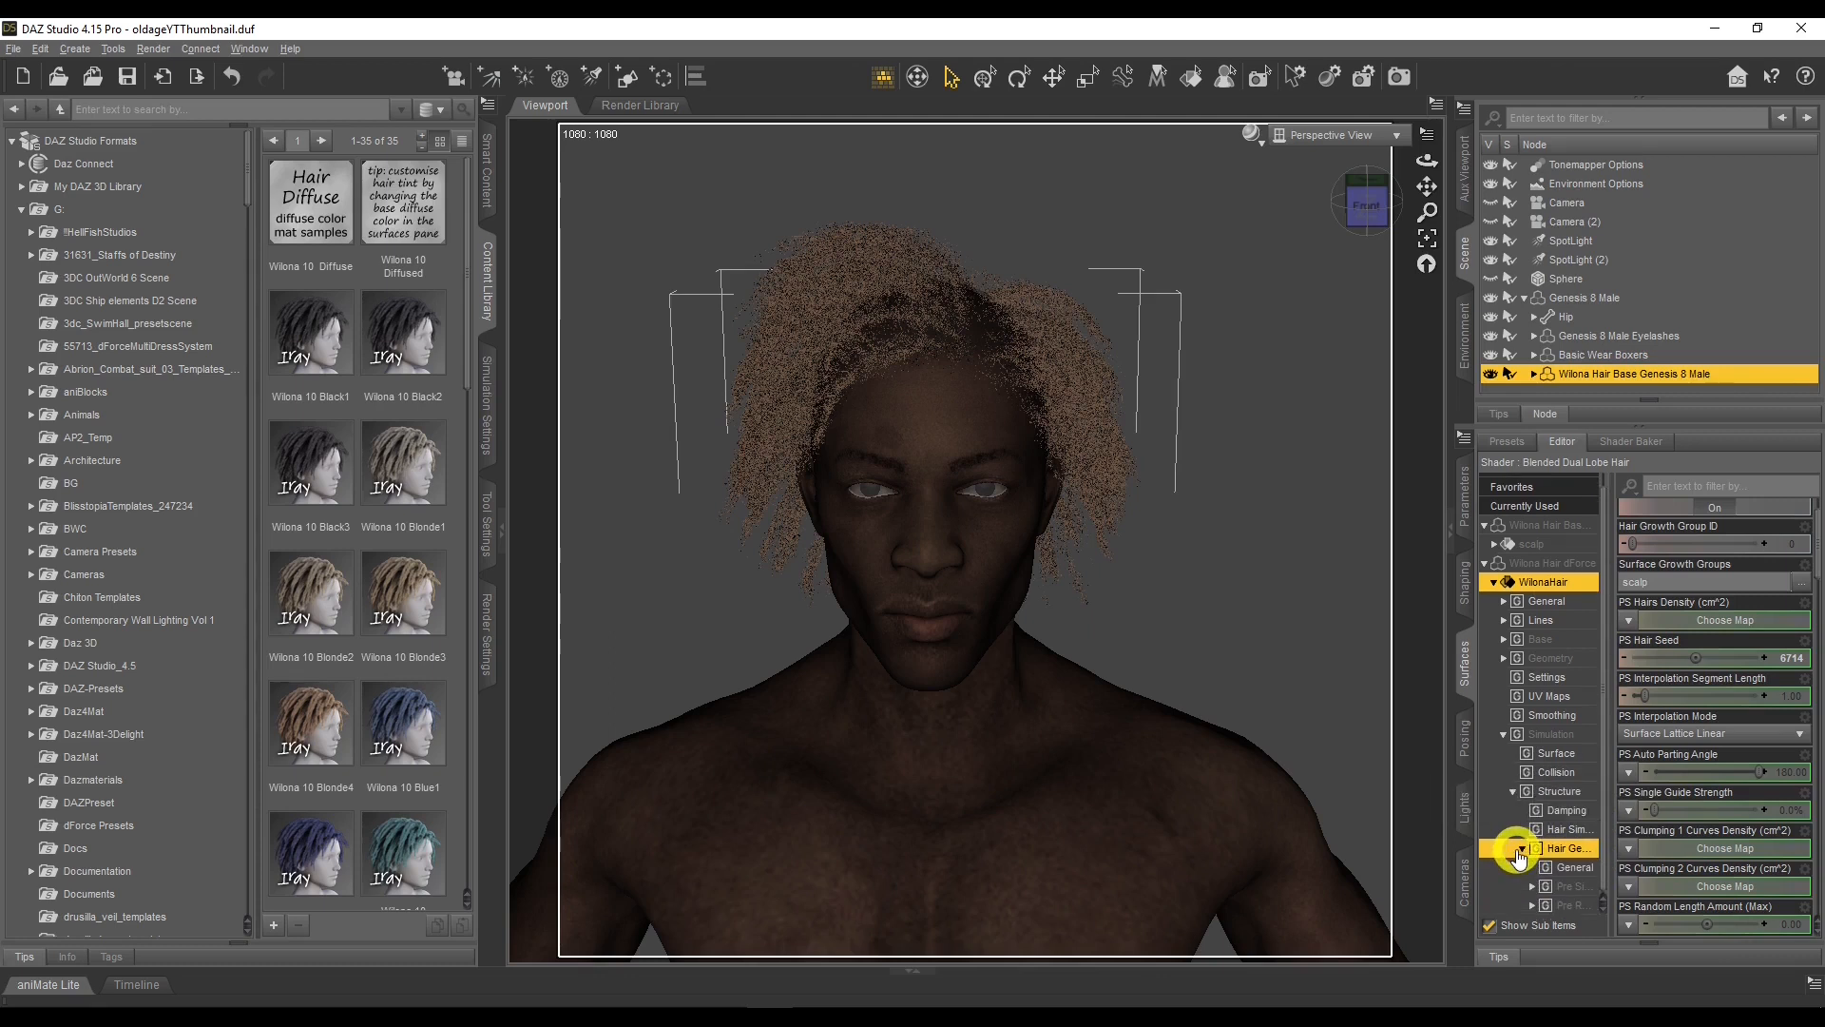
pyautogui.click(1569, 884)
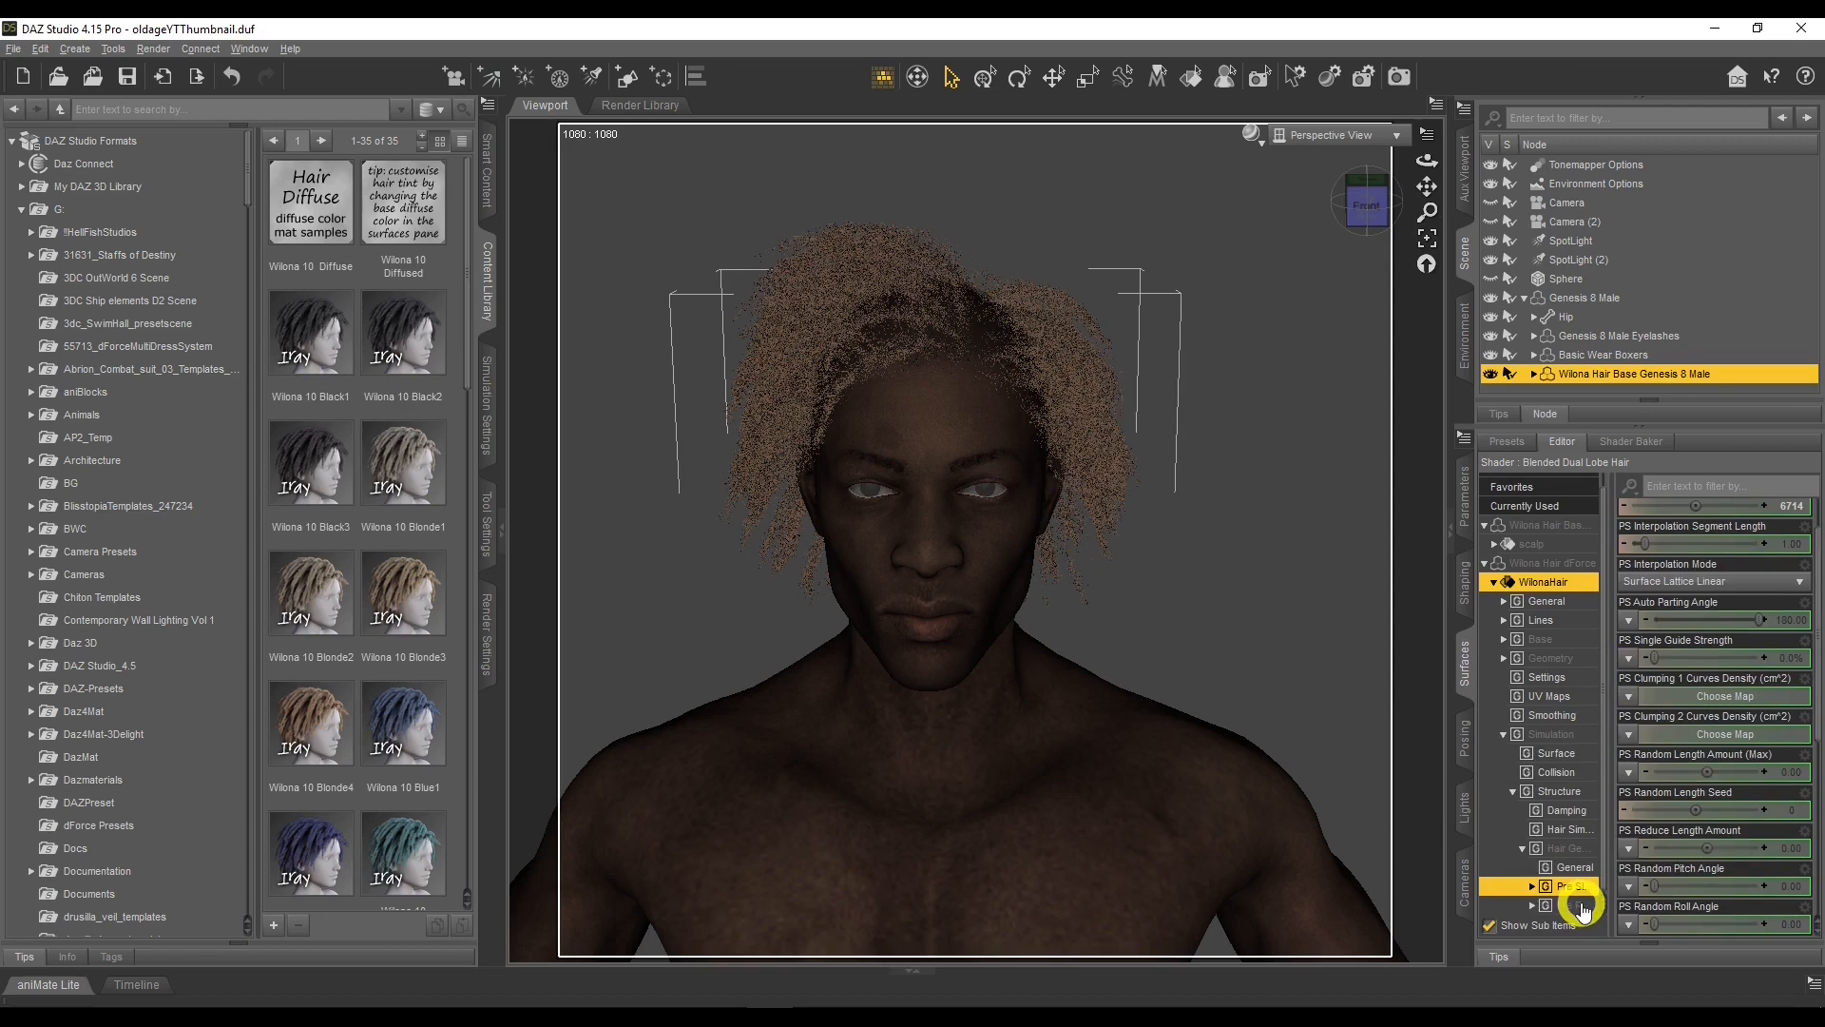
pyautogui.click(1578, 905)
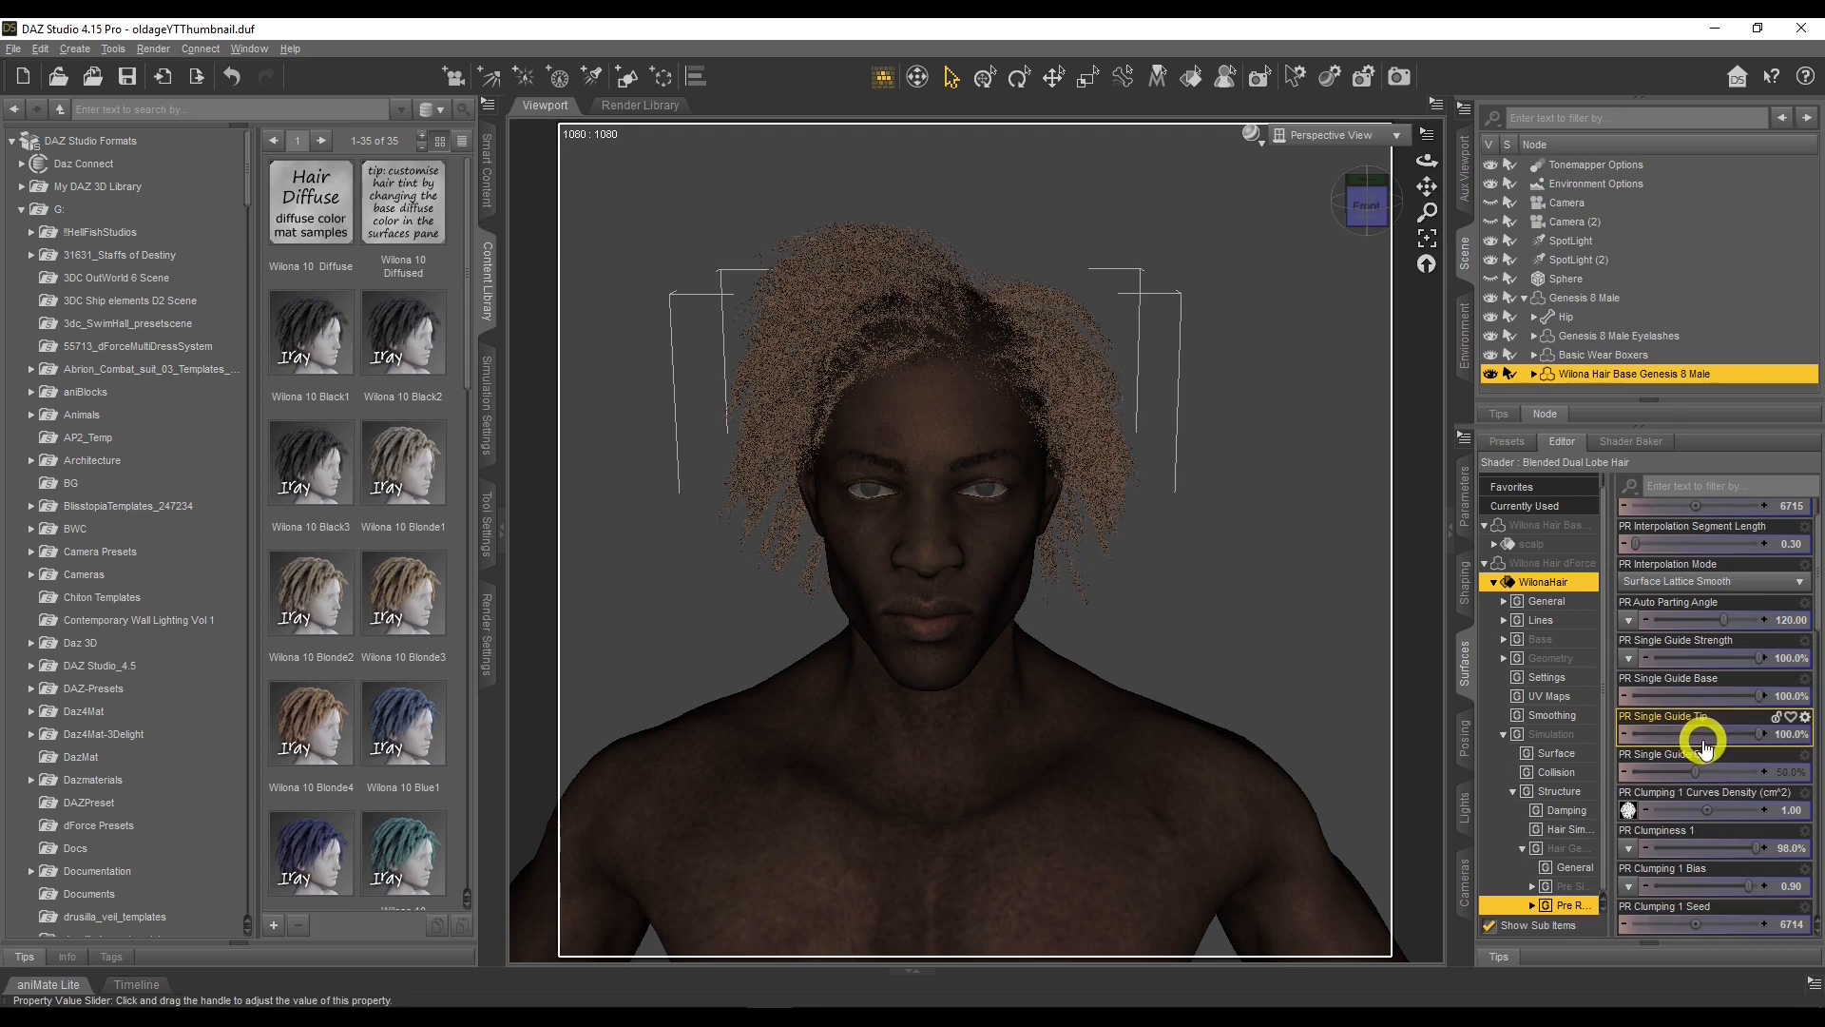
pyautogui.click(1574, 888)
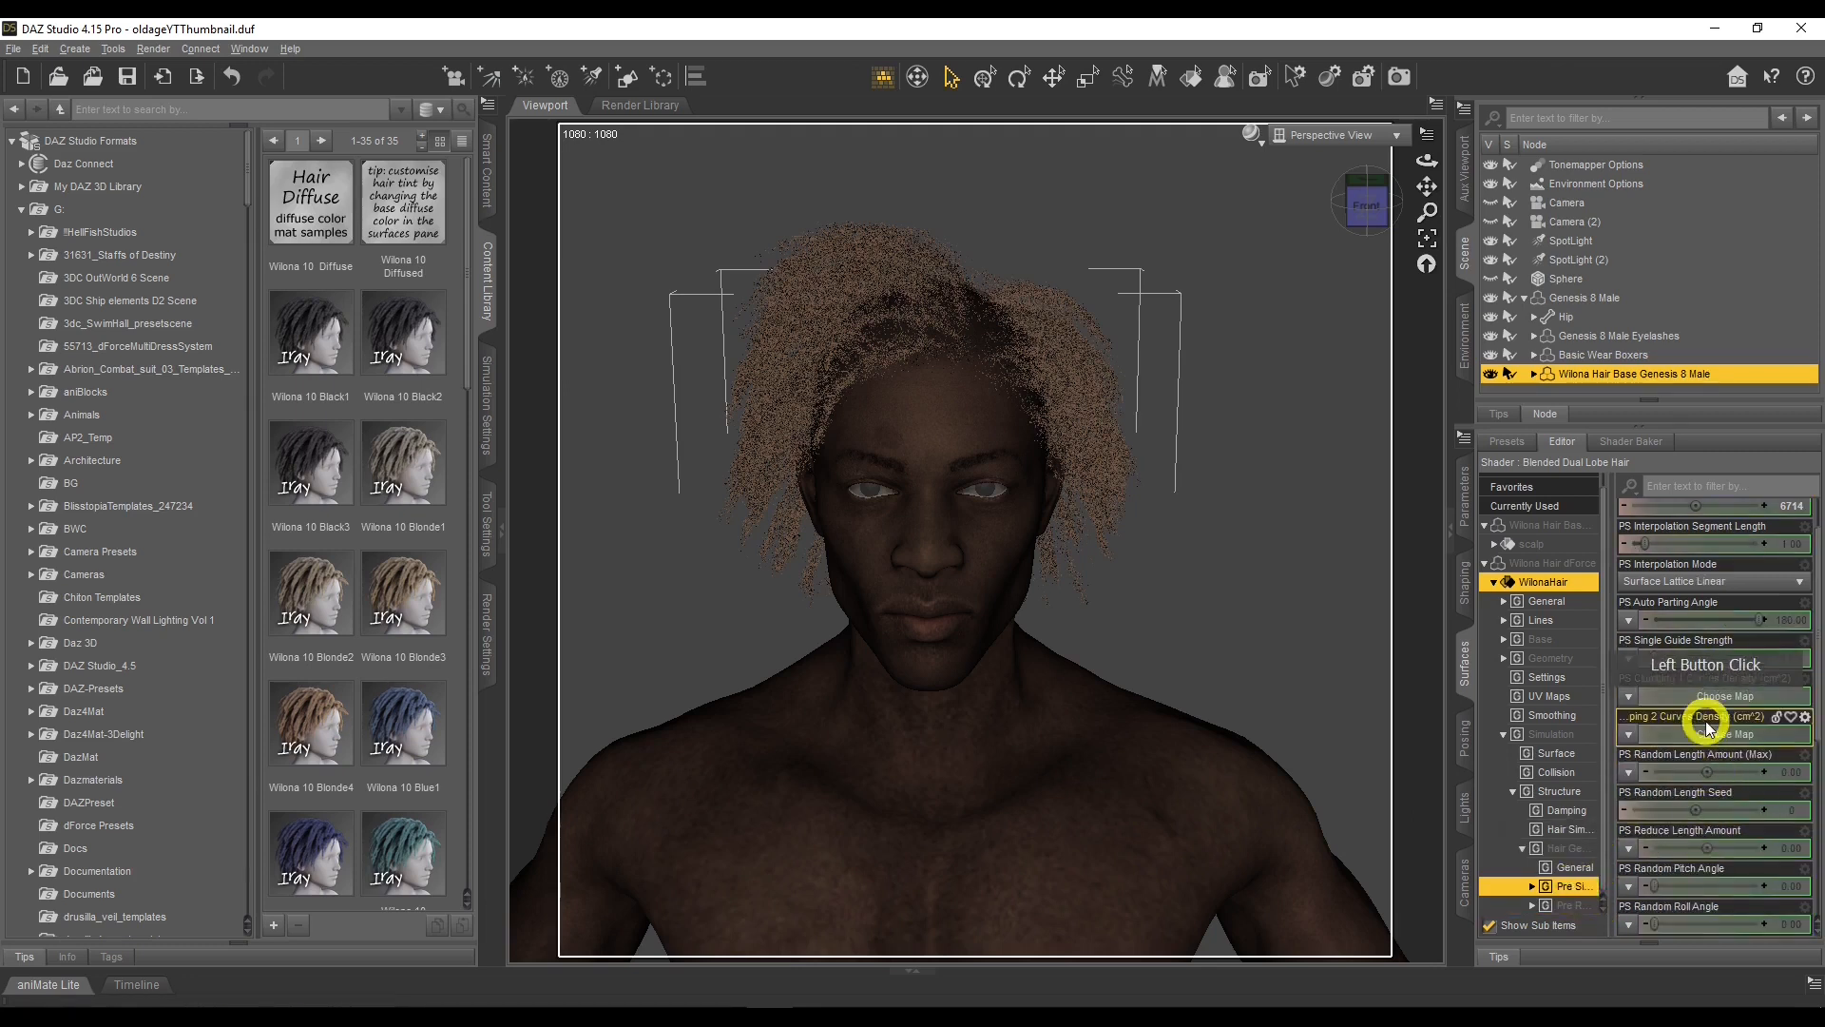
# Set the hair's PS Random Pitch Angle to 114.55, PS Random Roll Angle to 49.09 and PS Random Yaw Angle to 88.36.
pyautogui.scroll(-3, 1716, 623)
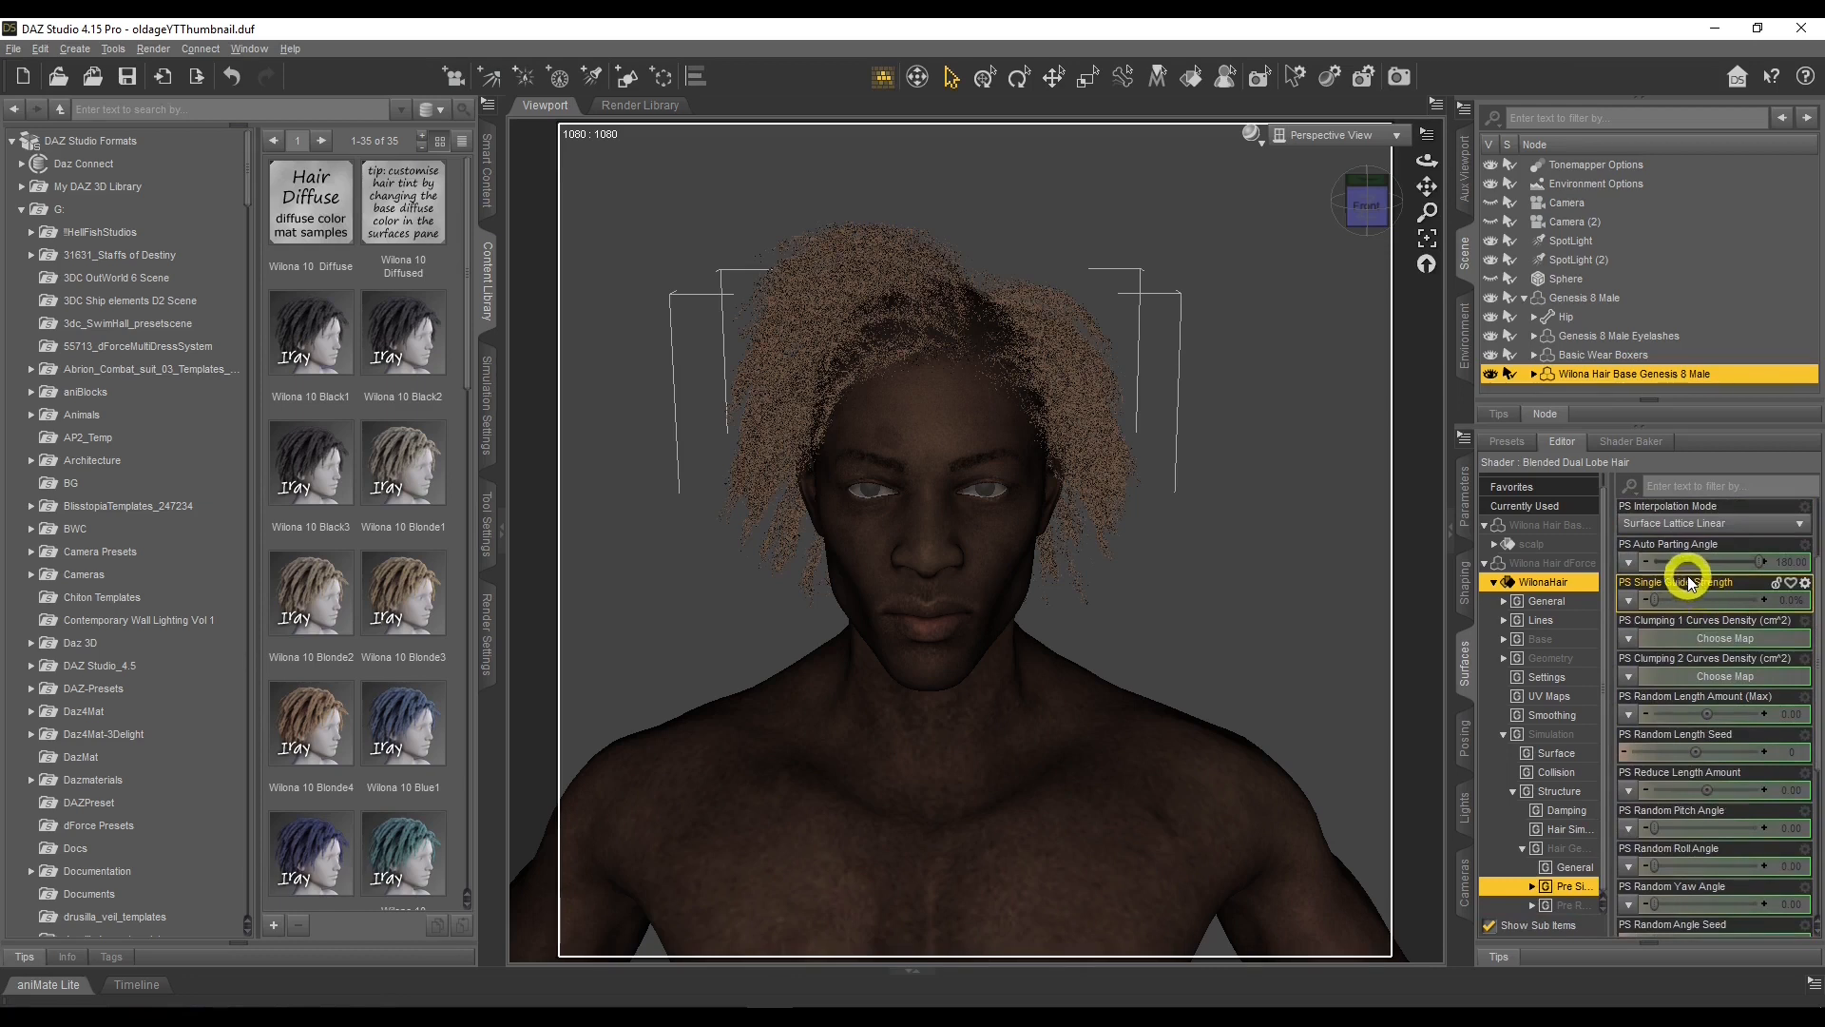
pyautogui.scroll(-3, 1674, 677)
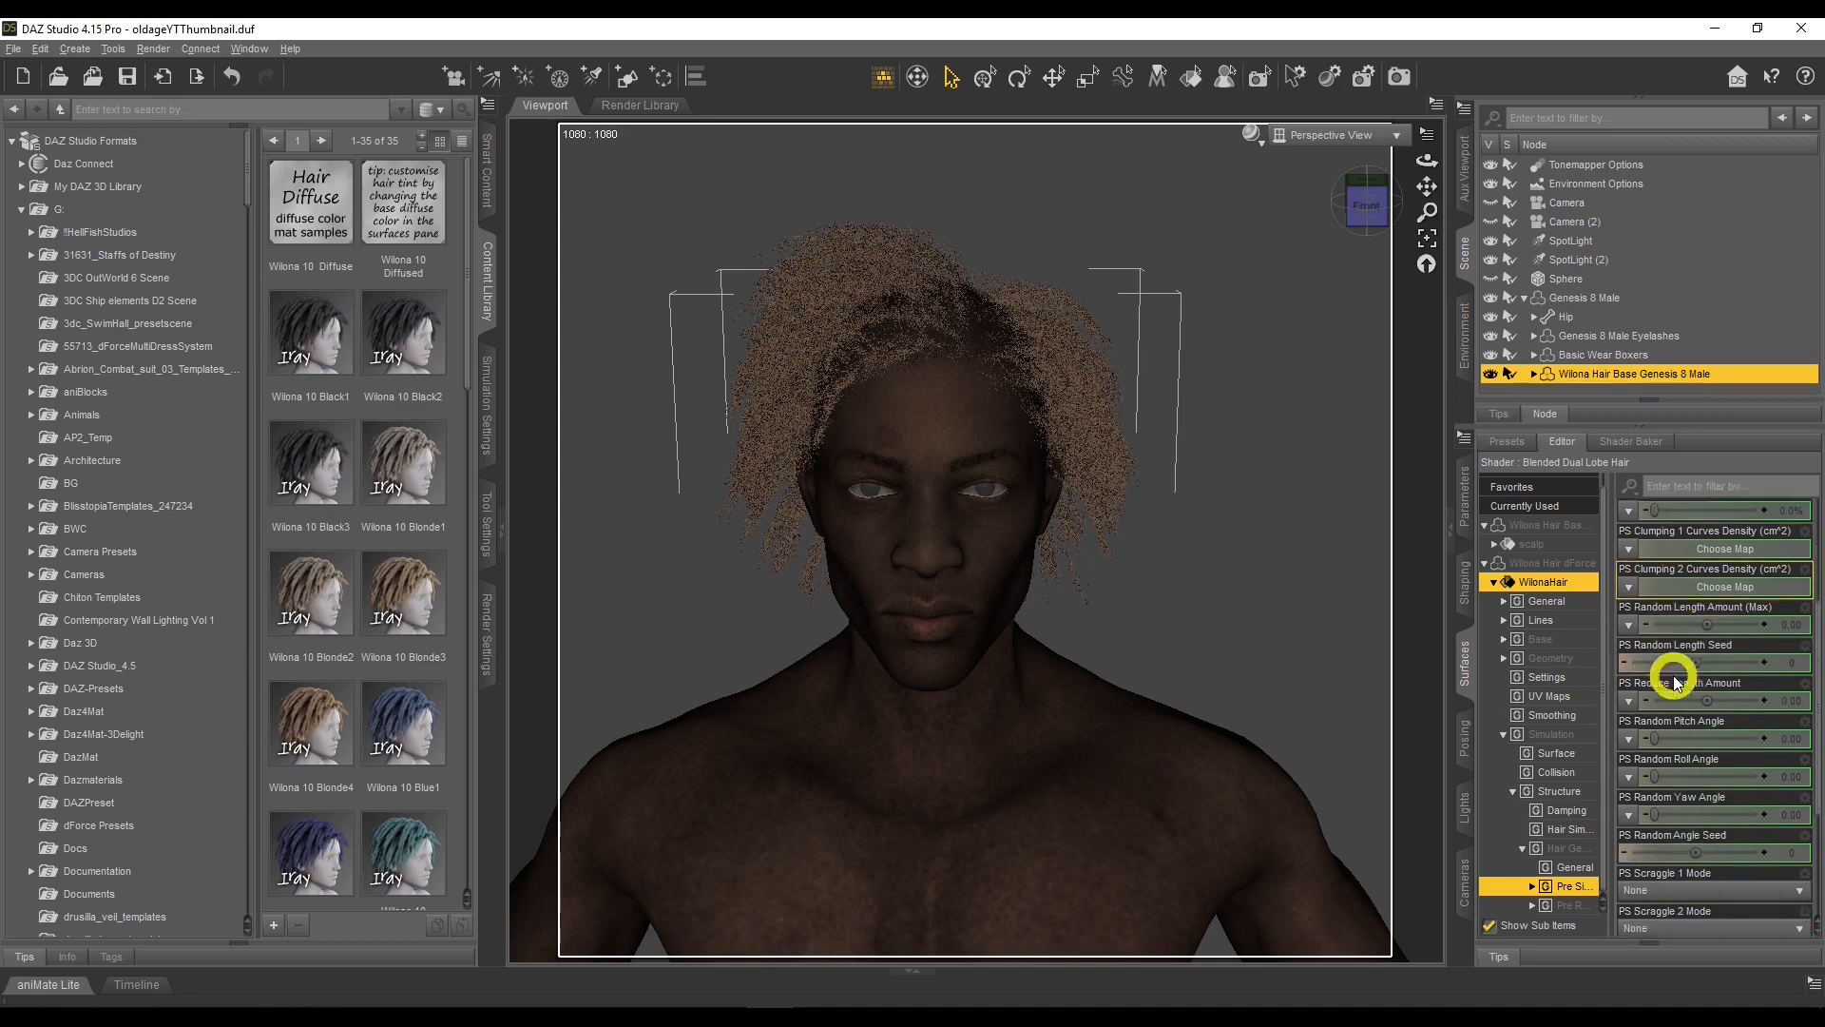
pyautogui.scroll(-3, 1722, 791)
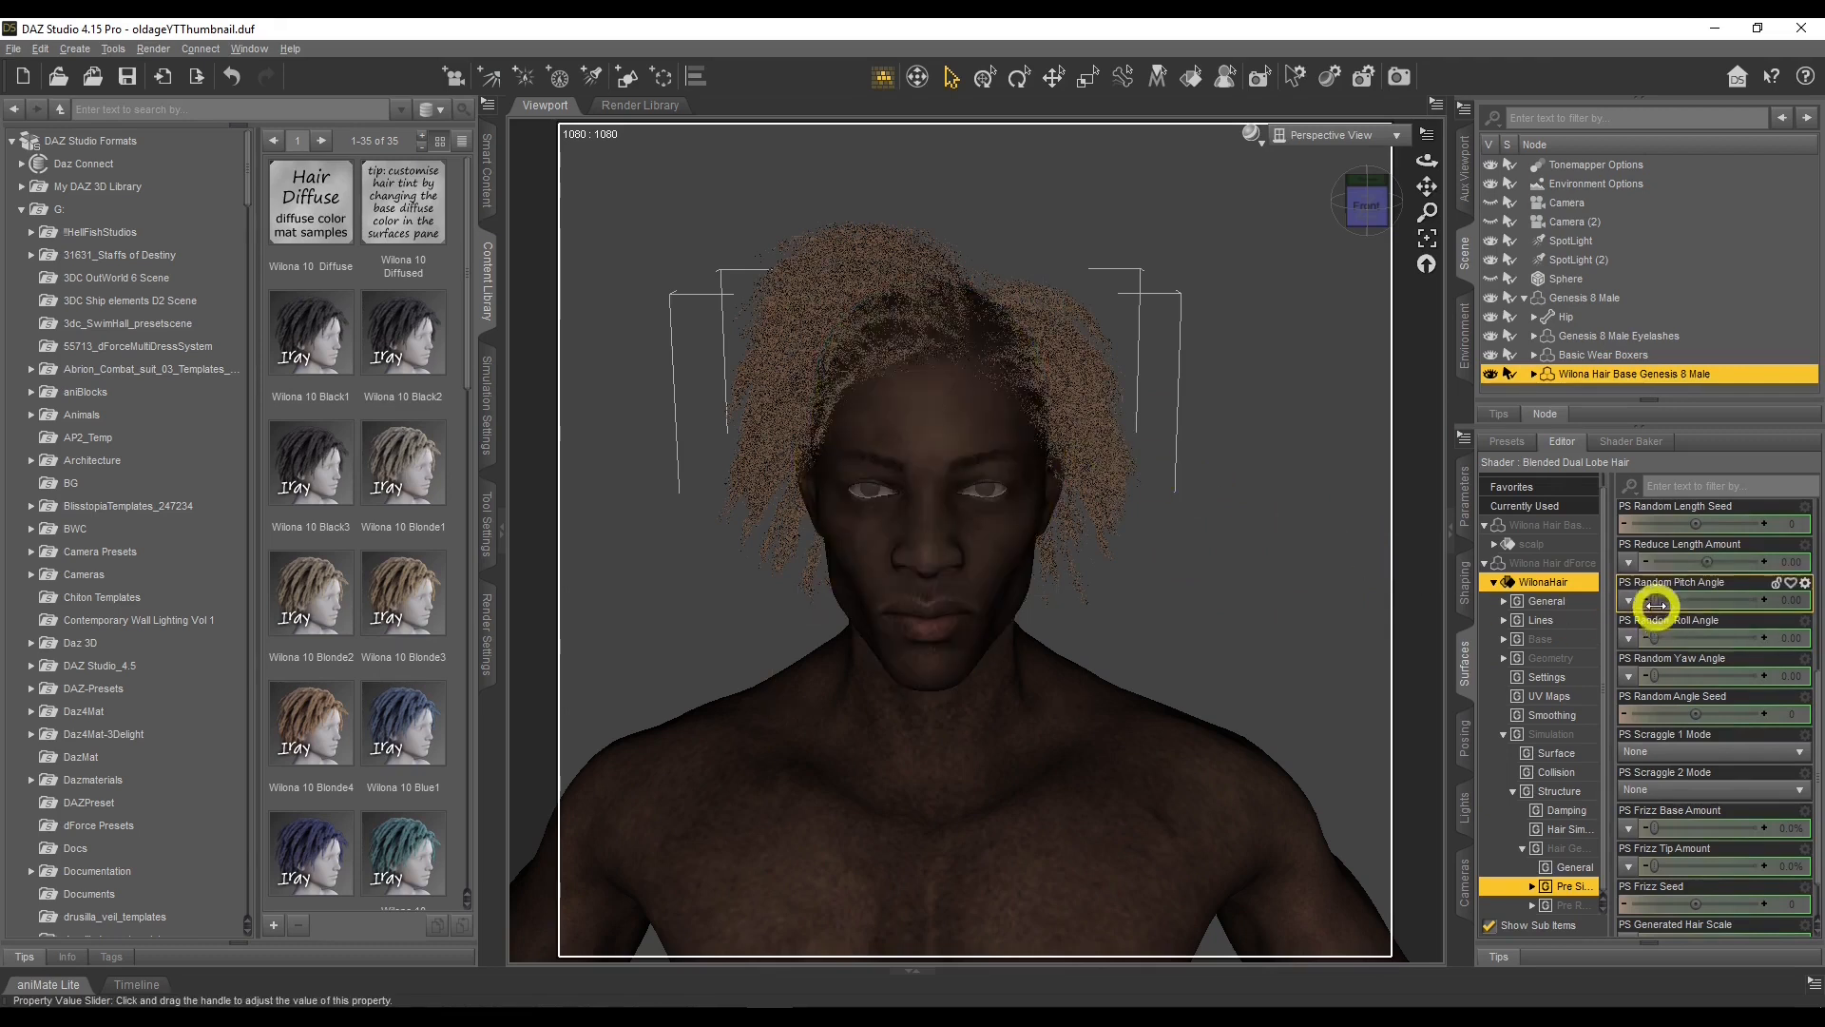
pyautogui.moveTo(1656, 602); pyautogui.dragTo(1687, 600)
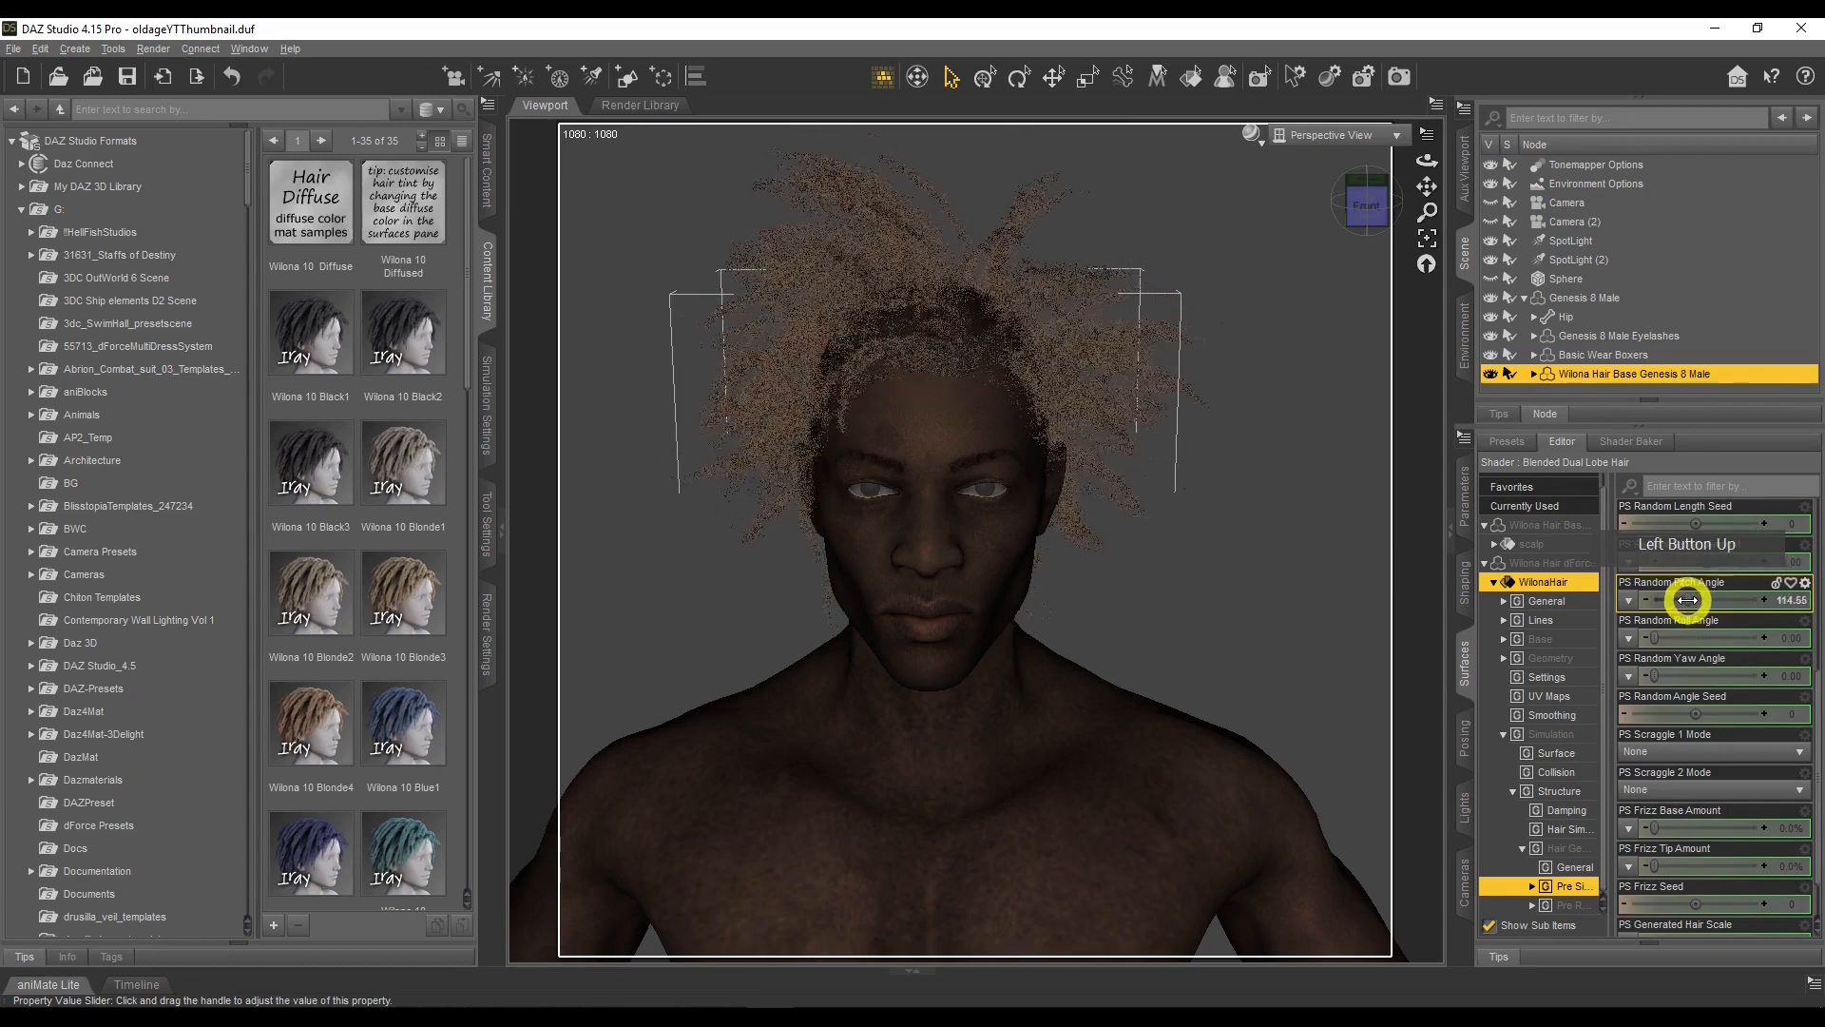
pyautogui.moveTo(1654, 637)
pyautogui.mouseDown()
pyautogui.moveTo(1670, 635)
pyautogui.moveTo(1652, 674)
pyautogui.moveTo(1680, 671)
pyautogui.mouseUp()
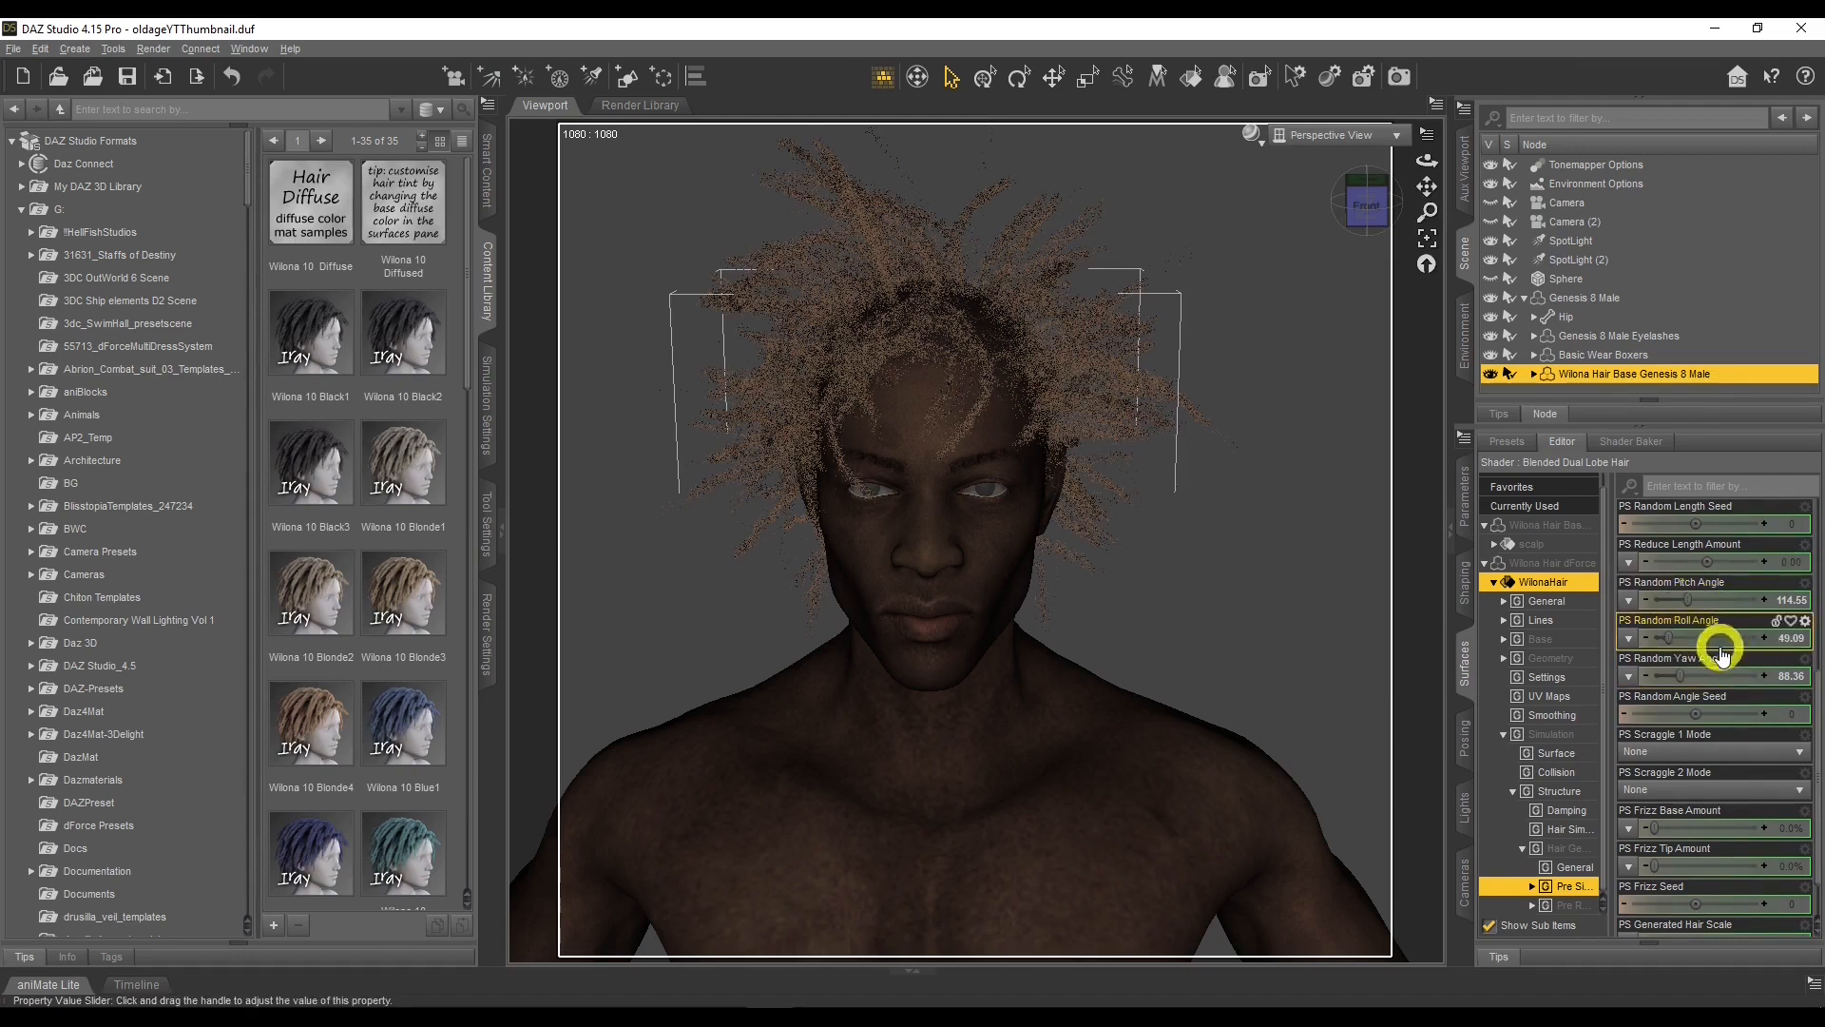
# Return the viewport to the Iray preview and inspect the restyled hair from behind and from the front.
pyautogui.click(1252, 136)
pyautogui.click(1264, 376)
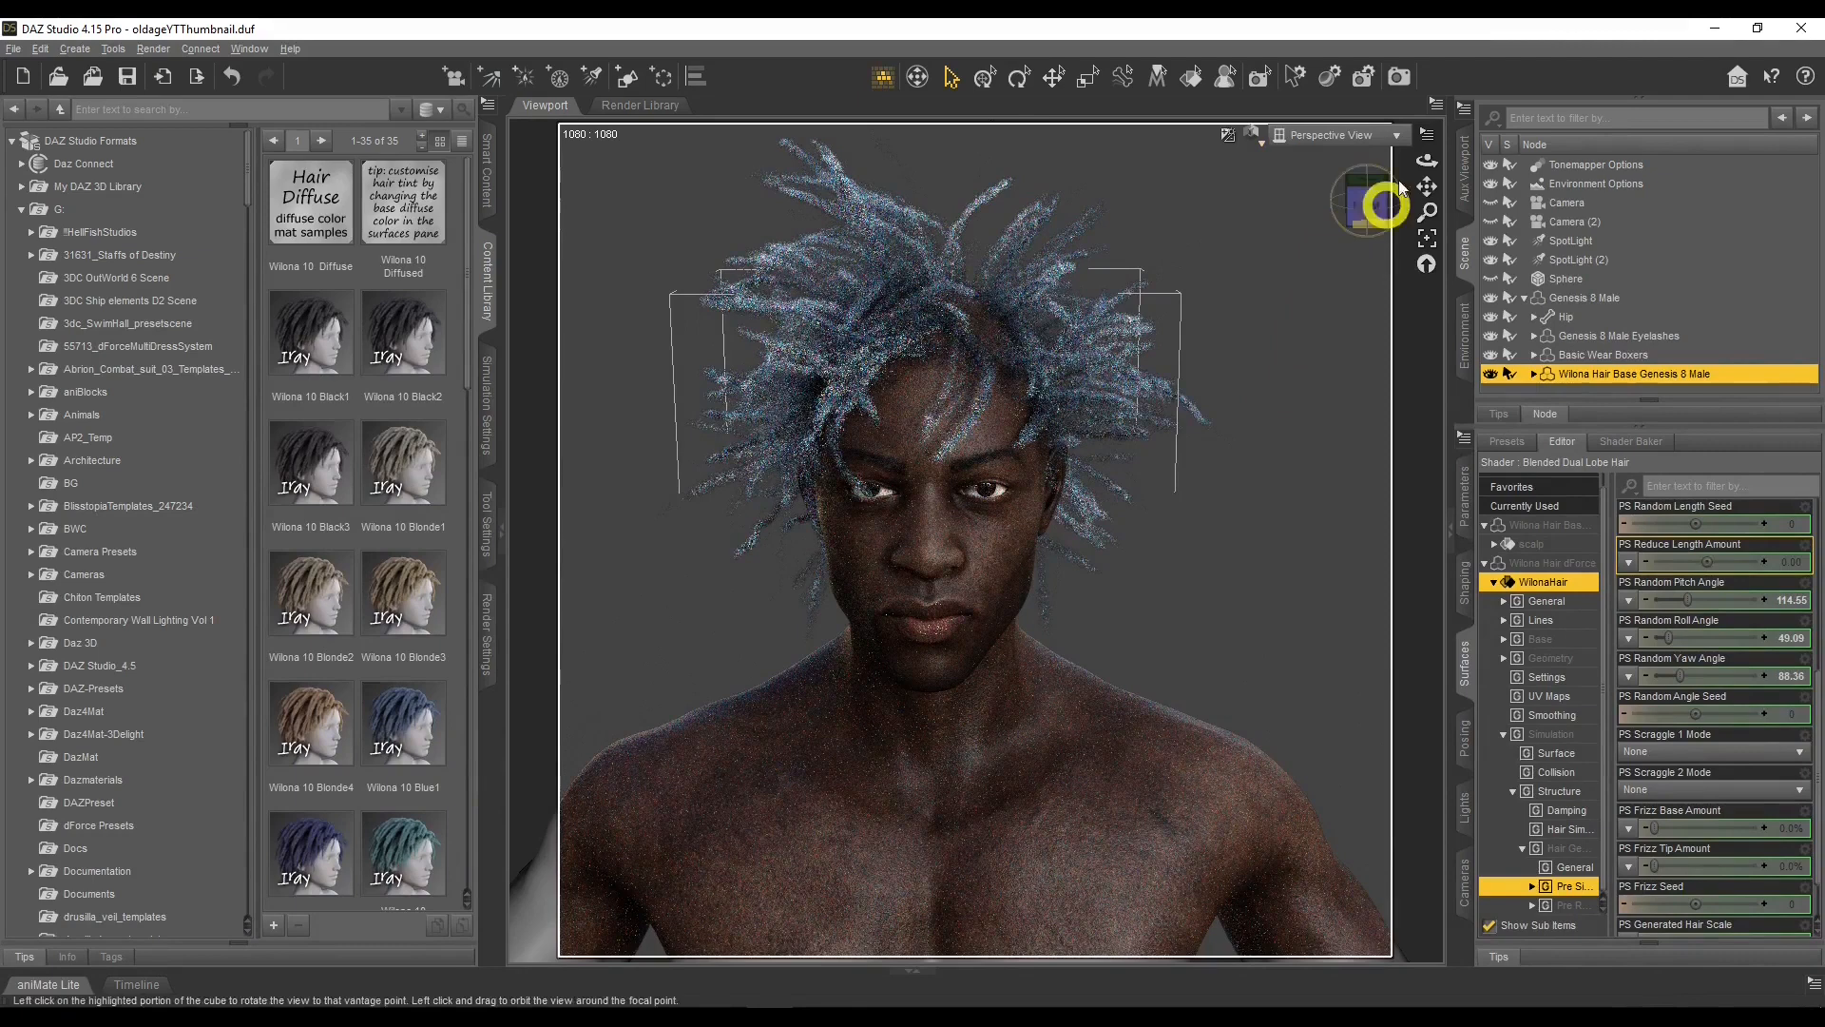
pyautogui.moveTo(1426, 152); pyautogui.dragTo(1422, 157)
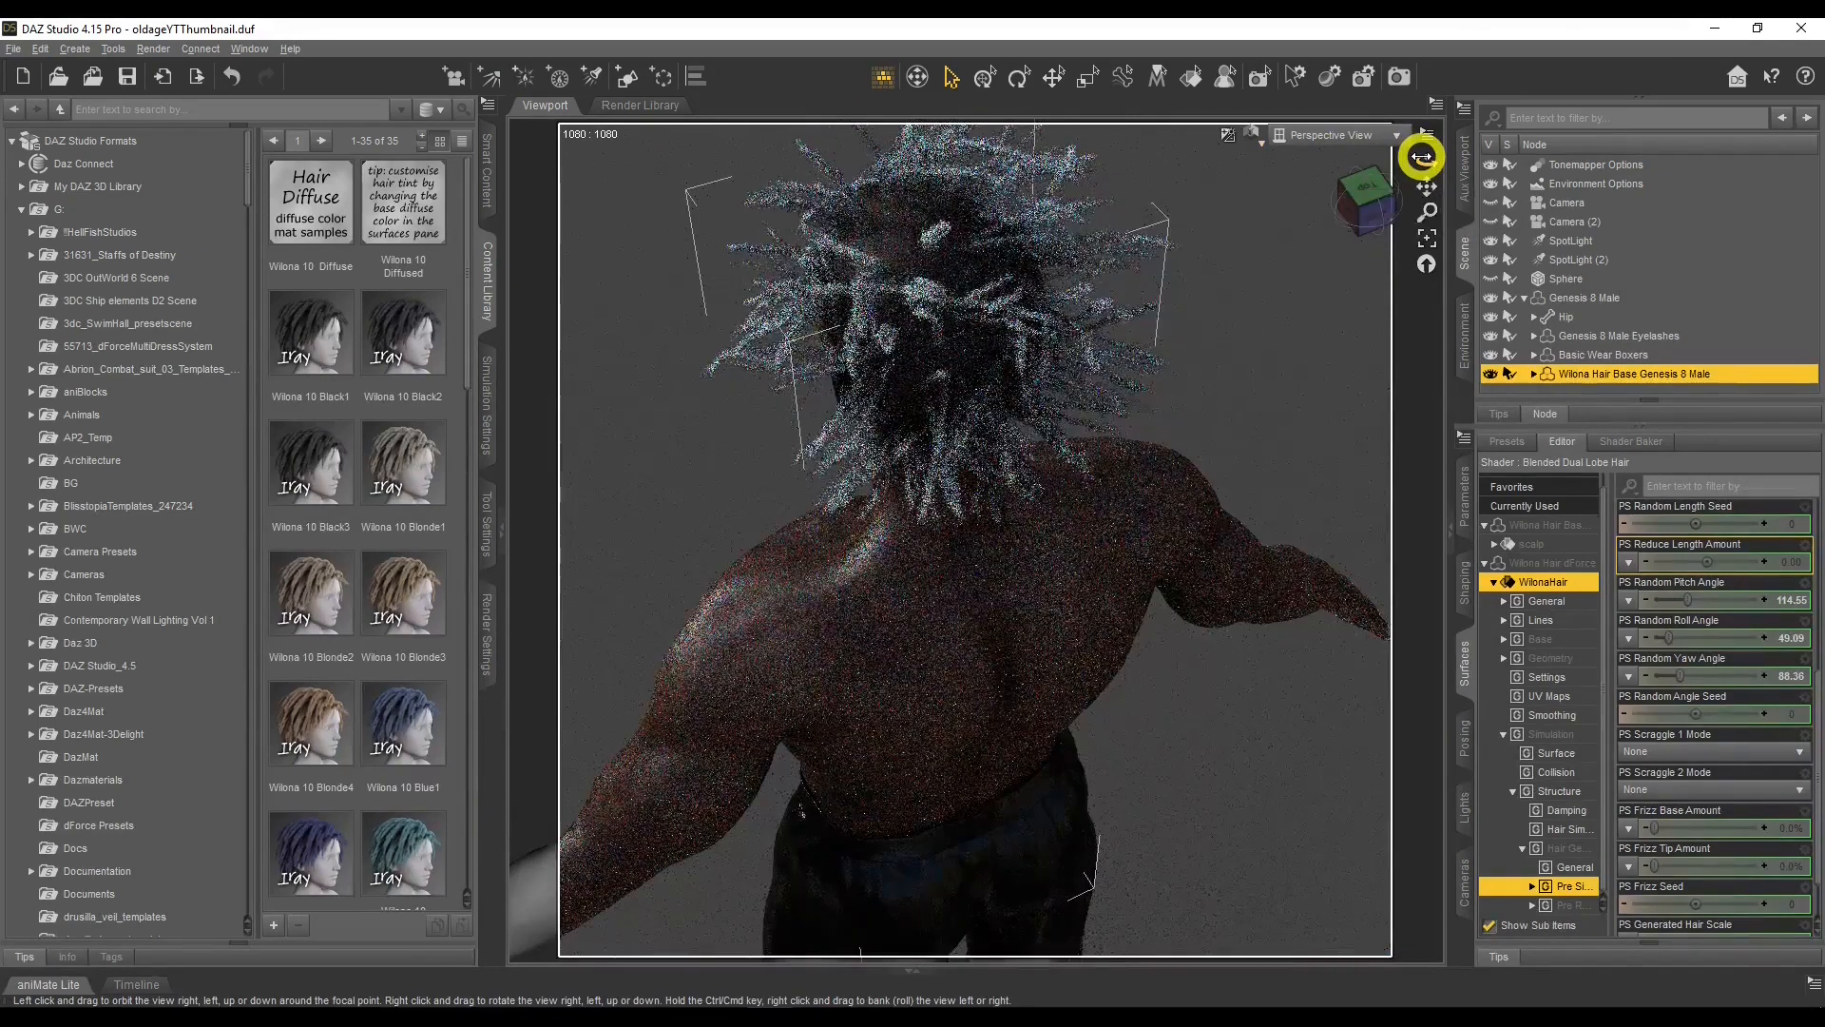
pyautogui.moveTo(1421, 157)
pyautogui.mouseDown()
pyautogui.moveTo(1475, 150)
pyautogui.moveTo(1422, 162)
pyautogui.moveTo(1426, 183)
pyautogui.mouseUp()
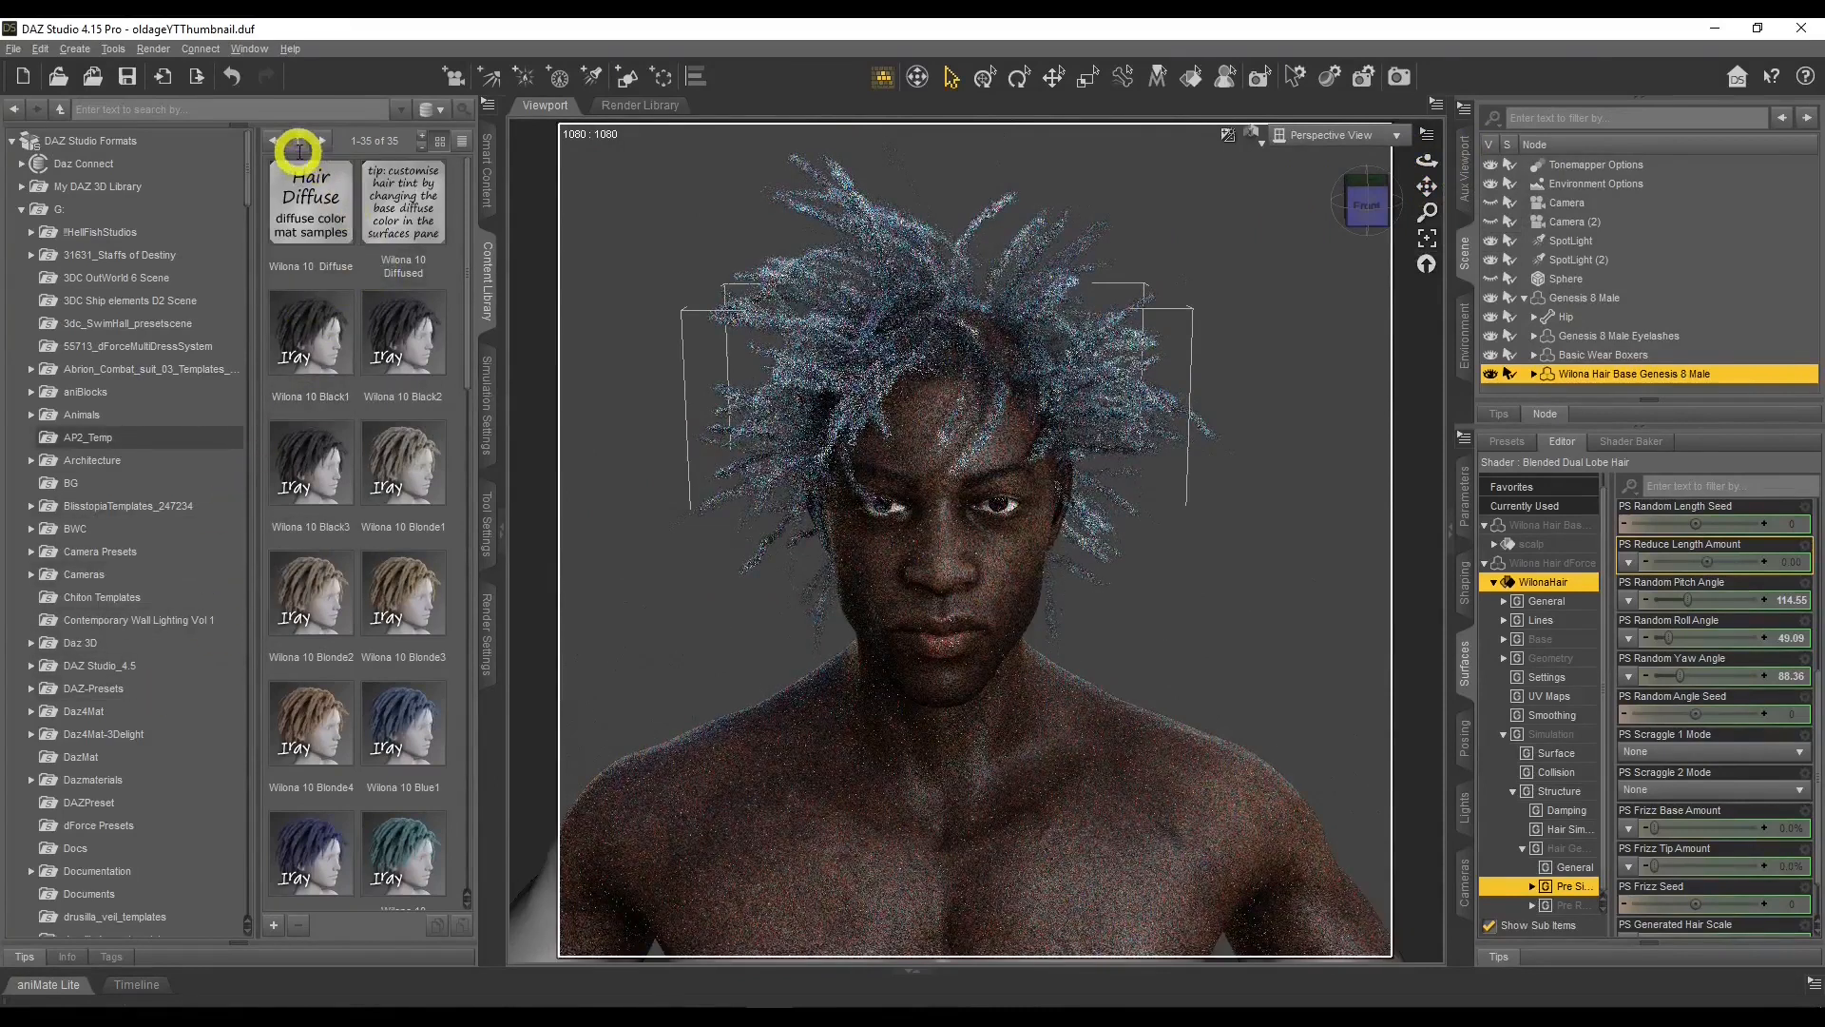
# Browse the content library's hair folders and open dForce Wilona Hair to show its Genesis 8 files.
pyautogui.scroll(-15, 152, 505)
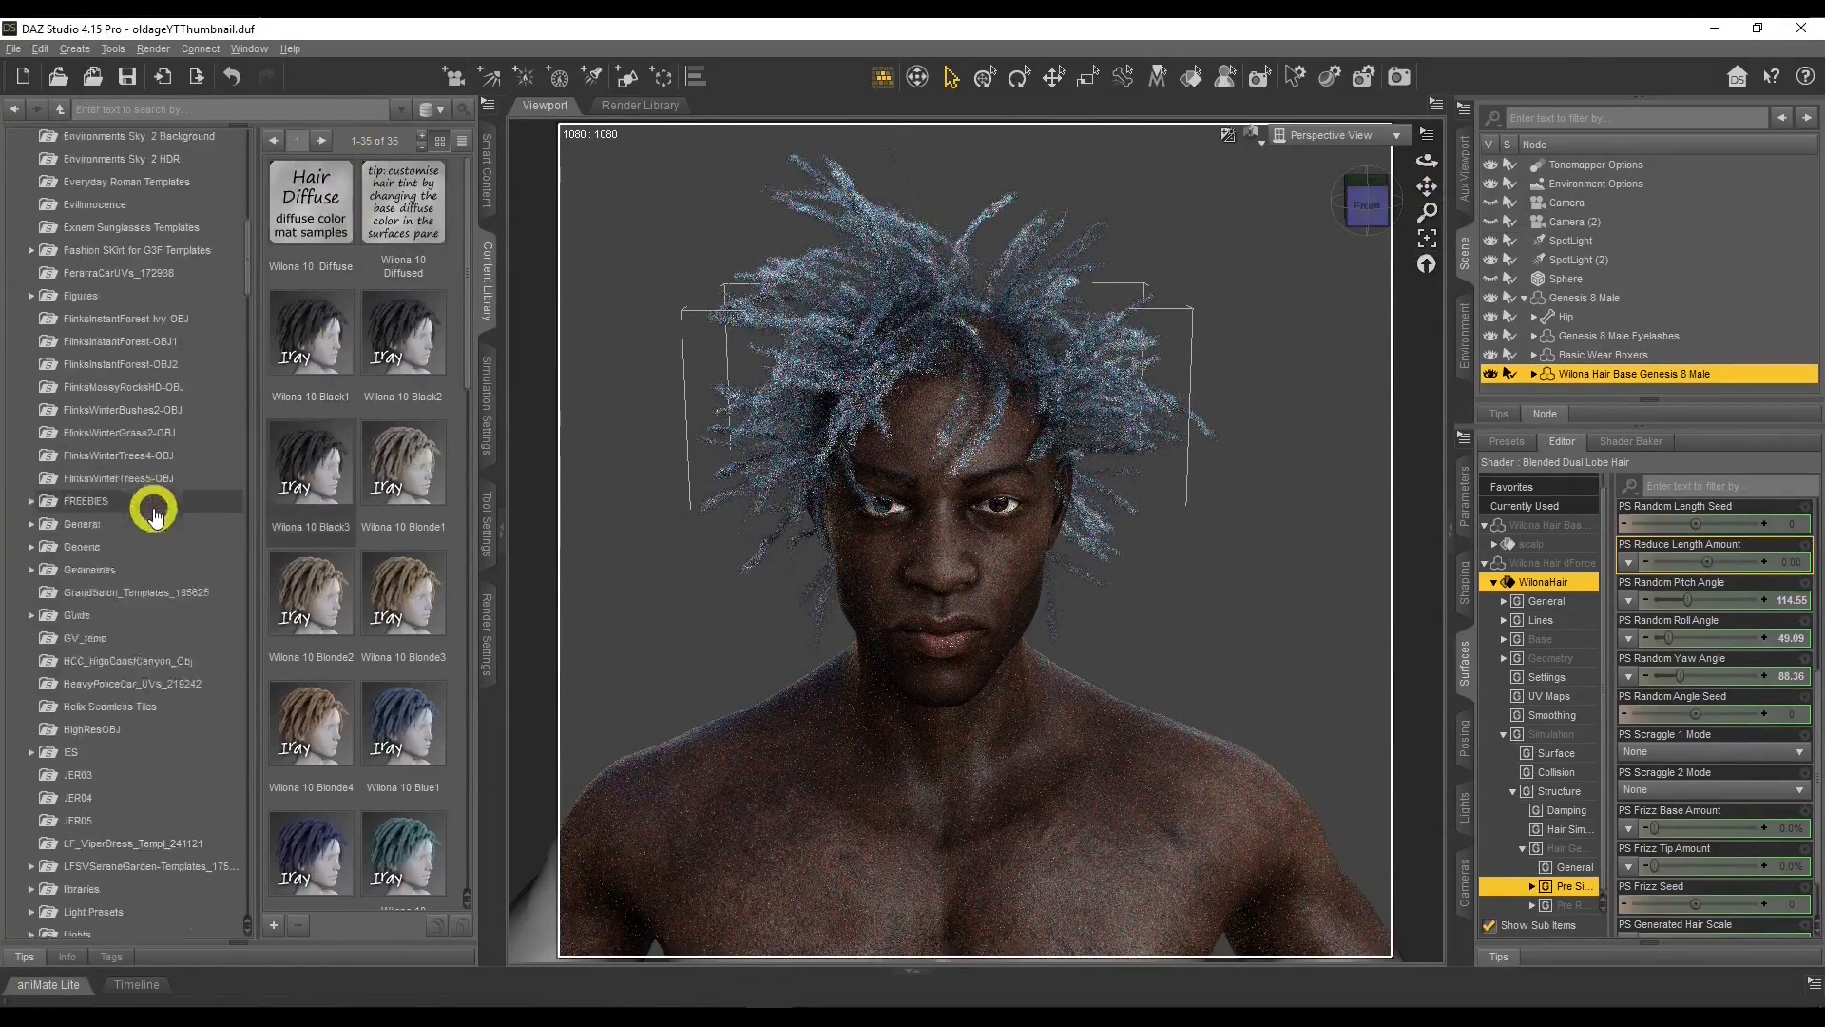
pyautogui.scroll(-15, 160, 507)
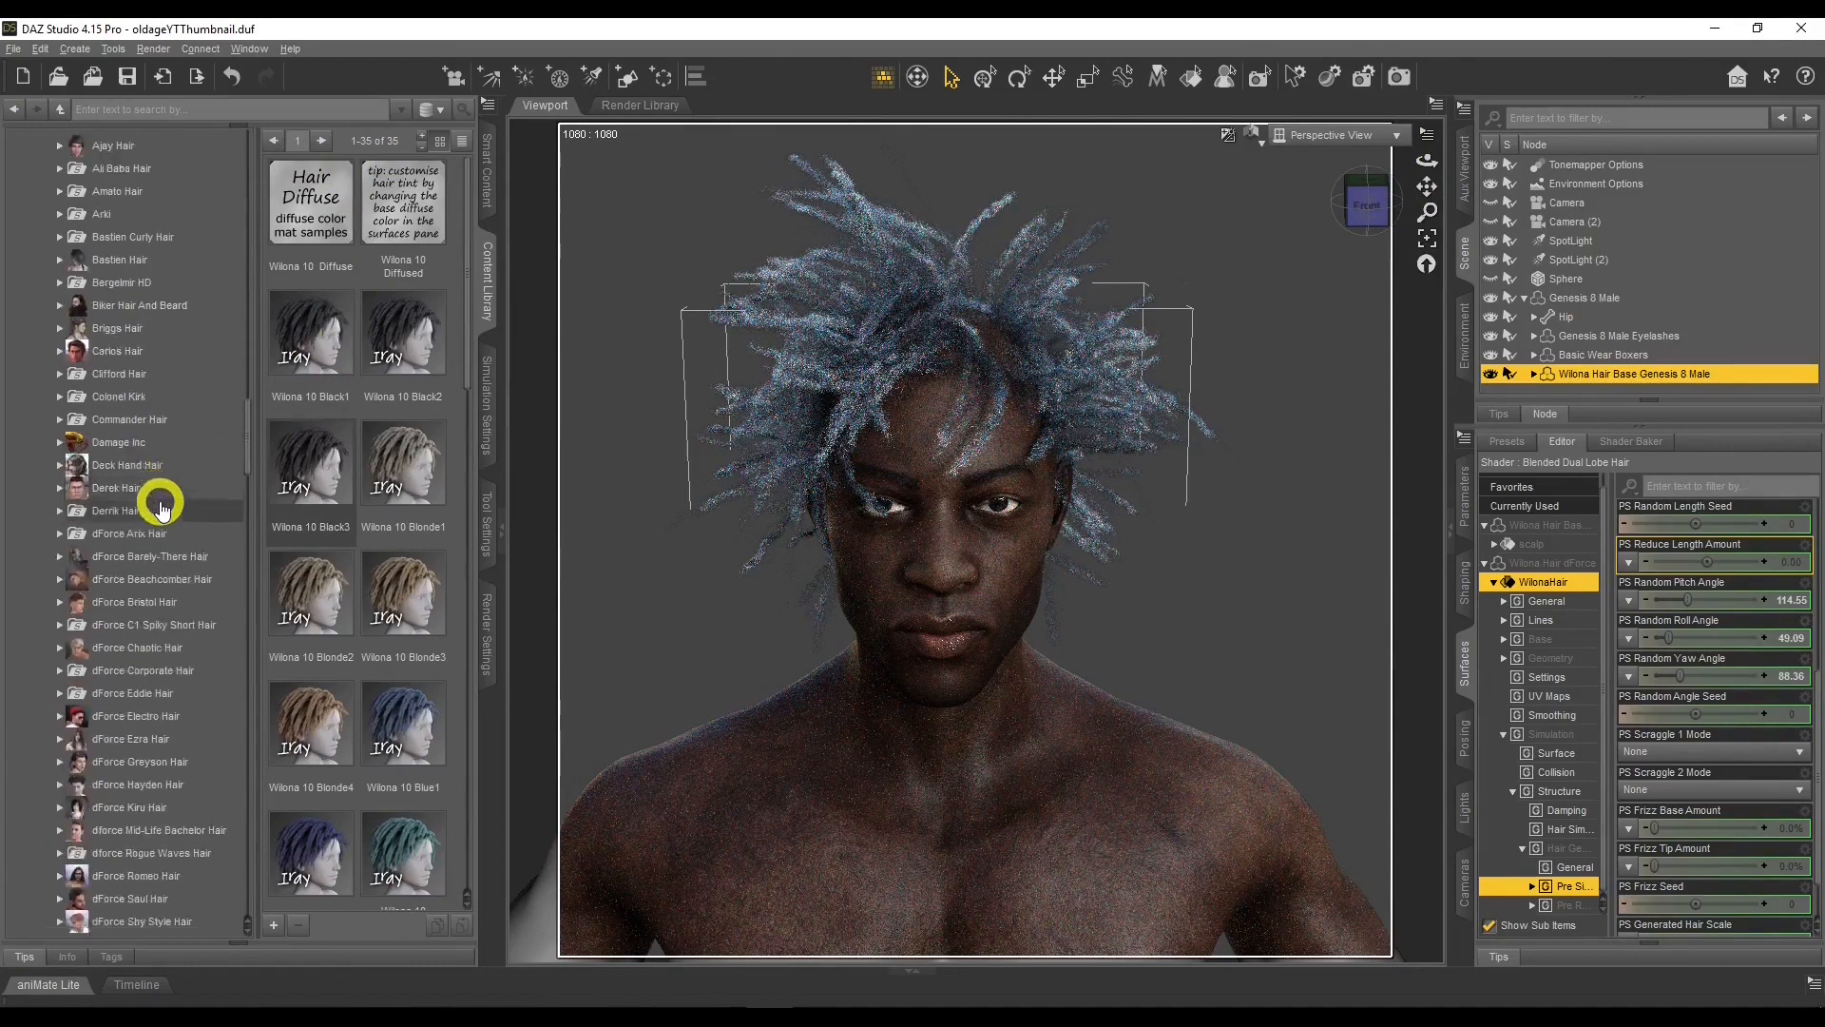
pyautogui.click(162, 646)
pyautogui.click(407, 271)
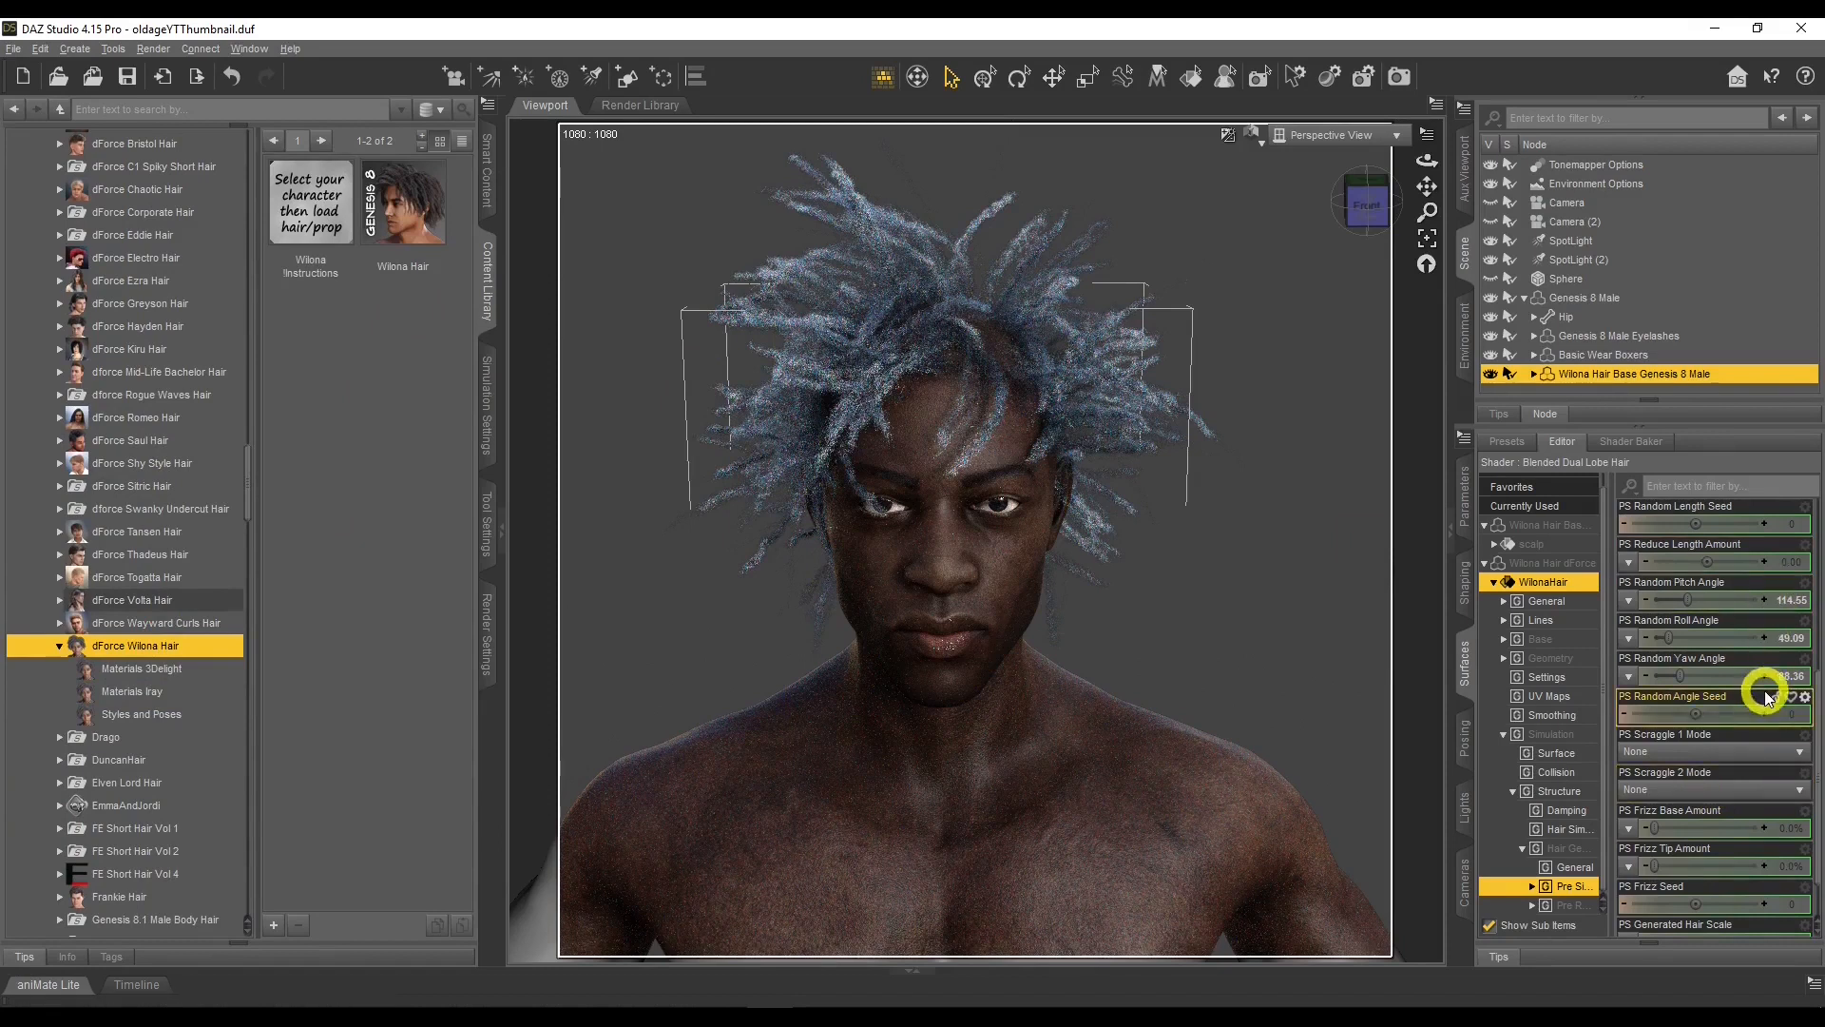
# Switch the viewport to Texture Shaded and reset the hair's PS Random Pitch, Roll and Yaw Angles to their defaults.
pyautogui.click(1253, 133)
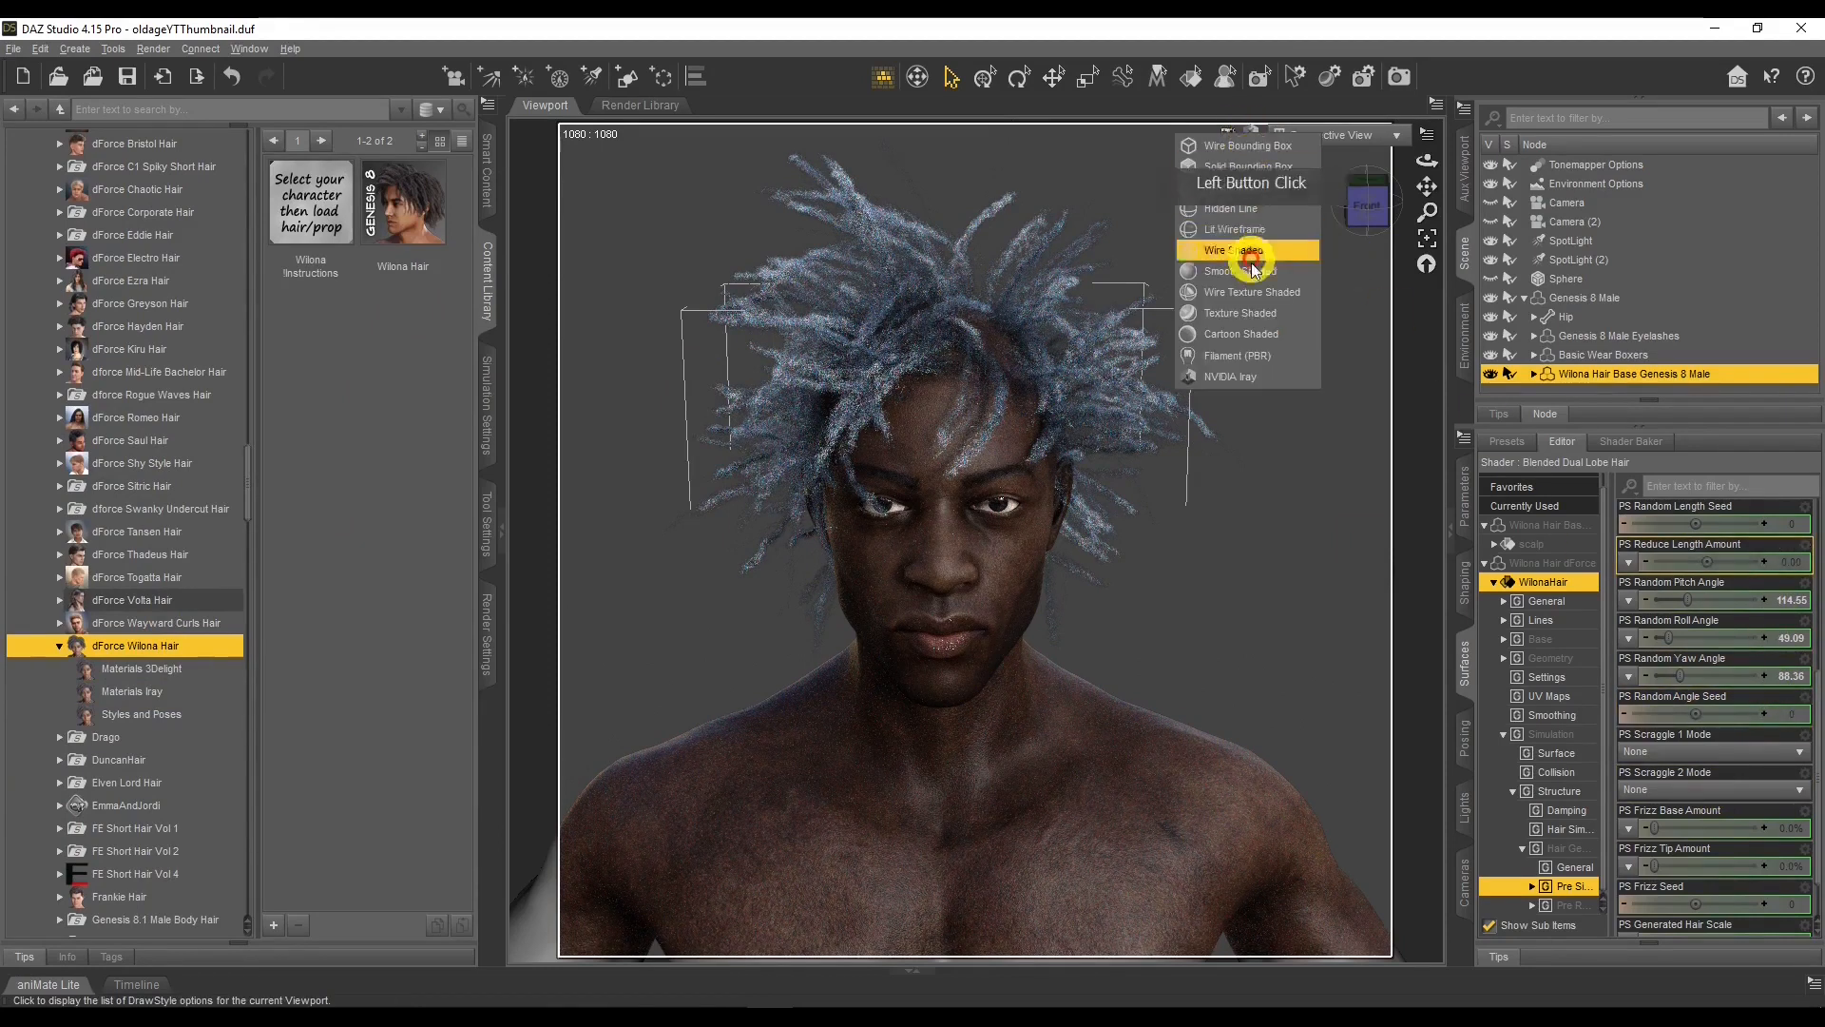
pyautogui.click(1251, 308)
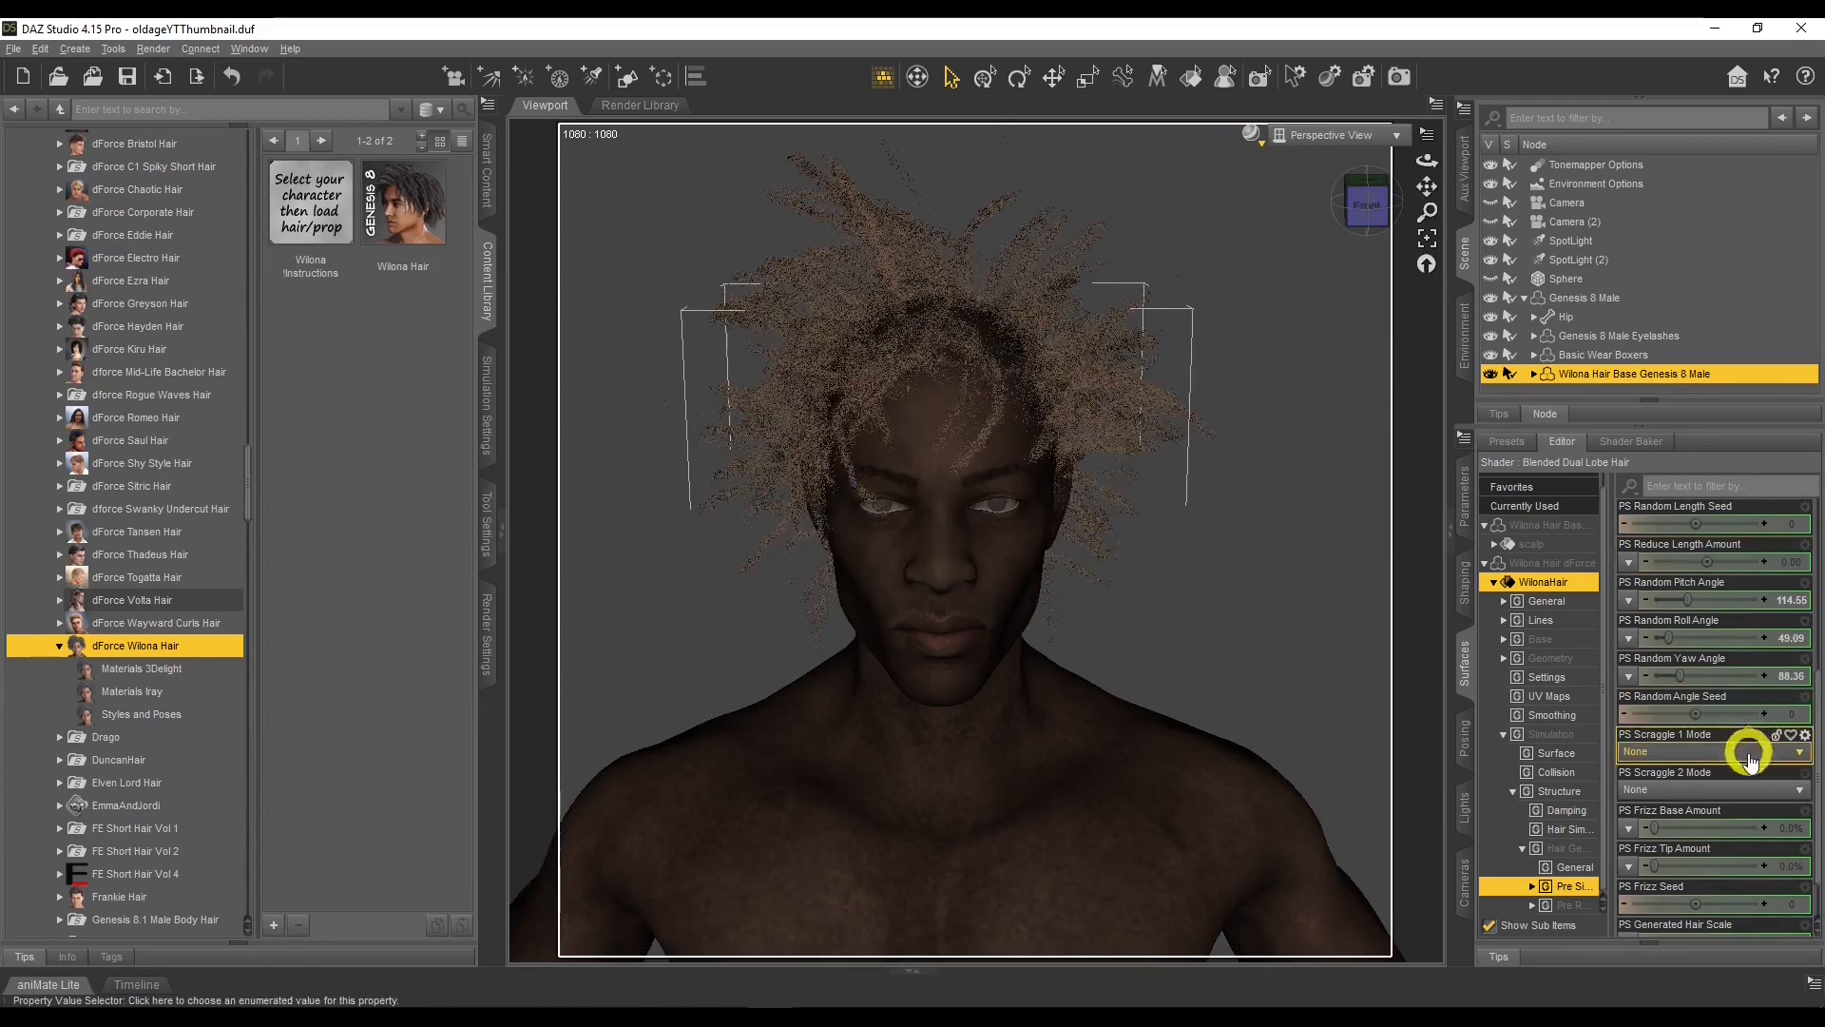
pyautogui.keyDown('alt'); pyautogui.click(1791, 676); pyautogui.keyUp('alt')
pyautogui.keyDown('alt'); pyautogui.click(1795, 638); pyautogui.keyUp('alt')
pyautogui.keyDown('alt'); pyautogui.click(1791, 600); pyautogui.keyUp('alt')
# In the pre-render settings, set PR Random Roll Angle to 39.27, PR Random Yaw Angle to 78.55 and PR Random Pitch Angle to 0.
pyautogui.click(1569, 906)
pyautogui.scroll(-3, 1703, 612)
pyautogui.scroll(-3, 1702, 646)
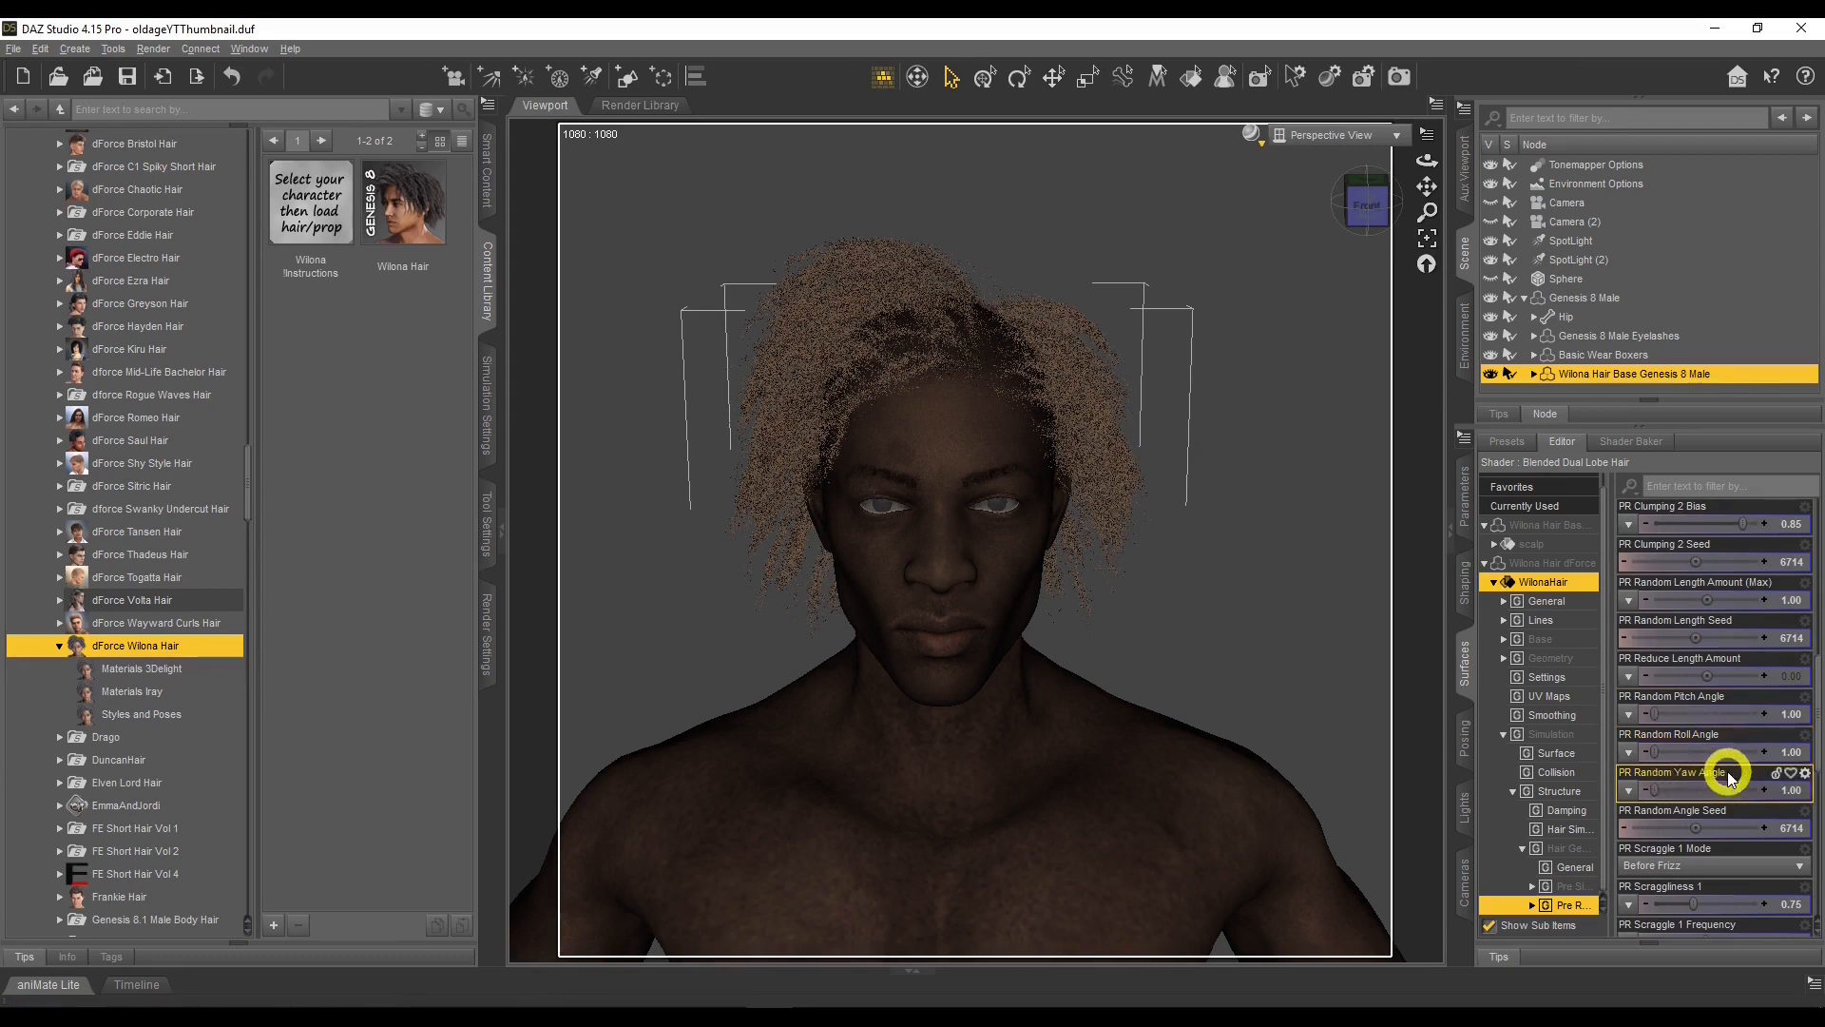
pyautogui.moveTo(1655, 712)
pyautogui.mouseDown()
pyautogui.moveTo(1692, 713)
pyautogui.moveTo(1668, 712)
pyautogui.moveTo(1666, 744)
pyautogui.mouseUp()
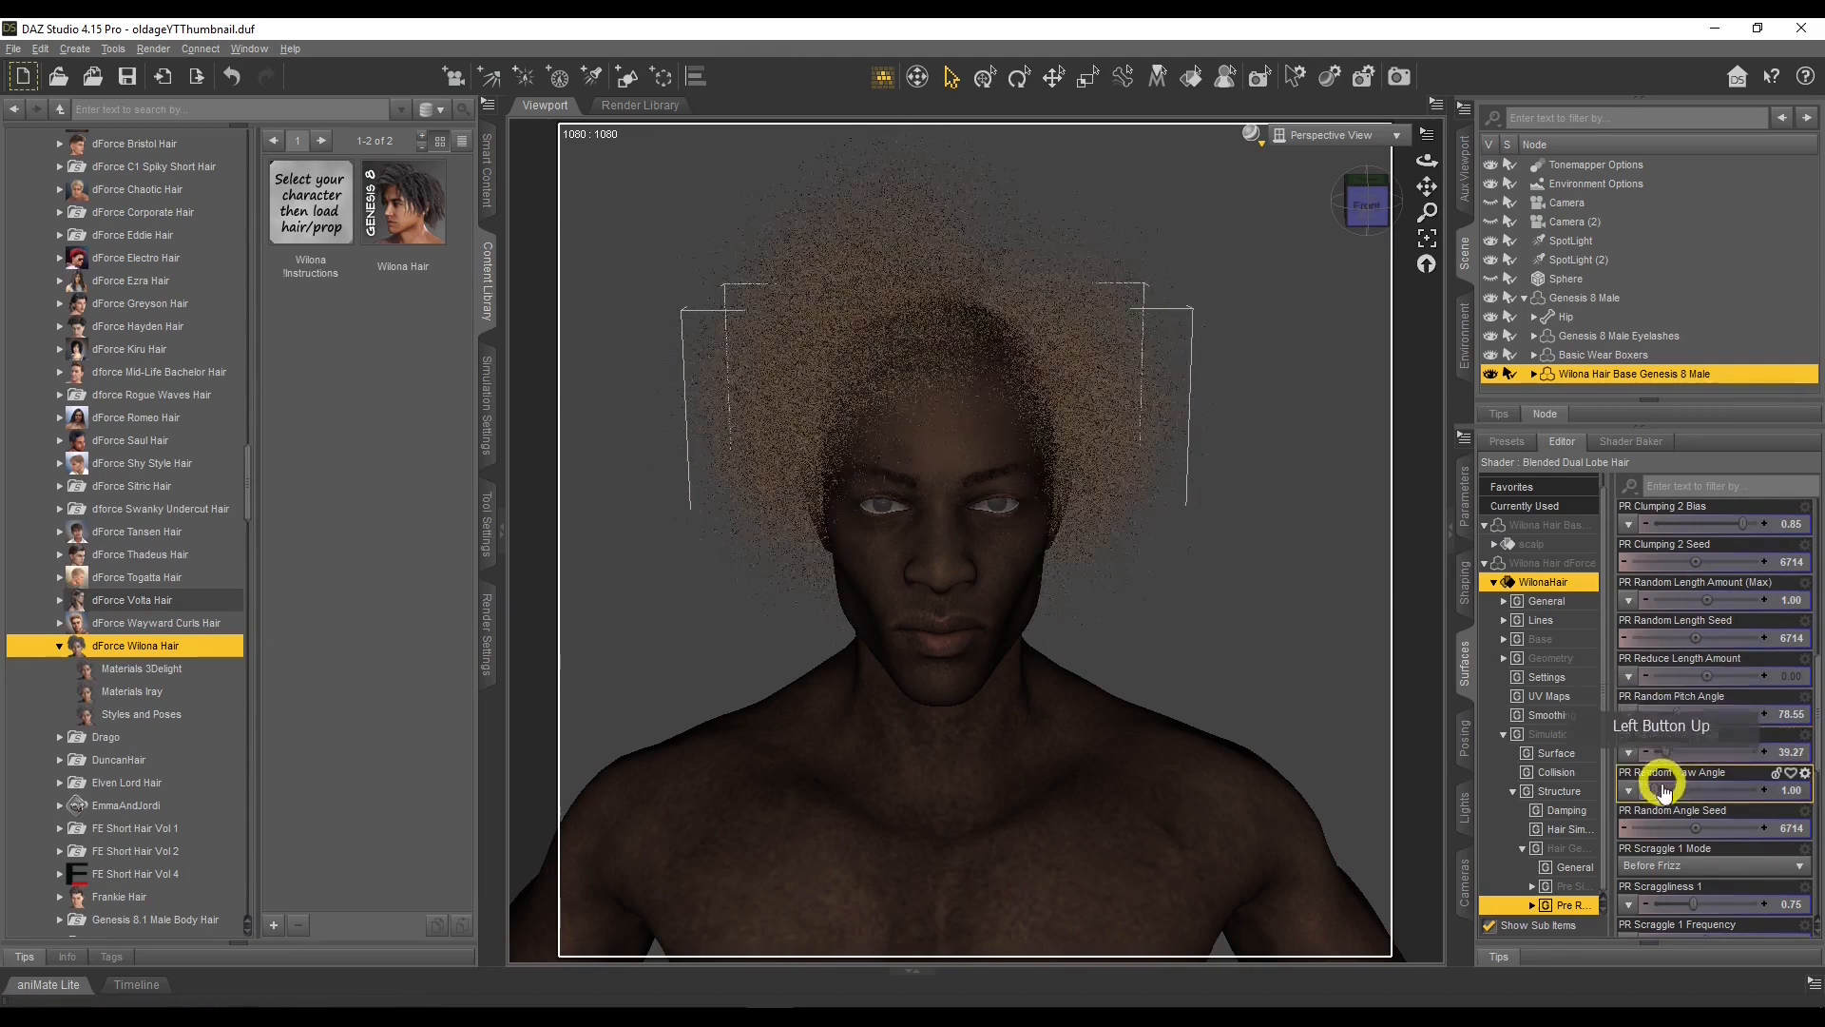
pyautogui.moveTo(1658, 788); pyautogui.dragTo(1640, 713)
# Preview the hair in NVIDIA Iray from behind and from the front, and return the viewport to Texture Shaded.
pyautogui.click(1251, 133)
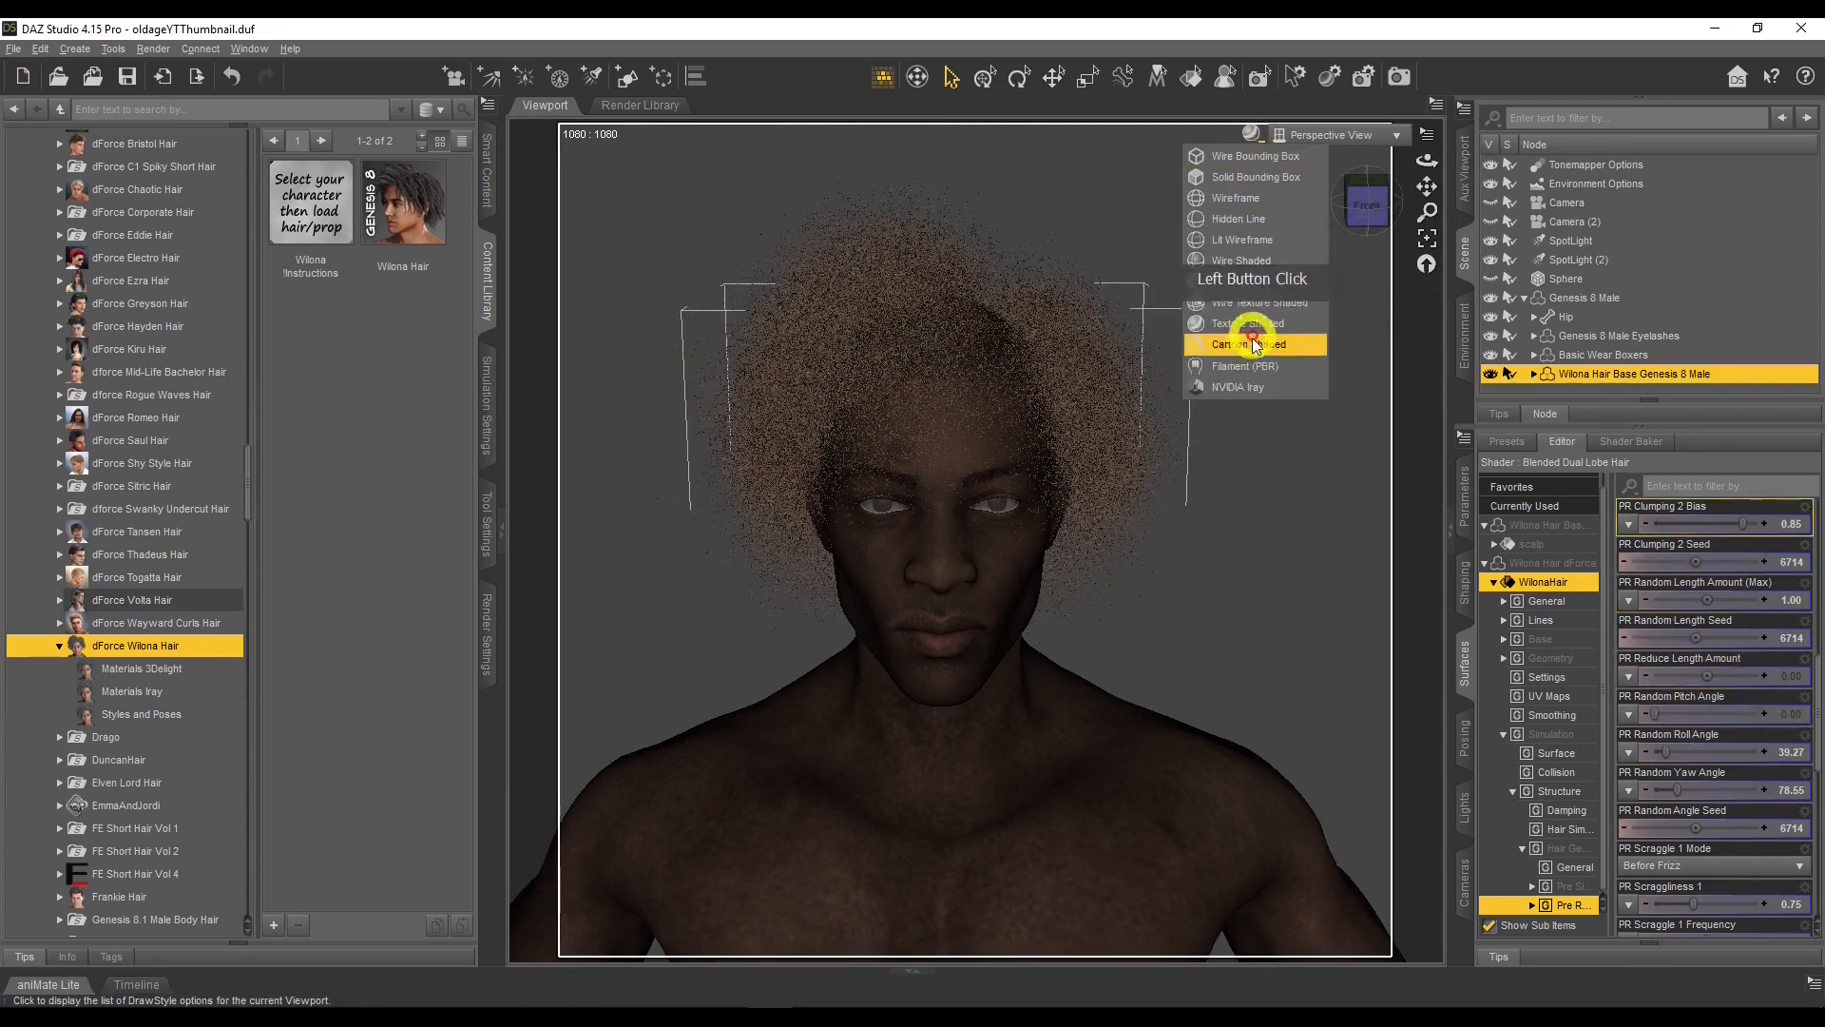
pyautogui.click(1293, 471)
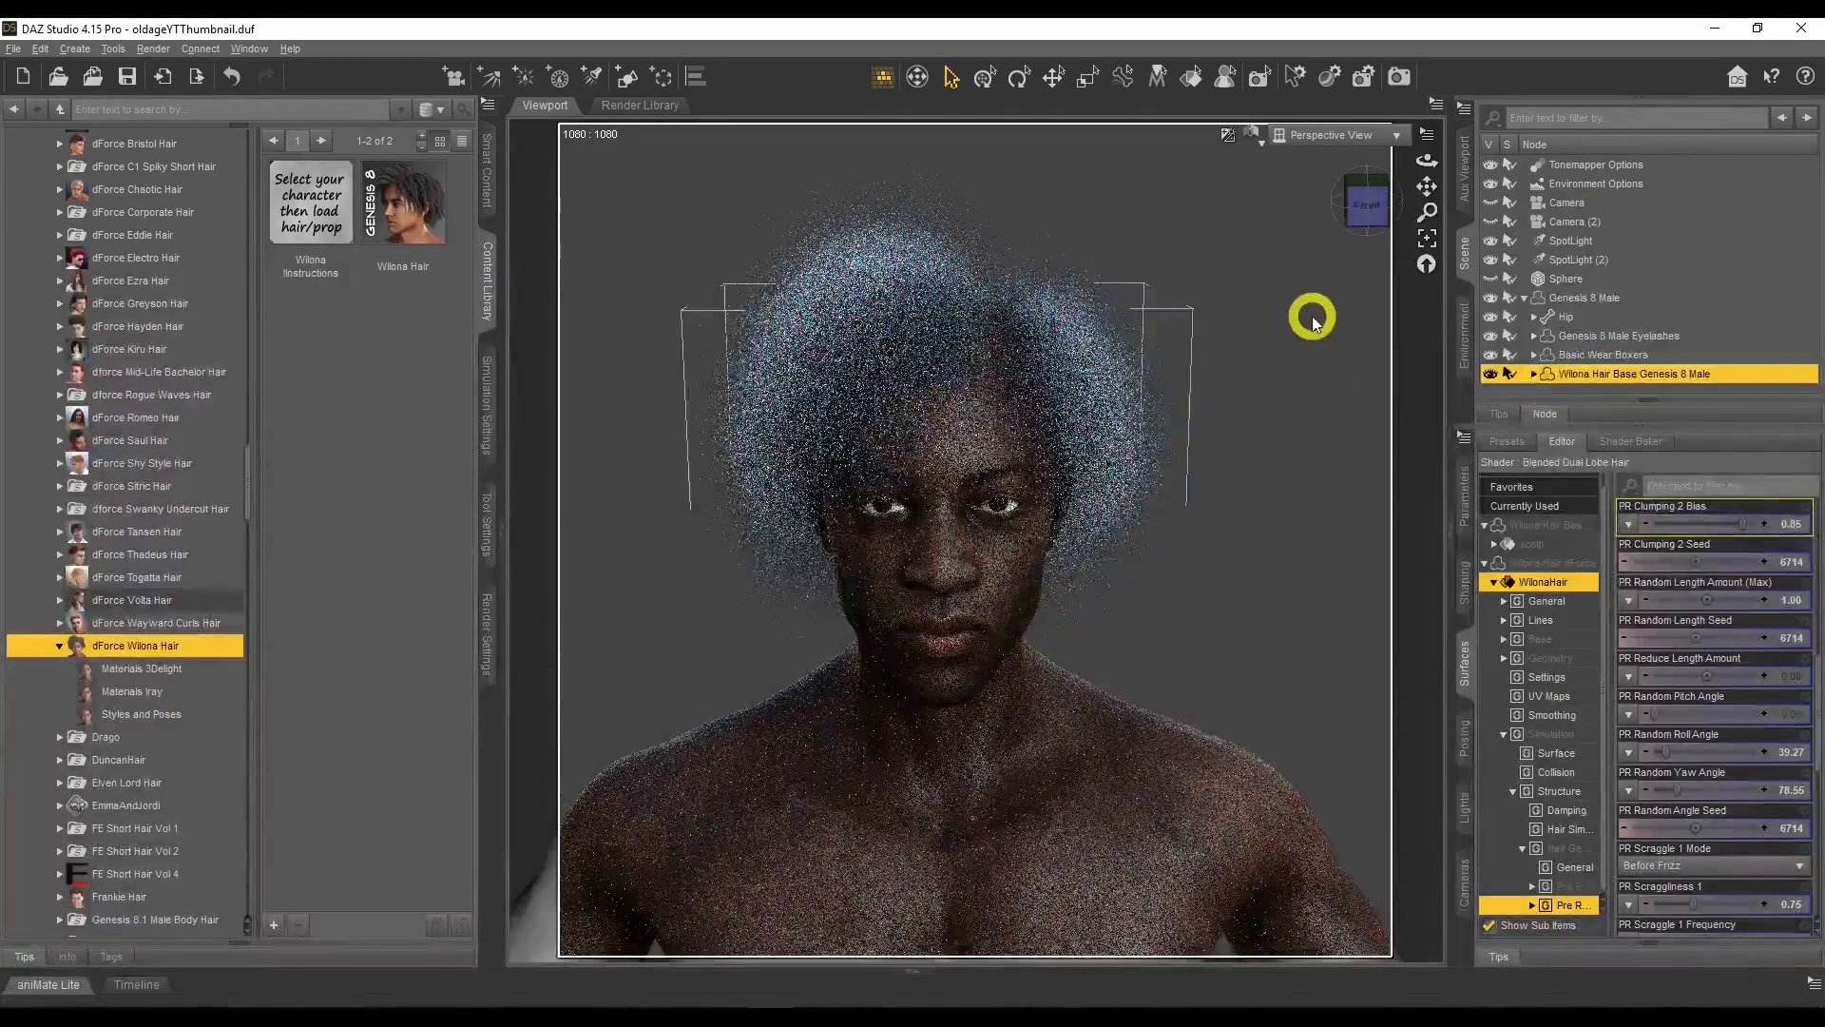
pyautogui.moveTo(1424, 166)
pyautogui.mouseDown()
pyautogui.moveTo(1360, 174)
pyautogui.moveTo(1426, 162)
pyautogui.mouseUp()
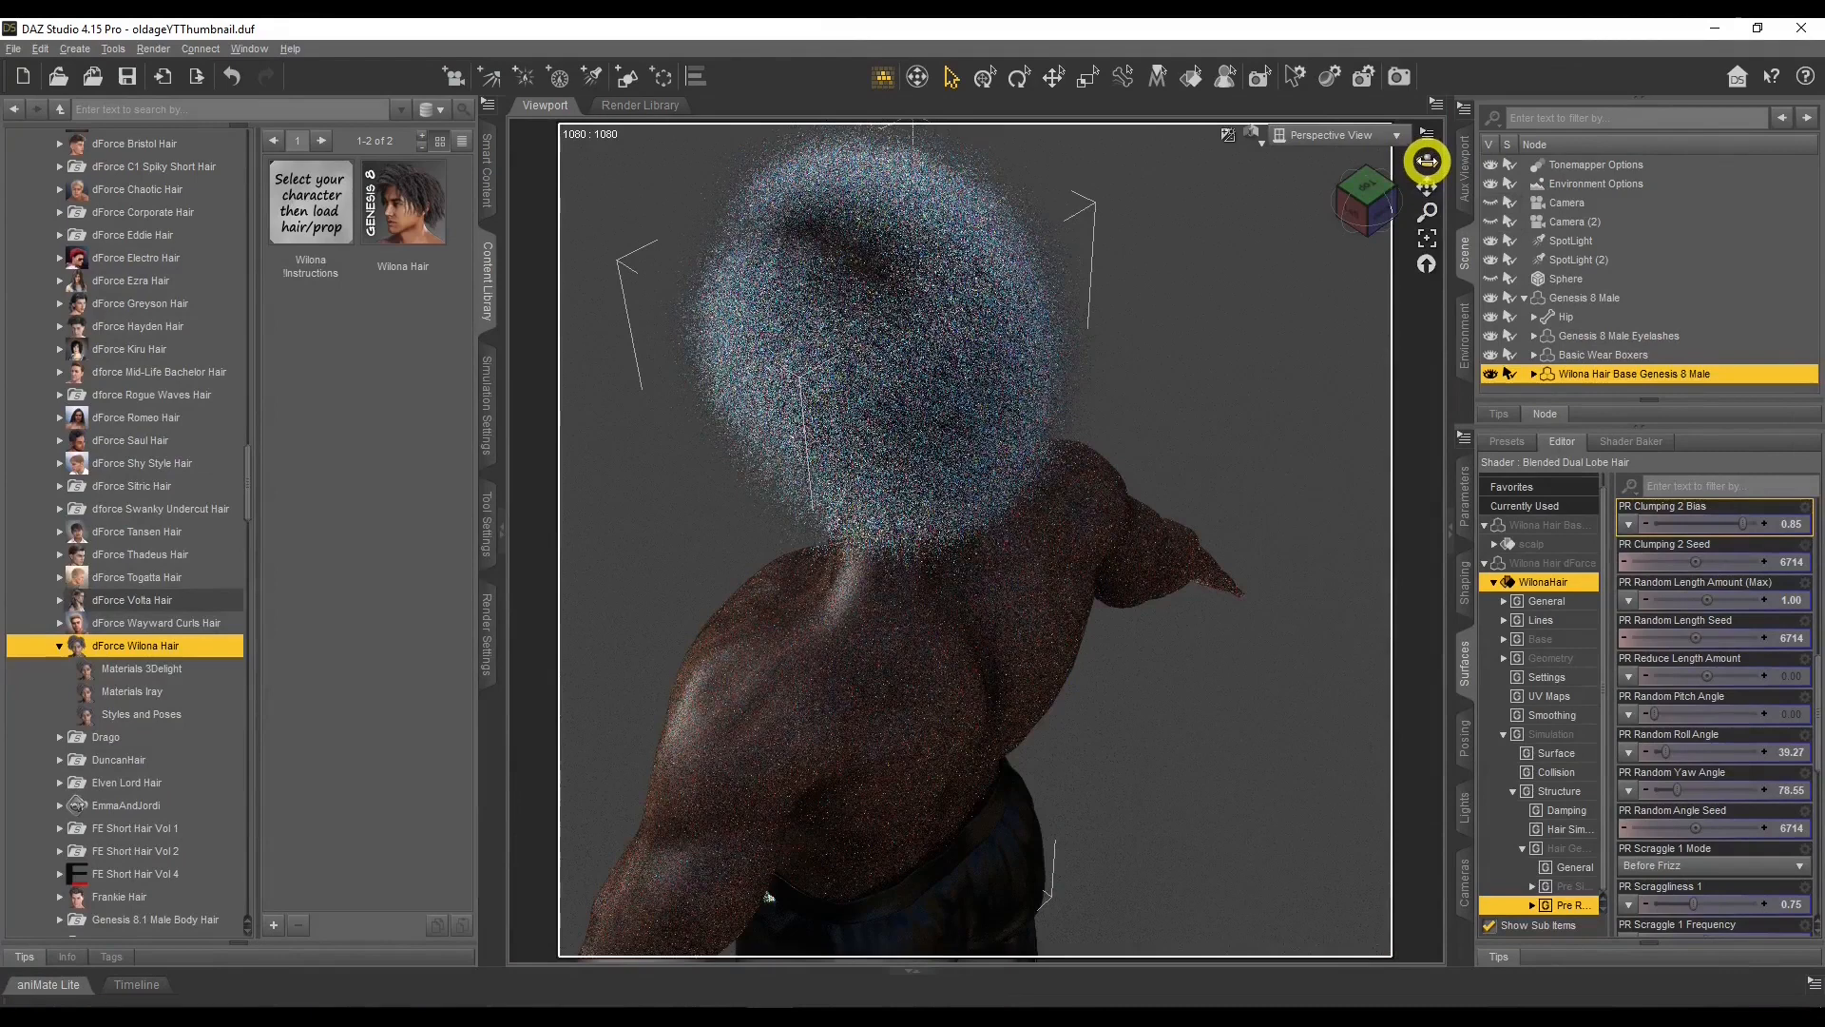
pyautogui.moveTo(1426, 161); pyautogui.dragTo(1407, 163)
pyautogui.click(1256, 137)
pyautogui.click(1264, 300)
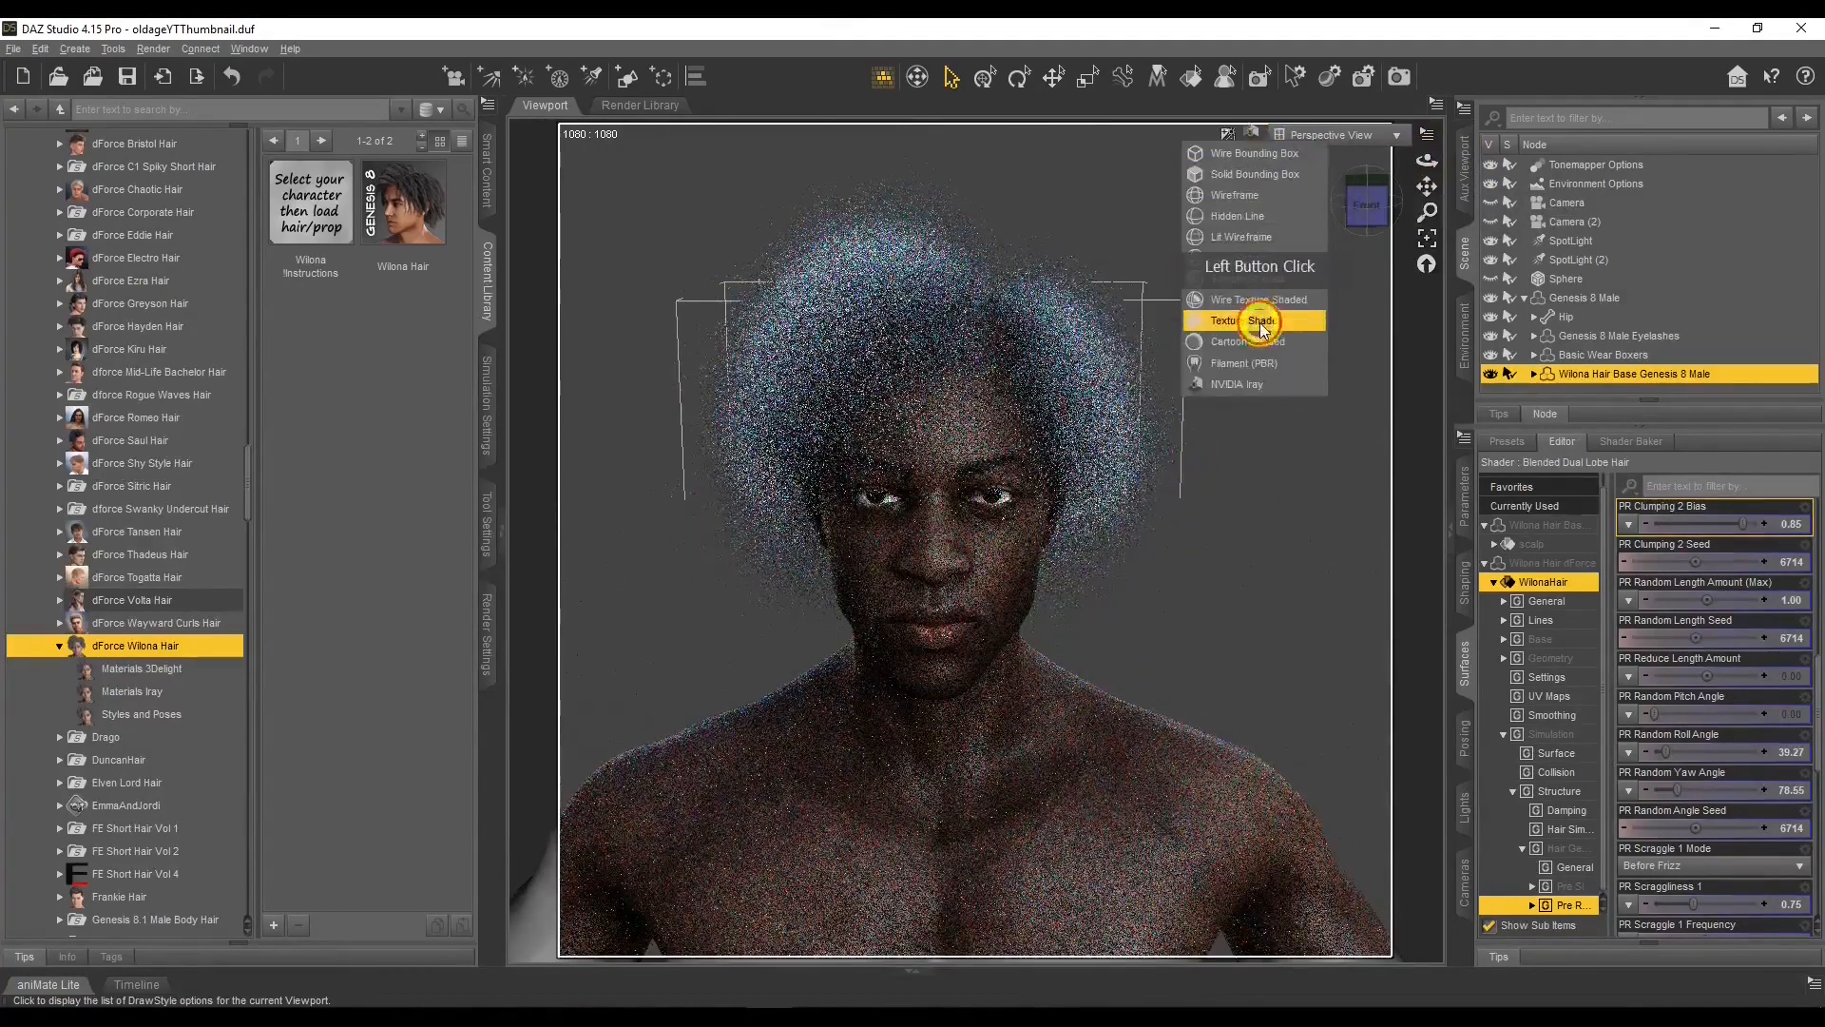
# Try different PR Reduce Length Amount values on the hair, starting with -0.94 and finishing with 10.
pyautogui.click(904, 407)
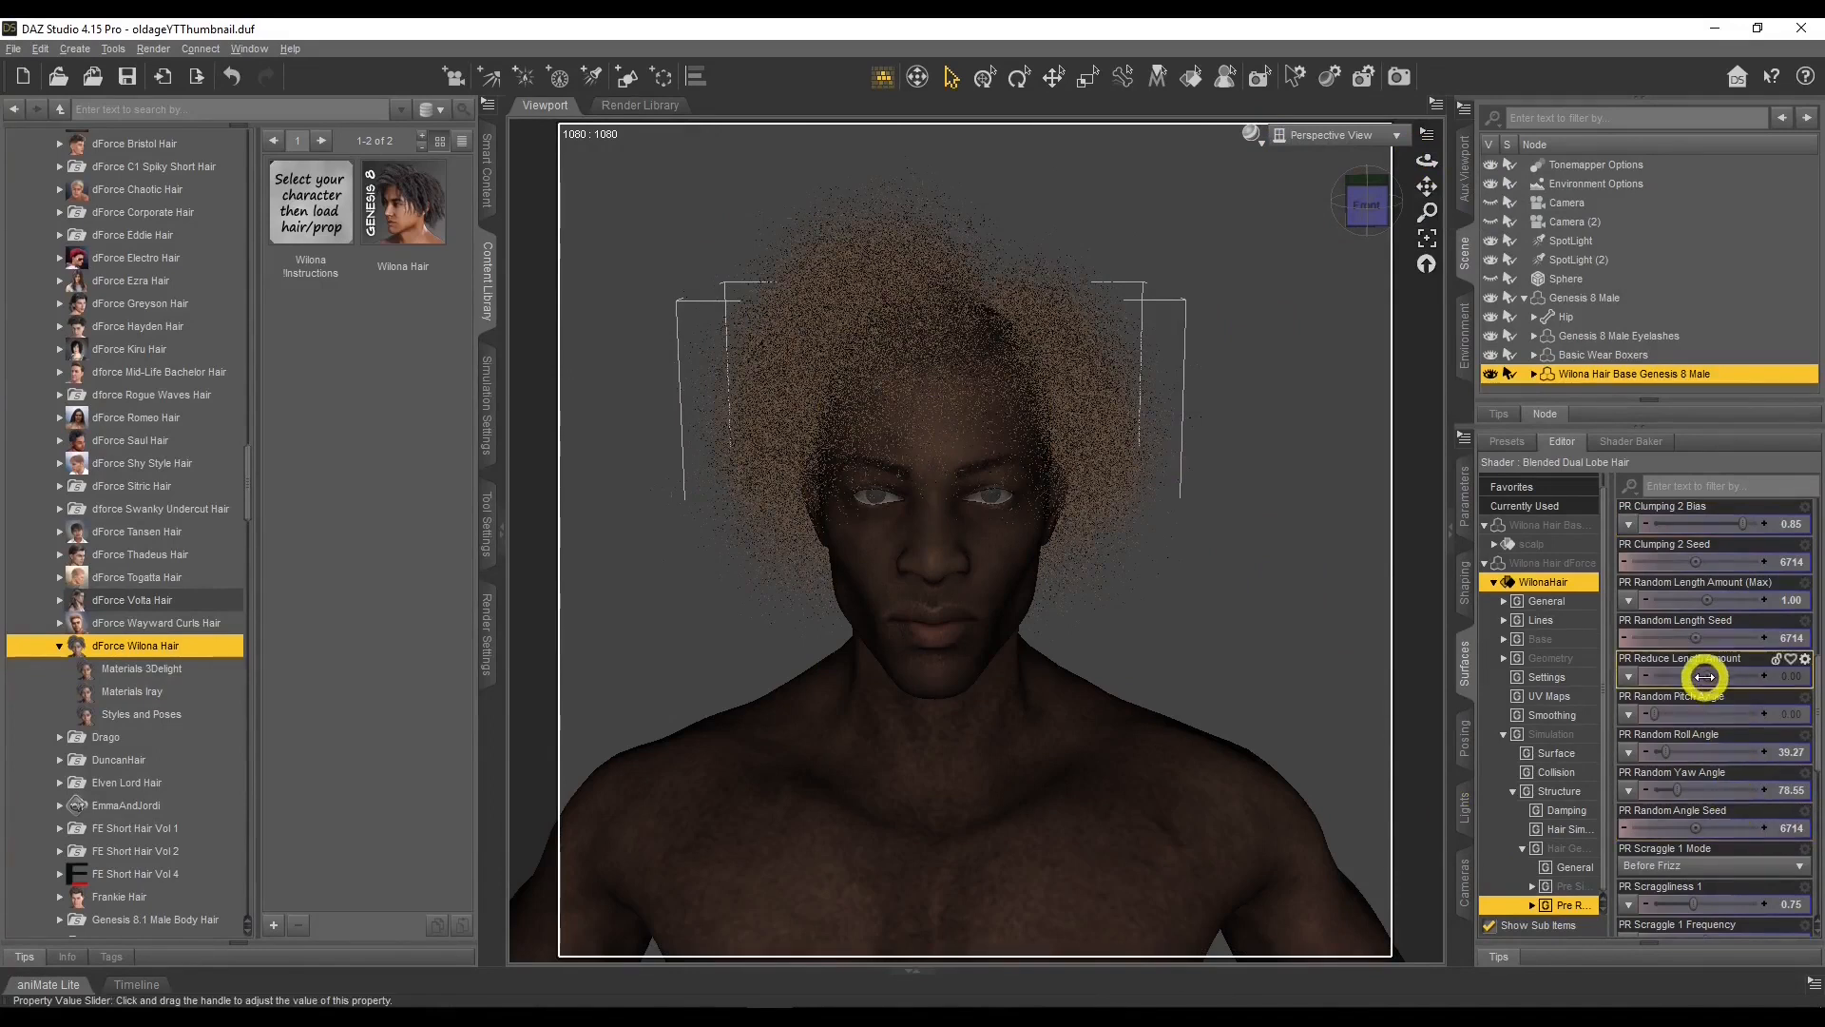
pyautogui.moveTo(1706, 675); pyautogui.dragTo(1824, 676)
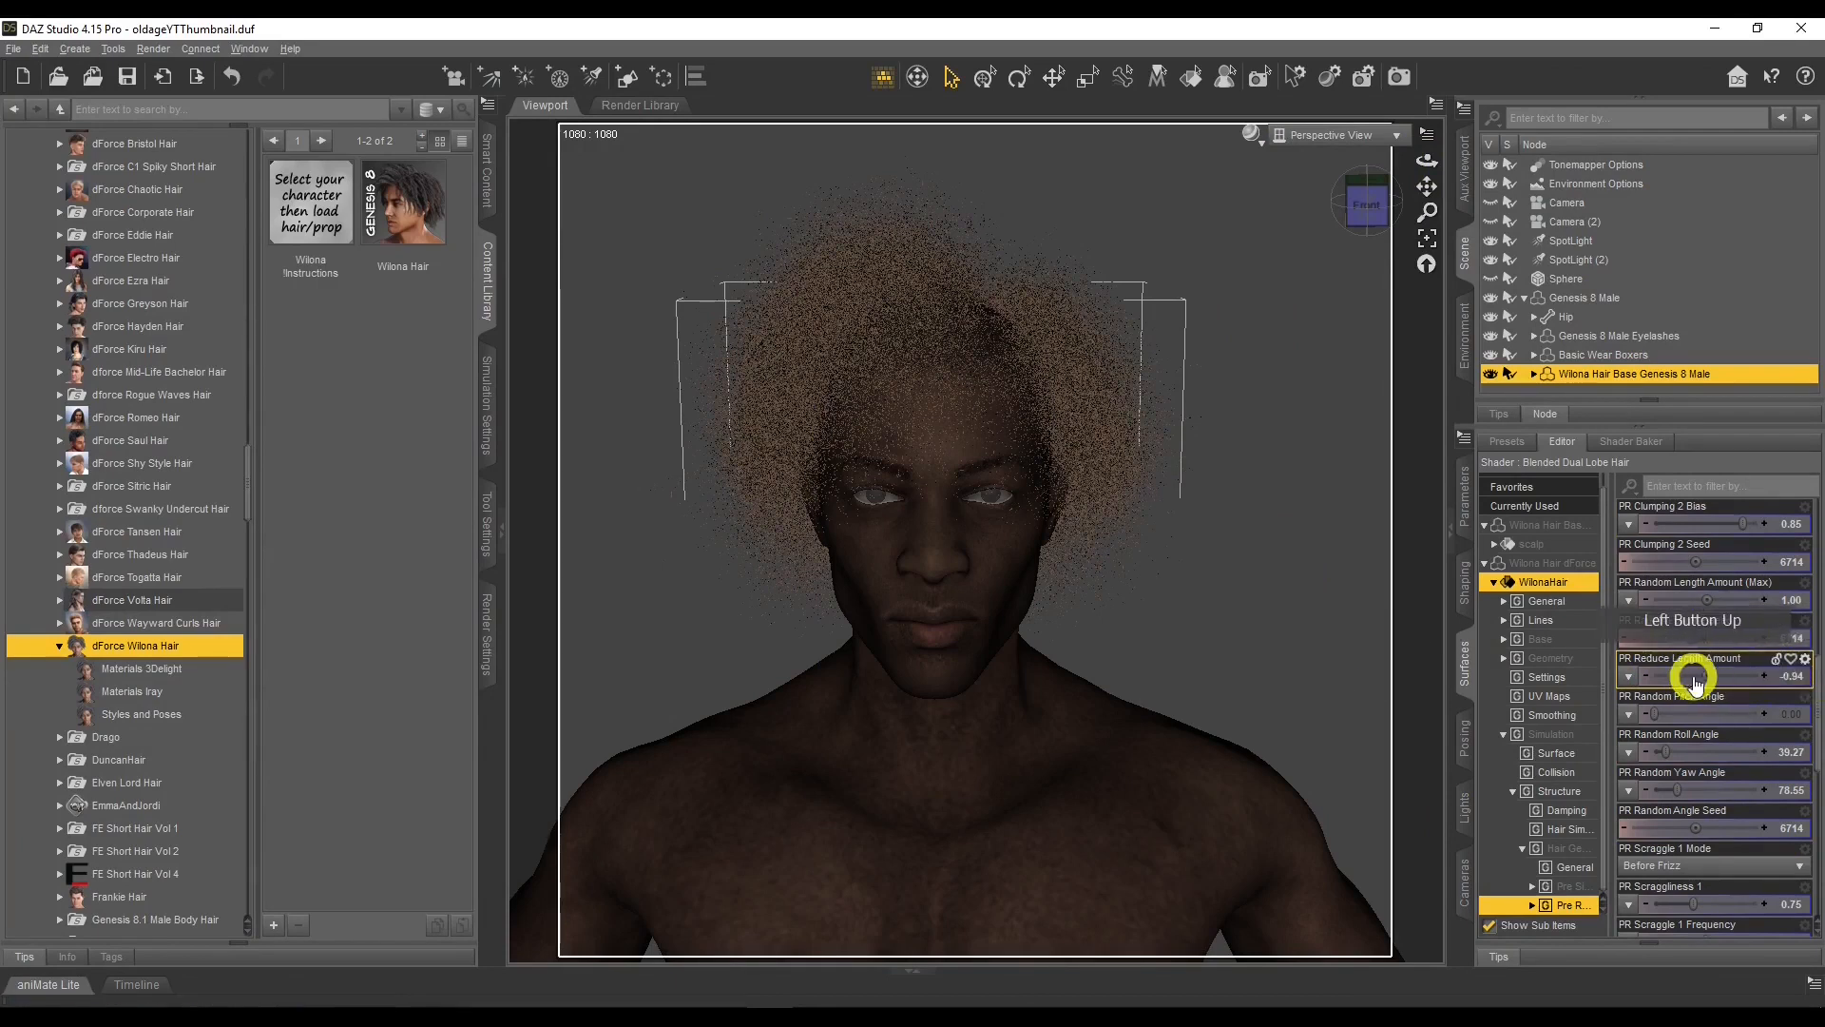
pyautogui.click(1795, 675)
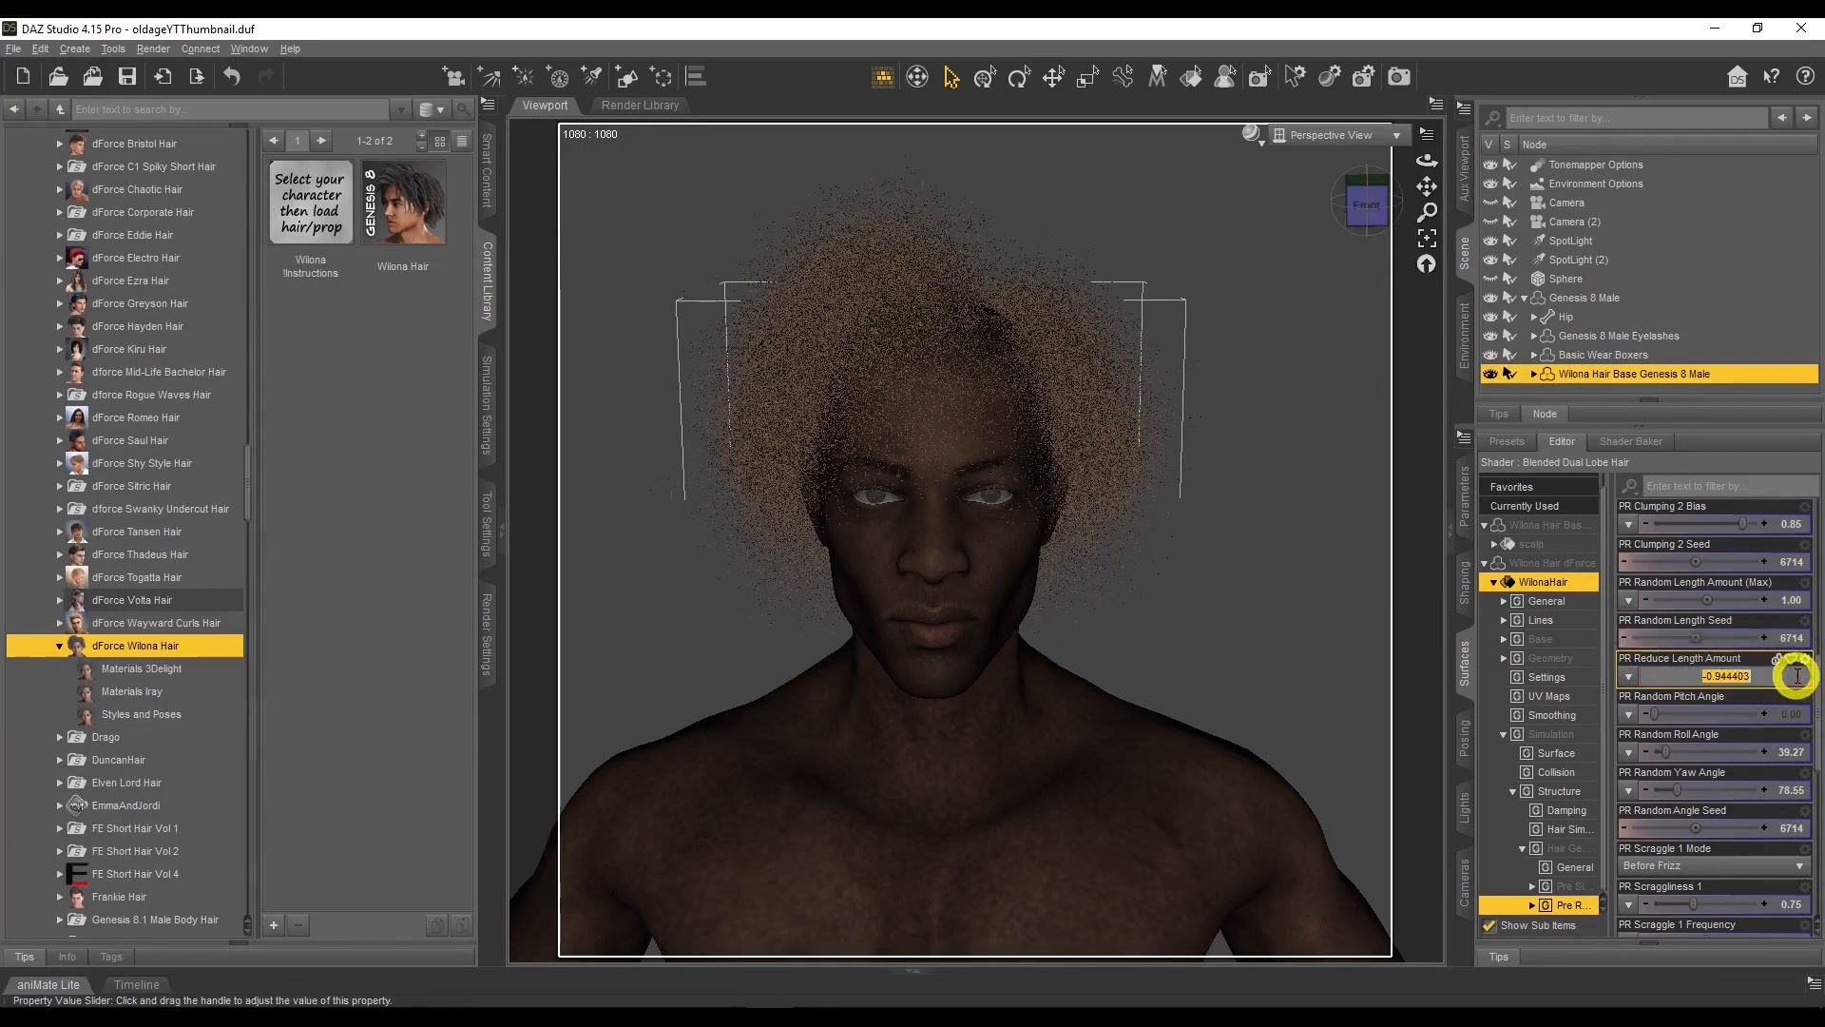
pyautogui.press('Return')
pyautogui.click(1651, 668)
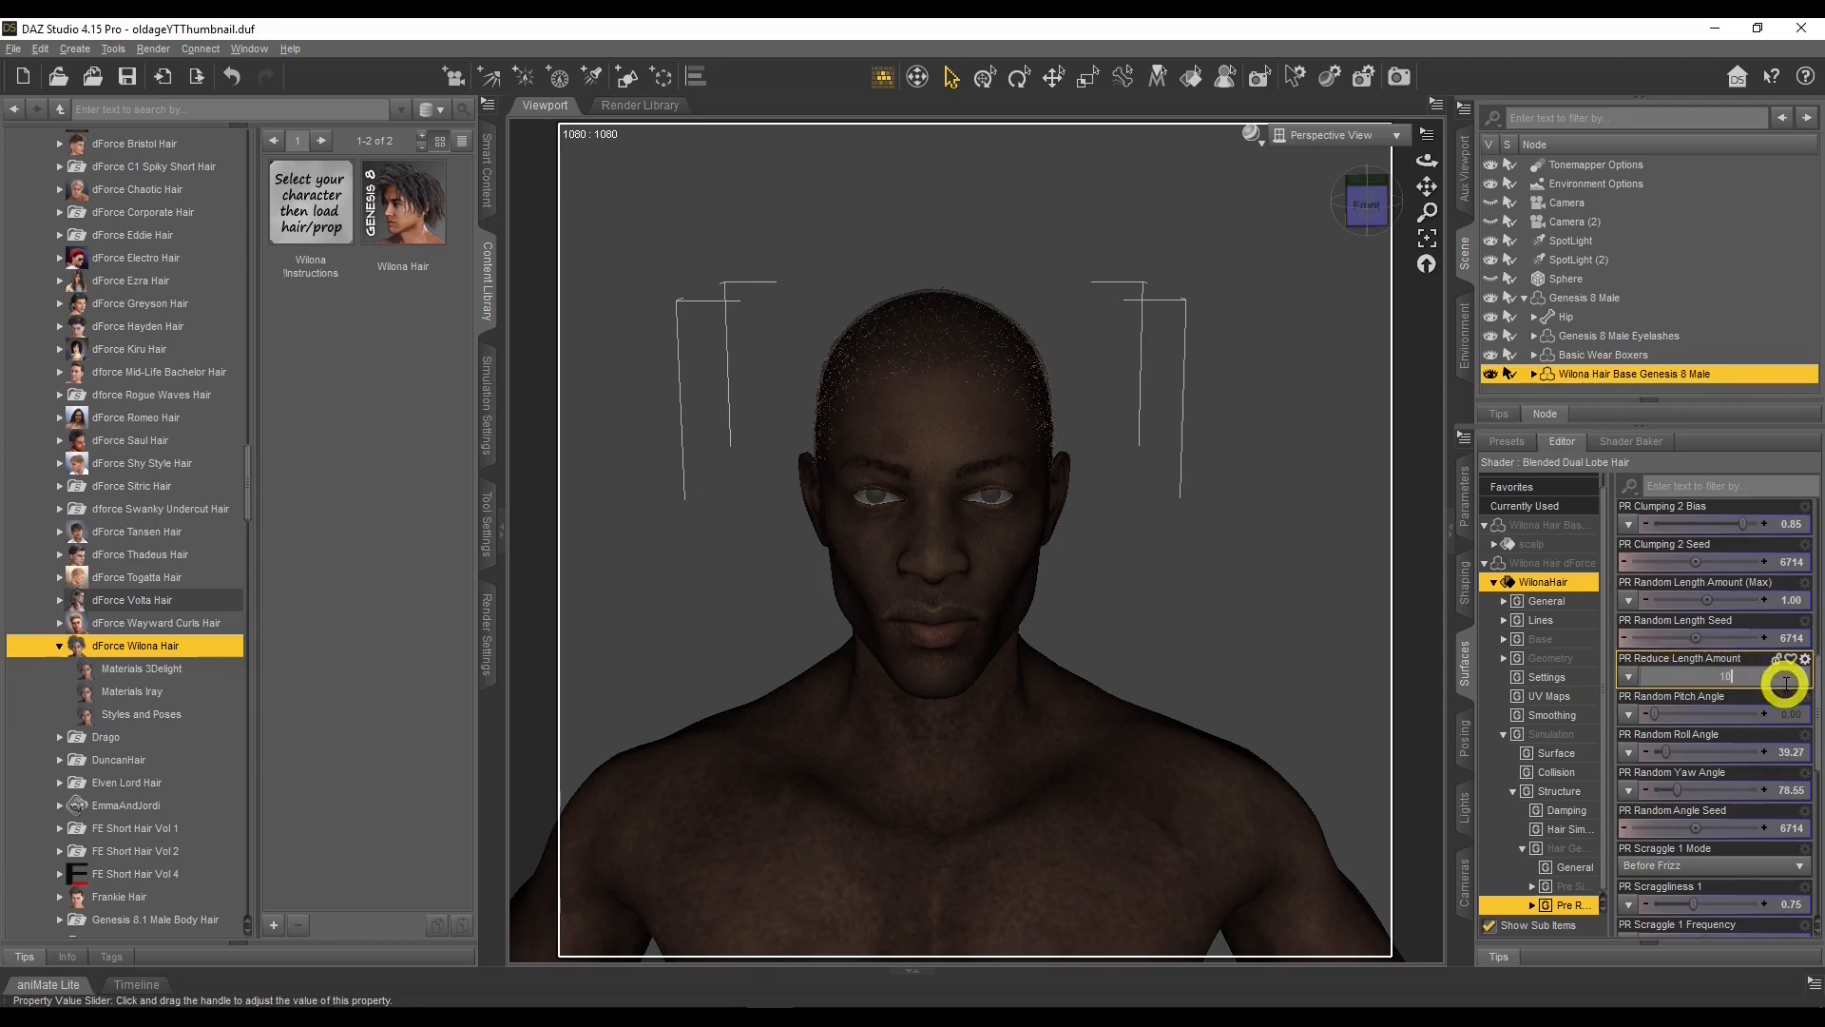
pyautogui.write('10')
pyautogui.press('Return')
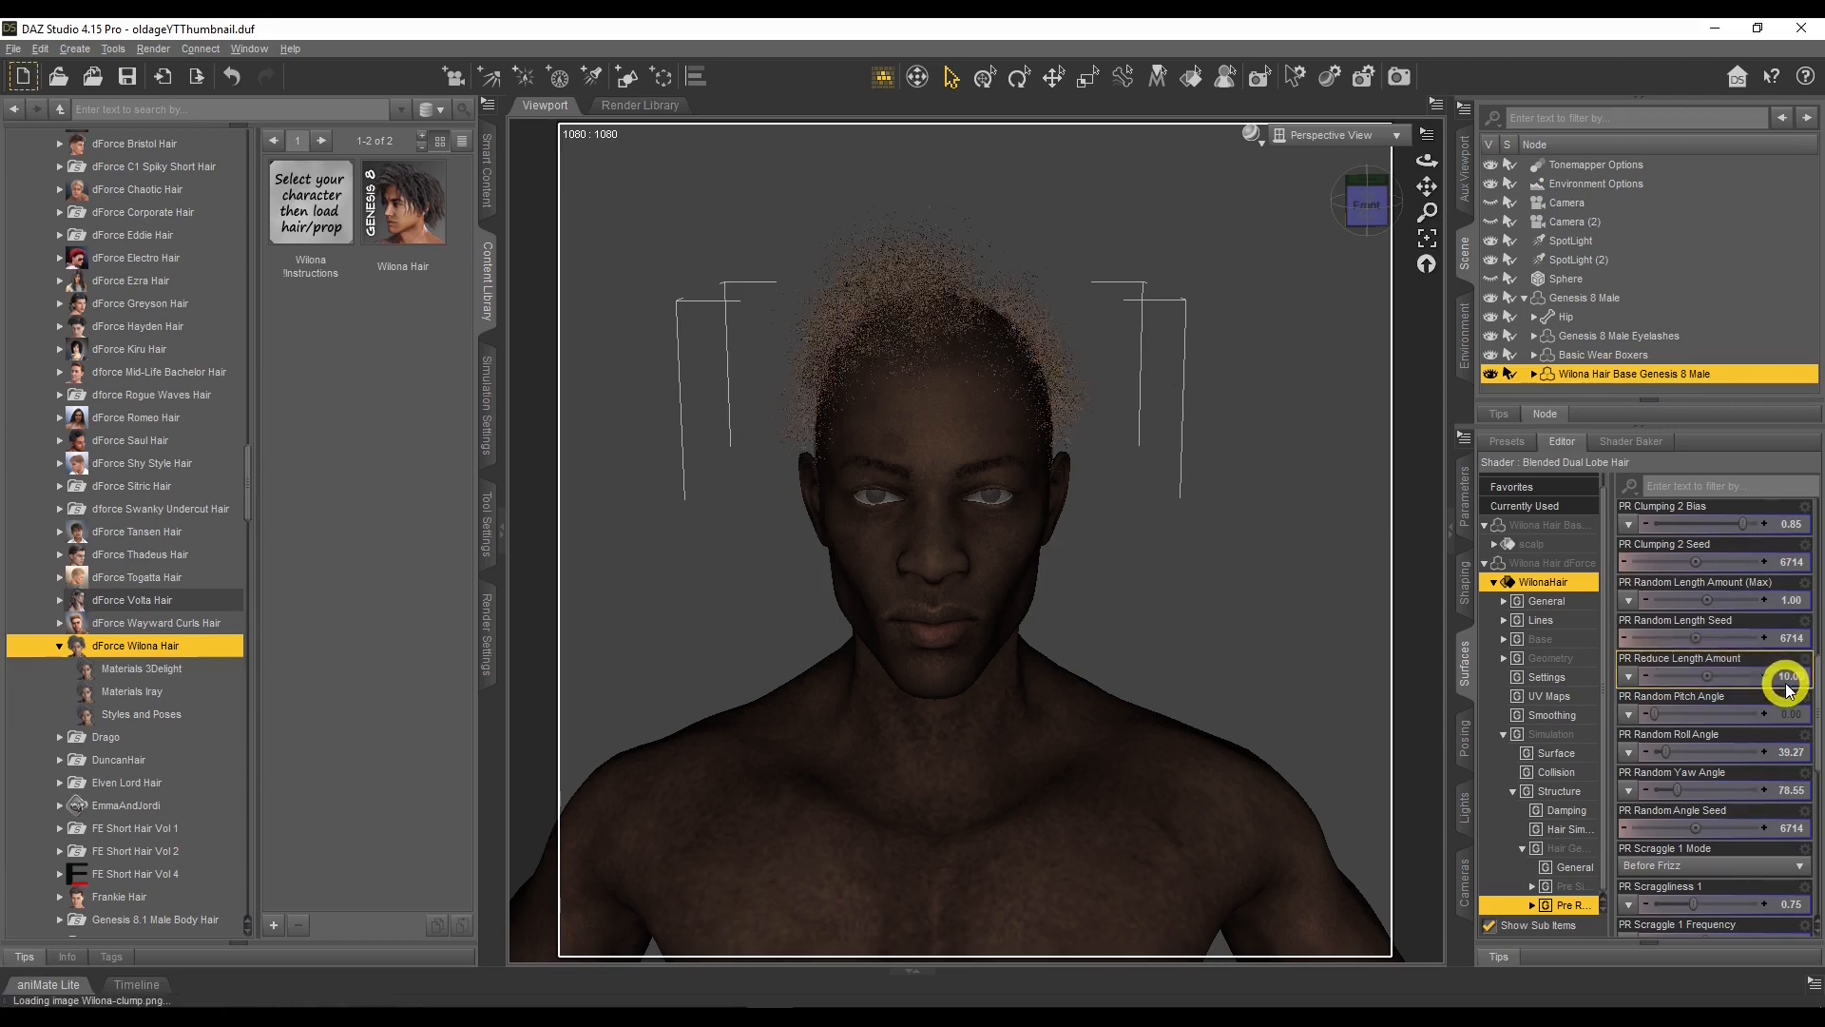
# Set the hair's PR Reduce Length Amount to 5 and switch the viewport to the Iray preview.
pyautogui.click(1789, 682)
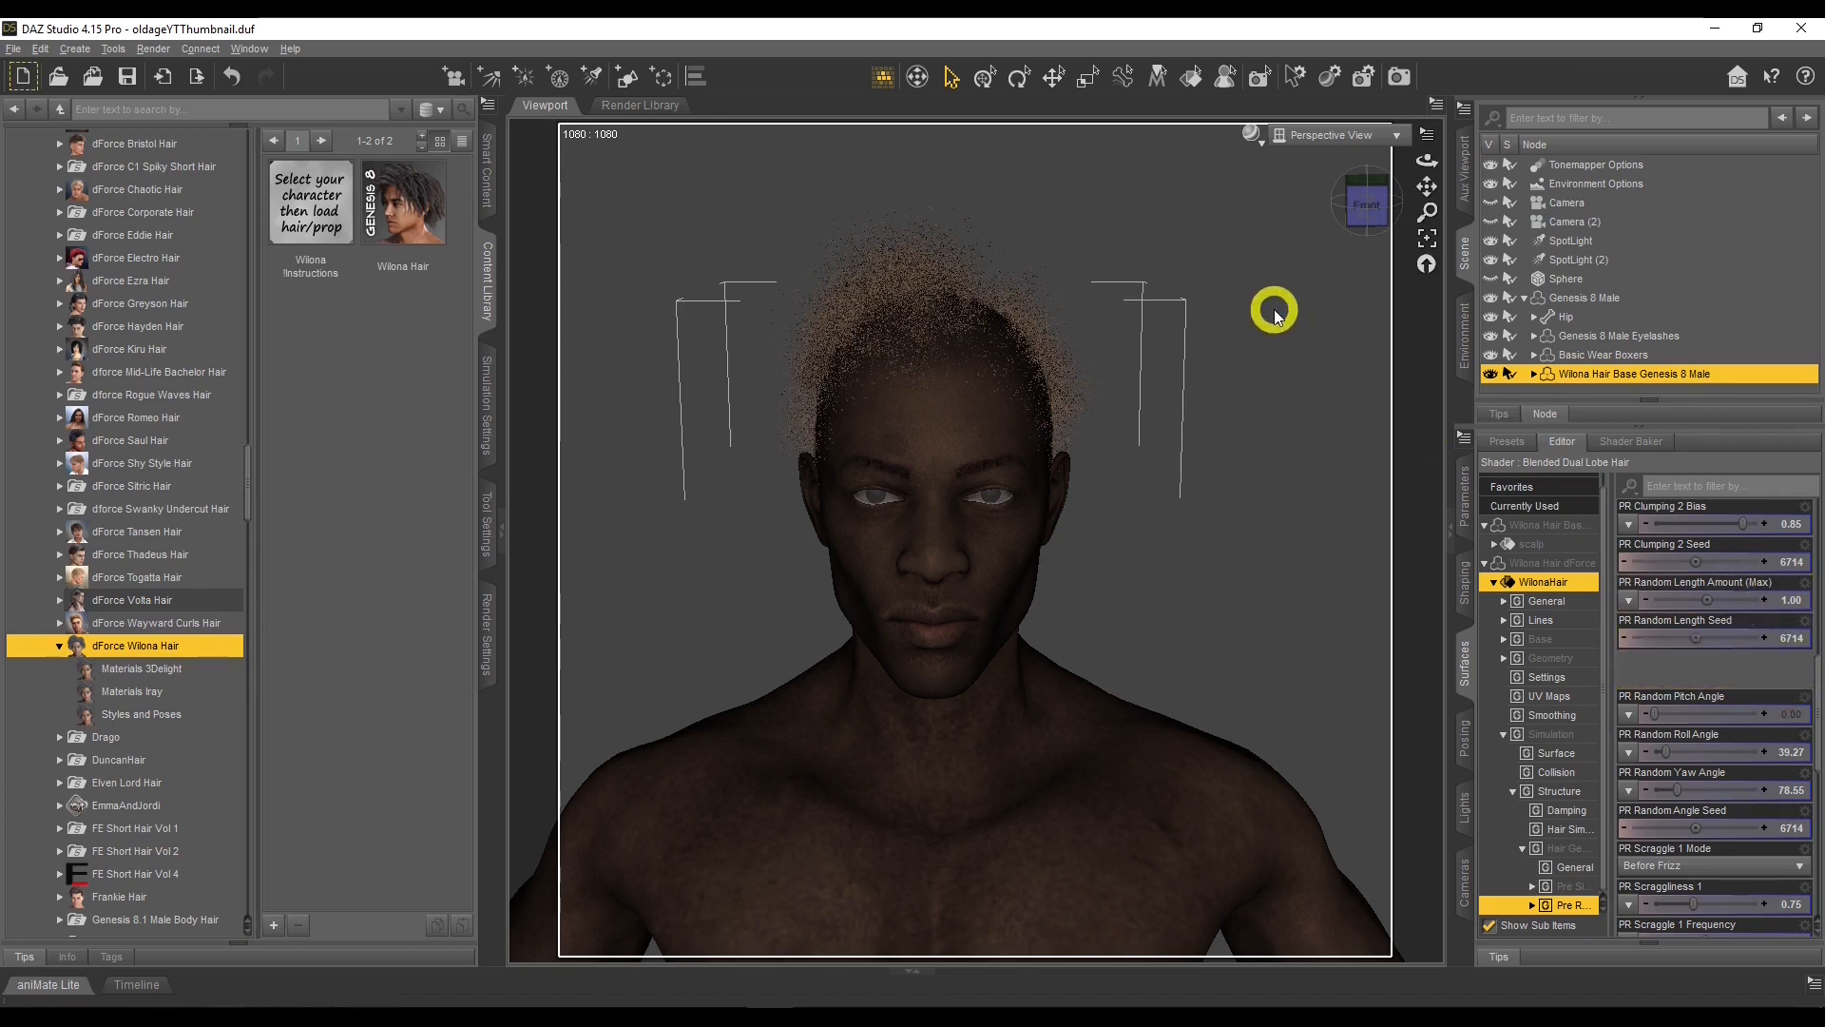
pyautogui.click(1255, 138)
pyautogui.click(1263, 373)
pyautogui.click(1596, 627)
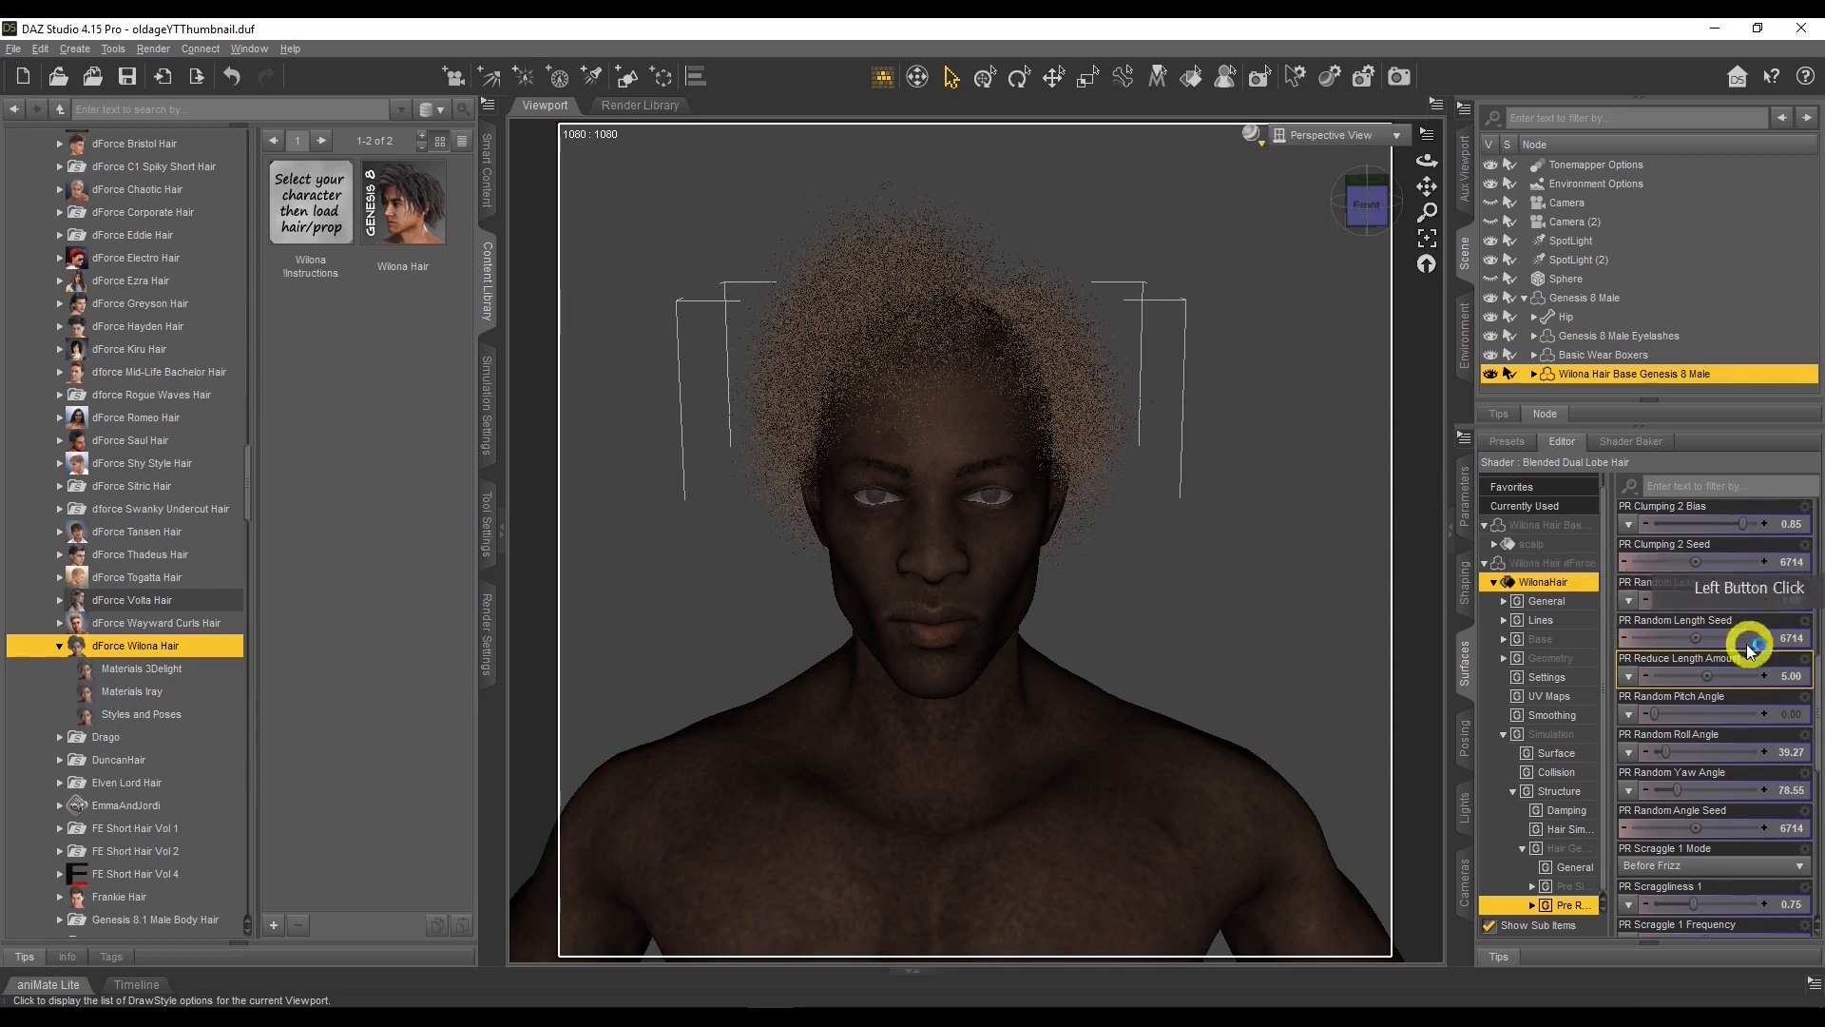